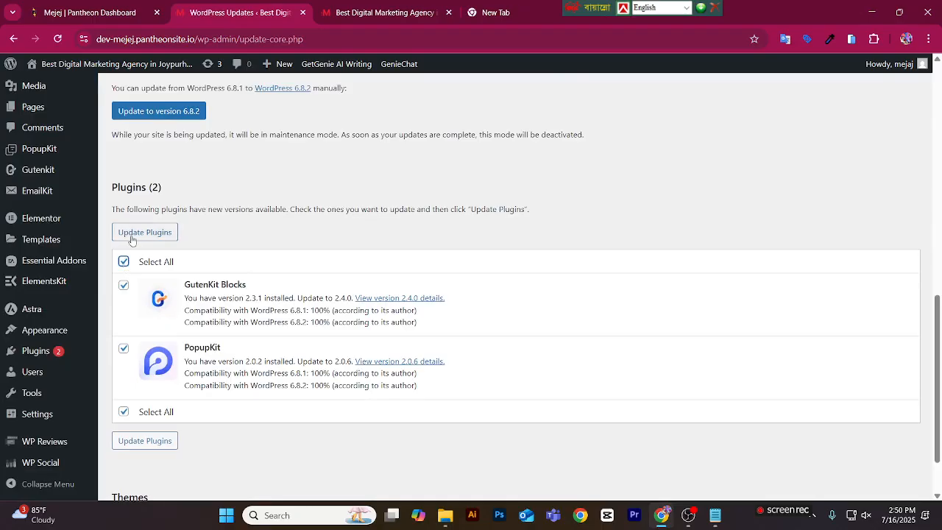
# Update the selected GutenKit Blocks and PopupKit plugins, and return to the WordPress updates page.
pyautogui.click(130, 233)
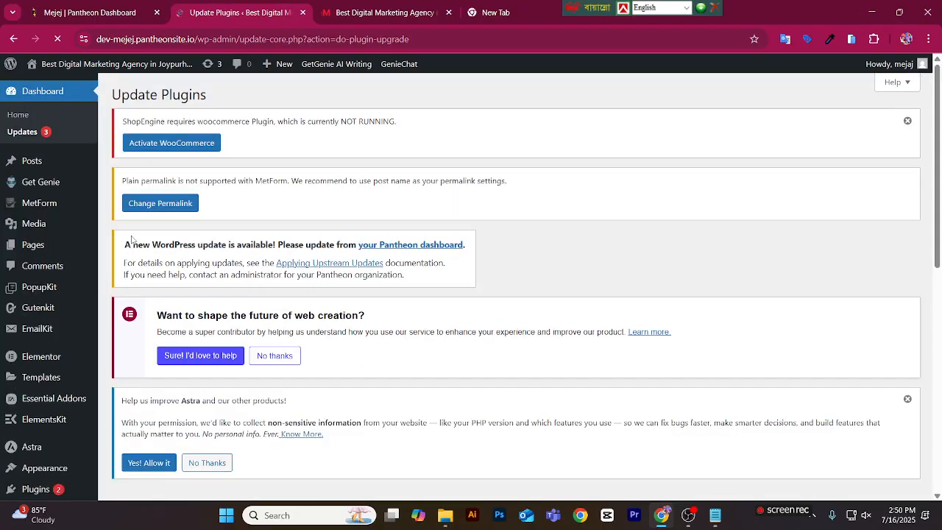
pyautogui.scroll(-3, 147, 237)
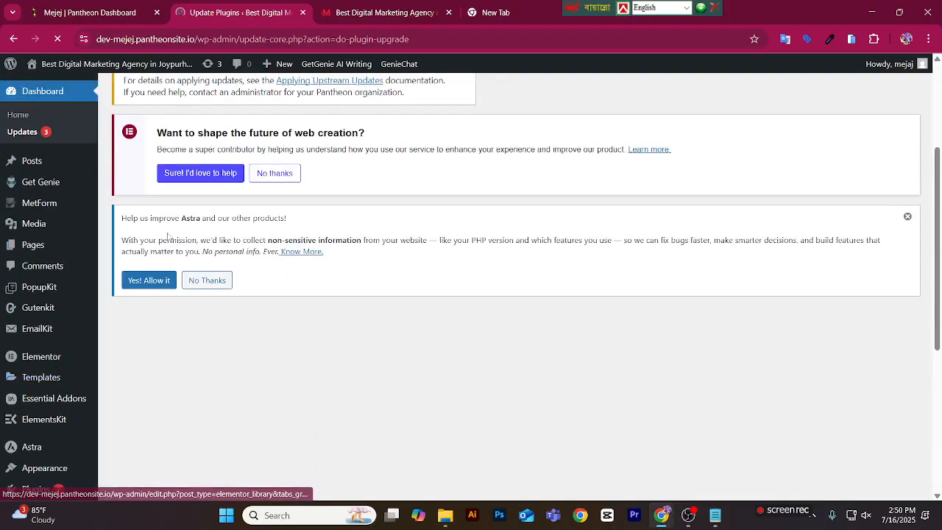
pyautogui.scroll(3, 168, 235)
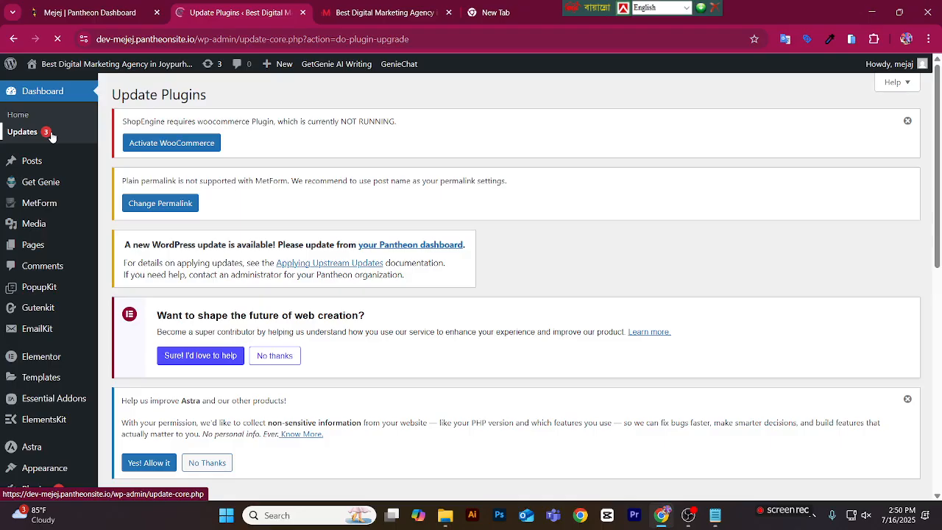
pyautogui.click(52, 136)
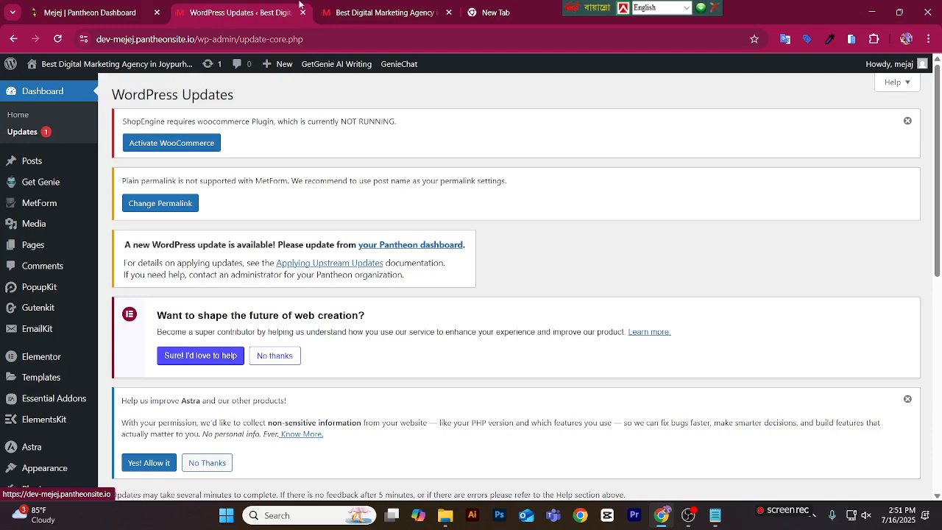
# Open the Digital marketing agency landing page (Community) design file in Figma in the empty browser tab.
pyautogui.click(492, 12)
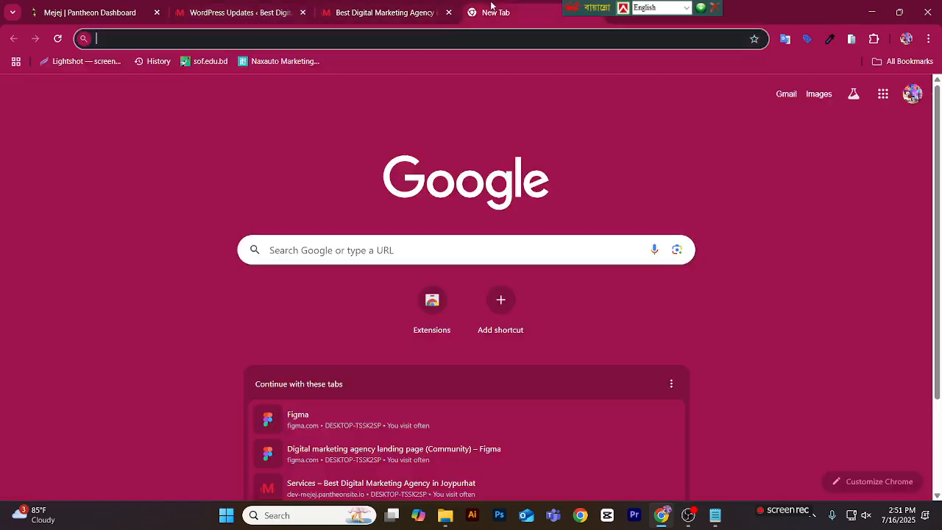
pyautogui.click(458, 36)
pyautogui.write('figma')
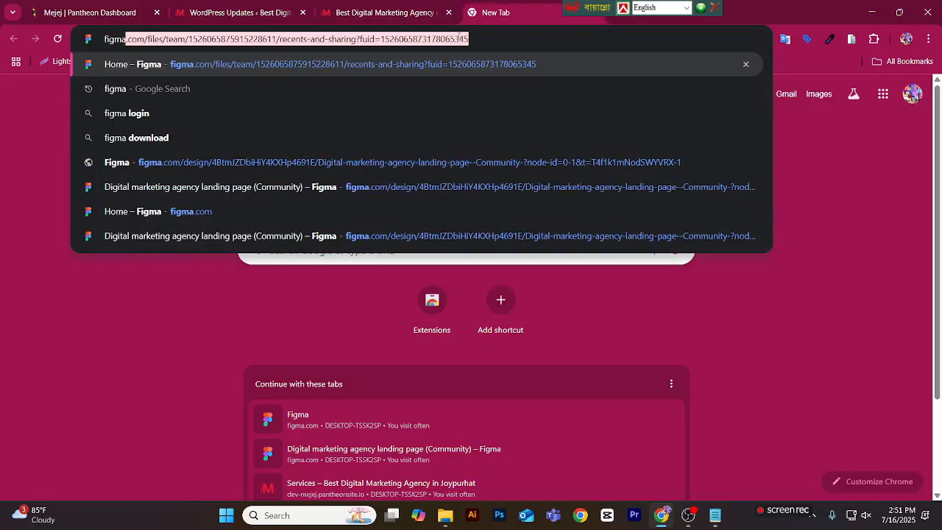
pyautogui.click(231, 166)
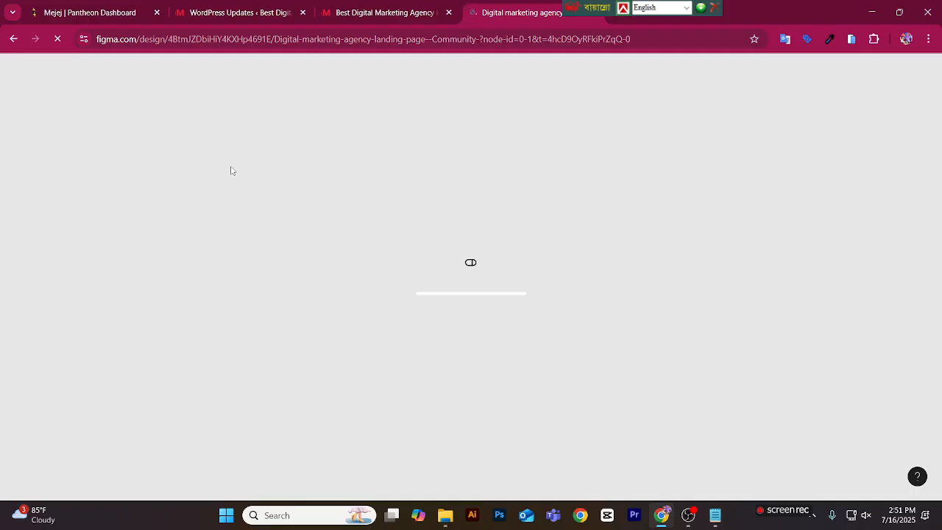
pyautogui.click(688, 515)
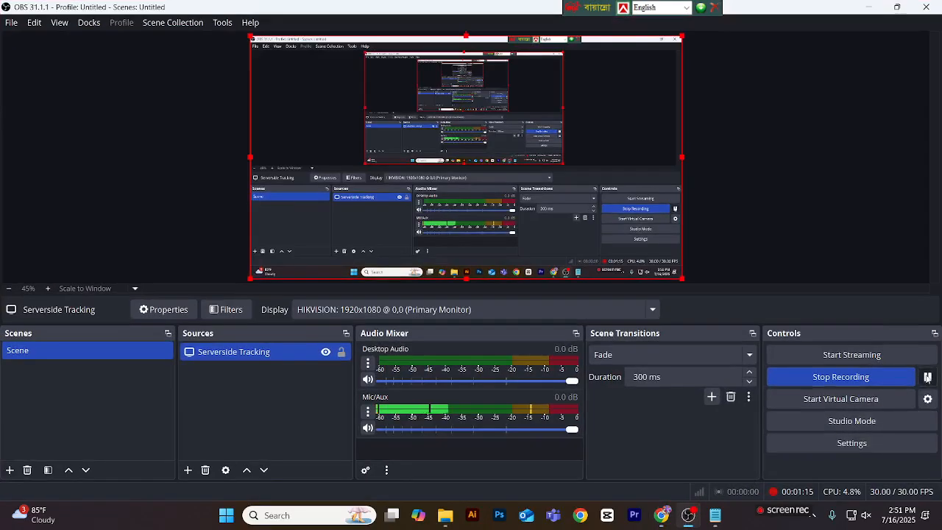
pyautogui.click(871, 8)
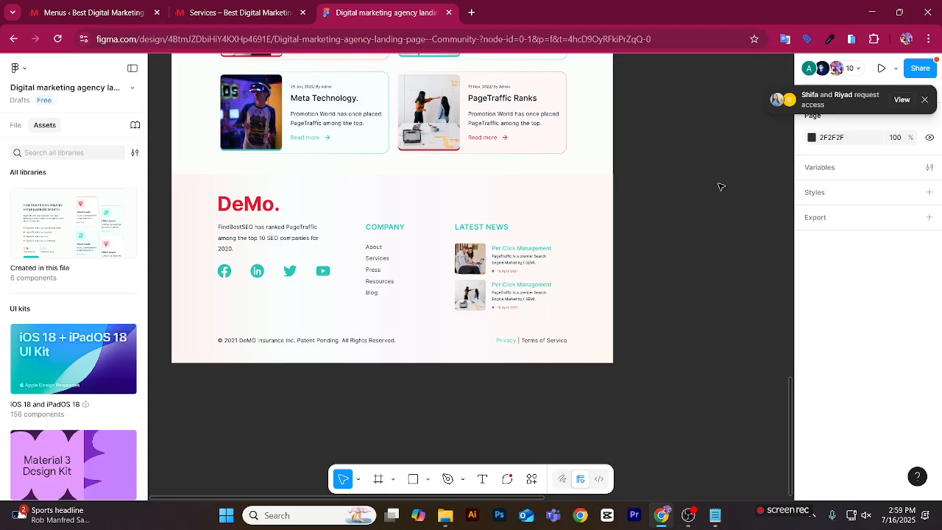
# Capture the design's footer and outline its logo, Company, Latest News and copyright blocks with red rectangles, then discard the capture.
pyautogui.click(565, 195)
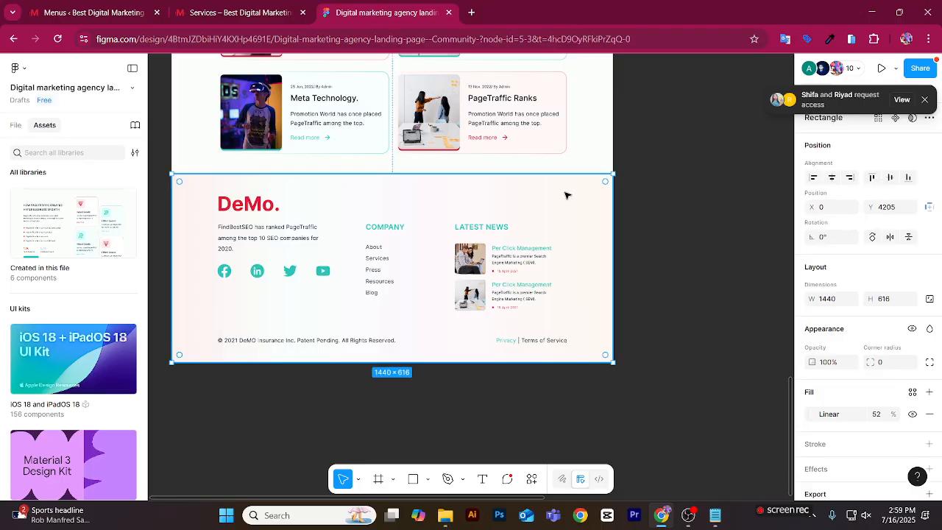
pyautogui.click(694, 294)
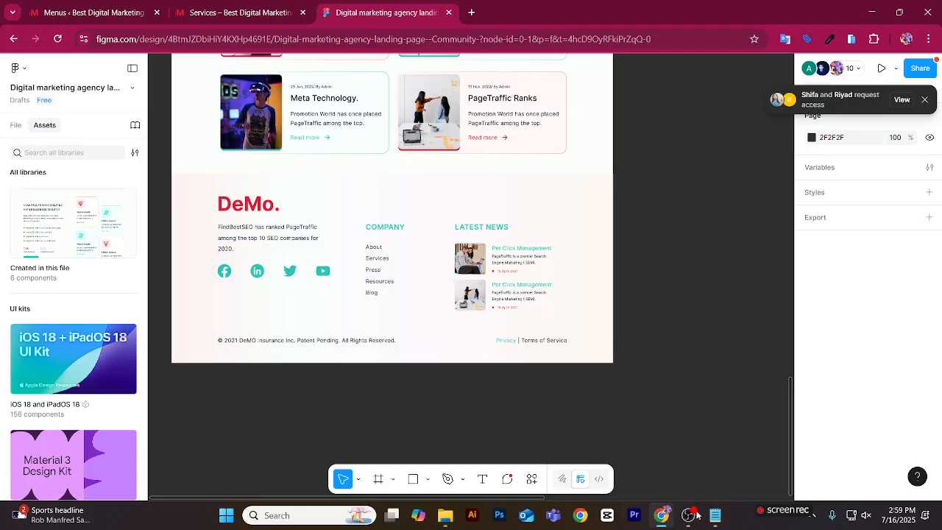
pyautogui.moveTo(766, 514)
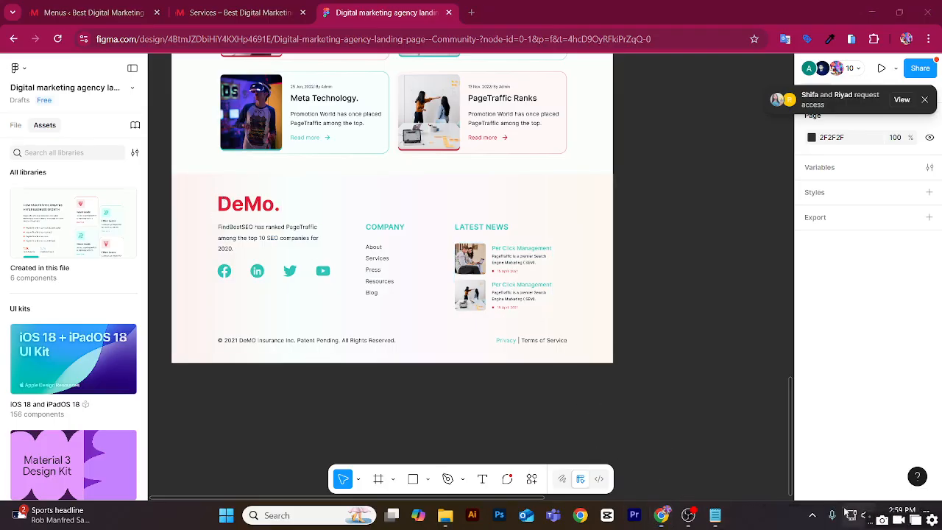
pyautogui.click(812, 515)
pyautogui.click(763, 452)
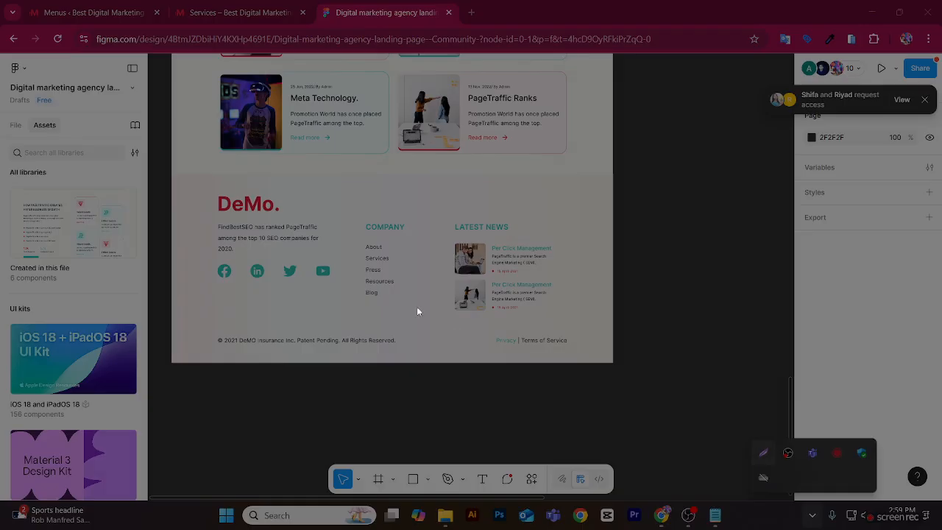
pyautogui.moveTo(172, 174)
pyautogui.mouseDown()
pyautogui.moveTo(478, 326)
pyautogui.moveTo(622, 367)
pyautogui.mouseUp()
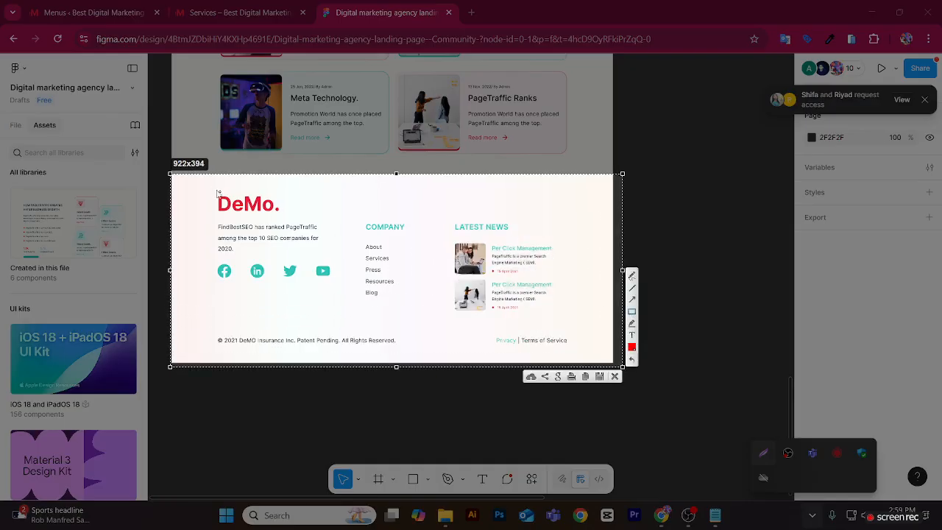
pyautogui.moveTo(207, 187)
pyautogui.mouseDown()
pyautogui.moveTo(211, 221)
pyautogui.moveTo(328, 304)
pyautogui.moveTo(345, 299)
pyautogui.mouseUp()
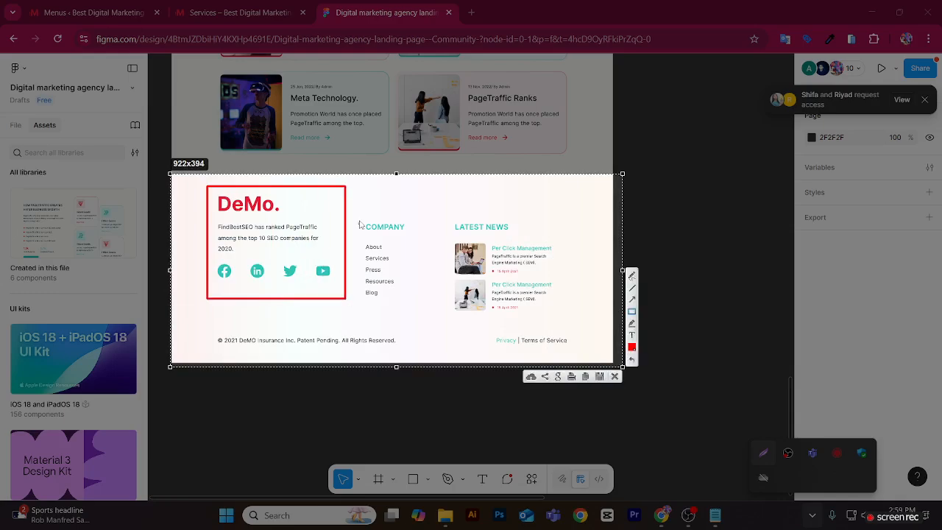
pyautogui.moveTo(354, 187)
pyautogui.mouseDown()
pyautogui.moveTo(384, 306)
pyautogui.moveTo(421, 302)
pyautogui.mouseUp()
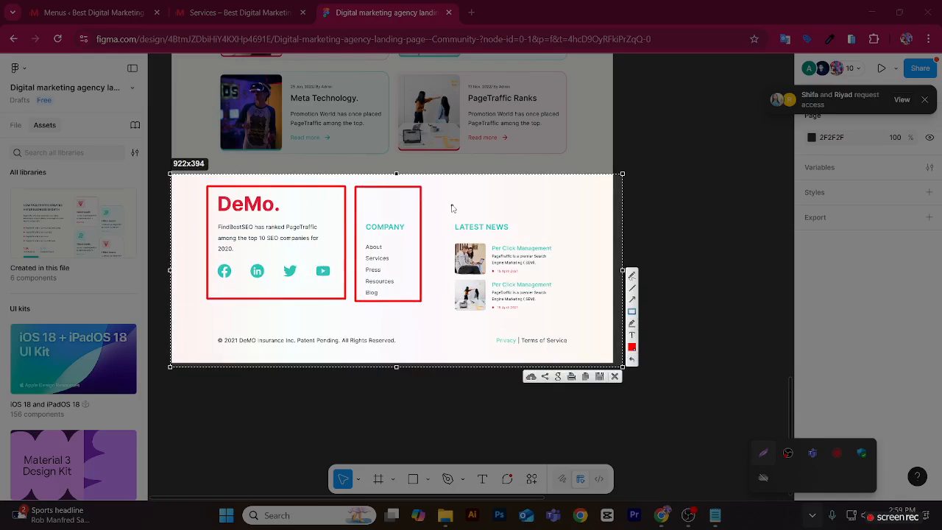
pyautogui.moveTo(450, 202)
pyautogui.mouseDown()
pyautogui.moveTo(433, 302)
pyautogui.moveTo(504, 316)
pyautogui.moveTo(573, 315)
pyautogui.mouseUp()
pyautogui.moveTo(203, 324)
pyautogui.mouseDown()
pyautogui.moveTo(315, 354)
pyautogui.moveTo(518, 348)
pyautogui.moveTo(593, 358)
pyautogui.mouseUp()
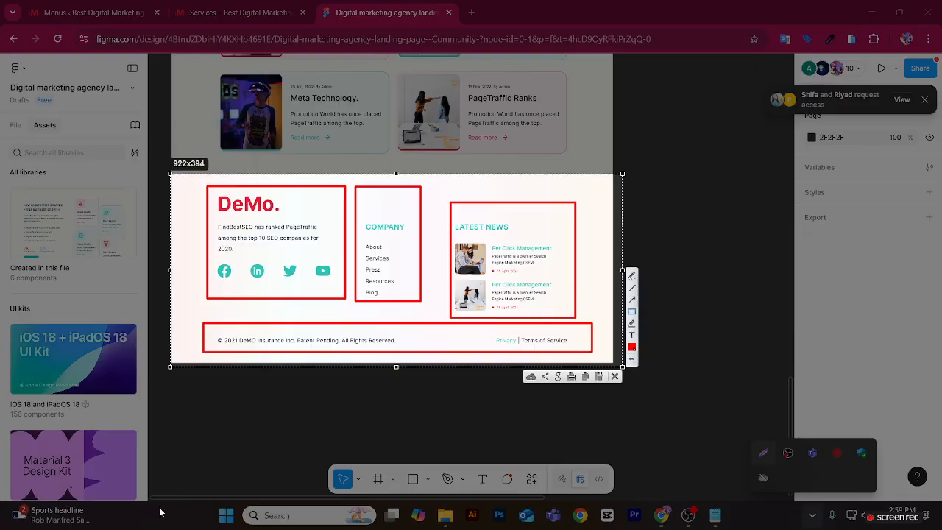
pyautogui.click(615, 376)
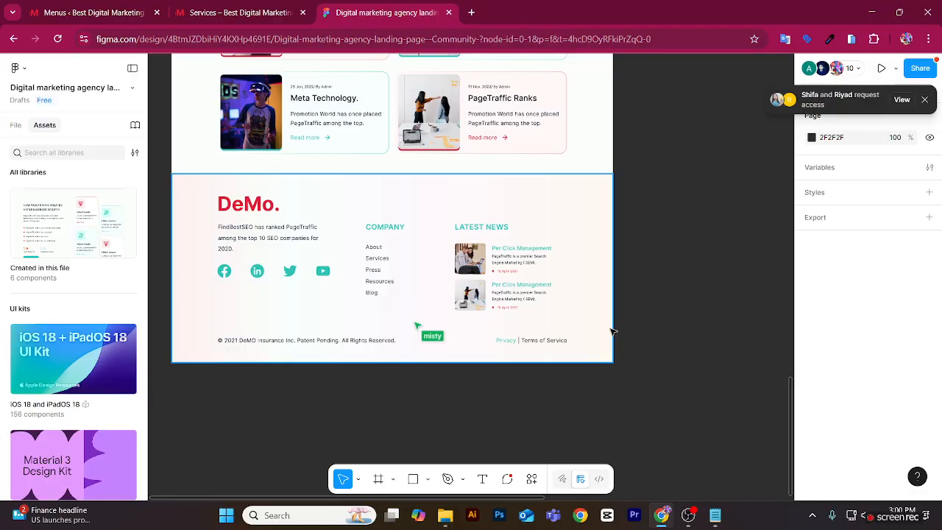
# Switch to the website's Services page, look through its sections and open it for editing in Elementor.
pyautogui.scroll(3, 610, 332)
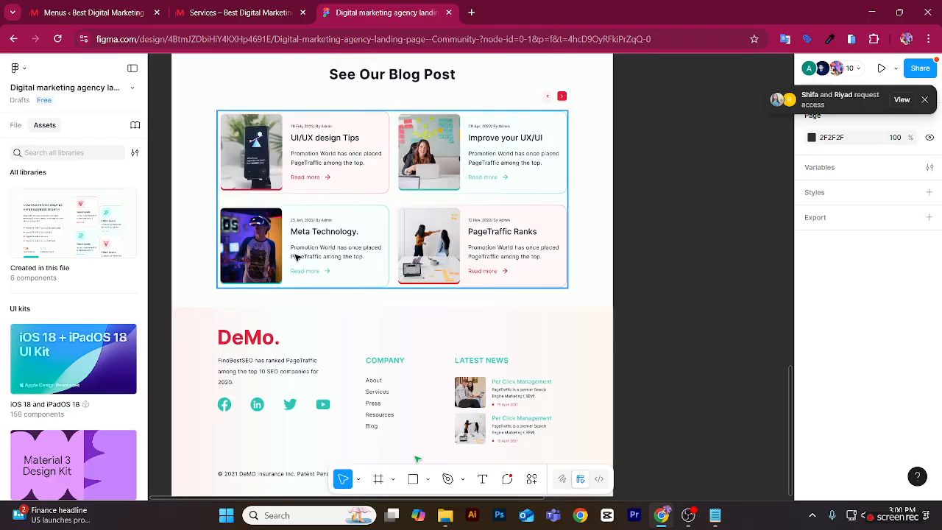
pyautogui.click(226, 20)
pyautogui.scroll(-15, 349, 273)
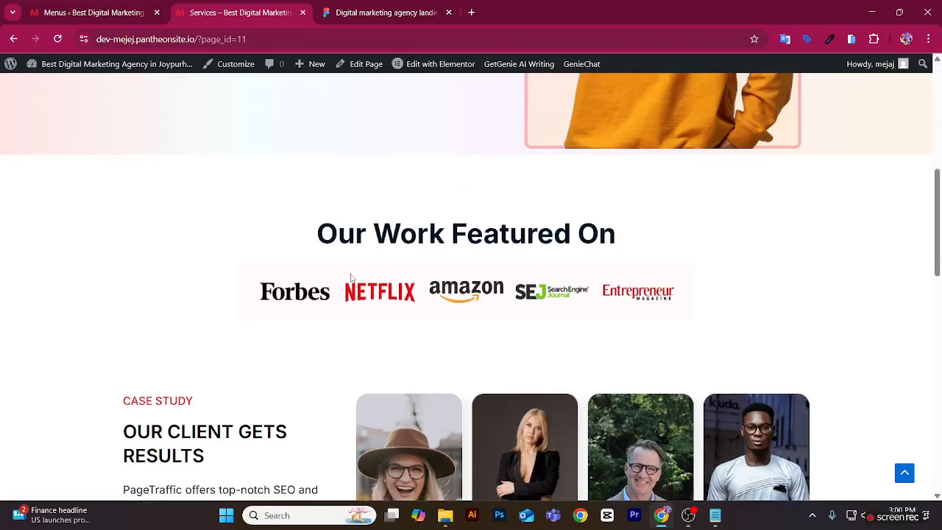
pyautogui.scroll(15, 349, 279)
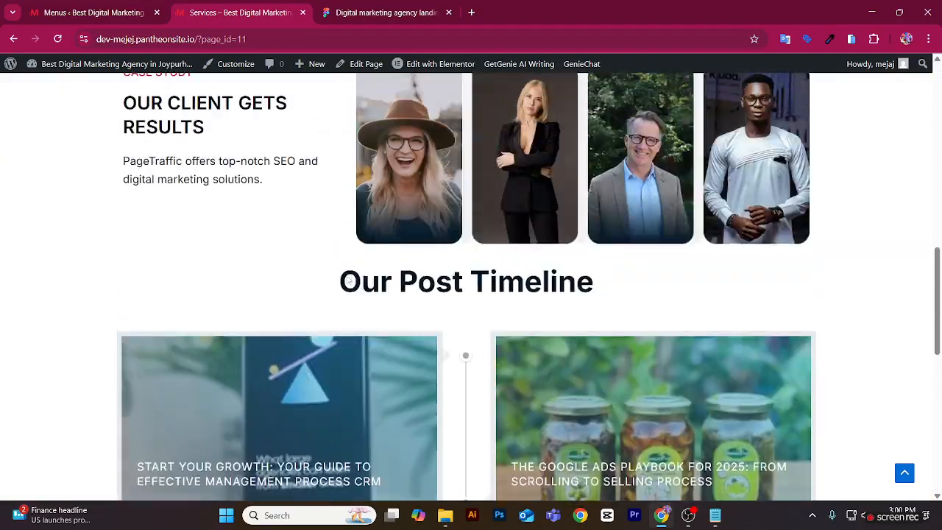
pyautogui.scroll(5, 349, 278)
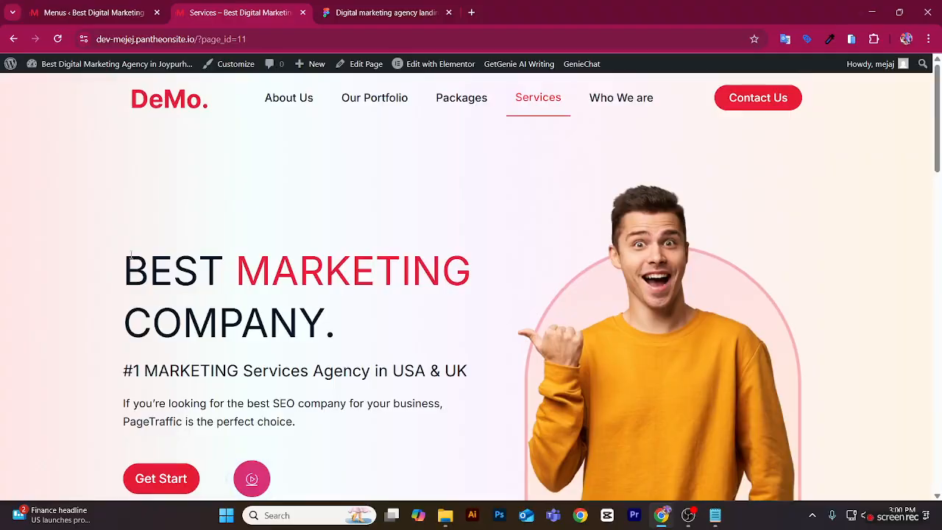
pyautogui.moveTo(431, 67)
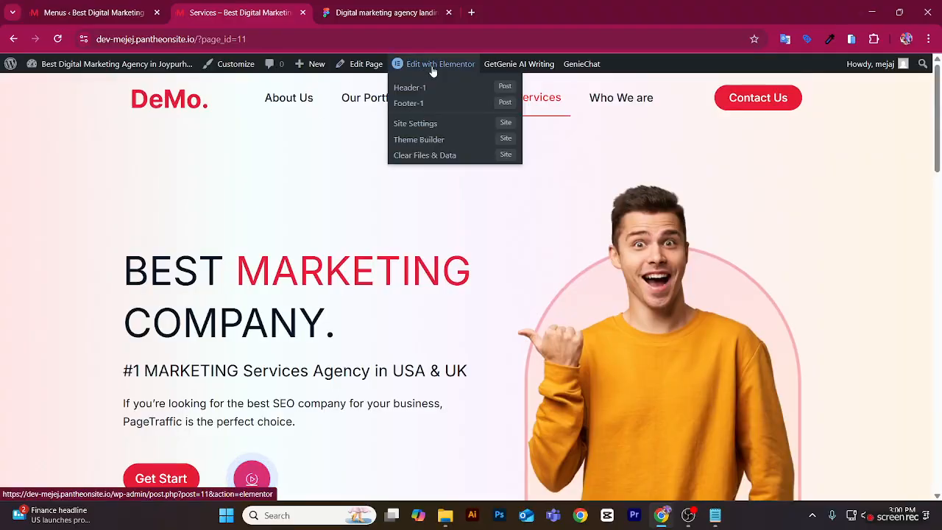
pyautogui.click(433, 66)
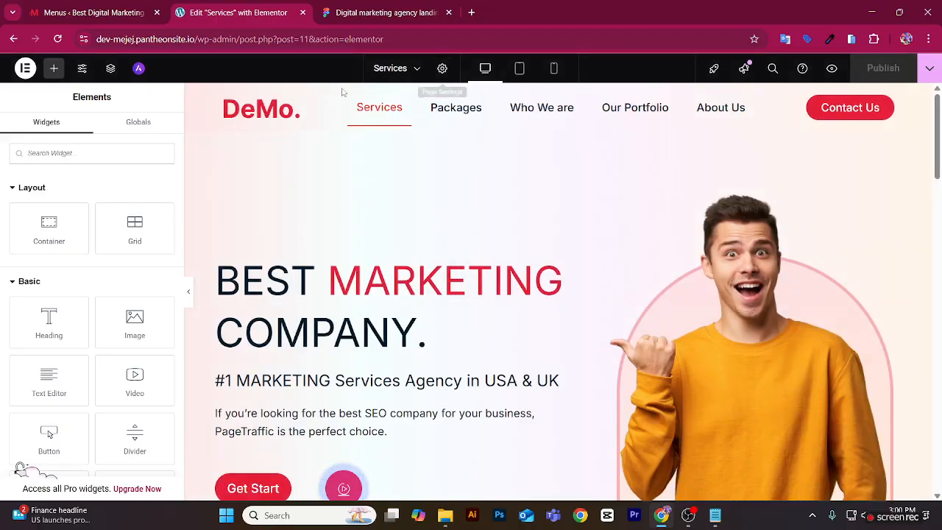
# Save the "Our Post Timeline" container as a site template named "Portfolio Section" and close the template library.
pyautogui.scroll(-4, 309, 345)
pyautogui.scroll(-15, 309, 344)
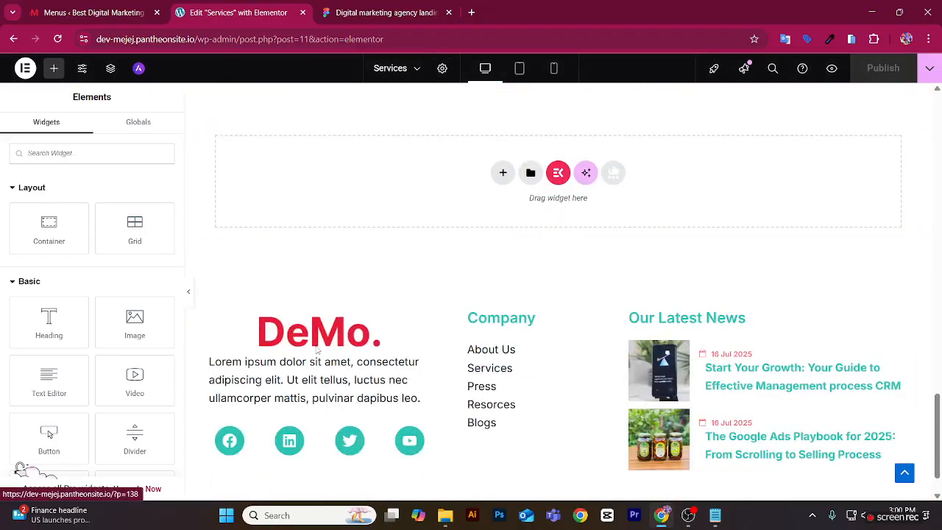
pyautogui.scroll(4, 316, 350)
pyautogui.scroll(6, 317, 350)
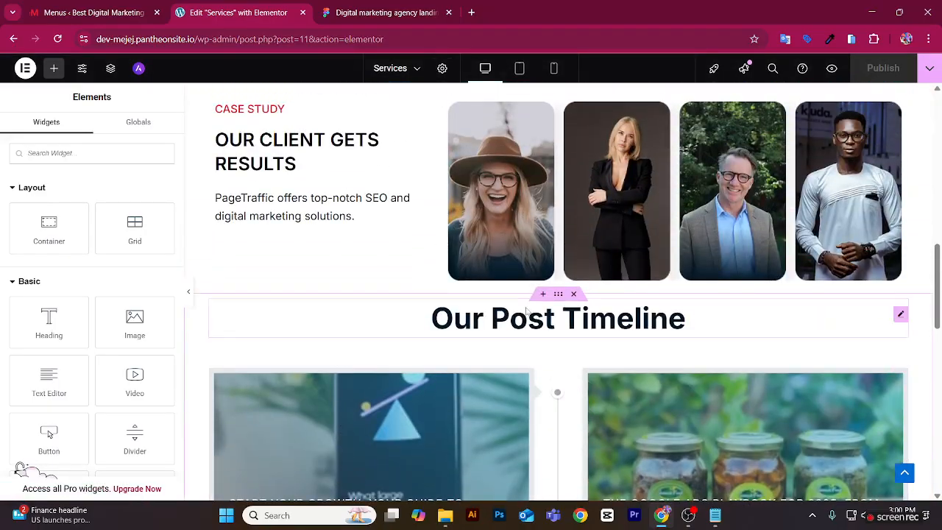
pyautogui.click(560, 295)
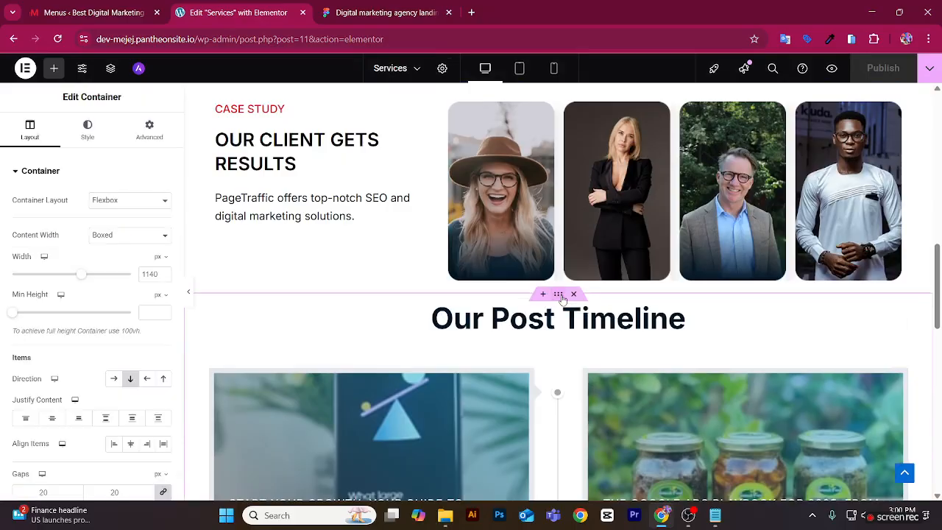
pyautogui.rightClick(560, 296)
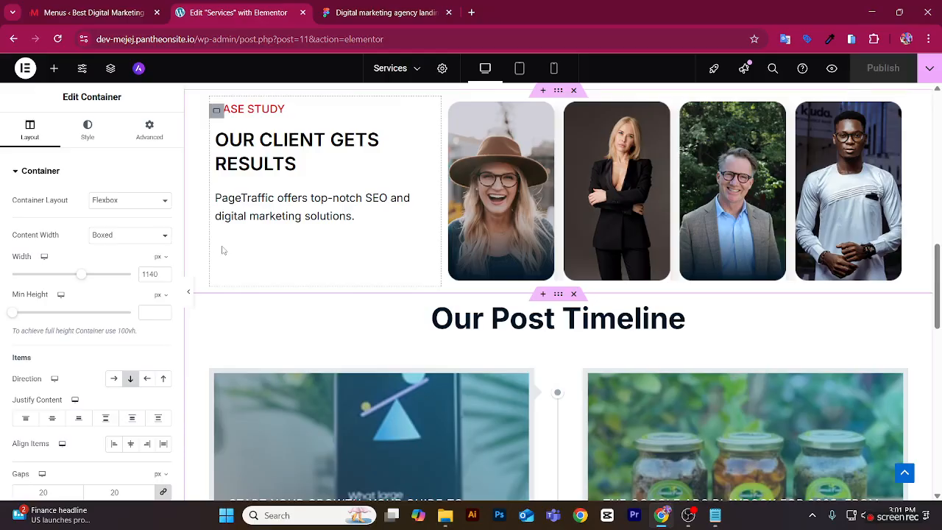
pyautogui.rightClick(561, 297)
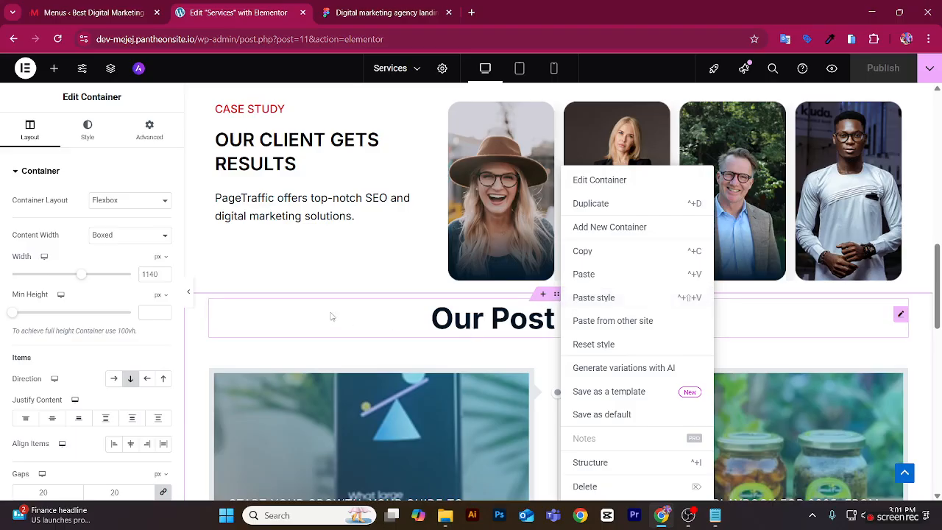
pyautogui.click(559, 305)
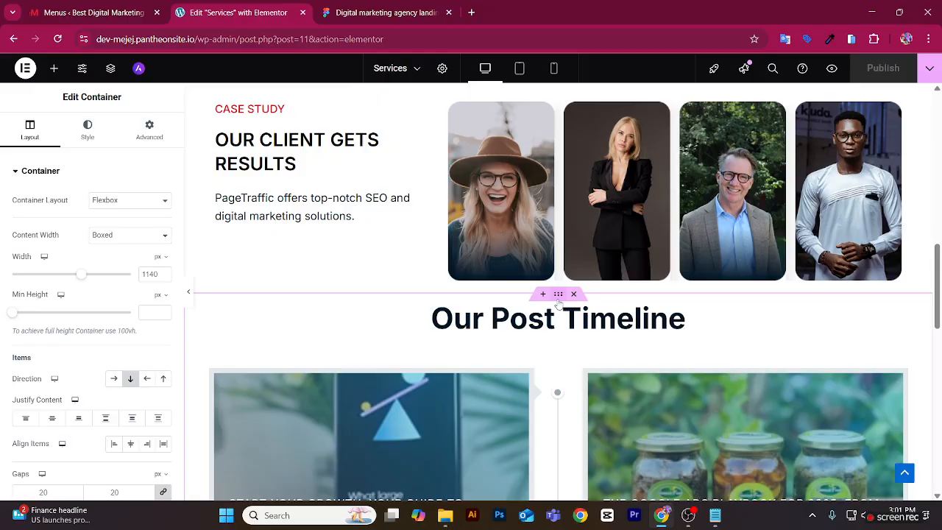
pyautogui.rightClick(558, 305)
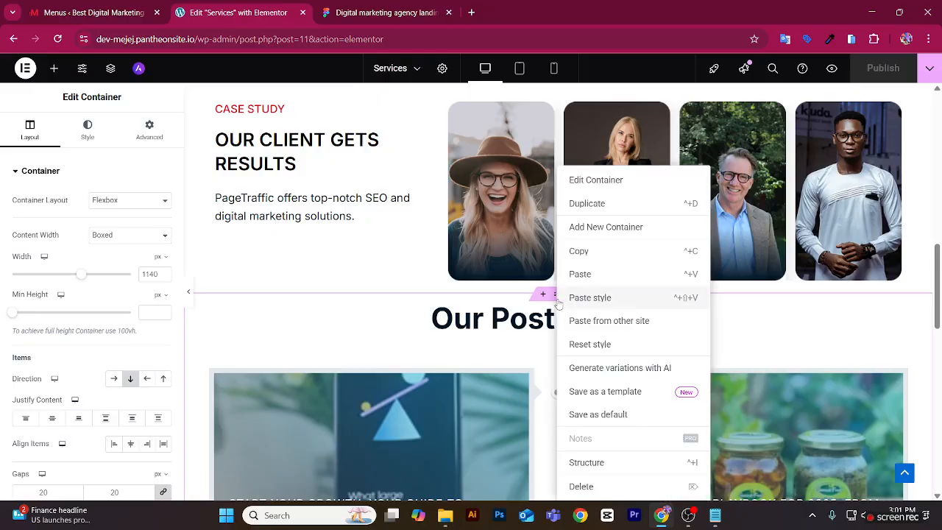
pyautogui.click(608, 396)
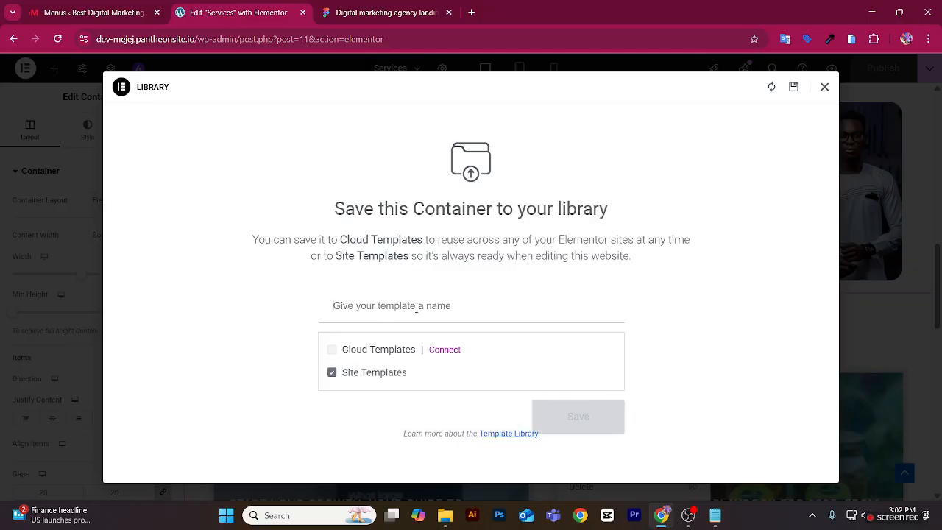
pyautogui.write('Por')
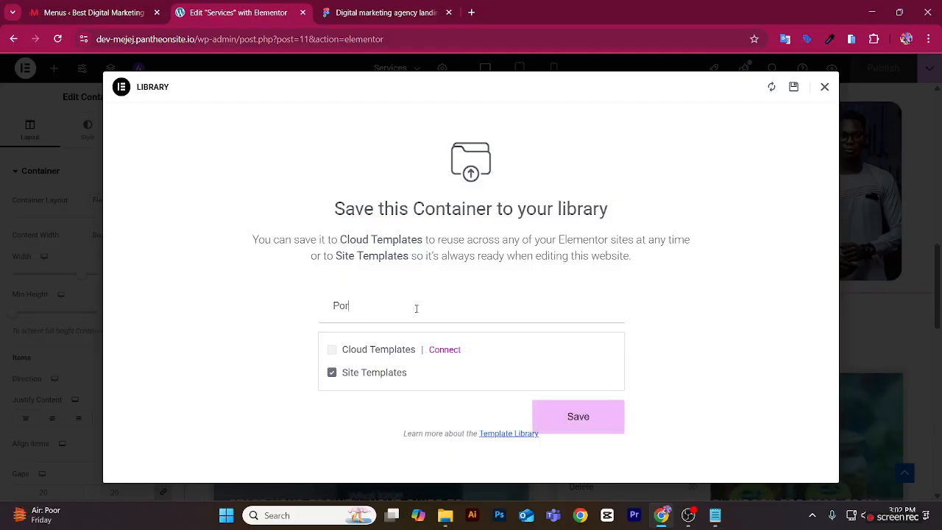
pyautogui.write('tfolio zSection')
pyautogui.click(575, 415)
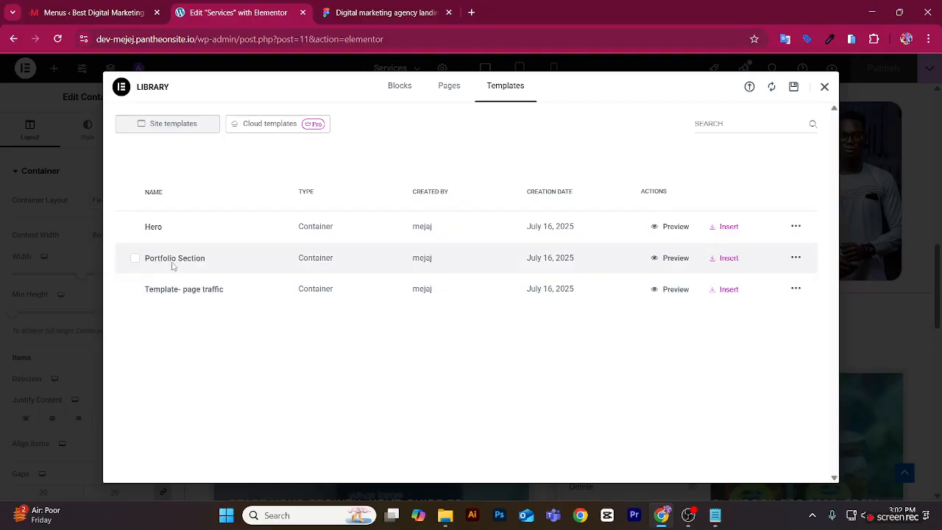
pyautogui.click(825, 88)
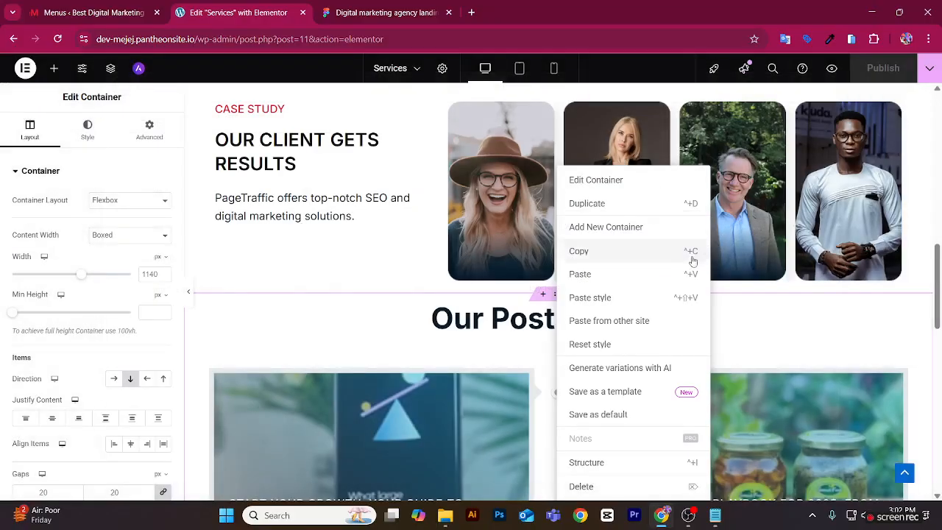
# Delete the "Our Post Timeline" container from the Services page.
pyautogui.click(383, 343)
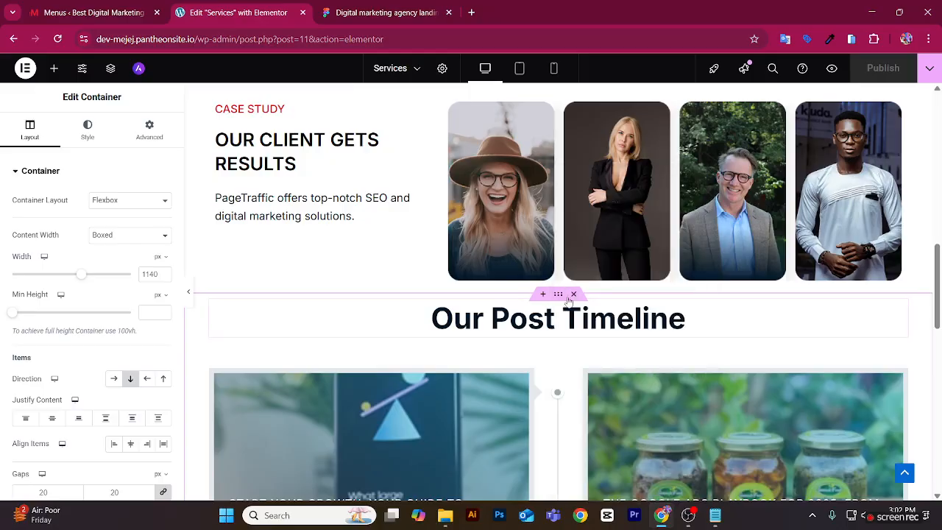
pyautogui.click(574, 294)
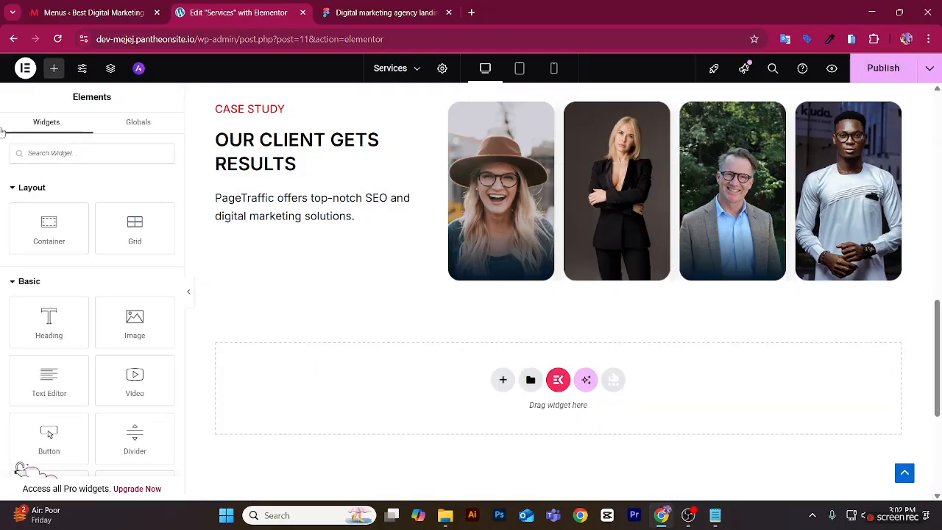
# Save the "Our Client Gets Results" case study container as a site template named "Case Study- Clients" and close the template library.
pyautogui.scroll(-1, 594, 224)
pyautogui.scroll(2, 529, 328)
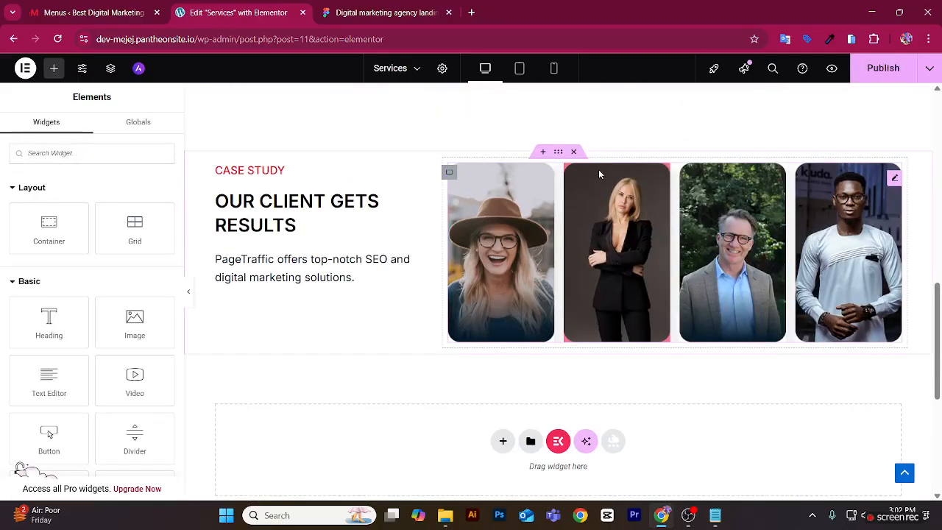
pyautogui.rightClick(561, 156)
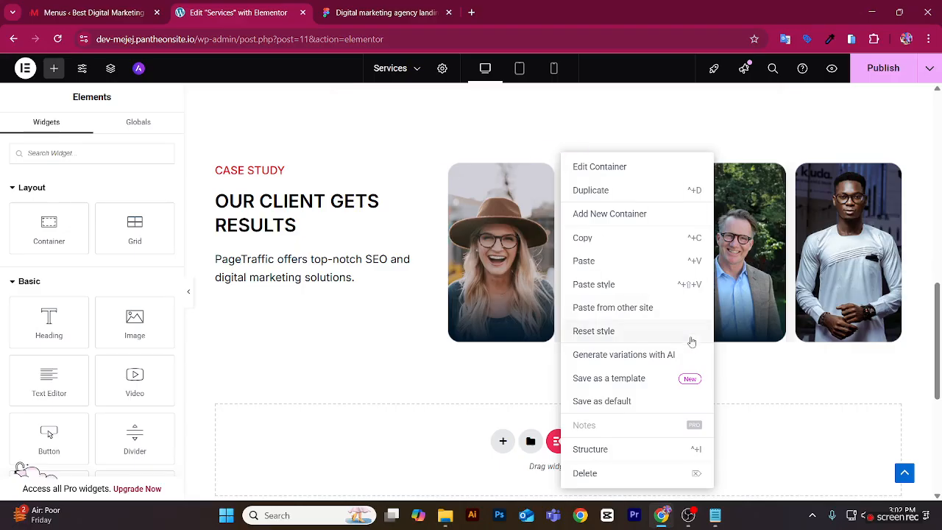
pyautogui.click(660, 379)
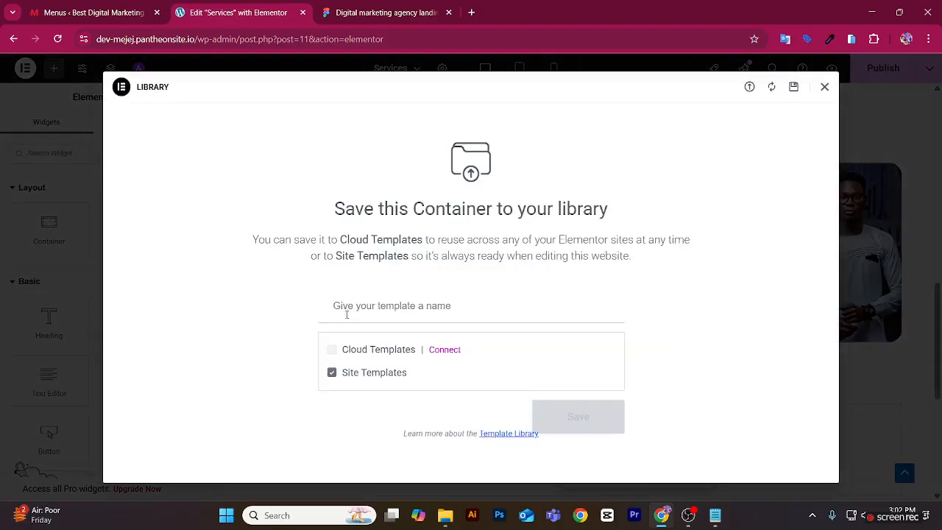
pyautogui.write('Case S')
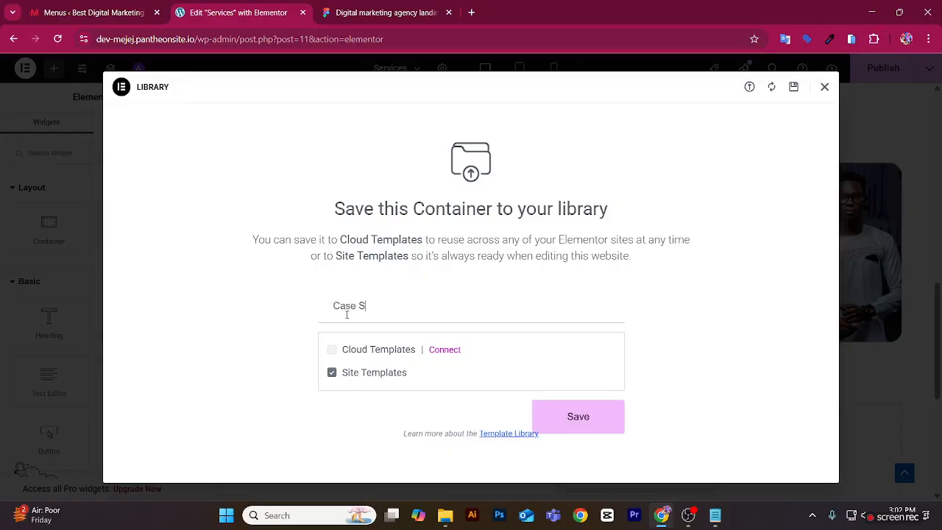
pyautogui.write('tudy- Clients')
pyautogui.click(570, 416)
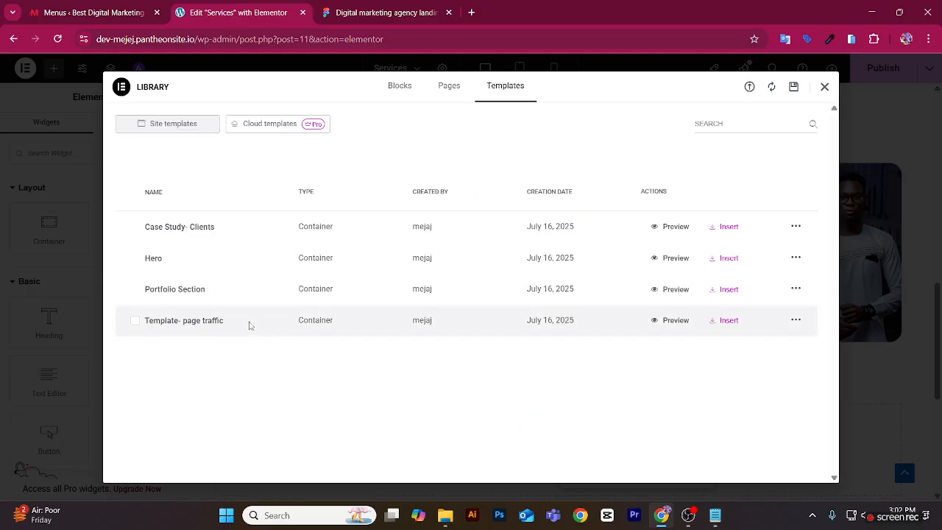
pyautogui.click(825, 87)
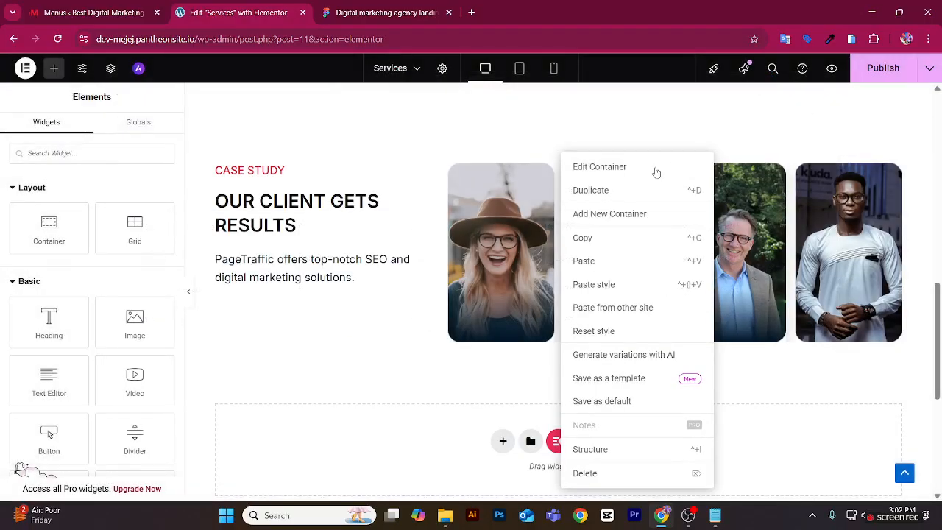
pyautogui.click(421, 414)
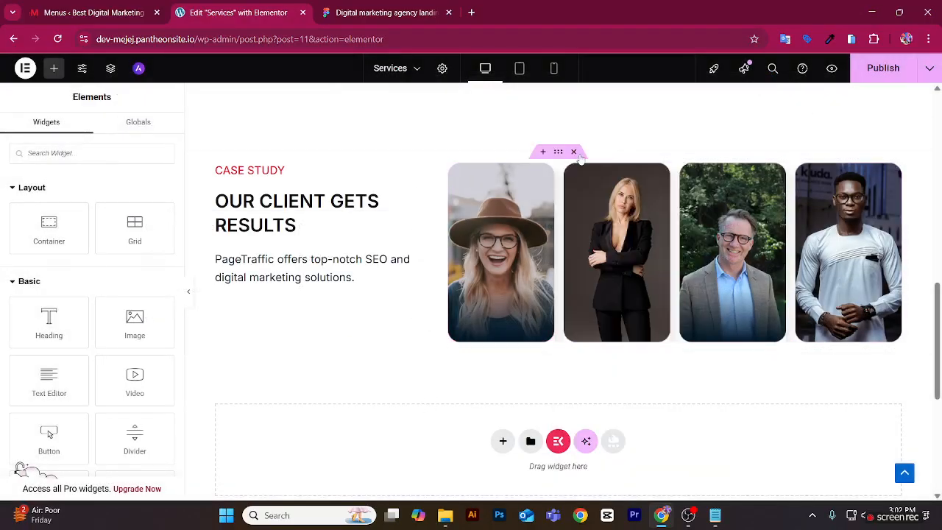
# Delete the case study container from the Services page and check the remaining sections down to the footer.
pyautogui.click(573, 151)
pyautogui.scroll(4, 498, 272)
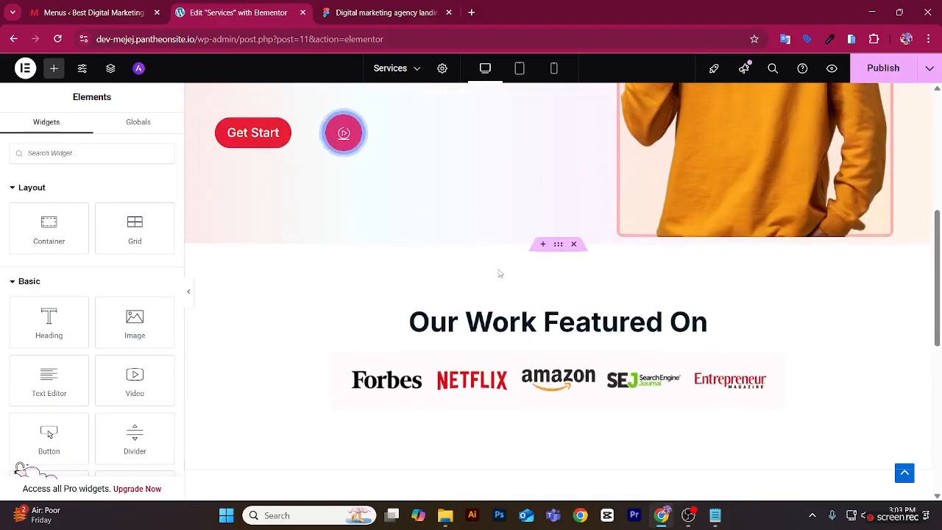
pyautogui.scroll(-2, 498, 272)
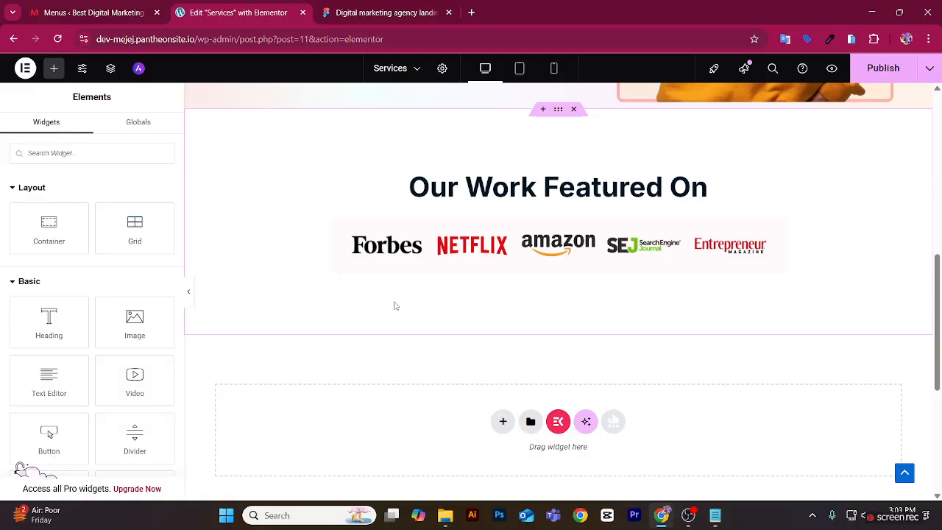
pyautogui.scroll(-4, 394, 305)
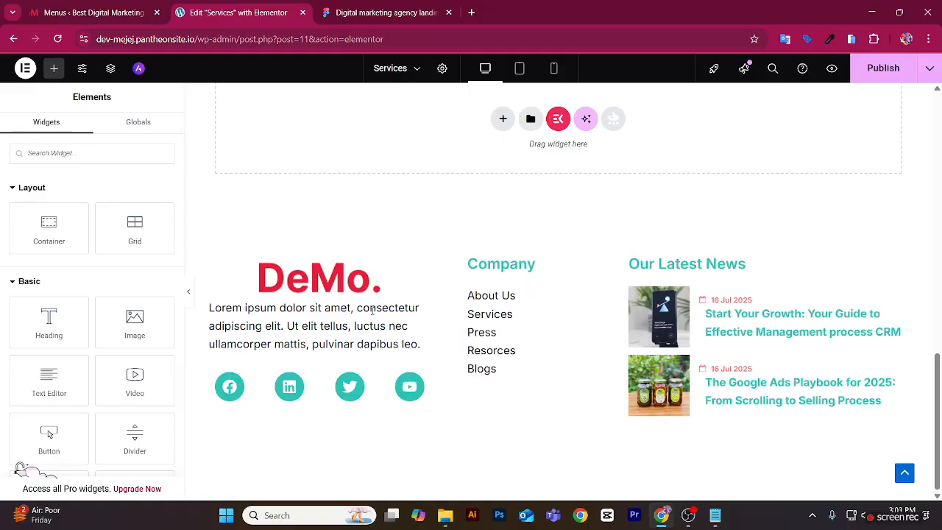
# From the WordPress dashboard, open ElementsKit's Header Footer templates in a new browser tab and switch to it.
pyautogui.click(131, 9)
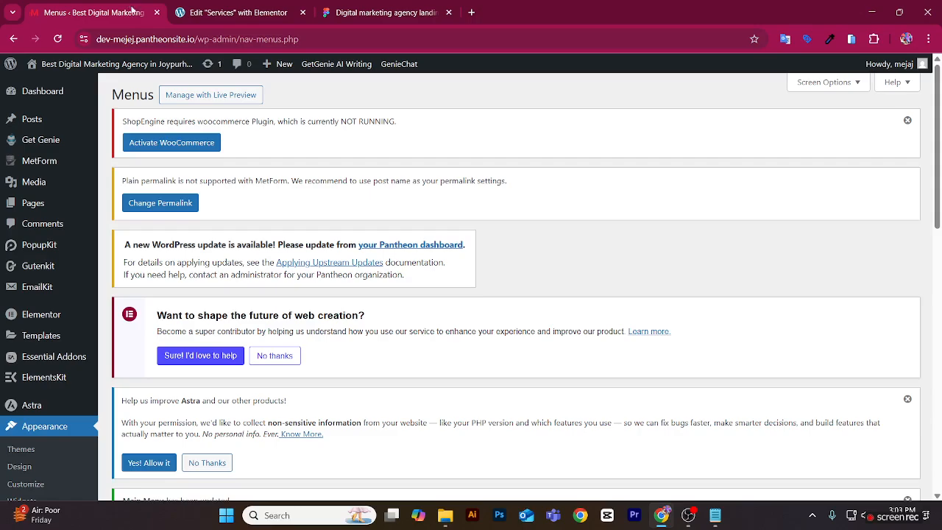
pyautogui.scroll(-5, 63, 294)
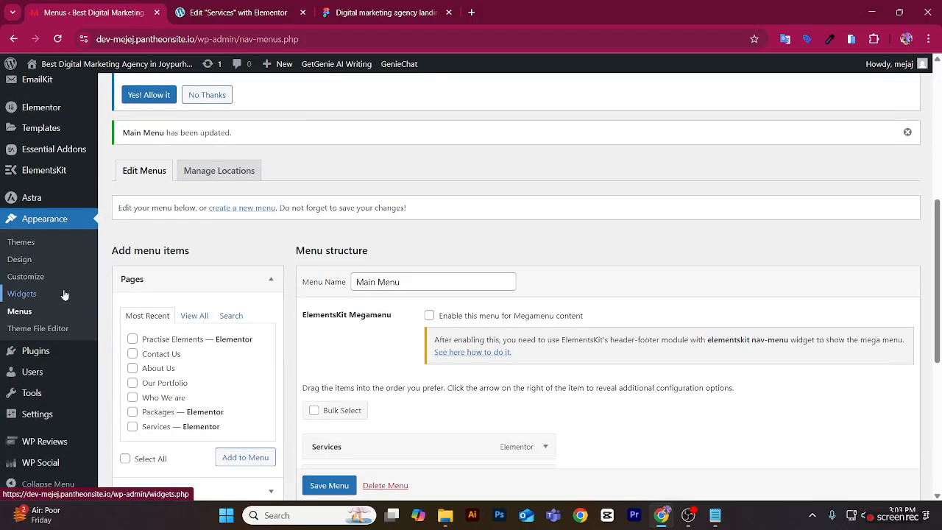
pyautogui.moveTo(50, 176)
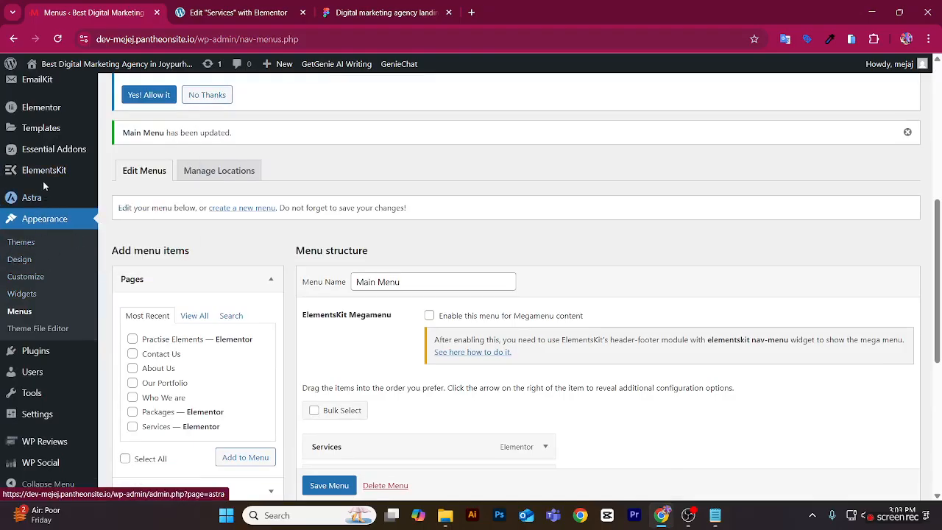
pyautogui.rightClick(135, 190)
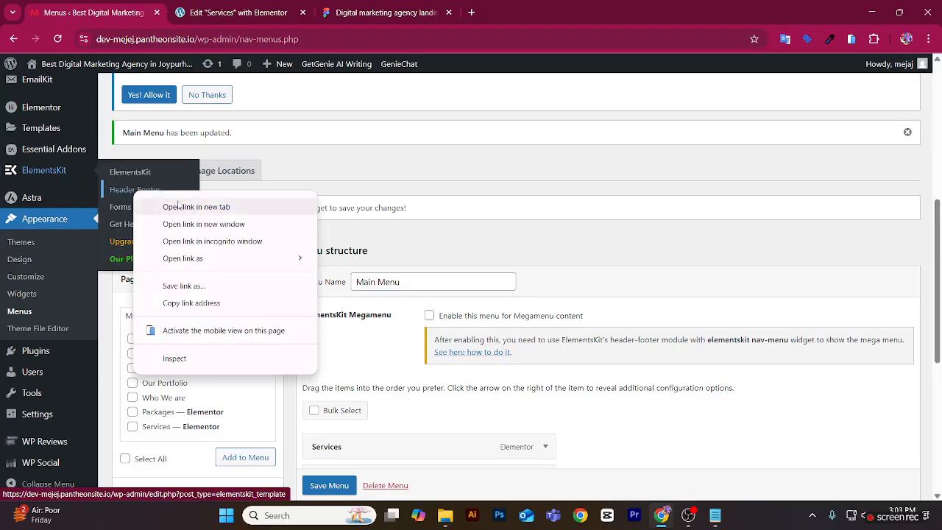
pyautogui.click(195, 204)
pyautogui.click(250, 4)
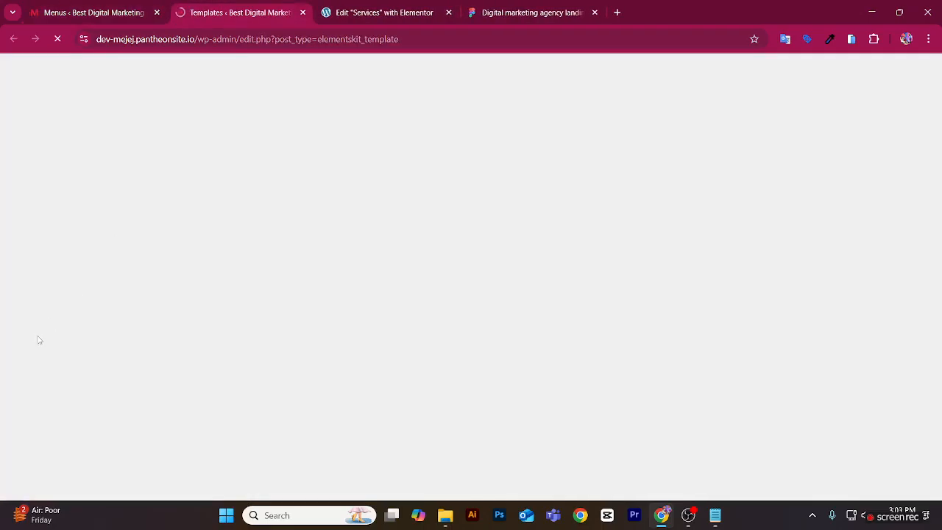
# Open the Footer-1 template for editing in Elementor.
pyautogui.scroll(-3, 213, 273)
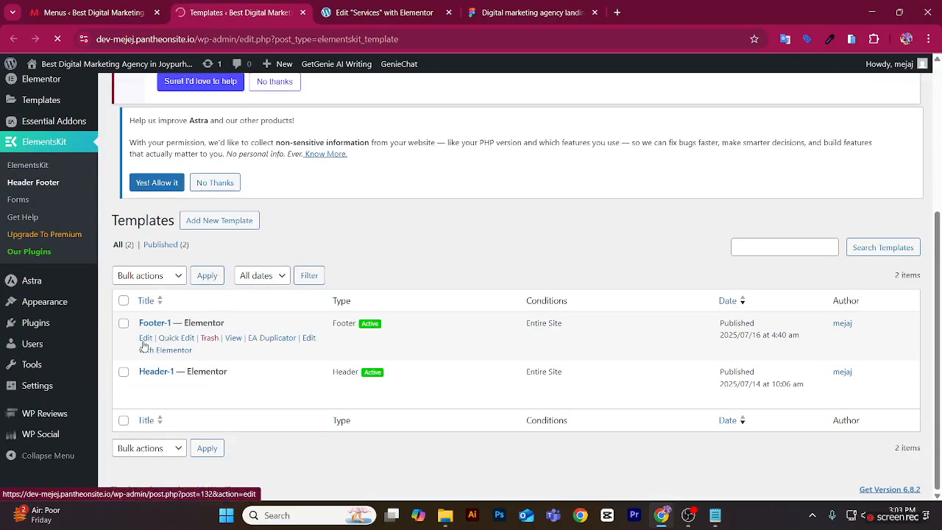
pyautogui.click(144, 341)
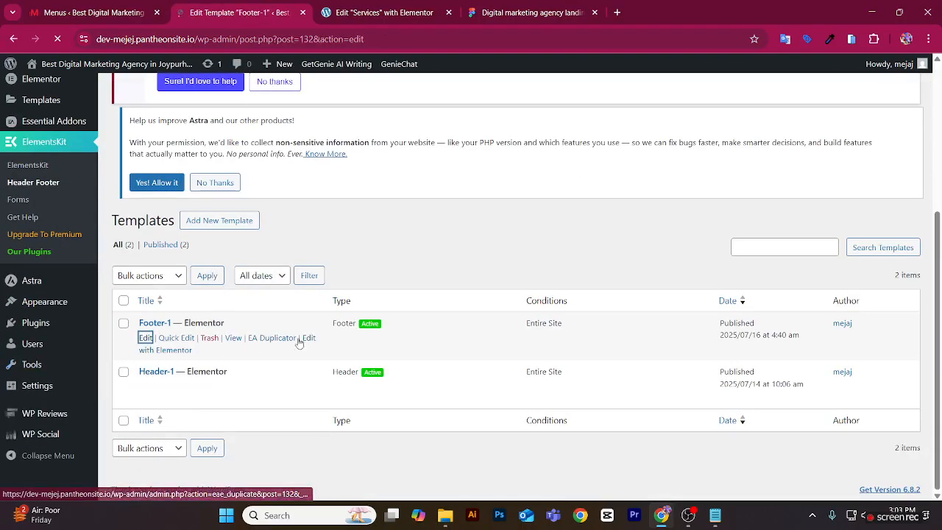
pyautogui.scroll(-5, 300, 350)
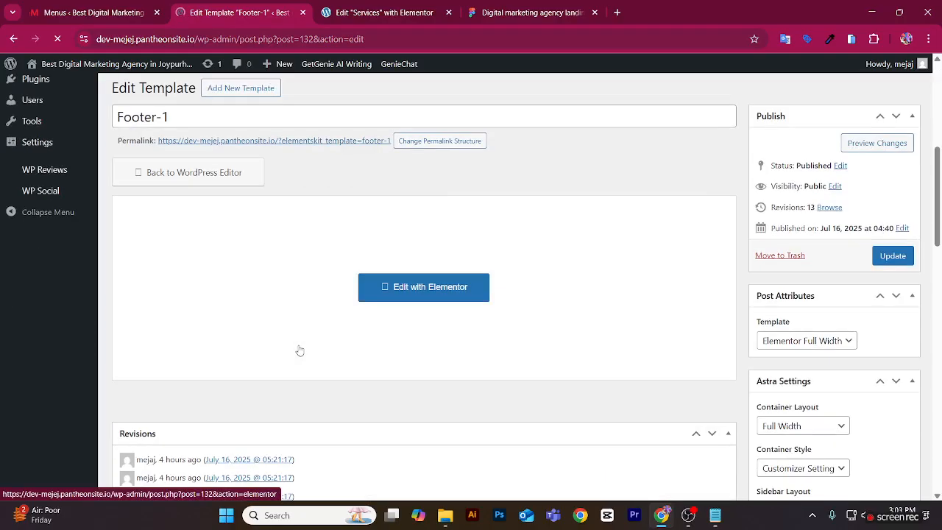
pyautogui.click(433, 291)
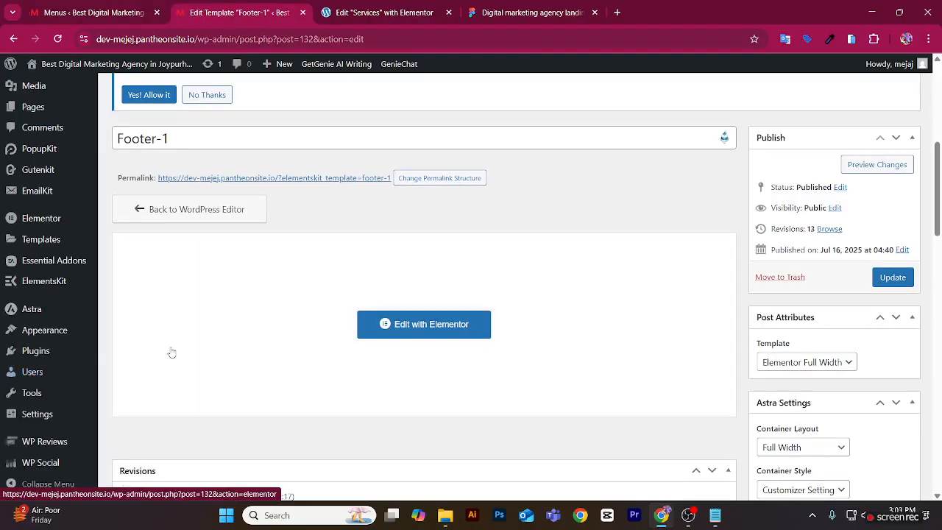
pyautogui.click(392, 332)
pyautogui.moveTo(3, 440)
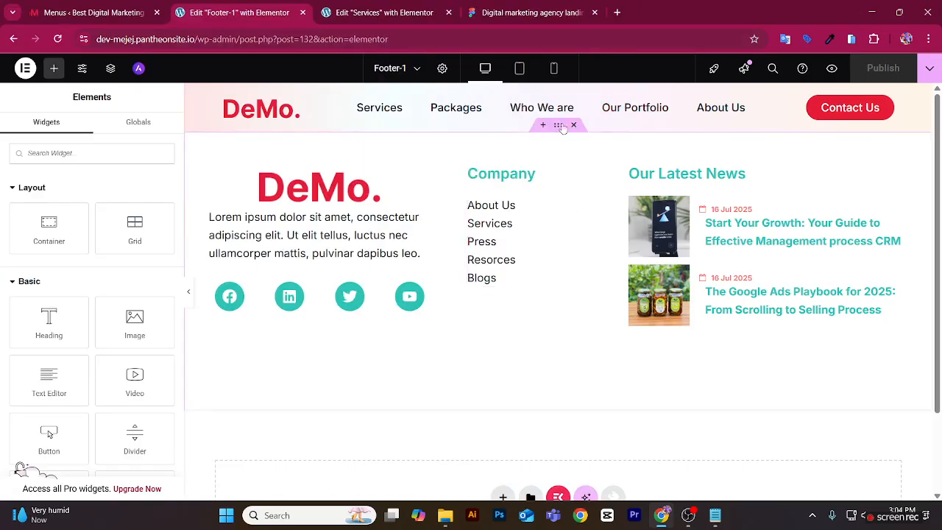
# Save the footer container as a site template named "footer" and close the template library.
pyautogui.click(561, 127)
pyautogui.rightClick(561, 126)
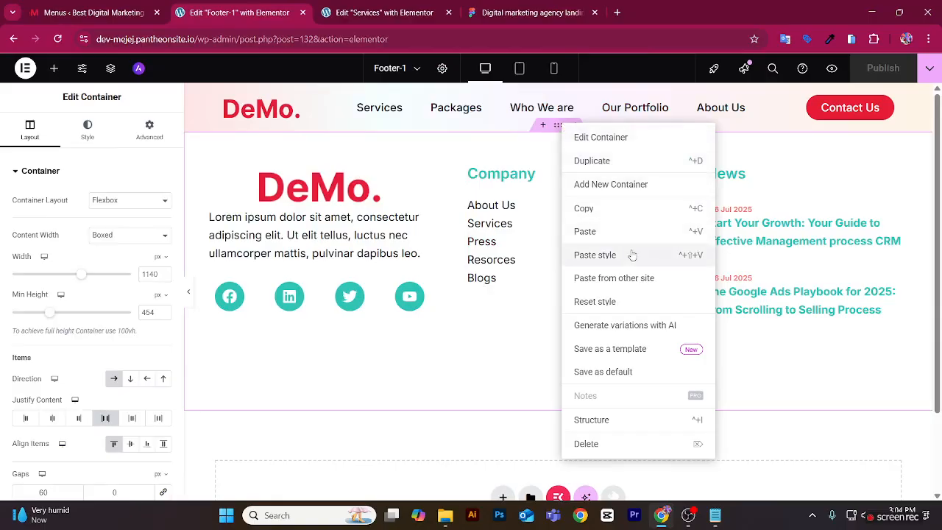
pyautogui.click(626, 350)
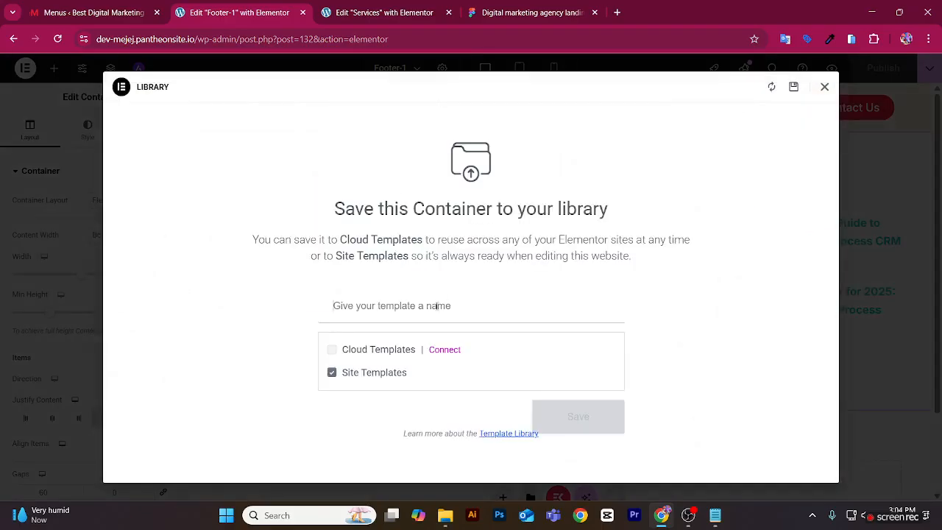
pyautogui.click(437, 306)
pyautogui.write('footer')
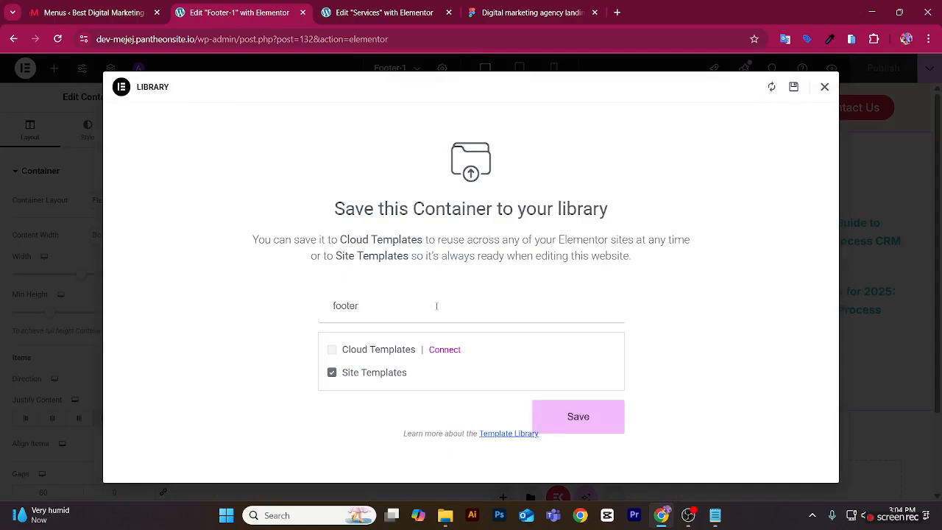
pyautogui.press('Return')
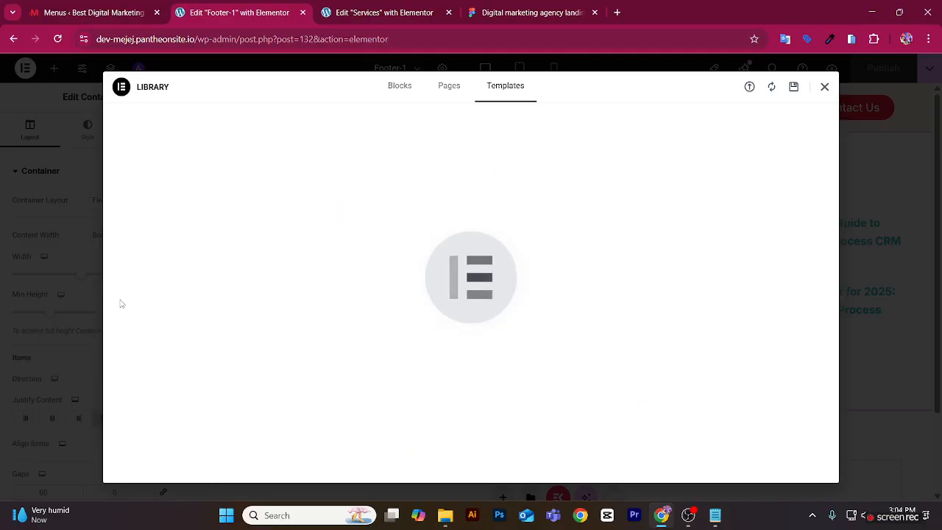
pyautogui.click(825, 87)
pyautogui.click(540, 145)
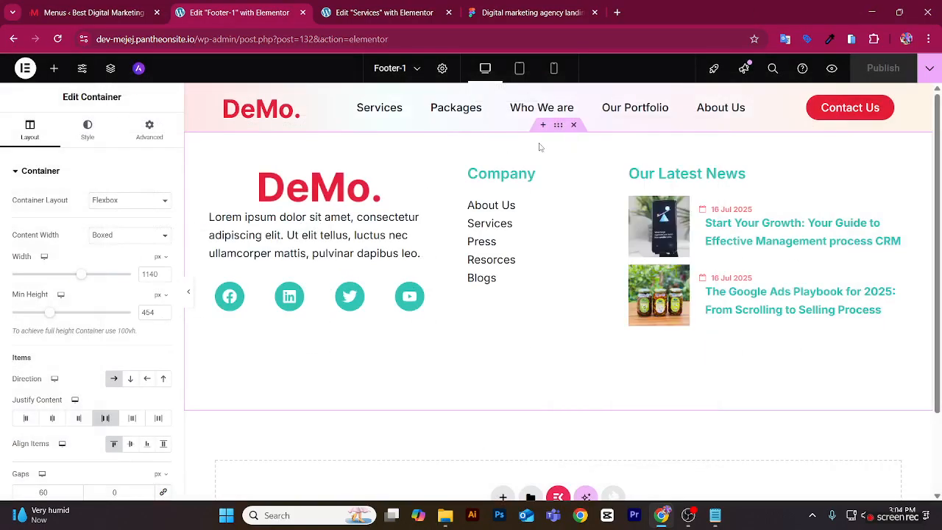
# Delete the footer container from the Footer-1 template and publish the change.
pyautogui.click(574, 127)
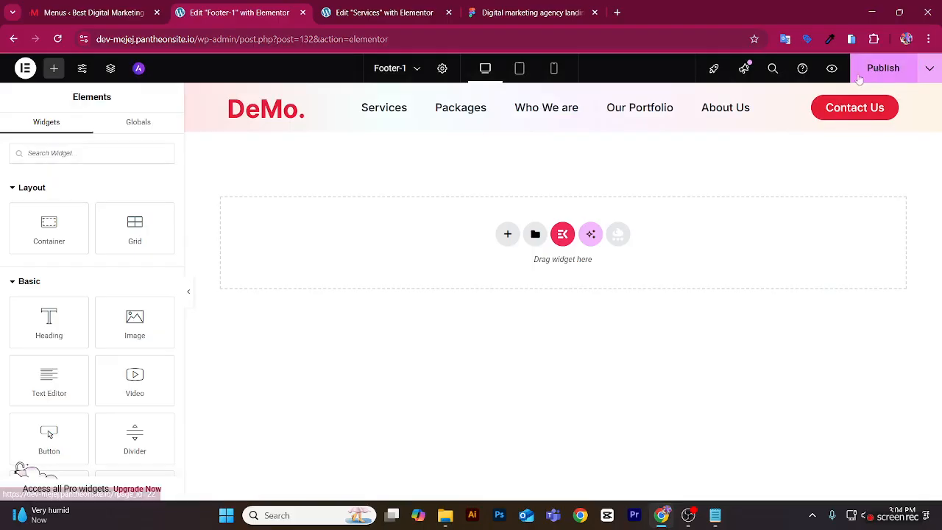
pyautogui.click(860, 78)
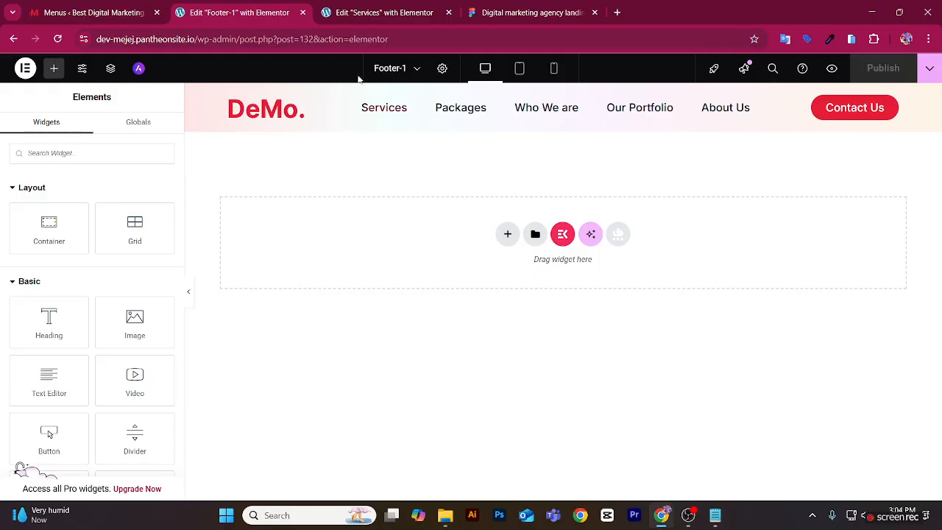
# Return to the Services page editor, publish its changes and look over the page from the hero section to the footer.
pyautogui.click(424, 20)
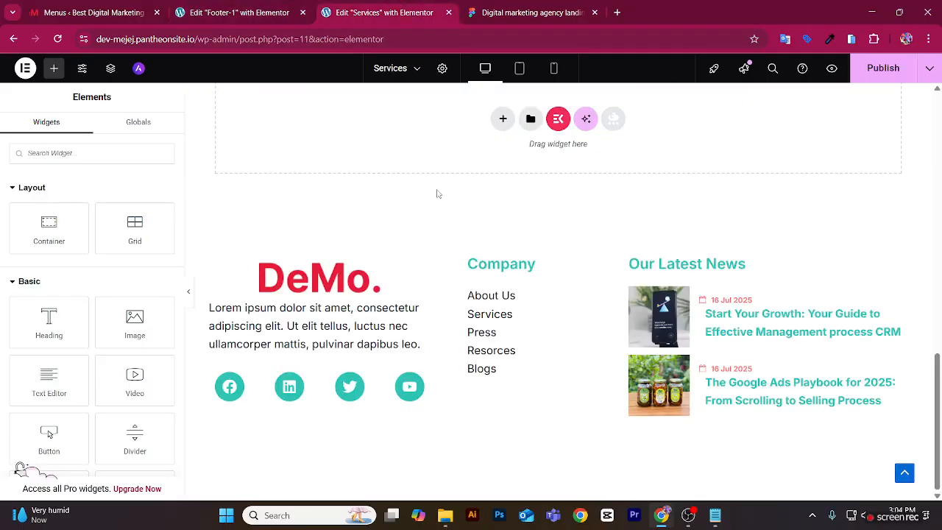
pyautogui.scroll(7, 434, 201)
pyautogui.scroll(4, 432, 203)
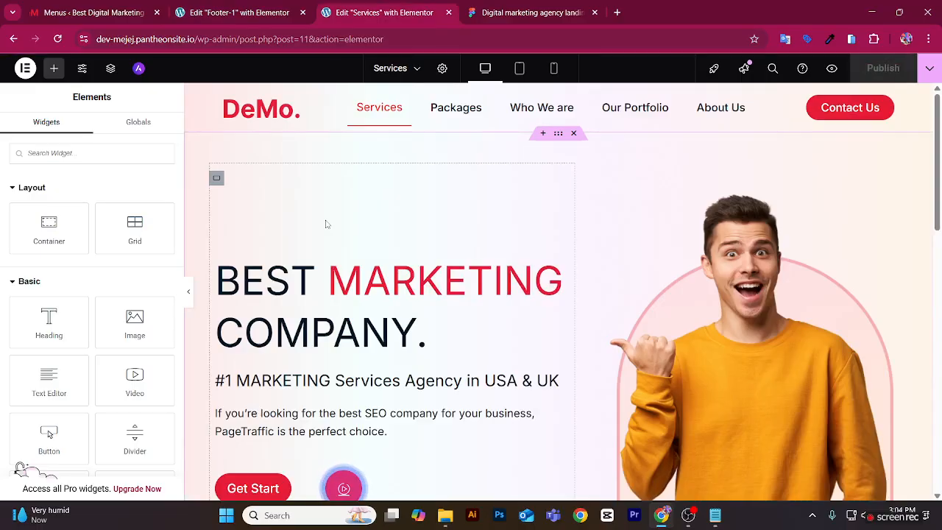
pyautogui.scroll(-6, 348, 224)
pyautogui.scroll(-4, 349, 223)
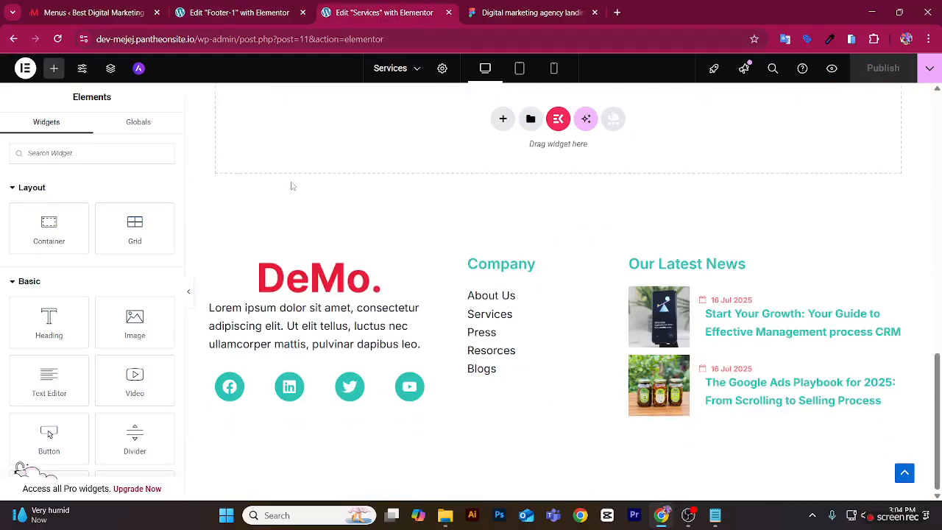
# Preview the Services page in a new tab and examine it from the hero down to "Our Work Featured On".
pyautogui.click(832, 68)
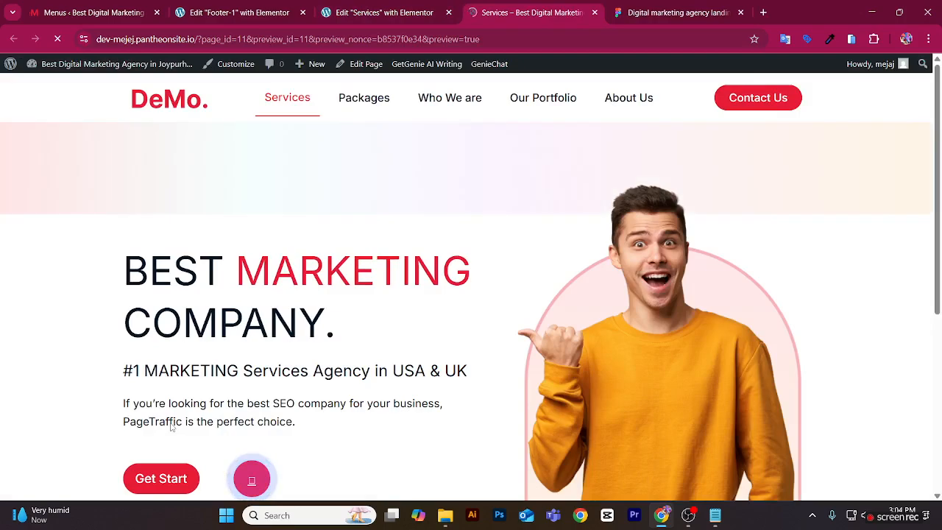
pyautogui.scroll(-3, 290, 246)
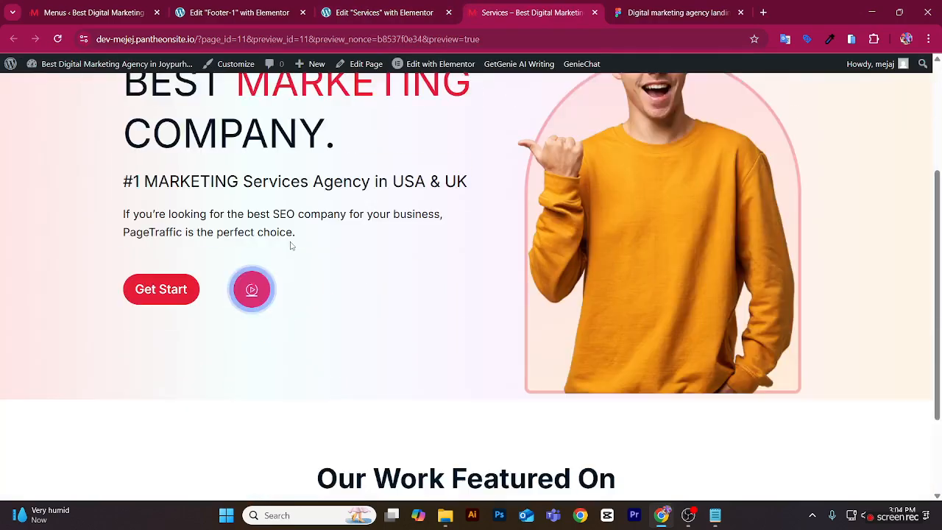
pyautogui.scroll(-2, 291, 246)
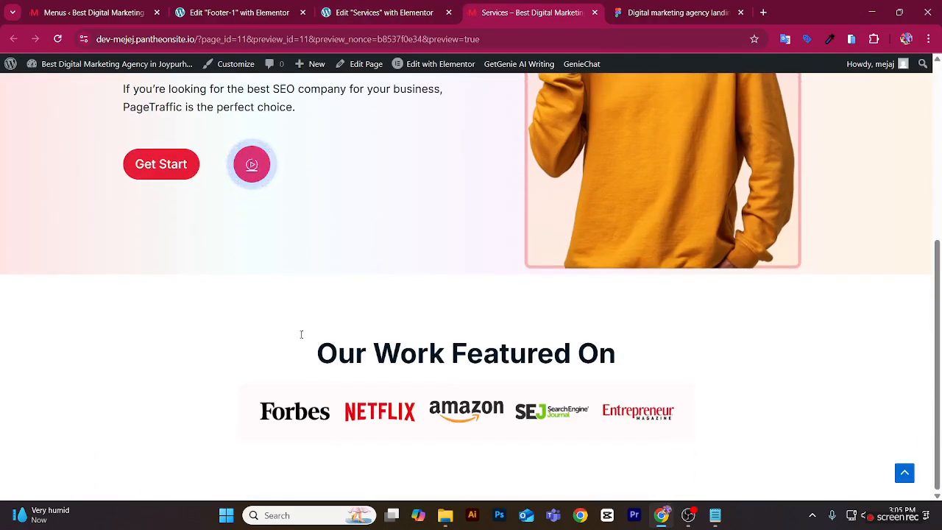
# Switch to the Figma landing page design and examine its footer, blog post section and portfolio images.
pyautogui.hotkey('ctrl', 'Tab')
pyautogui.scroll(-2, 409, 240)
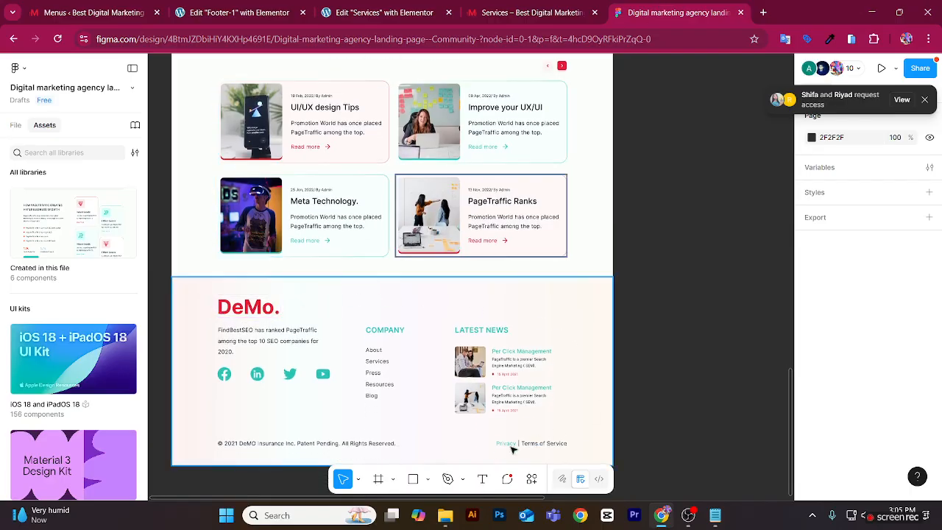
pyautogui.scroll(3, 339, 321)
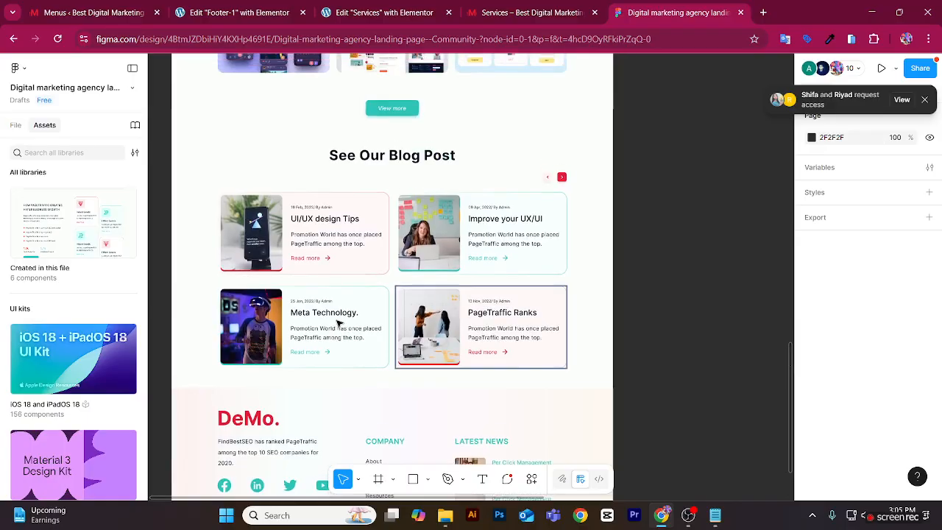
pyautogui.scroll(1, 338, 321)
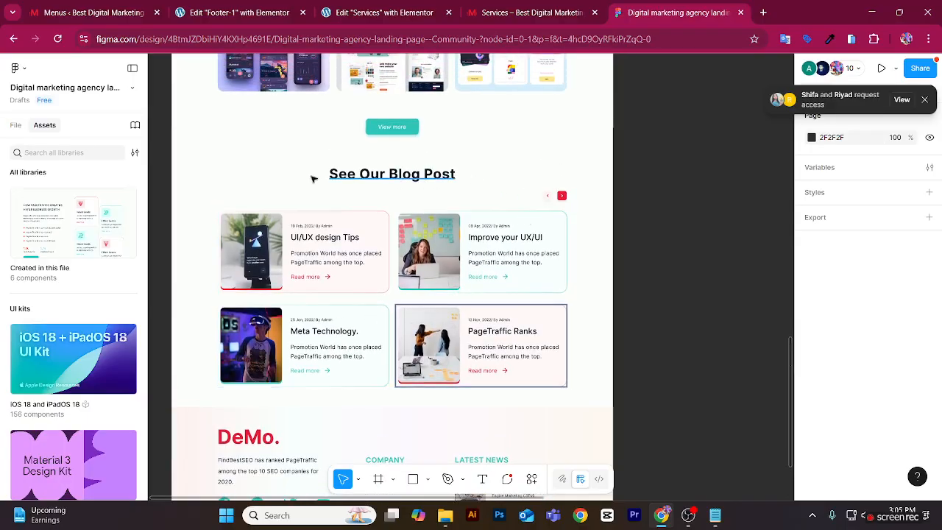
pyautogui.scroll(7, 237, 295)
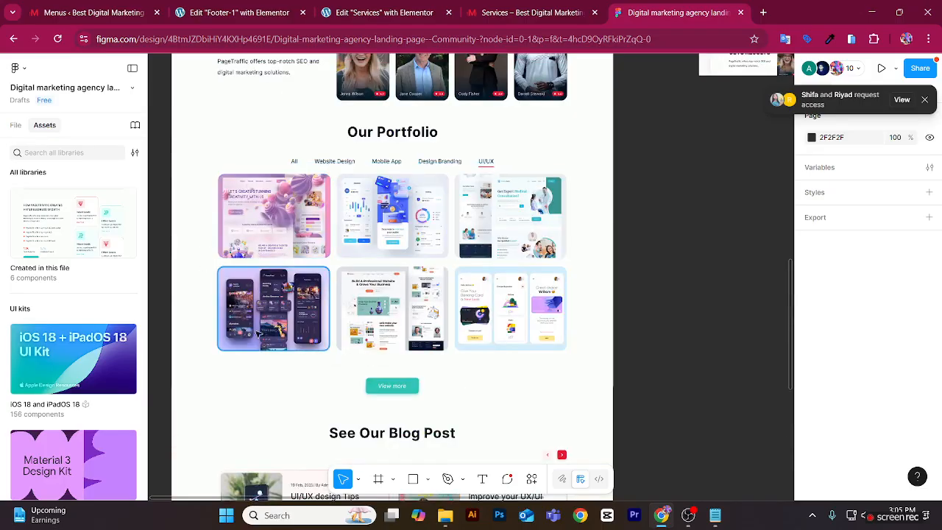
pyautogui.click(306, 229)
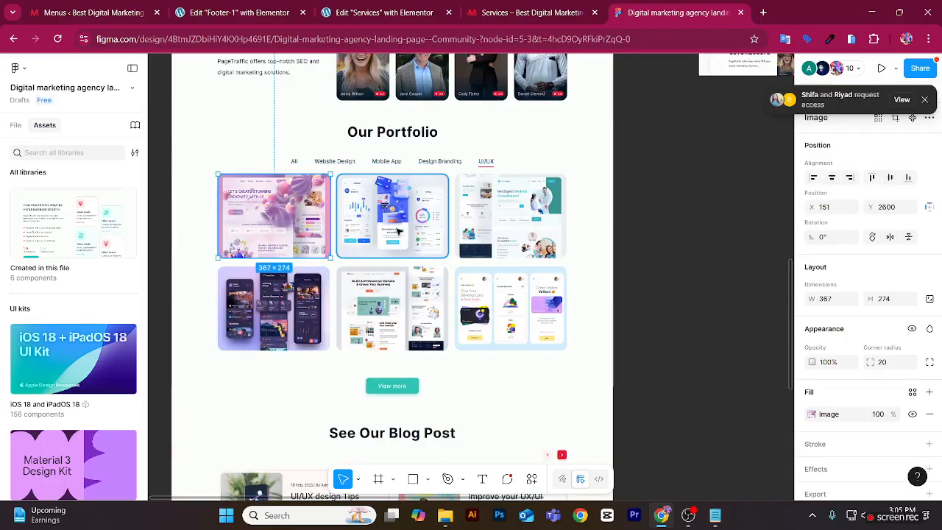
pyautogui.press('Tab')
pyautogui.press('Tab')
pyautogui.press('Tab')
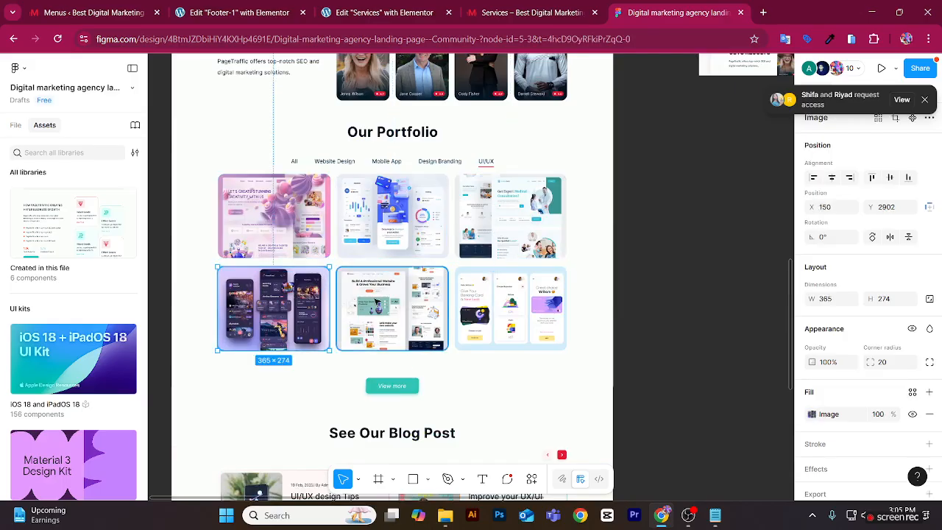
pyautogui.press('Tab')
pyautogui.press('Tab')
pyautogui.press('Escape')
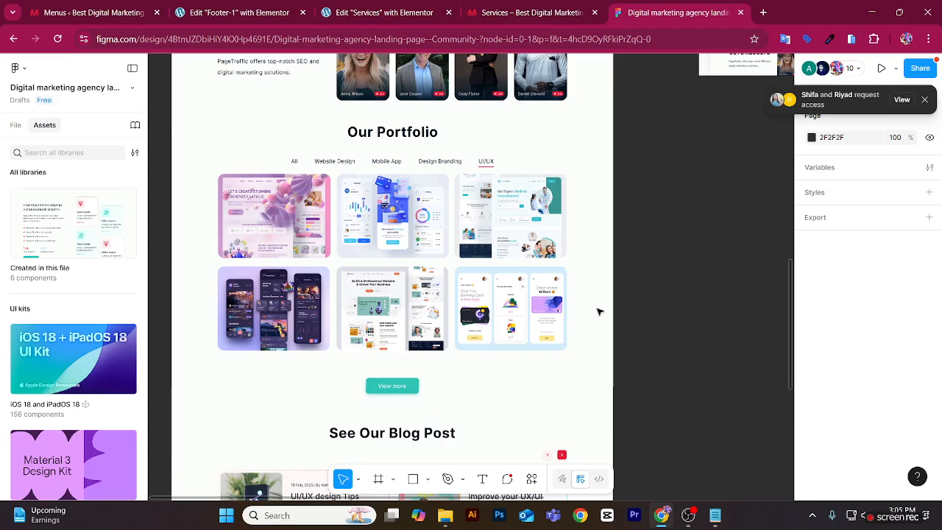
# Examine the Figma design from the "Our work featured on" section through the case study and portfolio to the footer.
pyautogui.scroll(2, 600, 312)
pyautogui.scroll(1, 309, 134)
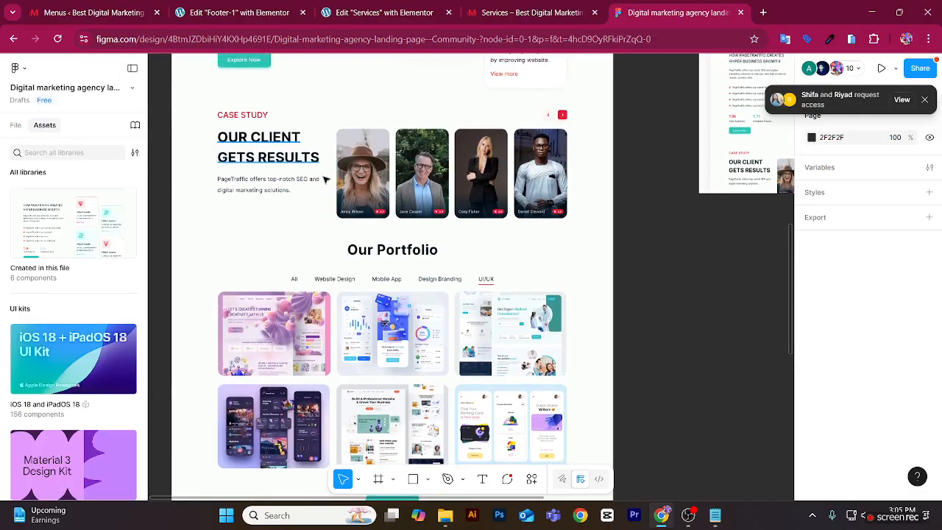
pyautogui.scroll(5, 325, 179)
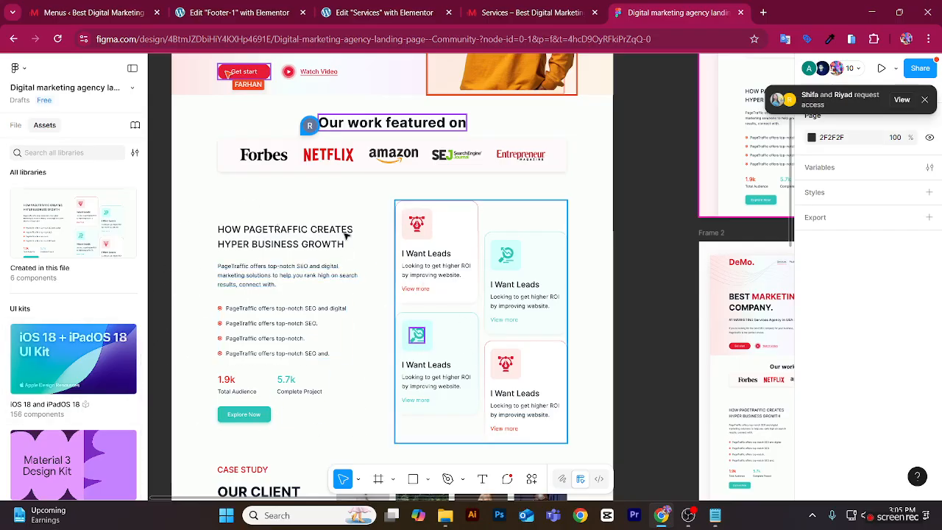
pyautogui.scroll(-5, 276, 373)
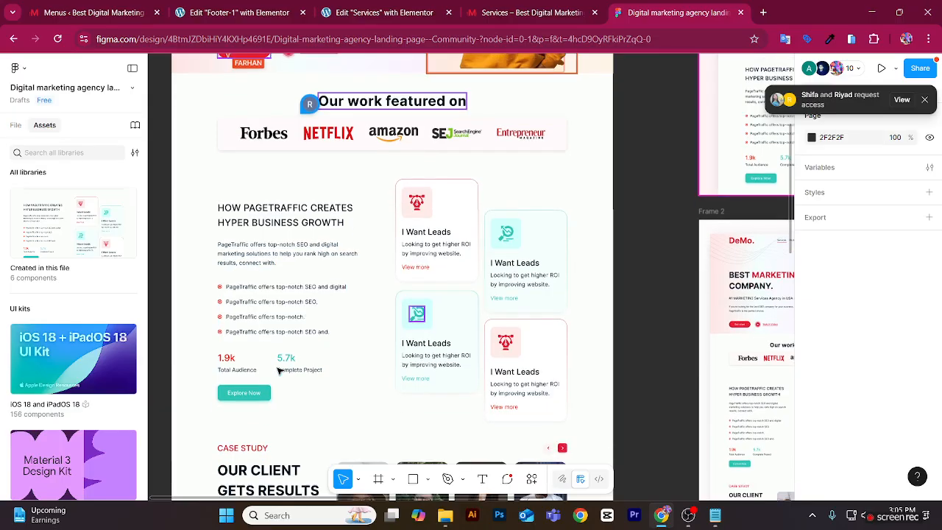
pyautogui.scroll(-8, 278, 370)
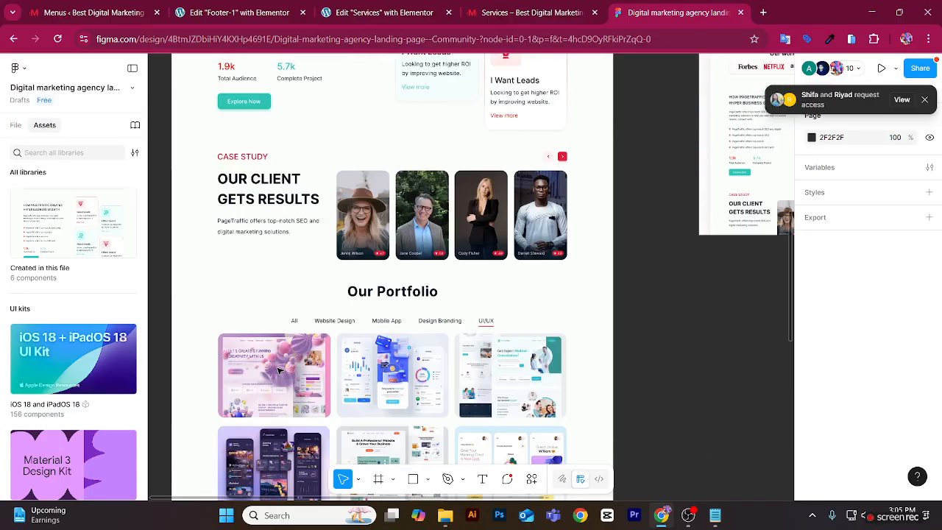
pyautogui.scroll(-3, 279, 371)
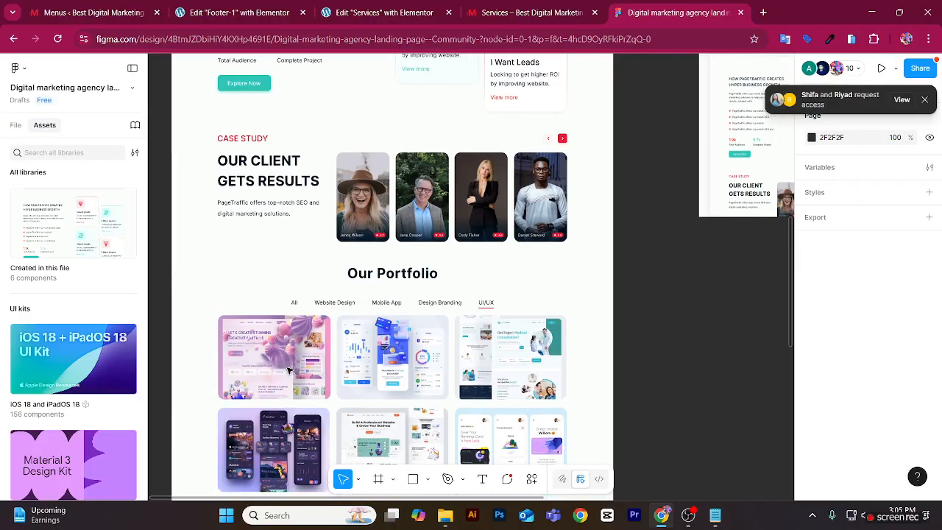
pyautogui.scroll(-15, 293, 373)
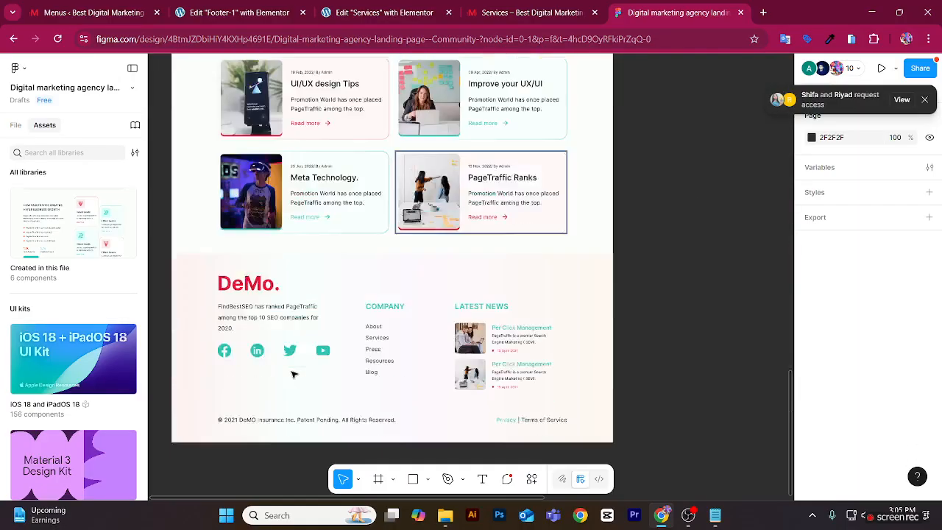
pyautogui.scroll(3, 294, 374)
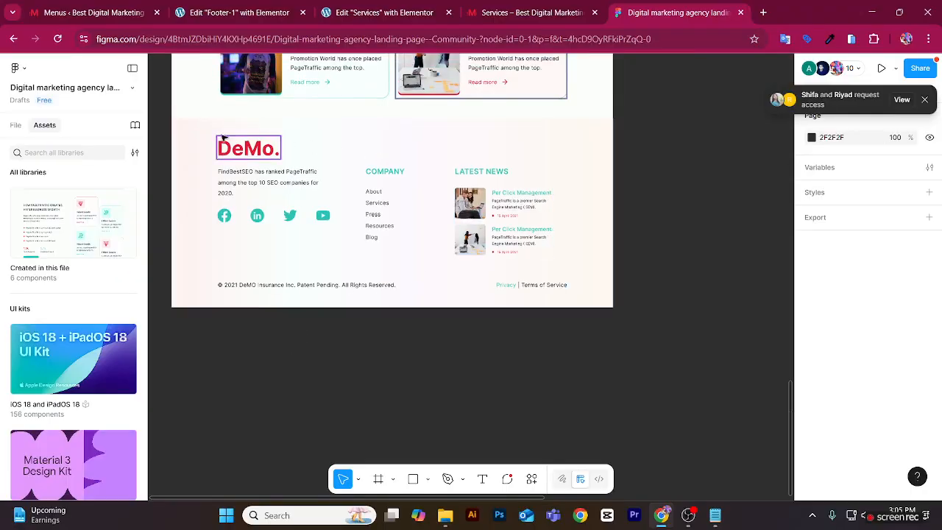
# Close the Footer-1 Elementor editor and go back to the WordPress Menus admin page.
pyautogui.click(274, 14)
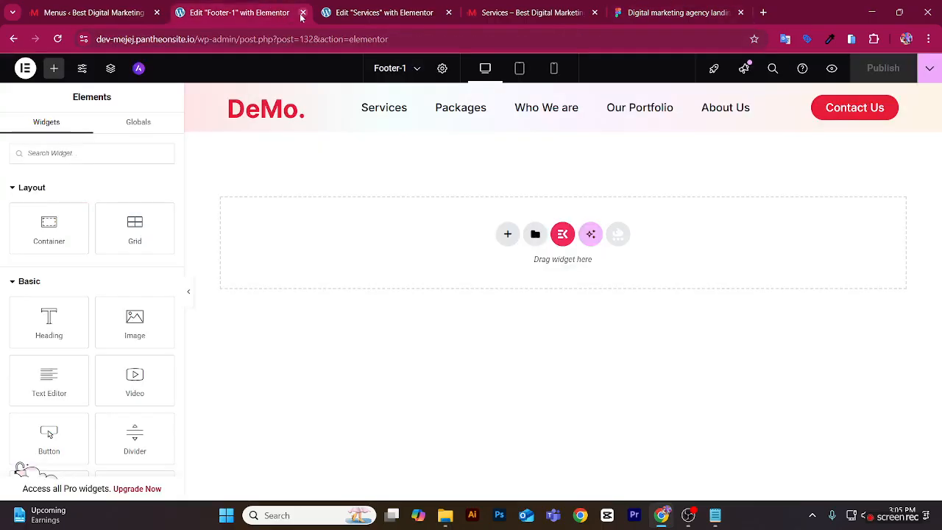
pyautogui.click(302, 14)
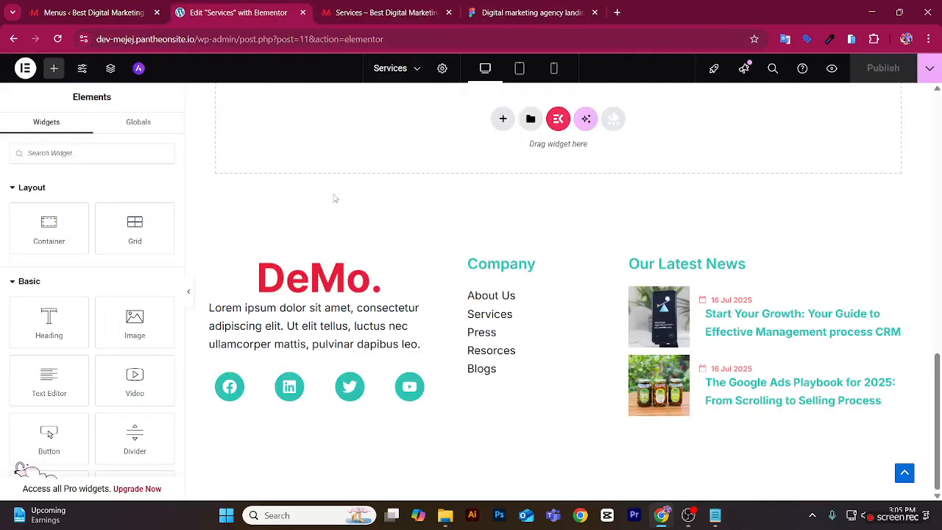
pyautogui.click(142, 6)
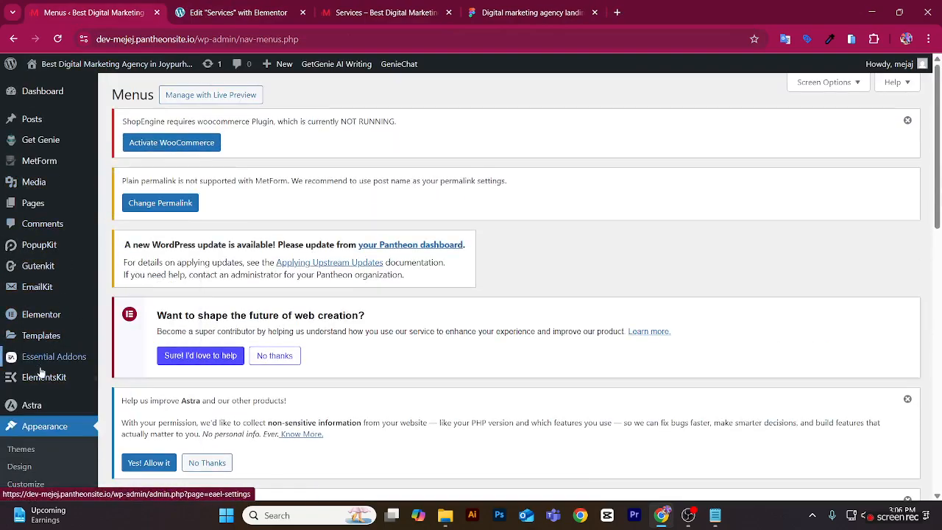
pyautogui.moveTo(44, 376)
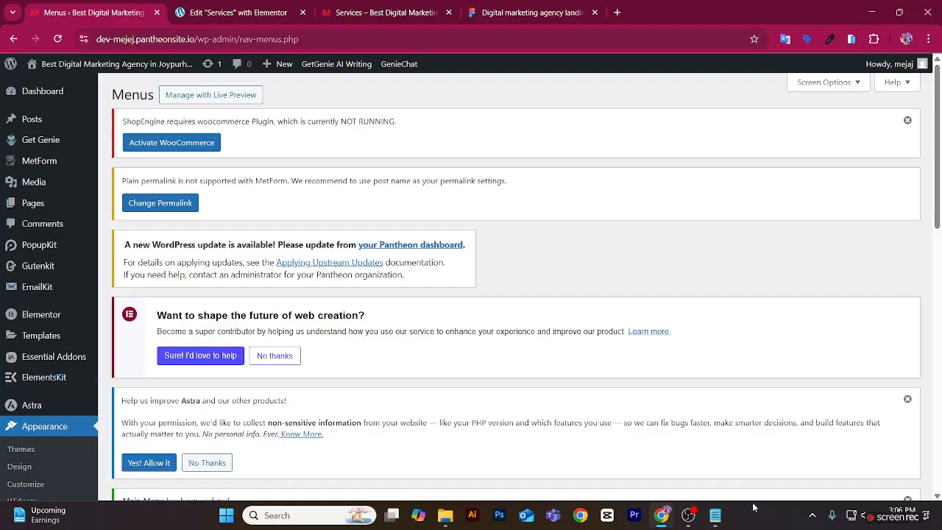
# Switch to the Day-13.txt notes in Notepad and change the heading to "Day-13 (16.07.2025)".
pyautogui.click(715, 515)
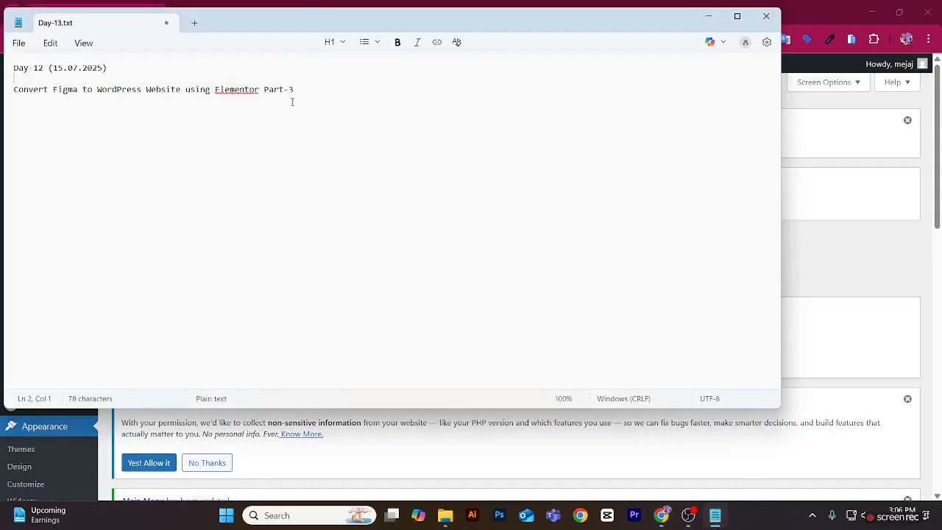
pyautogui.click(63, 68)
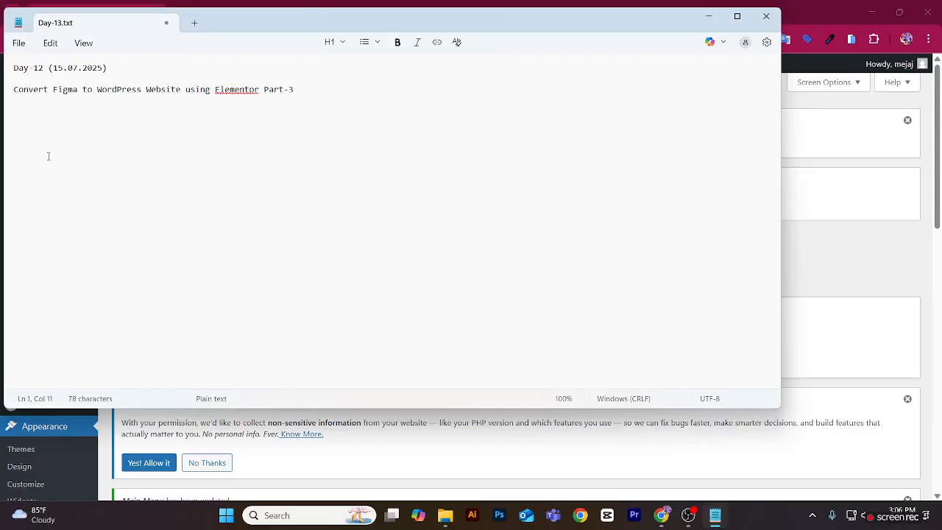
pyautogui.press('BackSpace')
pyautogui.write('6')
pyautogui.moveTo(43, 67); pyautogui.dragTo(39, 67)
pyautogui.write('3')
# Add the line "1. Footer-- ElementsKit" below the Figma to WordPress title in the notes.
pyautogui.click(299, 90)
pyautogui.write('1. ')
pyautogui.write('er')
pyautogui.press('BackSpace')
pyautogui.press('BackSpace')
pyautogui.press('BackSpace')
pyautogui.write('Ele')
pyautogui.press('BackSpace')
pyautogui.press('BackSpace')
pyautogui.write('- ElementsKit')
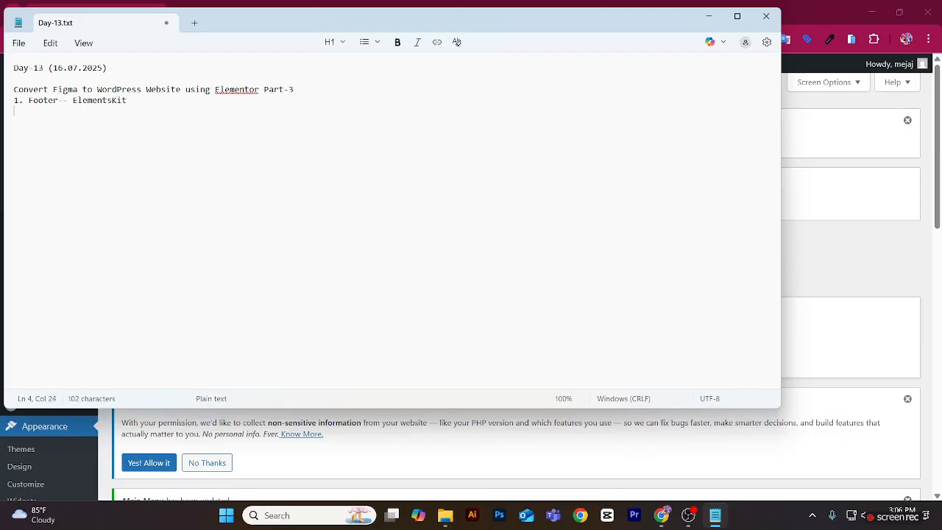
# Extend the footer note with "=> Header footer=> Add Template=> Select Footer".
pyautogui.write('=> Header fo')
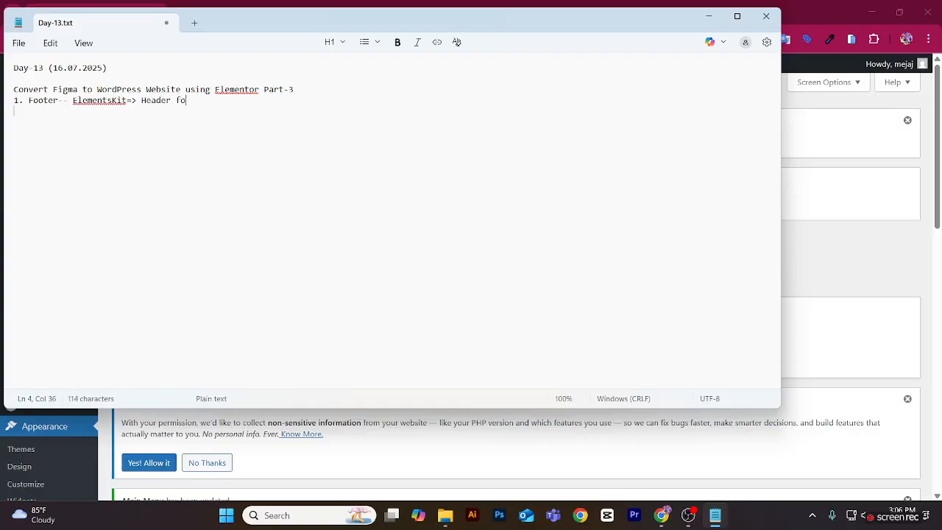
pyautogui.write('oter=> Add Template=> H')
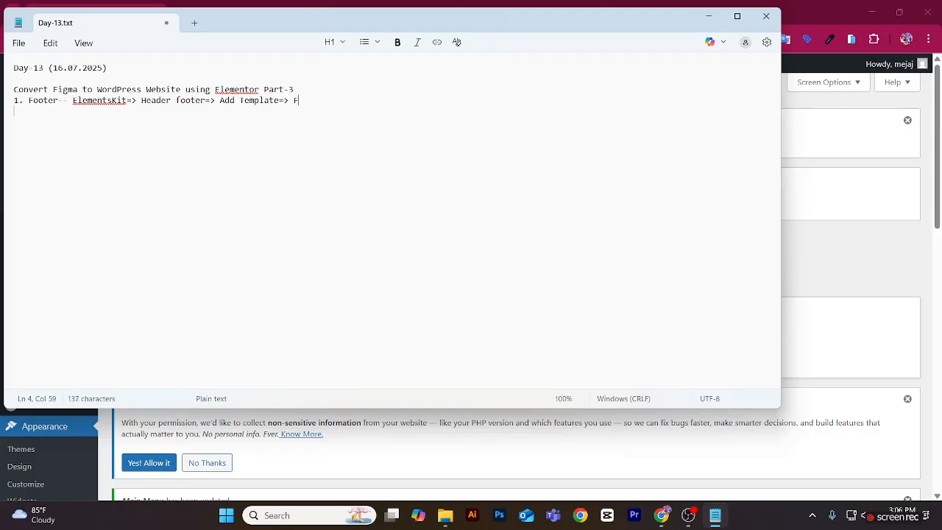
pyautogui.write('ter')
pyautogui.press('BackSpace')
pyautogui.press('BackSpace')
pyautogui.press('BackSpace')
pyautogui.write('elect Footer')
# Return to the WordPress admin in Chrome, open the ElementsKit Header Footer templates in a new tab and trash Footer-1.
pyautogui.click(663, 516)
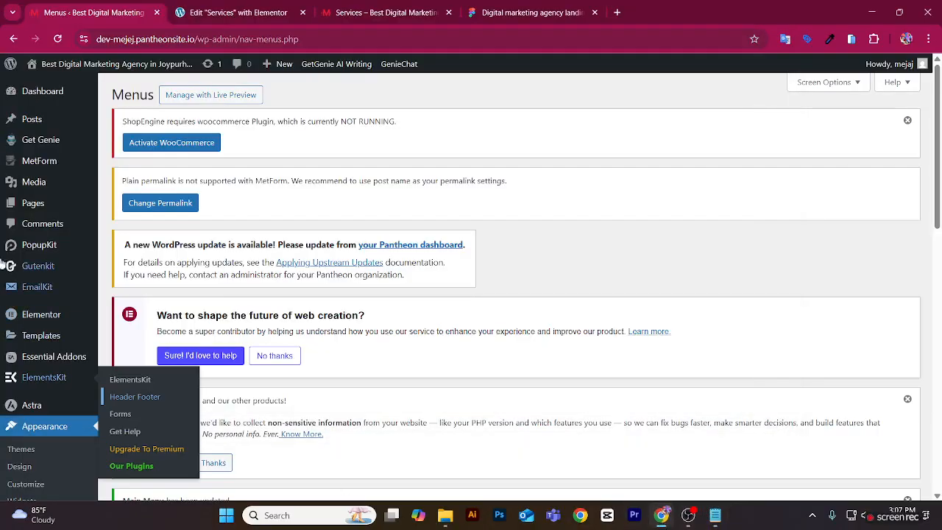
pyautogui.moveTo(30, 379)
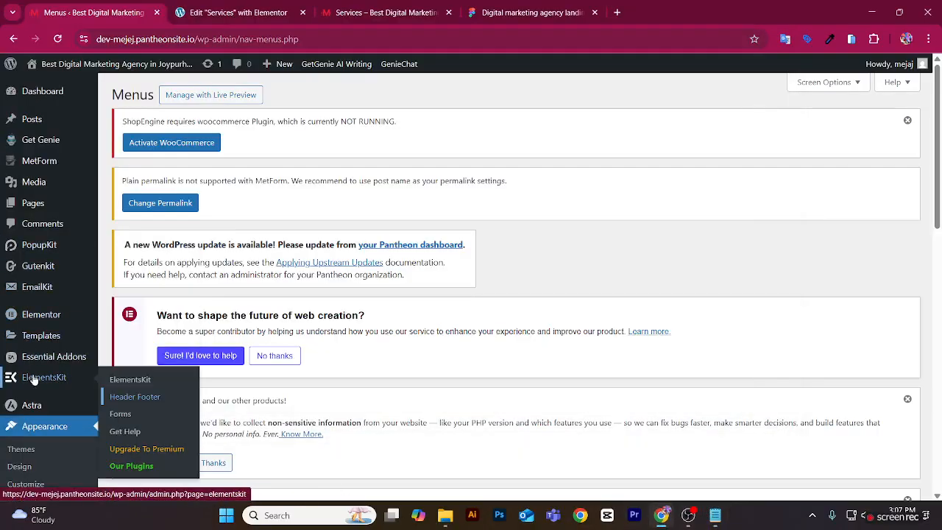
pyautogui.rightClick(141, 403)
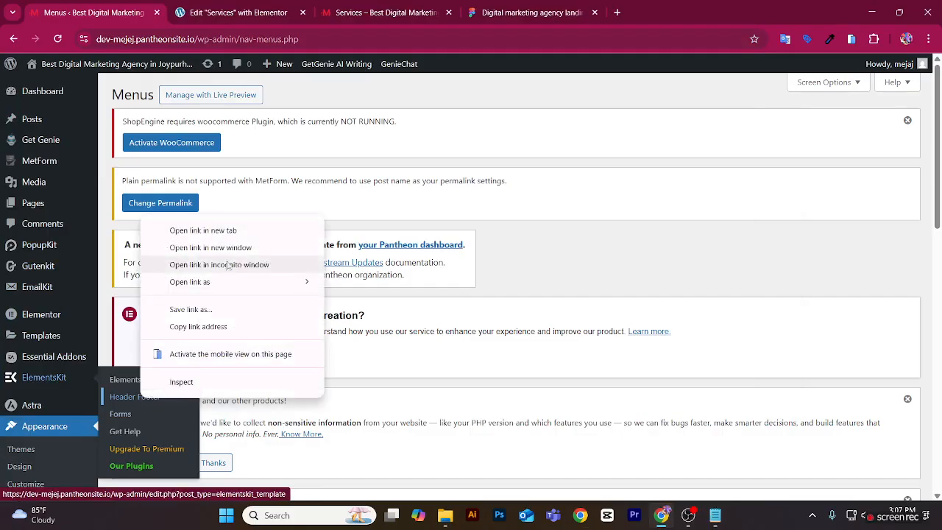
pyautogui.click(227, 232)
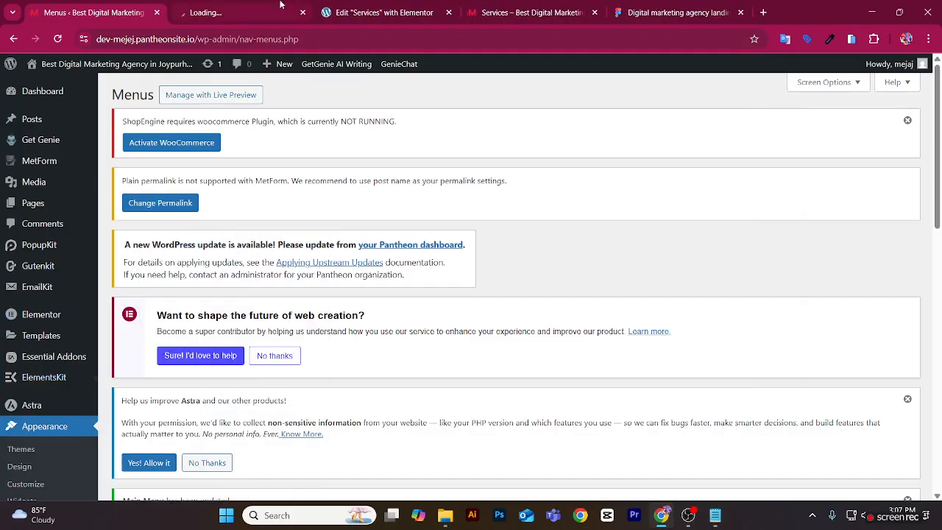
pyautogui.hotkey('ctrl', 'Tab')
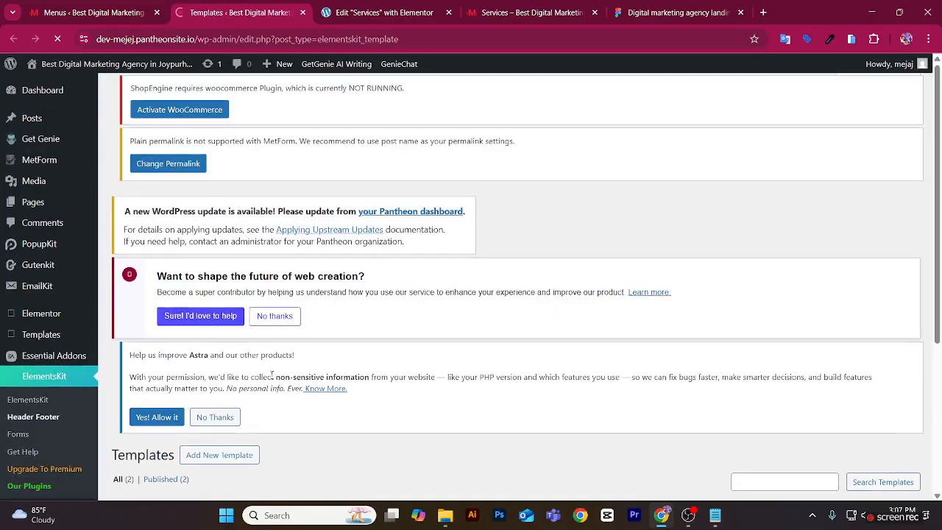
pyautogui.scroll(-4, 271, 389)
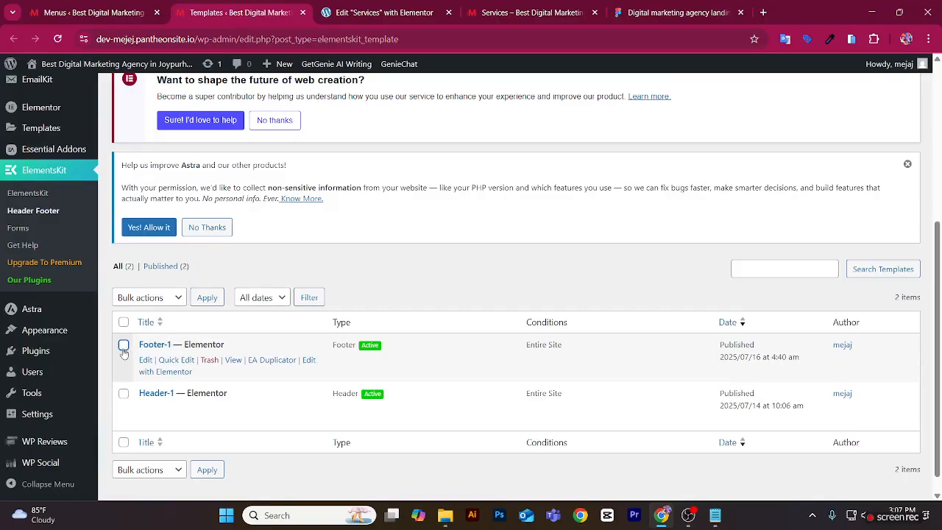
pyautogui.click(214, 361)
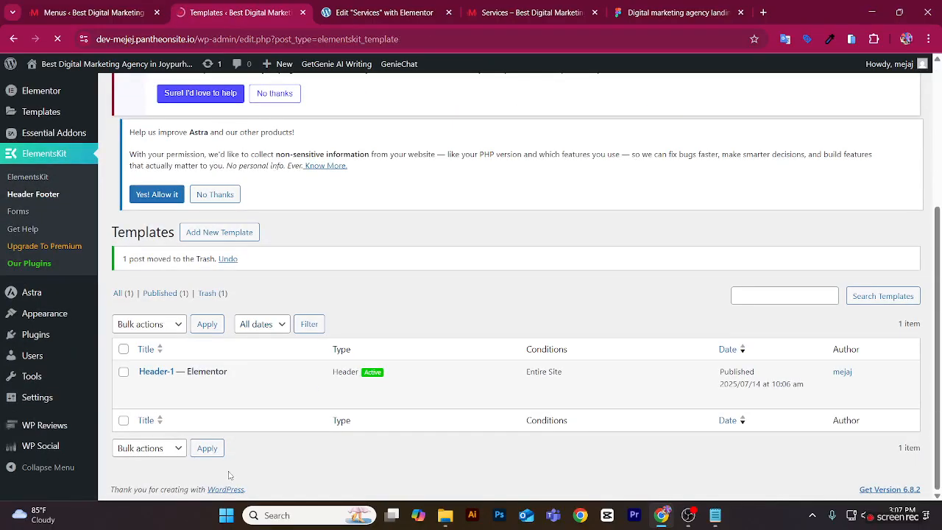
# Start a new ElementsKit template of type Footer and title it "Footer-2".
pyautogui.scroll(-2, 228, 464)
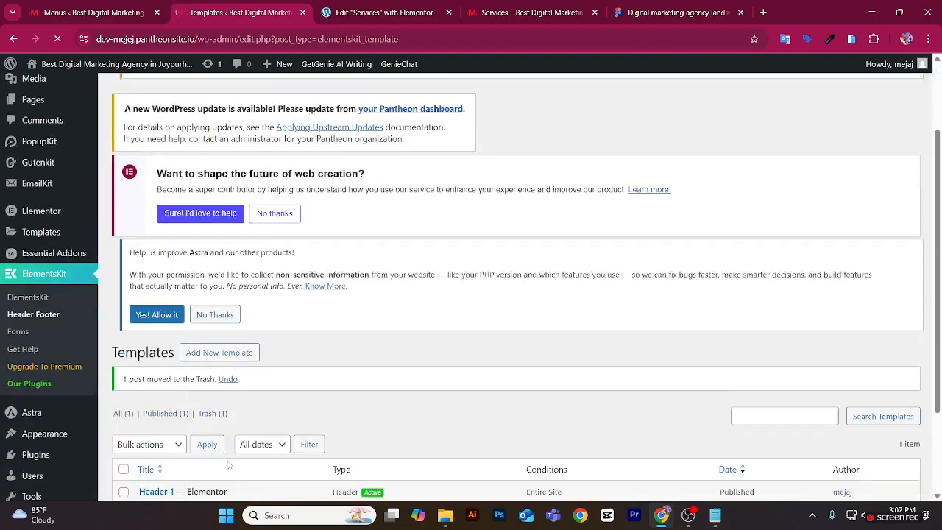
pyautogui.scroll(3, 227, 464)
pyautogui.scroll(-3, 226, 462)
pyautogui.scroll(3, 227, 461)
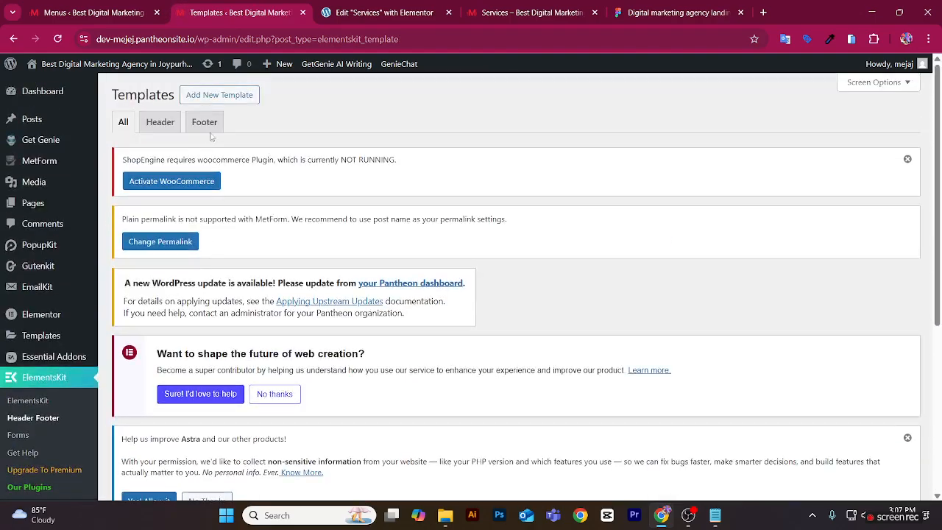
pyautogui.click(220, 99)
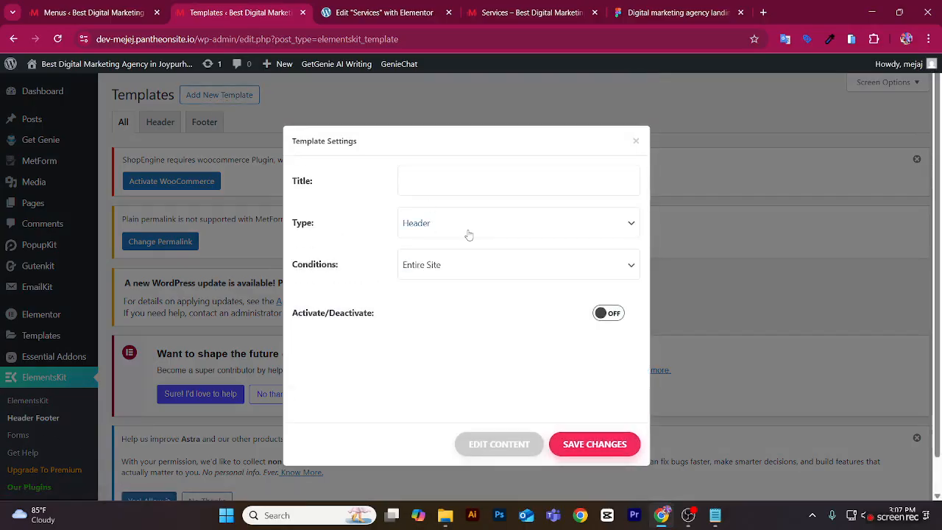
pyautogui.click(466, 232)
pyautogui.click(455, 262)
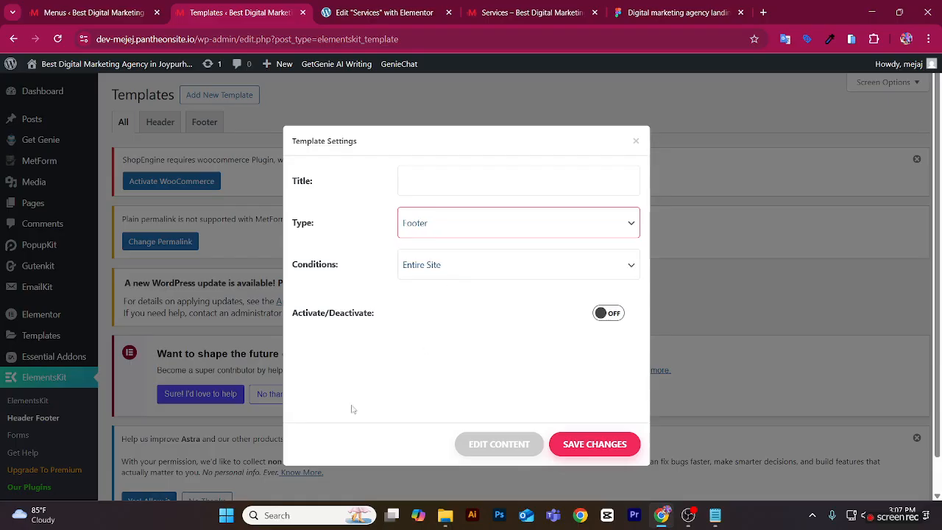
pyautogui.click(430, 182)
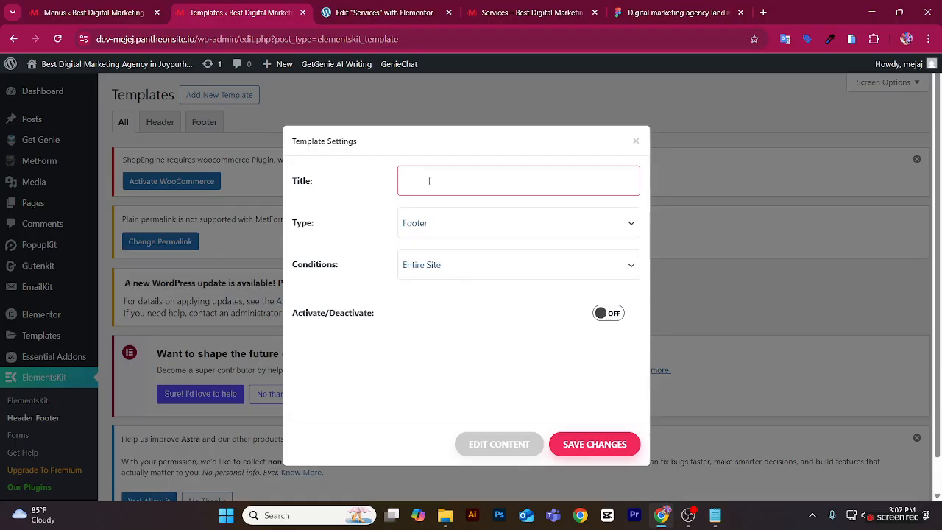
pyautogui.write('Footer-2')
# Activate the Footer-2 template with the Entire Site condition and save it.
pyautogui.click(615, 315)
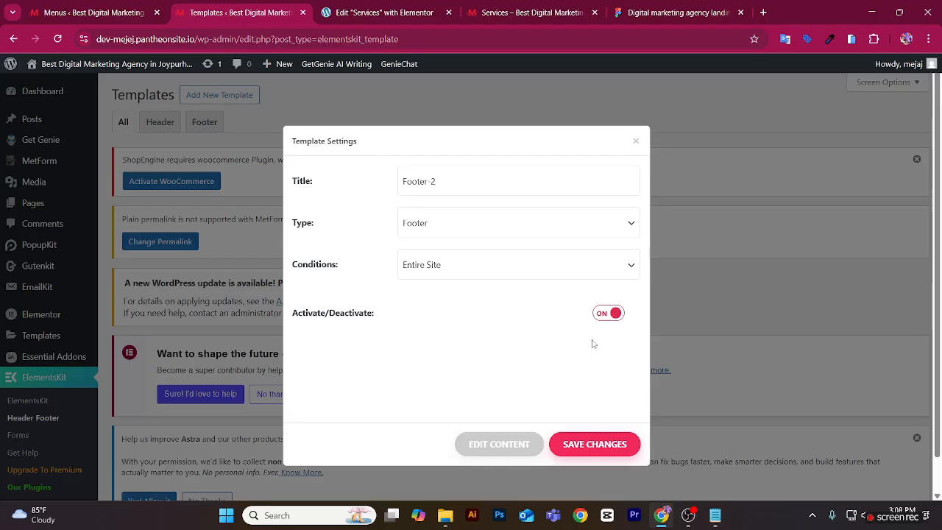
pyautogui.click(553, 275)
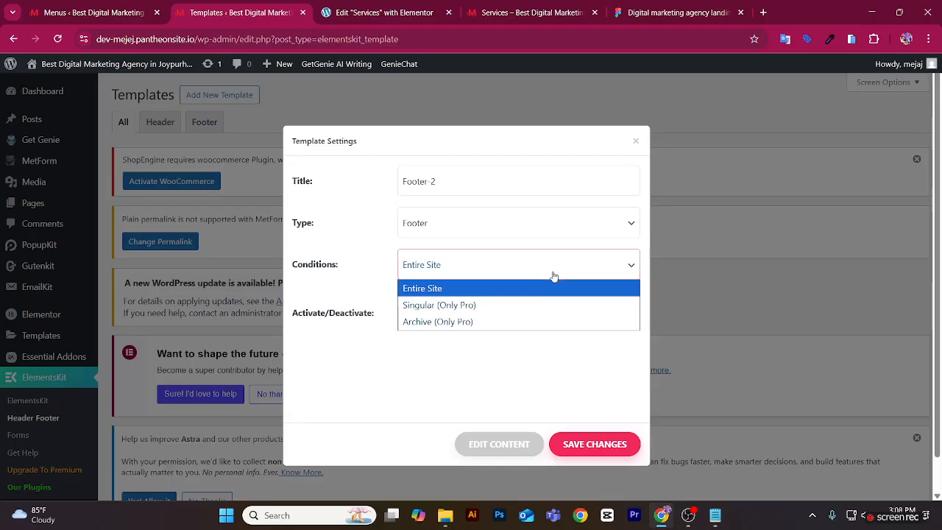
pyautogui.click(449, 295)
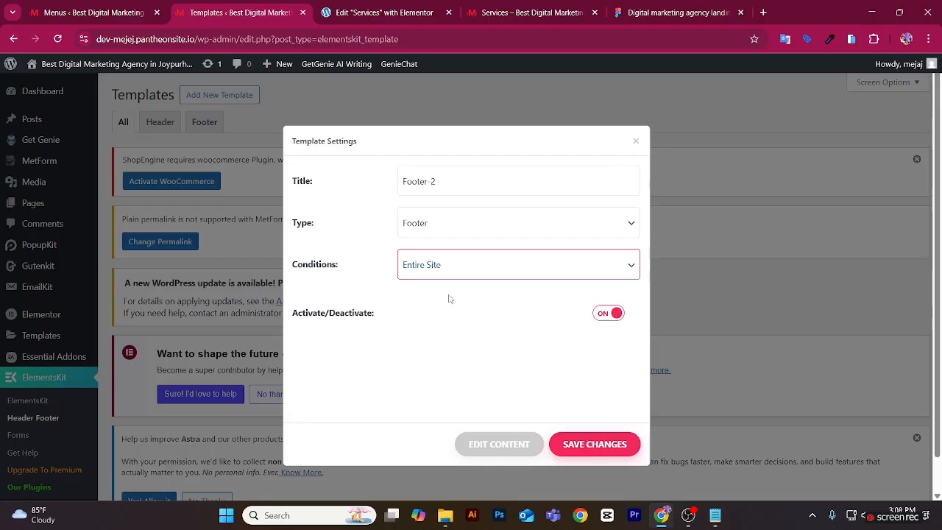
pyautogui.click(594, 447)
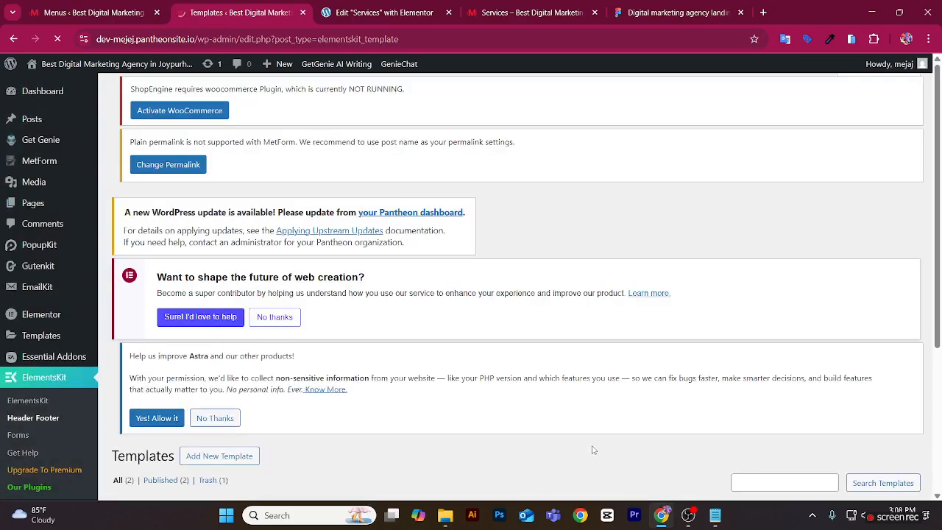
# Open the settings of the Footer-2 template and edit its content in Elementor.
pyautogui.scroll(-3, 442, 368)
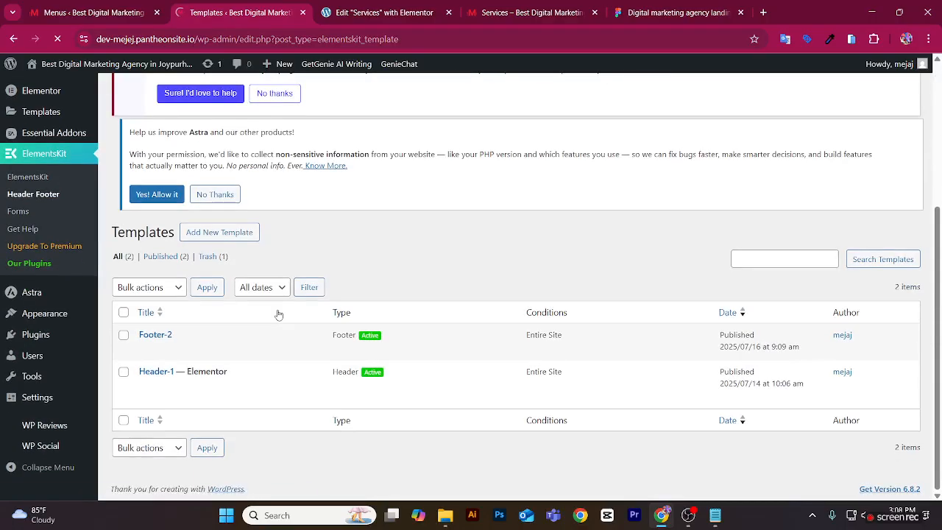
pyautogui.moveTo(180, 372)
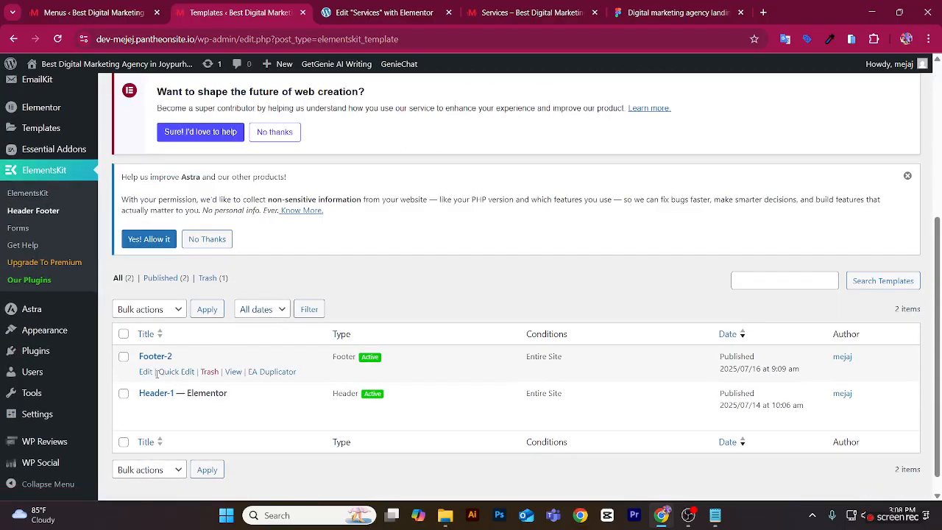
pyautogui.click(146, 372)
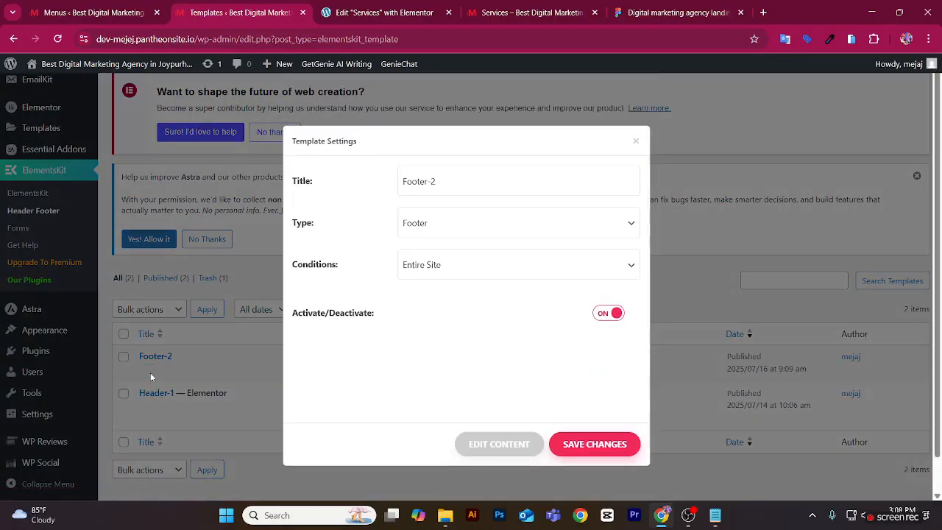
pyautogui.click(477, 446)
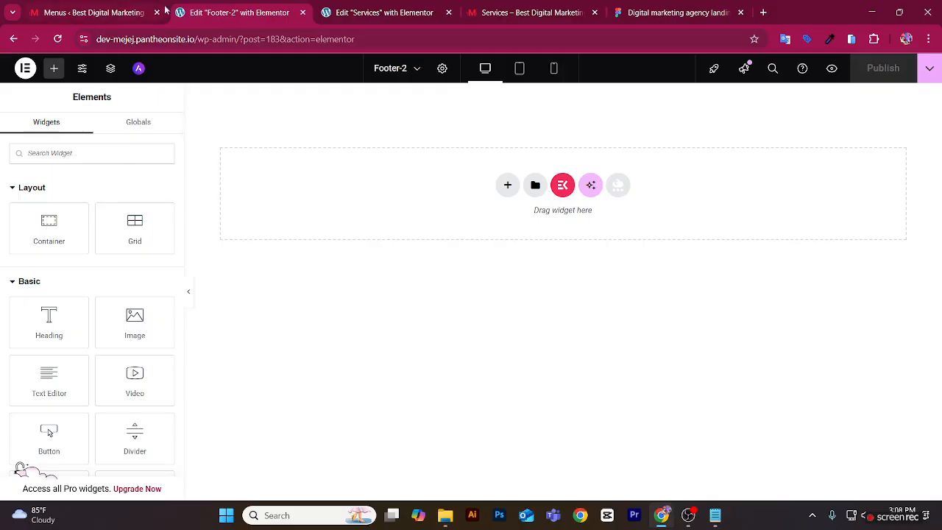
# Close the Services page's Elementor editor tab and select the footer's background shape in the Figma design.
pyautogui.moveTo(492, 8); pyautogui.dragTo(335, 8)
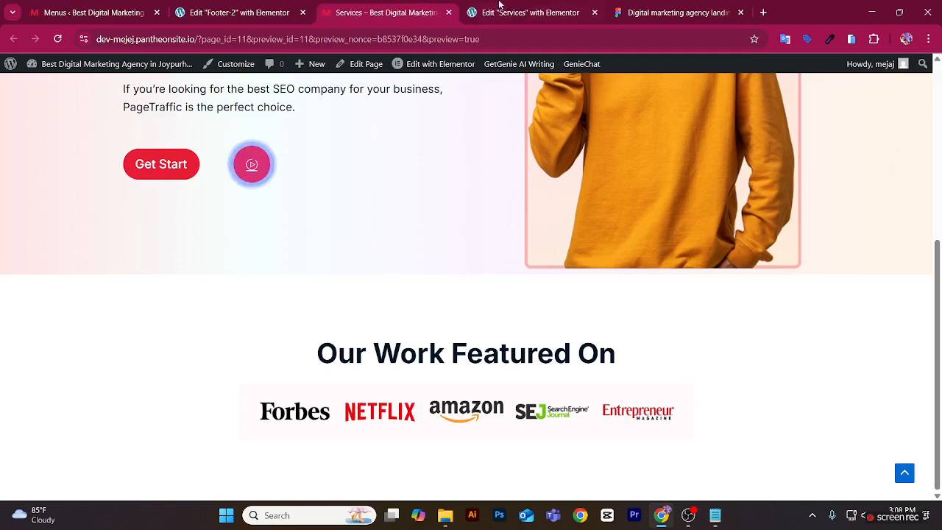
pyautogui.click(563, 12)
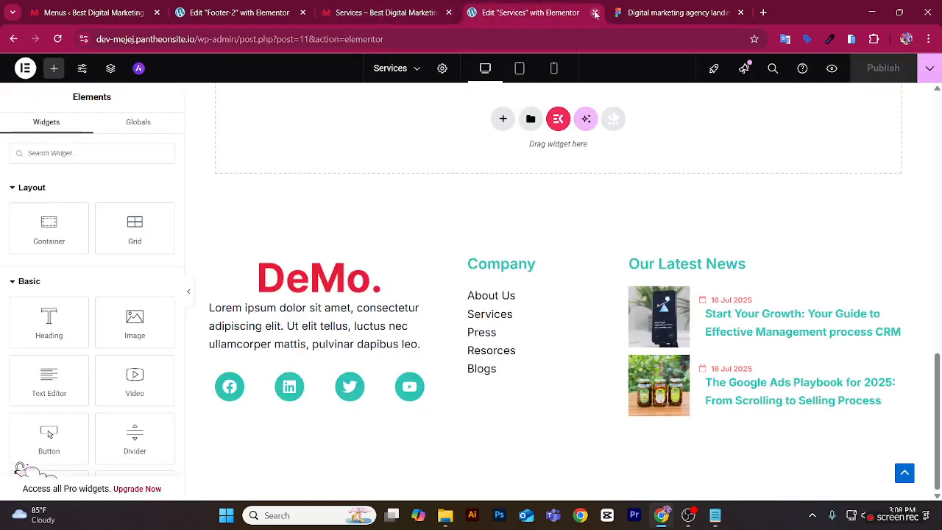
pyautogui.click(595, 12)
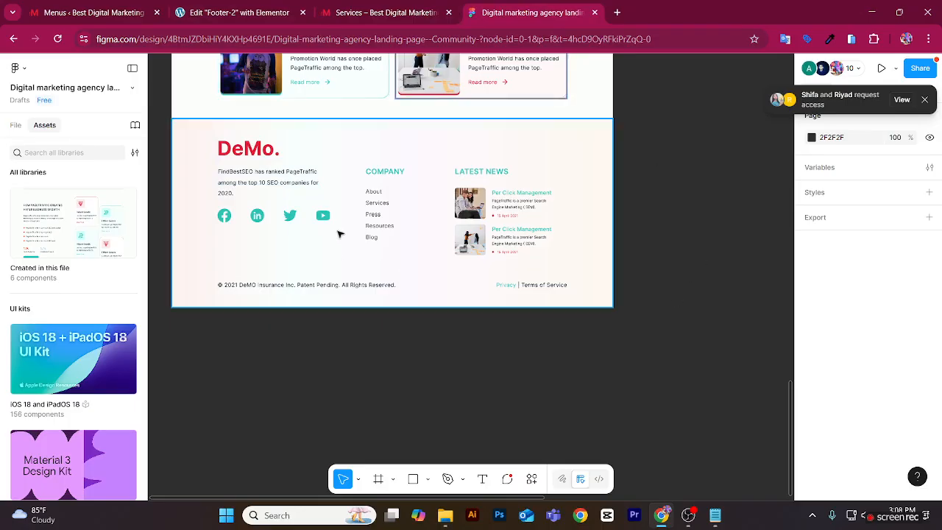
pyautogui.doubleClick(361, 140)
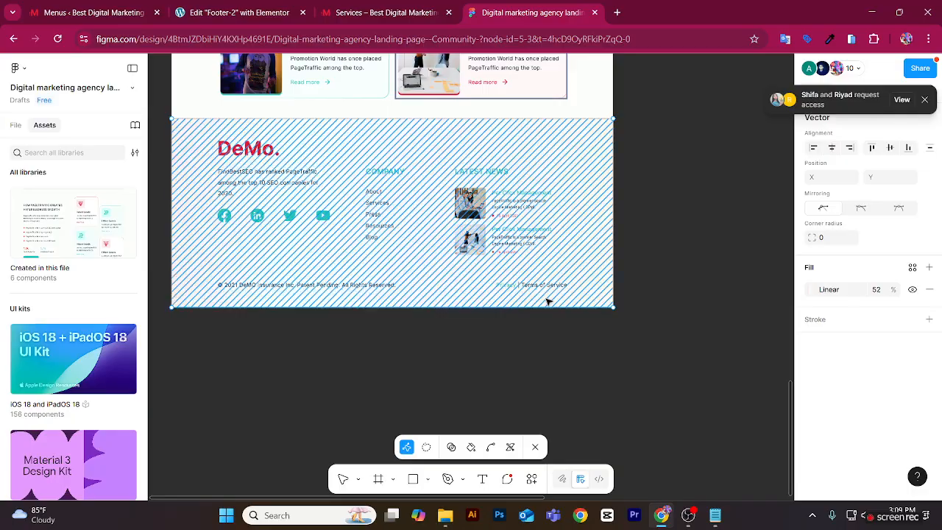
pyautogui.scroll(5, 390, 301)
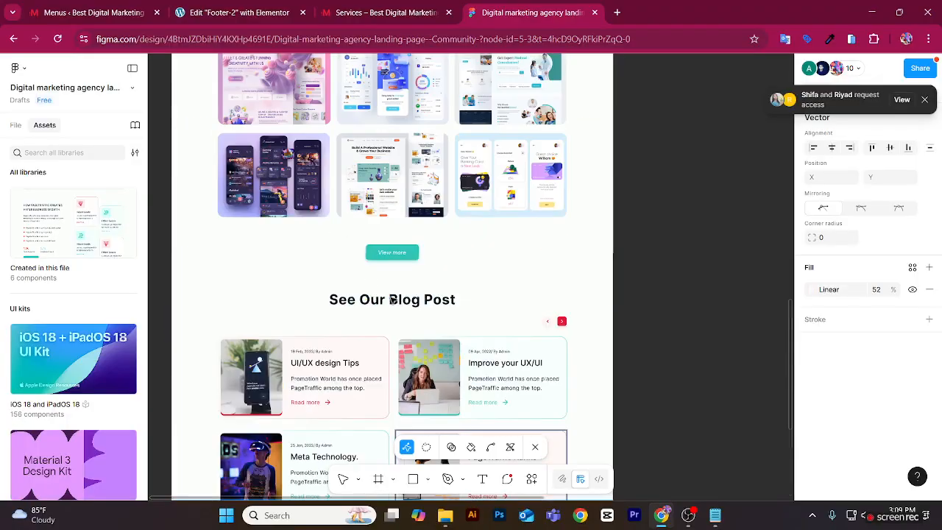
# Return to the Footer-2 editor and add a single-column flexbox container with downward direction.
pyautogui.click(246, 11)
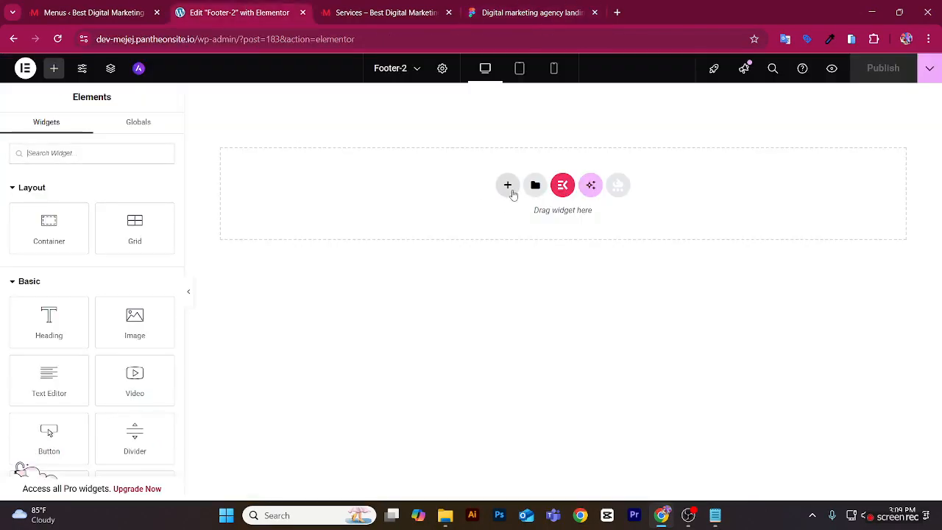
pyautogui.click(507, 184)
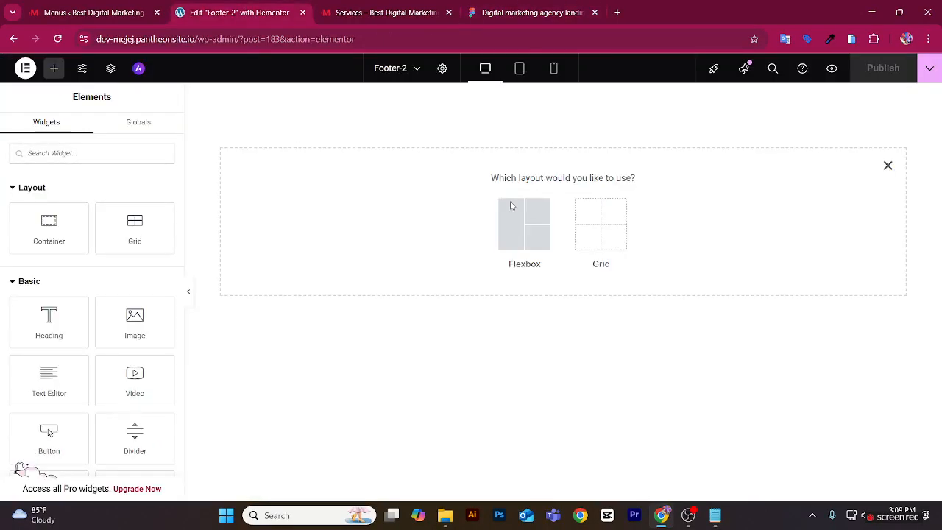
pyautogui.click(518, 233)
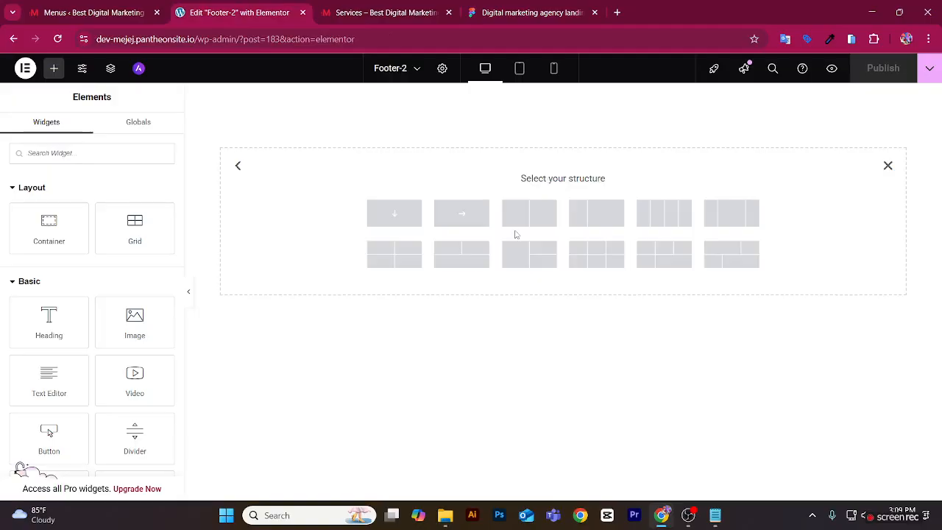
pyautogui.click(399, 219)
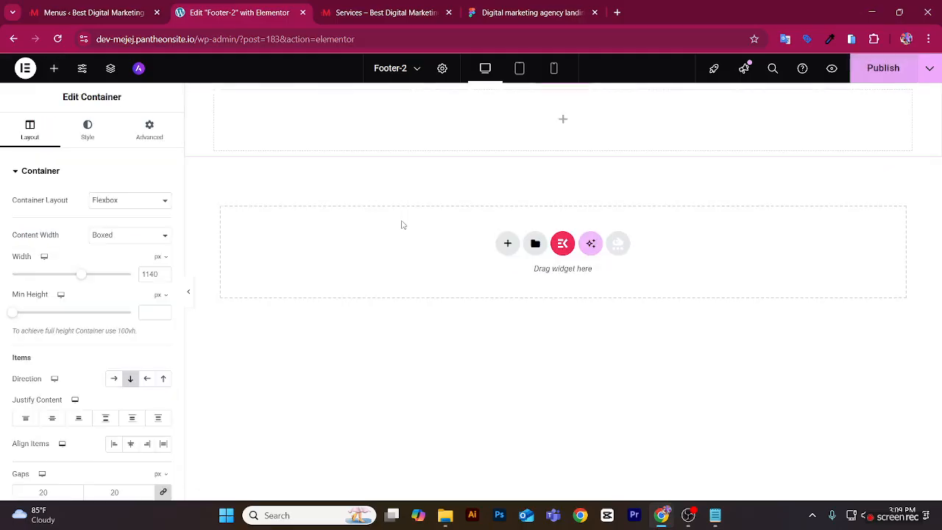
# Set the new container's margin and padding to 0 px on all sides.
pyautogui.click(150, 130)
pyautogui.write('0')
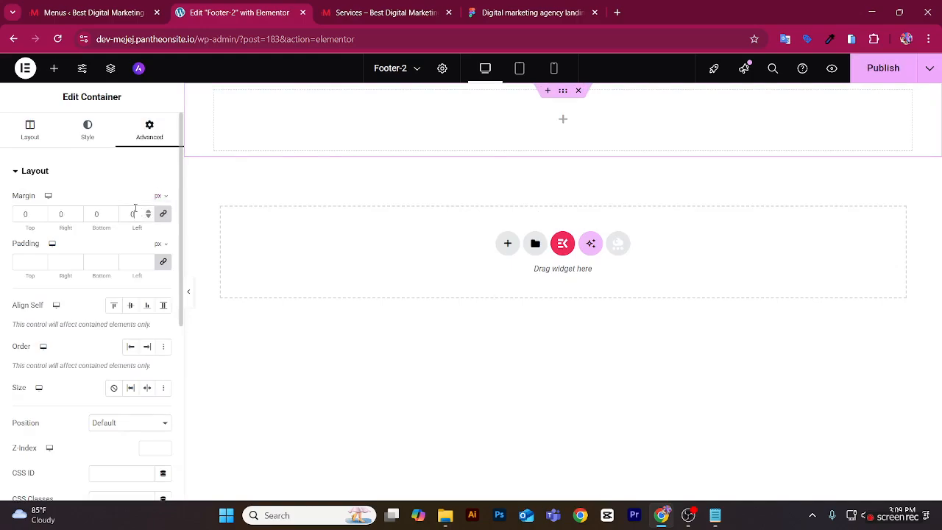
pyautogui.click(129, 261)
pyautogui.write('0')
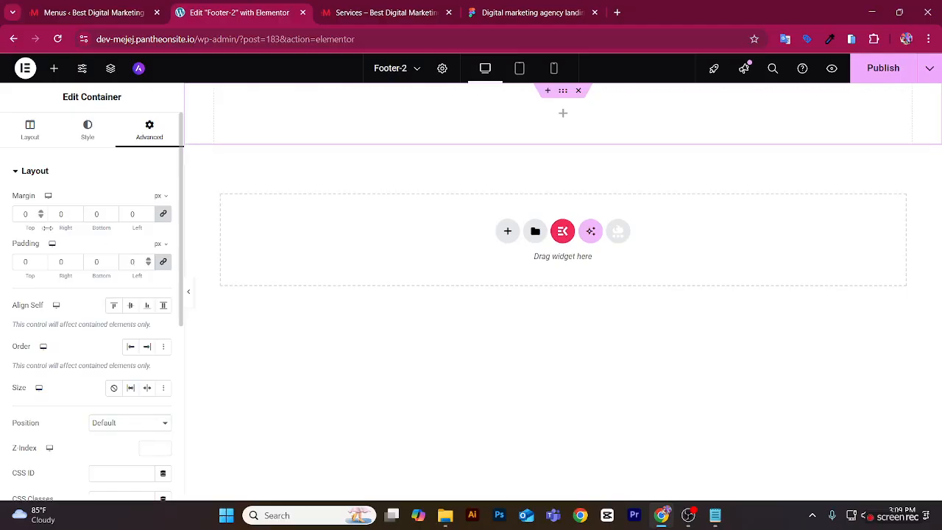
# Change the container's content width to Full Width.
pyautogui.click(33, 131)
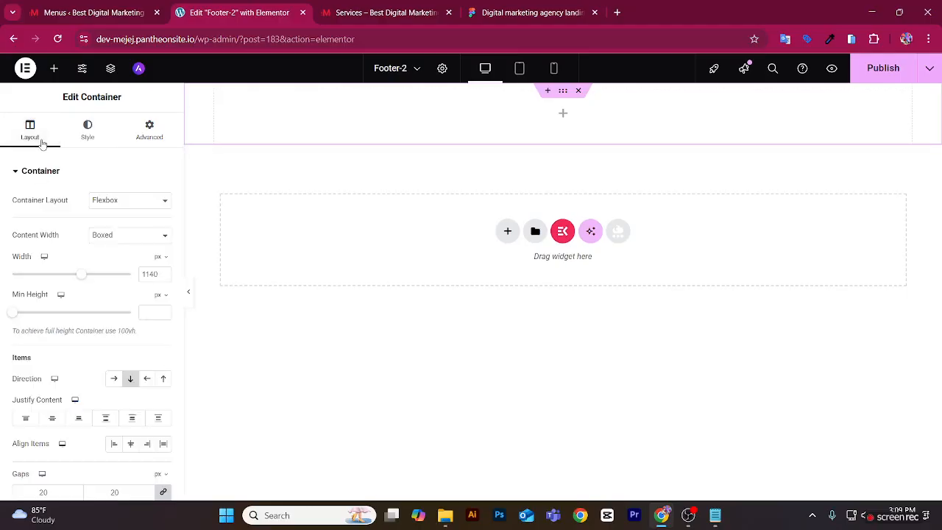
pyautogui.click(122, 236)
pyautogui.click(118, 266)
# Set the page layout of Footer-2 to Elementor Full Width in its post settings.
pyautogui.click(446, 74)
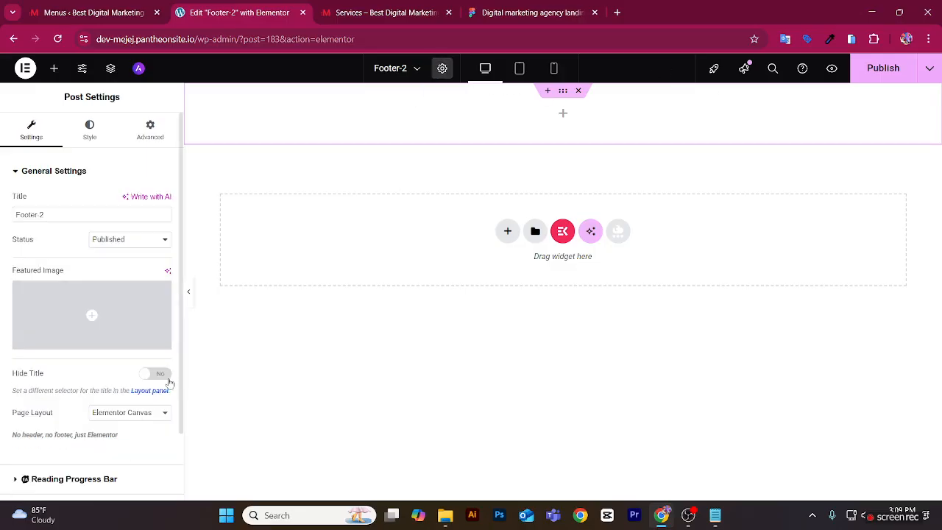
pyautogui.click(151, 416)
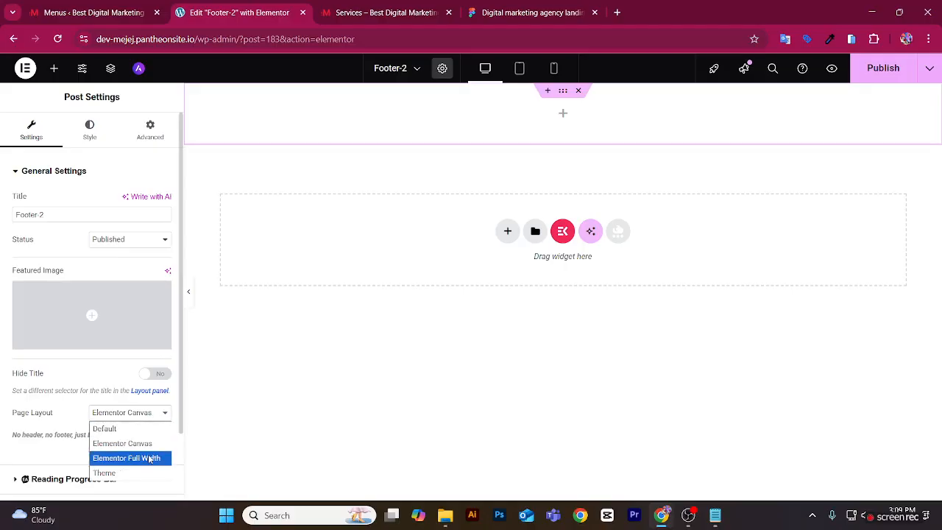
pyautogui.click(156, 457)
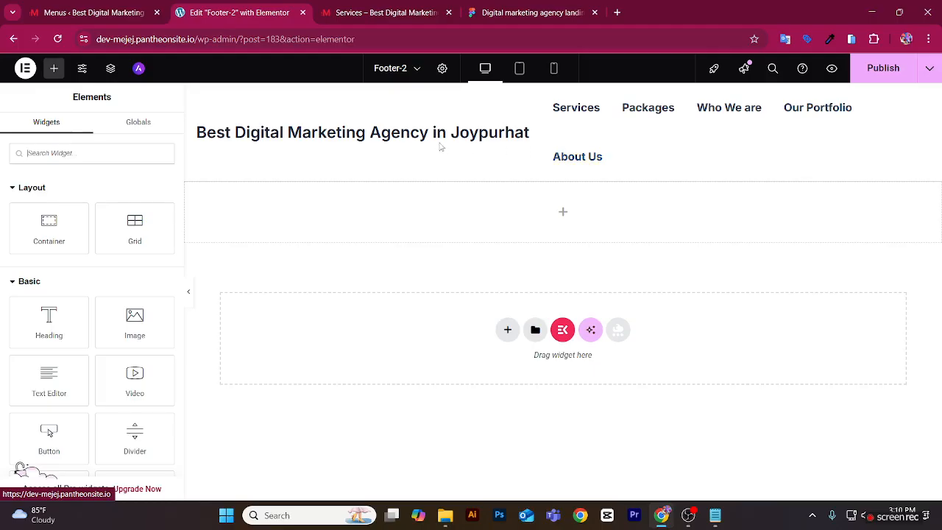
# Go back to the WordPress admin and open the Astra theme customizer in a new tab.
pyautogui.click(132, 11)
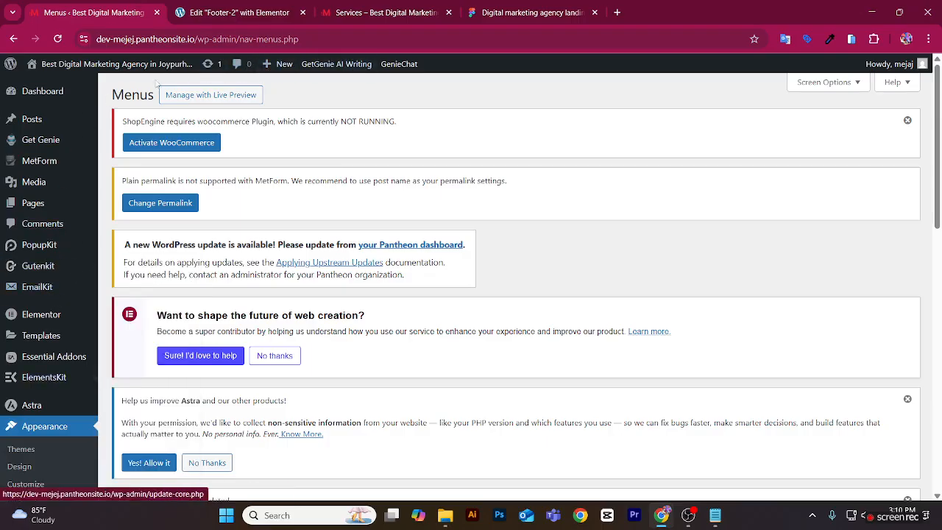
pyautogui.moveTo(41, 425)
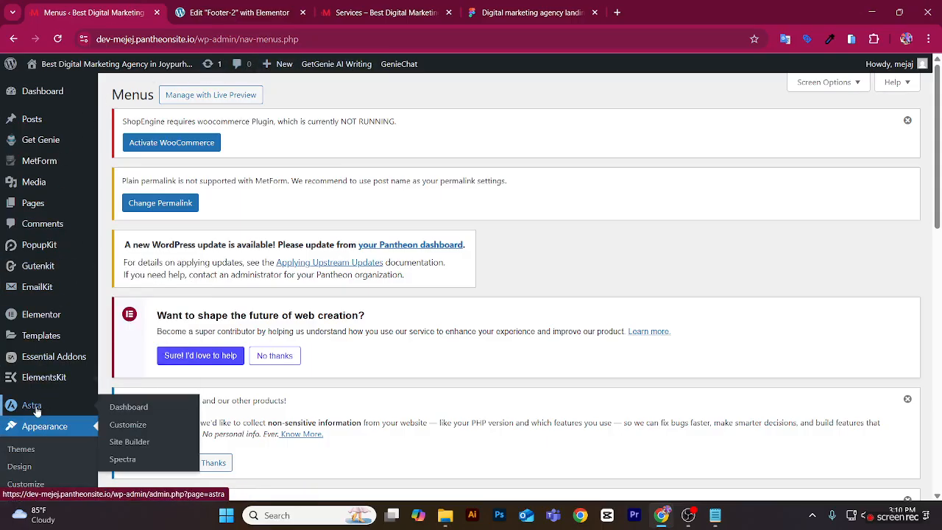
pyautogui.rightClick(127, 424)
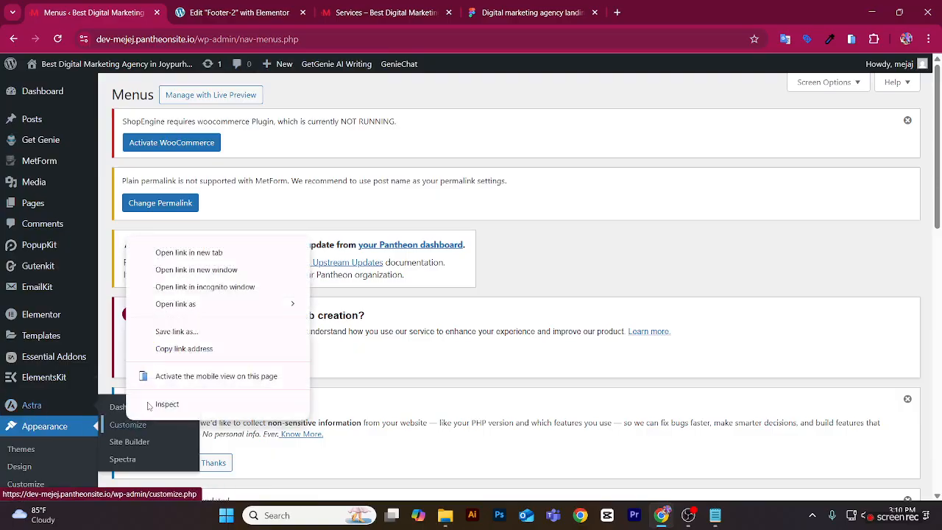
pyautogui.click(188, 253)
pyautogui.click(231, 13)
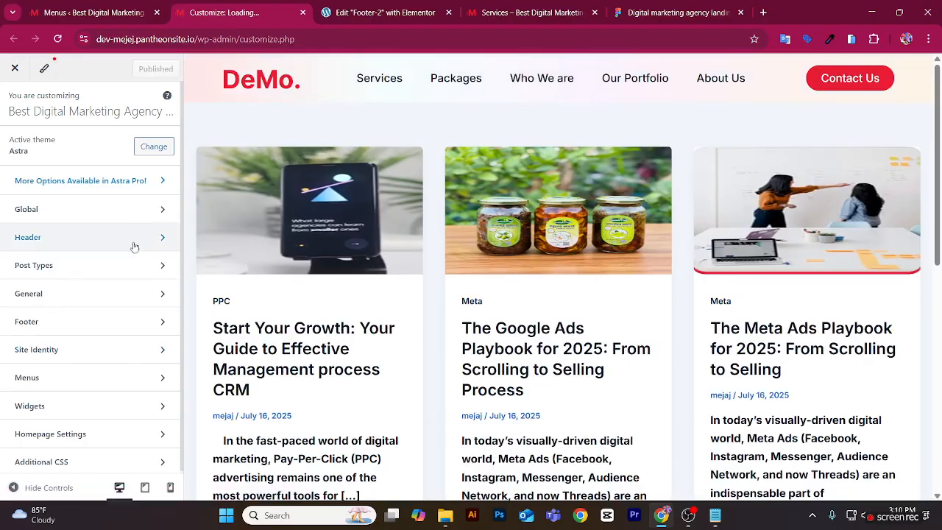
# Check the Post Types section of the customizer and open the Header settings.
pyautogui.click(107, 266)
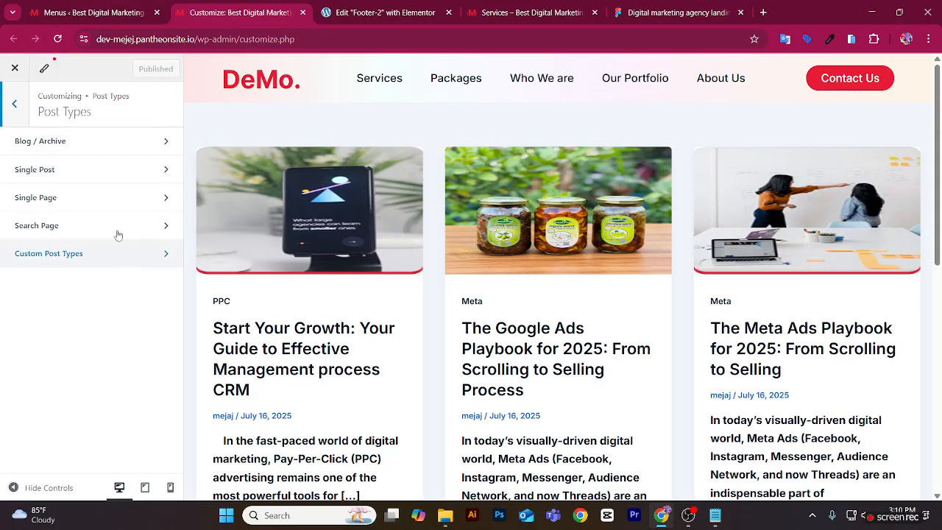
pyautogui.click(15, 104)
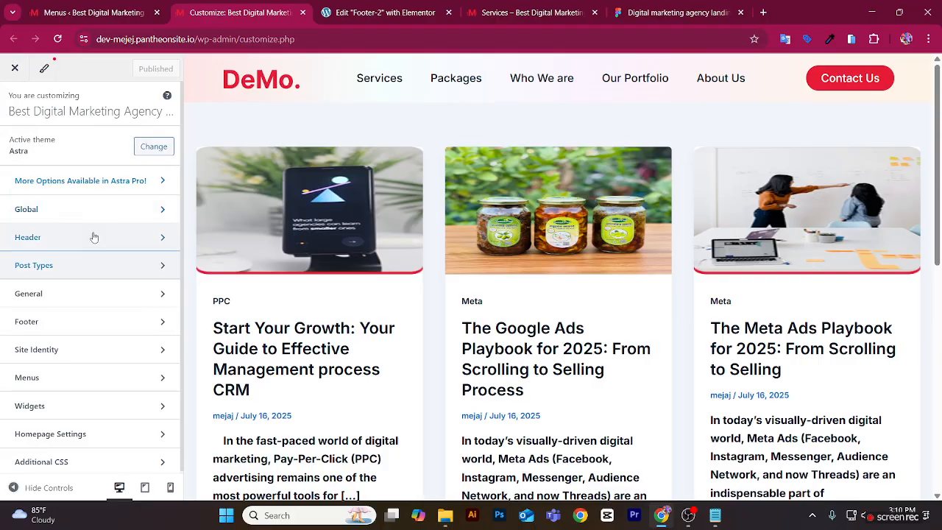
pyautogui.click(95, 237)
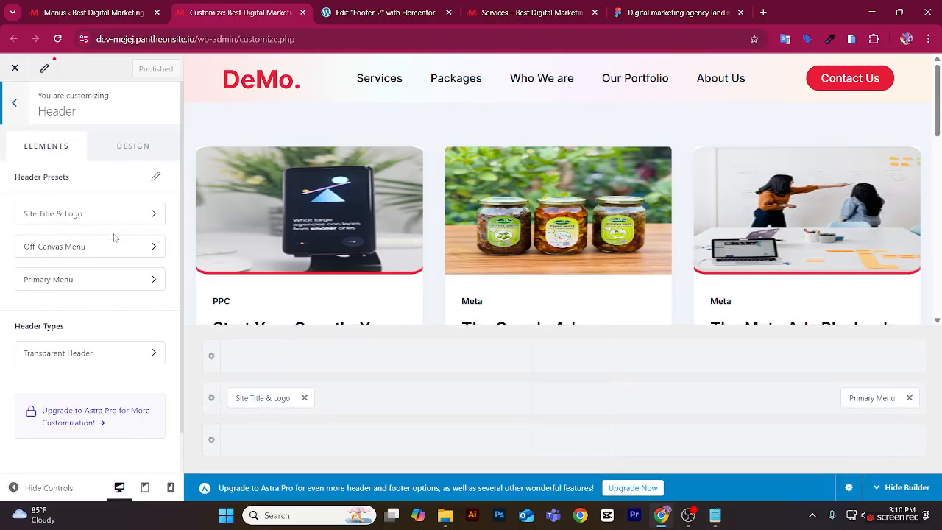
# Remove Site Title & Logo and Primary Menu from the Astra header and publish, then reload the Footer-2 editor.
pyautogui.click(304, 397)
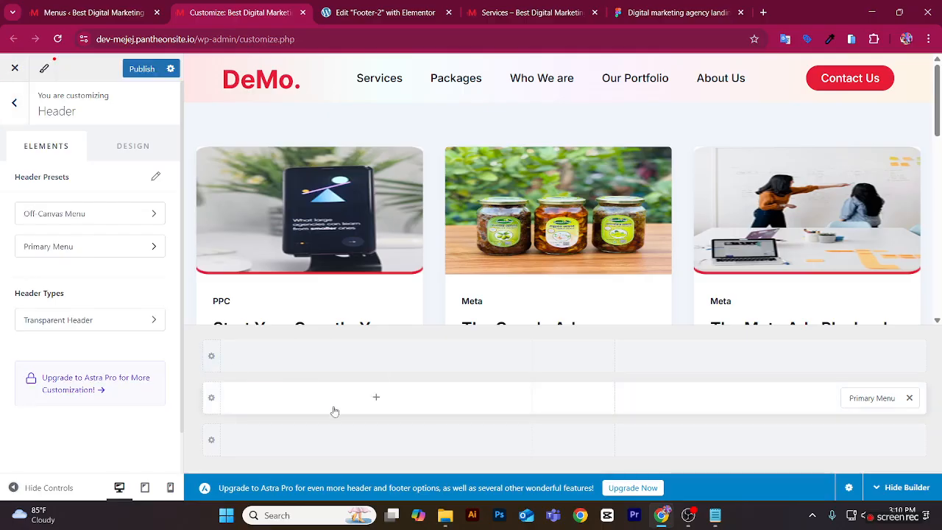
pyautogui.click(909, 398)
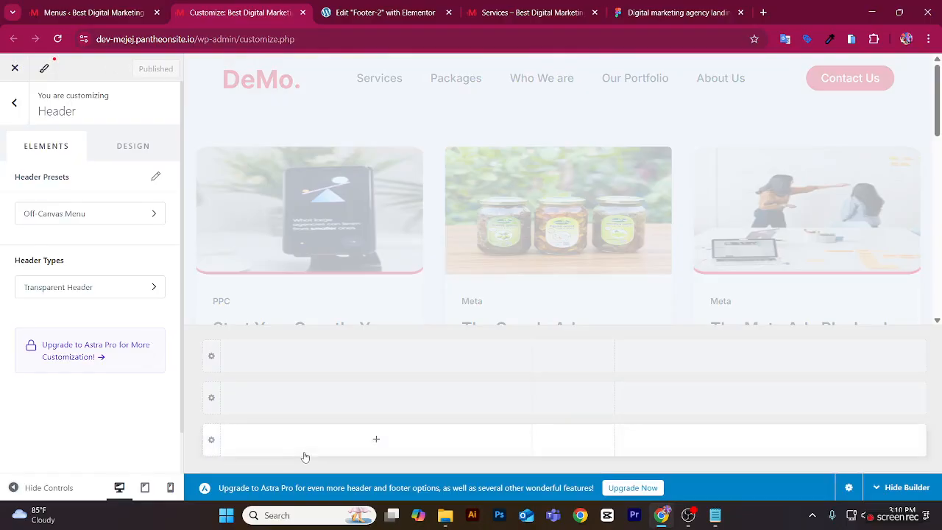
pyautogui.click(405, 13)
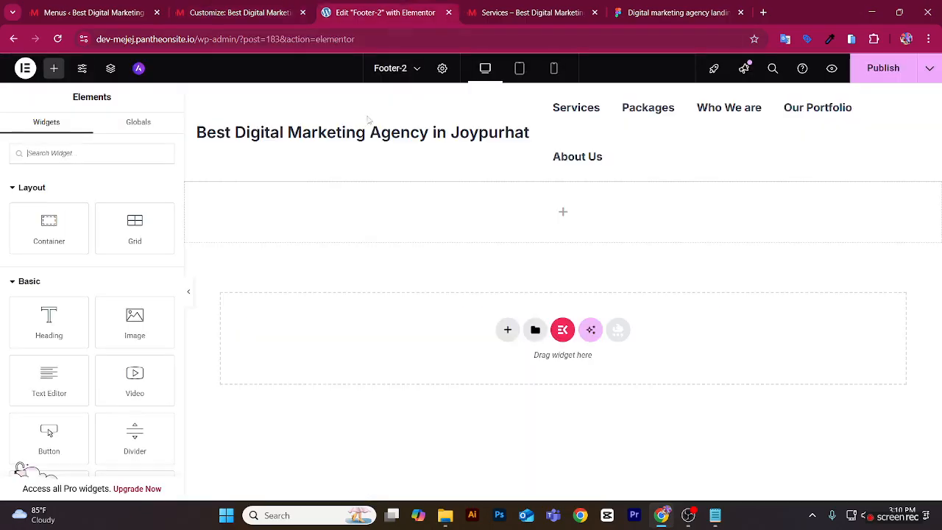
pyautogui.press('F5')
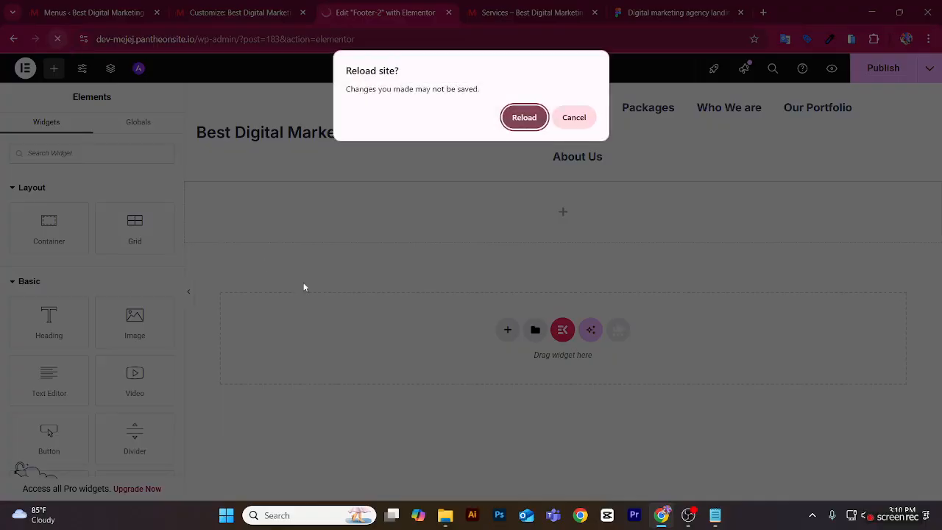
pyautogui.click(526, 118)
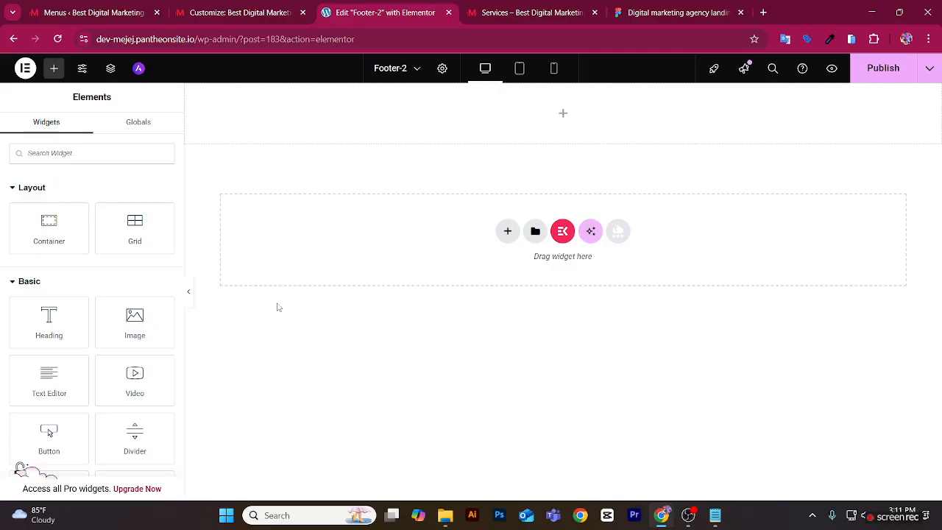
# Delete the existing empty container in Footer-2 and add a new Flexbox container with the single-column structure.
pyautogui.click(578, 91)
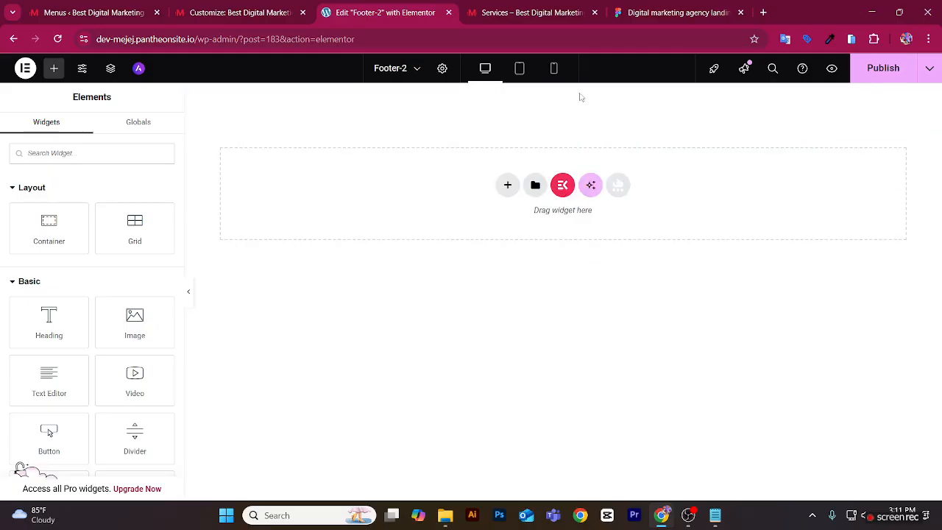
pyautogui.click(507, 184)
pyautogui.click(515, 221)
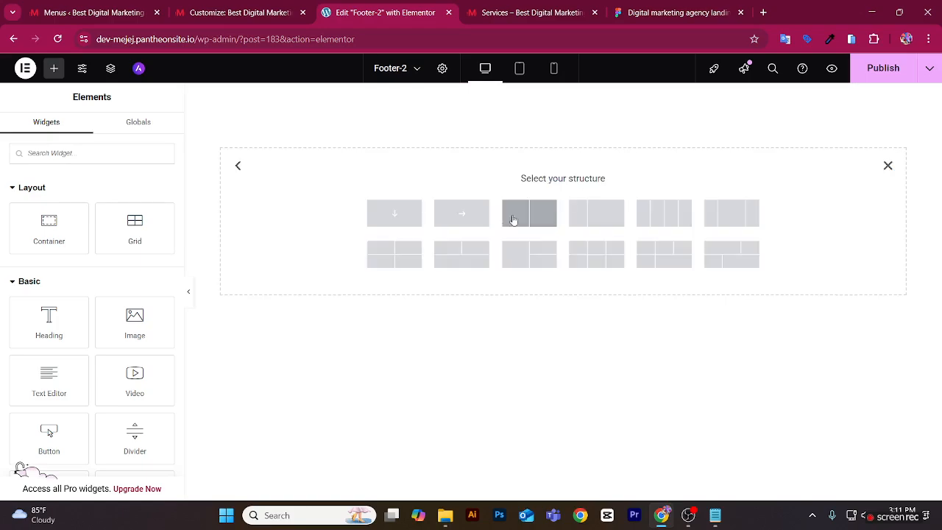
pyautogui.click(410, 217)
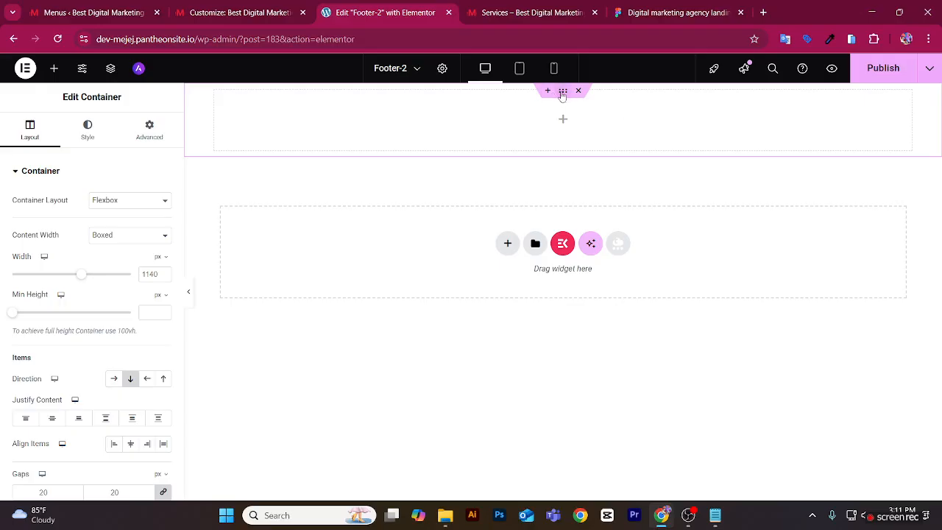
# Set the new container's content width to Full Width and its margin and padding to 0 on all sides.
pyautogui.click(119, 237)
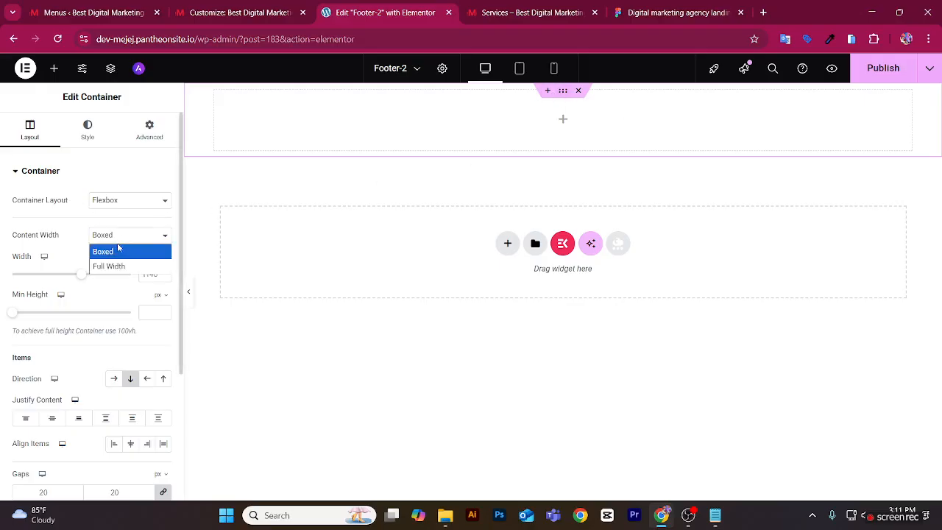
pyautogui.click(116, 268)
pyautogui.click(149, 130)
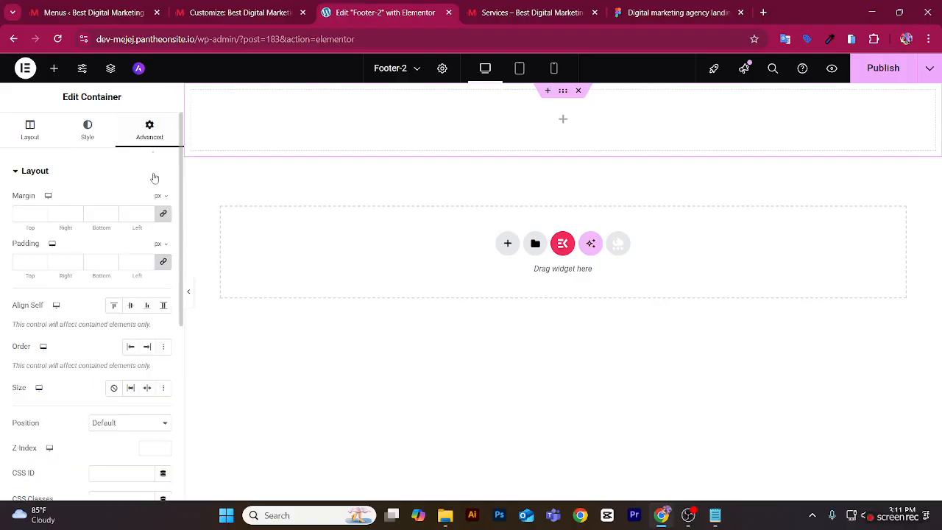
pyautogui.write('0')
pyautogui.click(128, 262)
pyautogui.write('0')
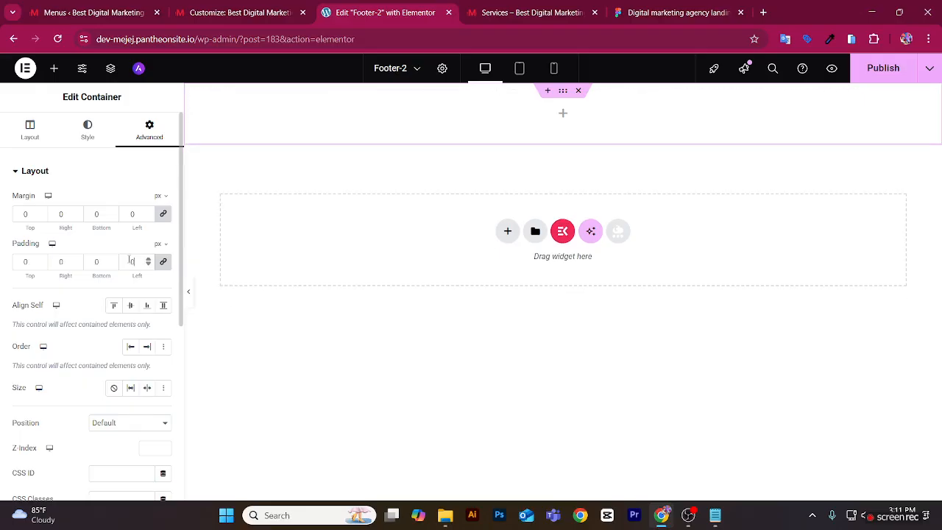
# Nest a container inside the full-width container and switch its layout to Grid with 1 row.
pyautogui.click(54, 68)
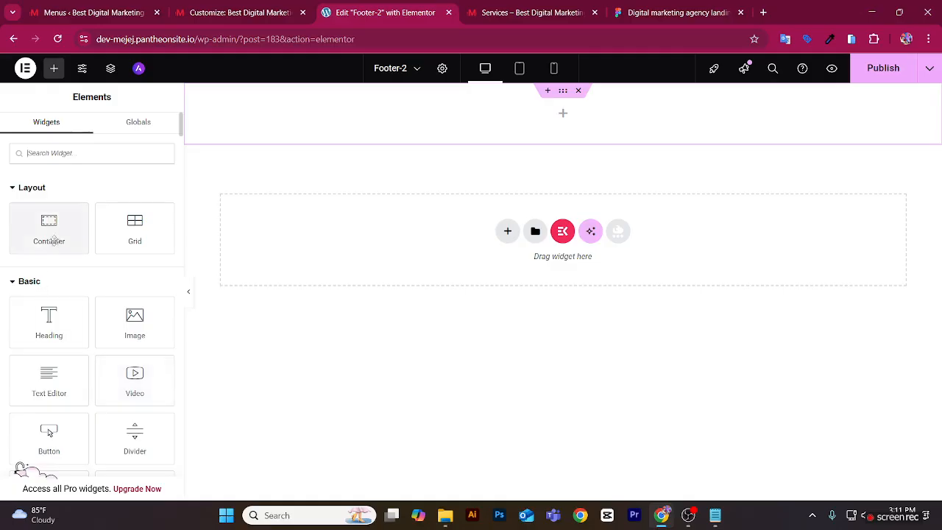
pyautogui.moveTo(51, 239); pyautogui.dragTo(476, 137)
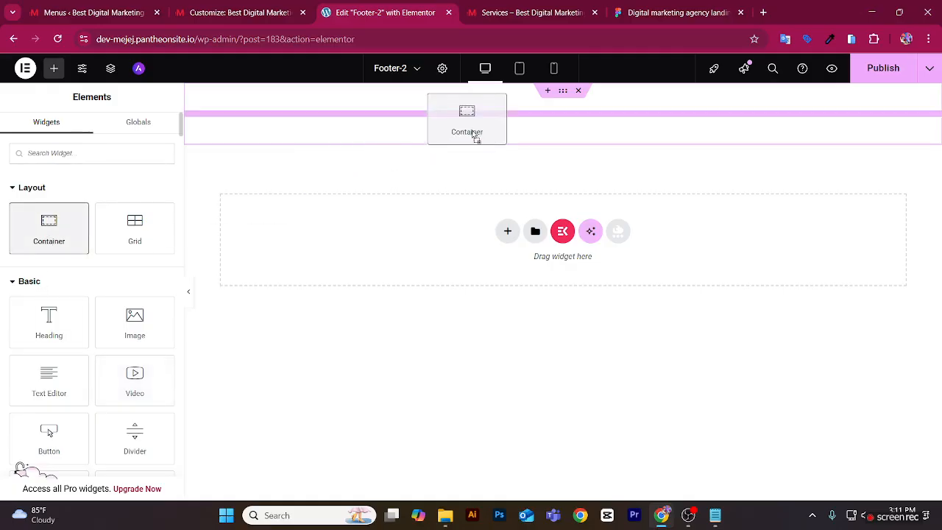
pyautogui.moveTo(475, 137); pyautogui.dragTo(475, 137)
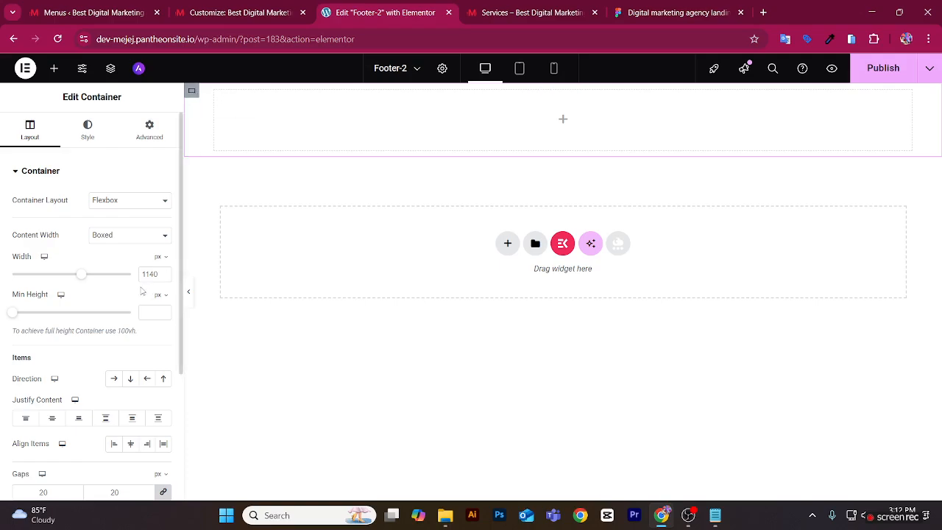
pyautogui.click(143, 205)
pyautogui.click(133, 232)
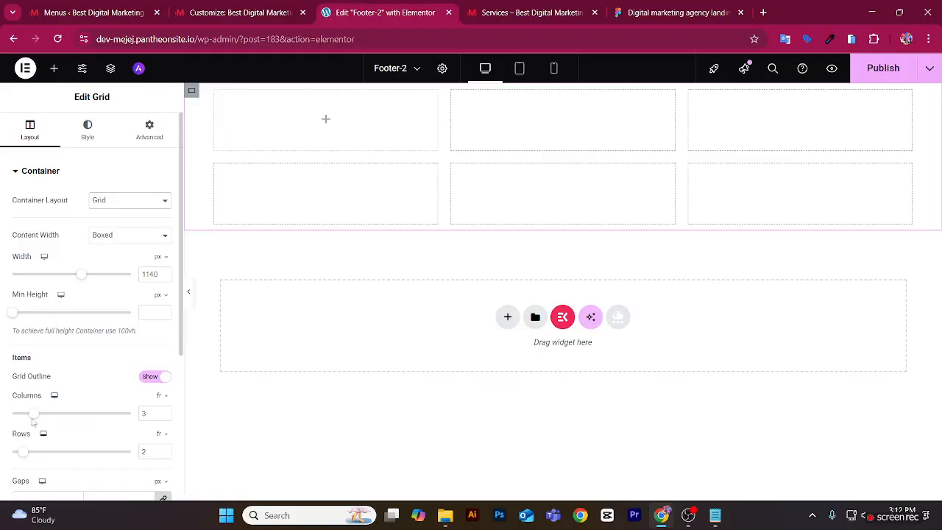
pyautogui.moveTo(24, 452); pyautogui.dragTo(2, 453)
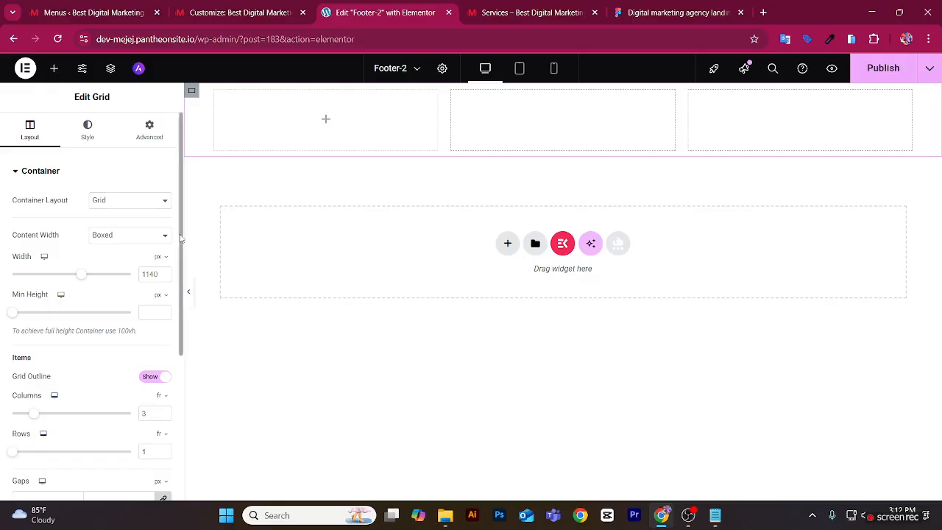
pyautogui.click(288, 364)
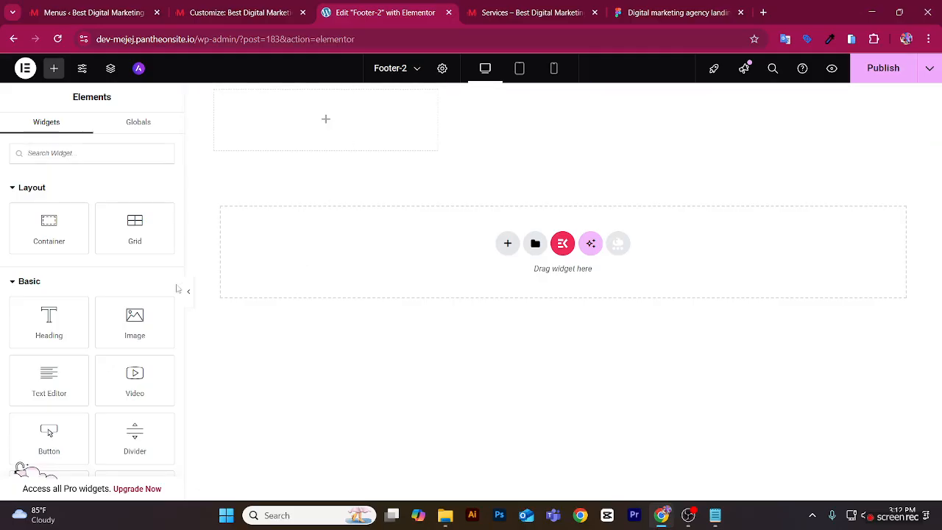
# Give the outer container a classic background using the image Rectangle-3.png from the media library.
pyautogui.click(562, 92)
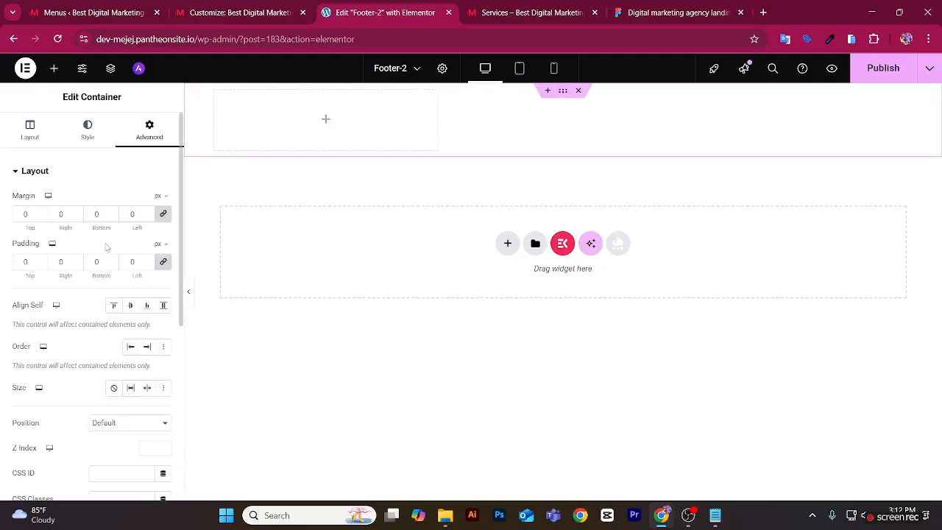
pyautogui.click(88, 138)
pyautogui.click(112, 226)
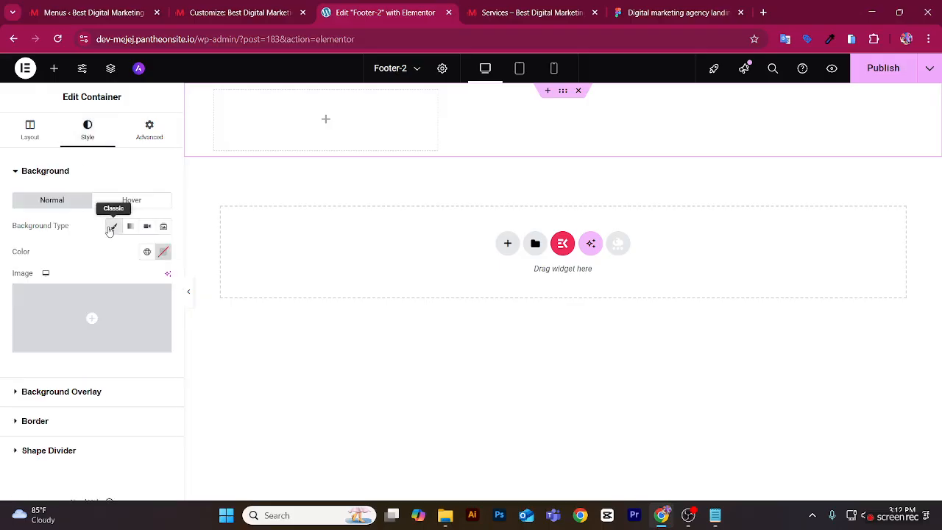
pyautogui.click(105, 344)
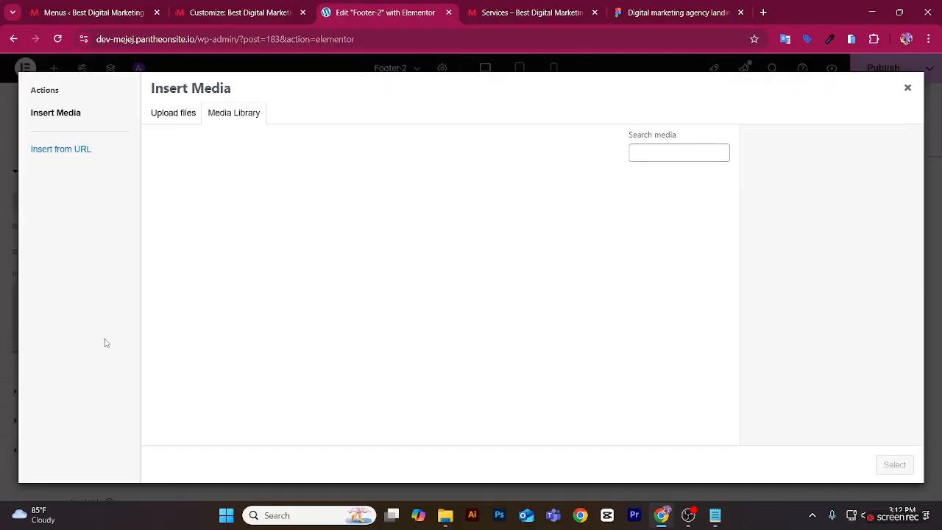
pyautogui.scroll(-1, 237, 283)
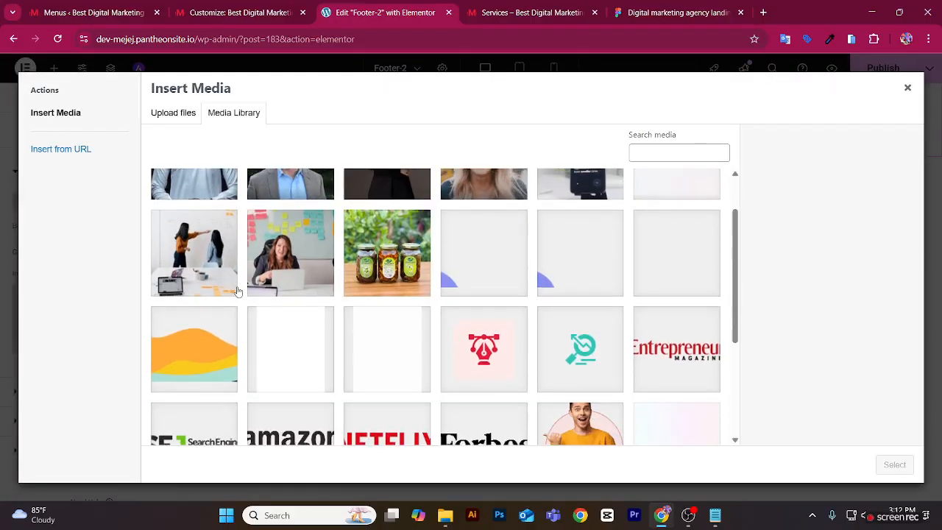
pyautogui.scroll(1, 264, 286)
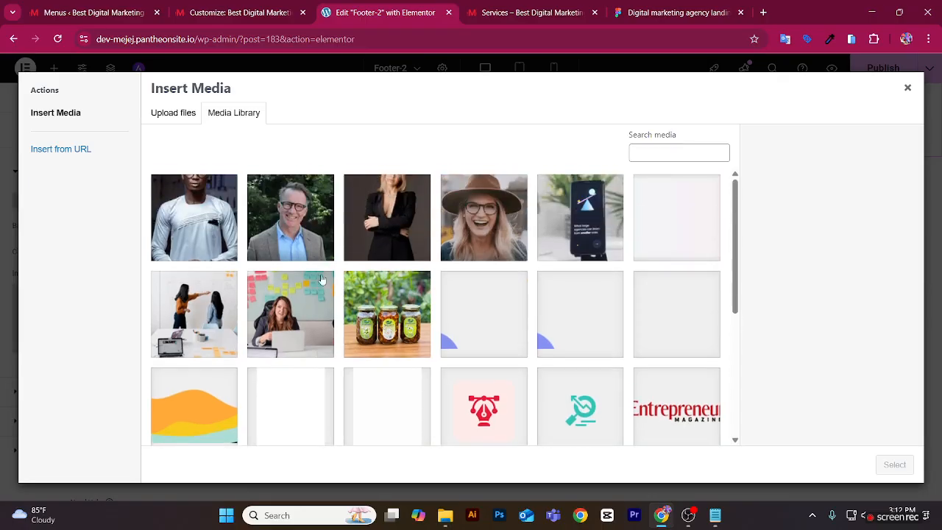
pyautogui.click(665, 222)
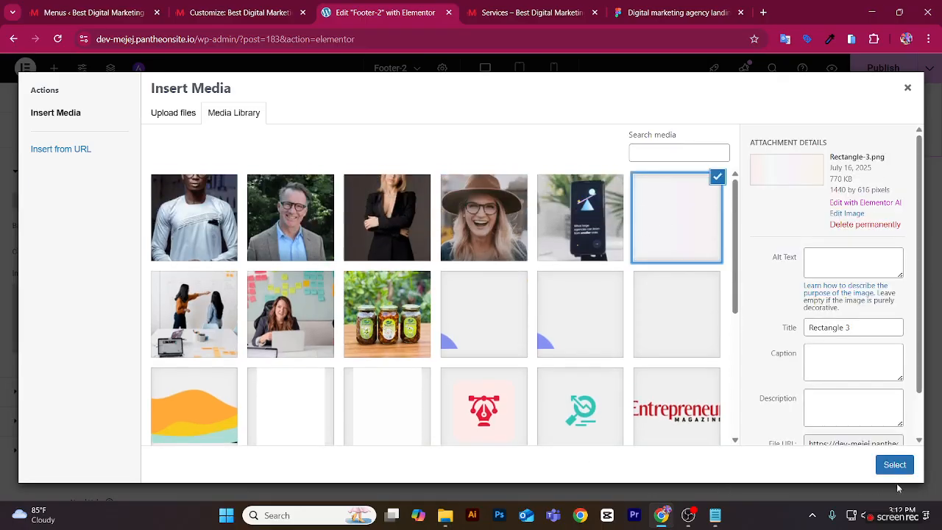
pyautogui.click(895, 464)
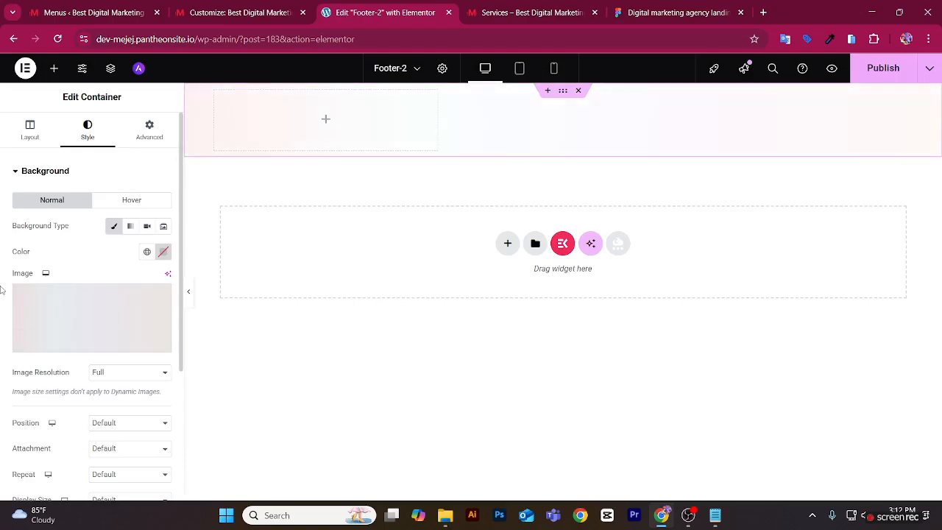
# Set the outer container's background image to position Center Center, No-repeat and display size Cover.
pyautogui.moveTo(108, 319)
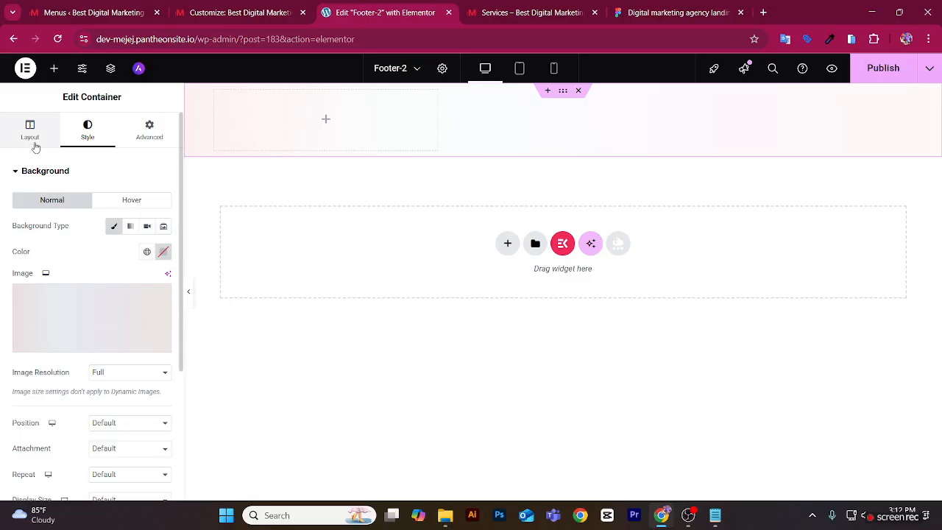
pyautogui.scroll(-1, 118, 338)
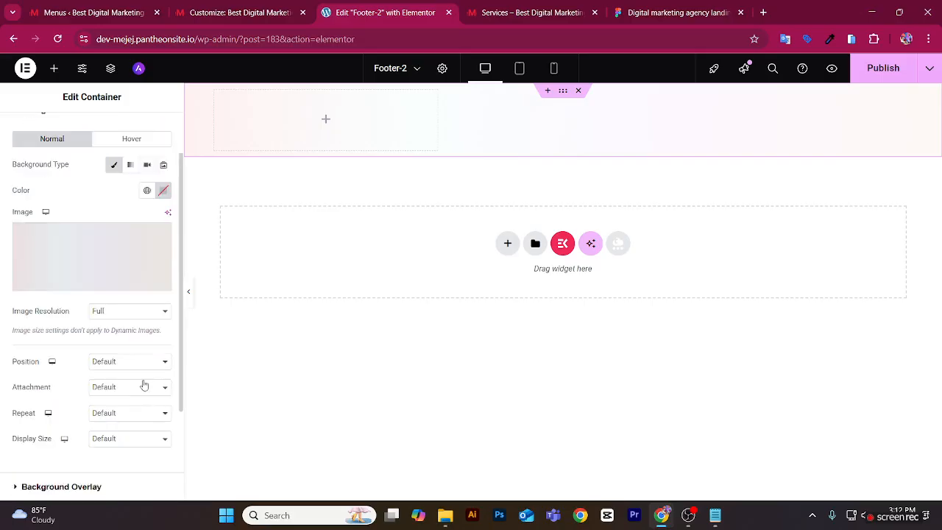
pyautogui.click(149, 362)
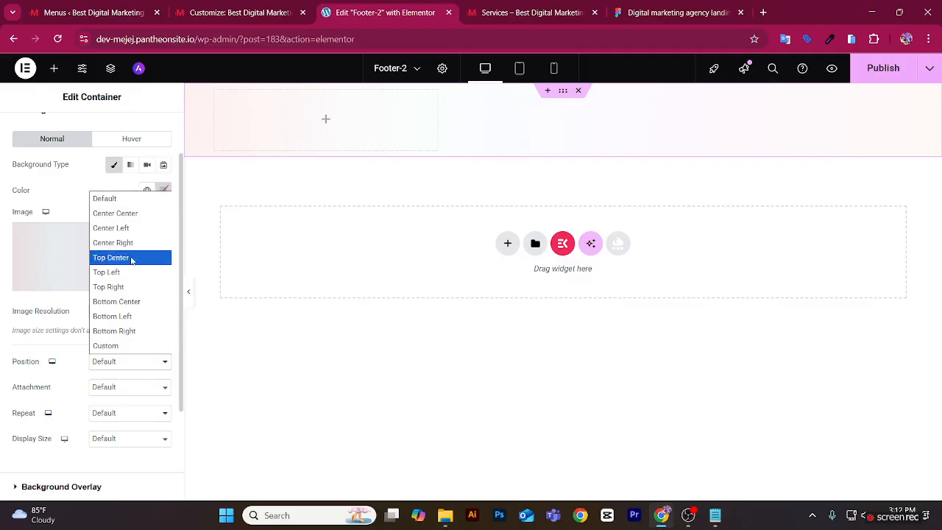
pyautogui.click(135, 219)
pyautogui.scroll(-2, 107, 331)
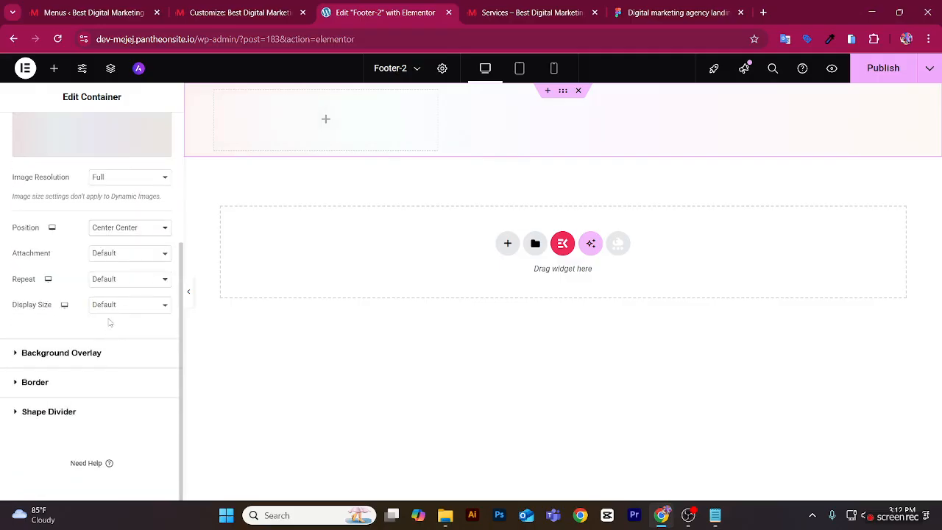
pyautogui.click(145, 279)
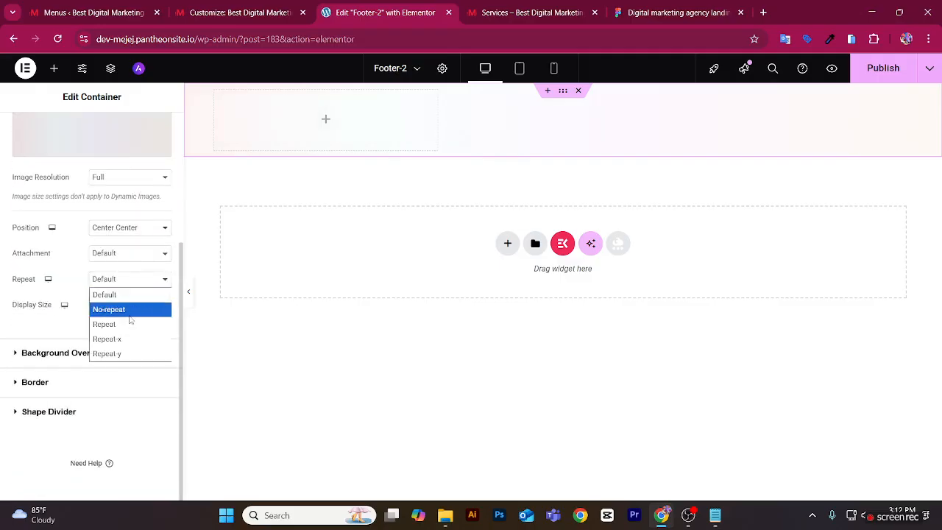
pyautogui.click(126, 310)
pyautogui.click(113, 307)
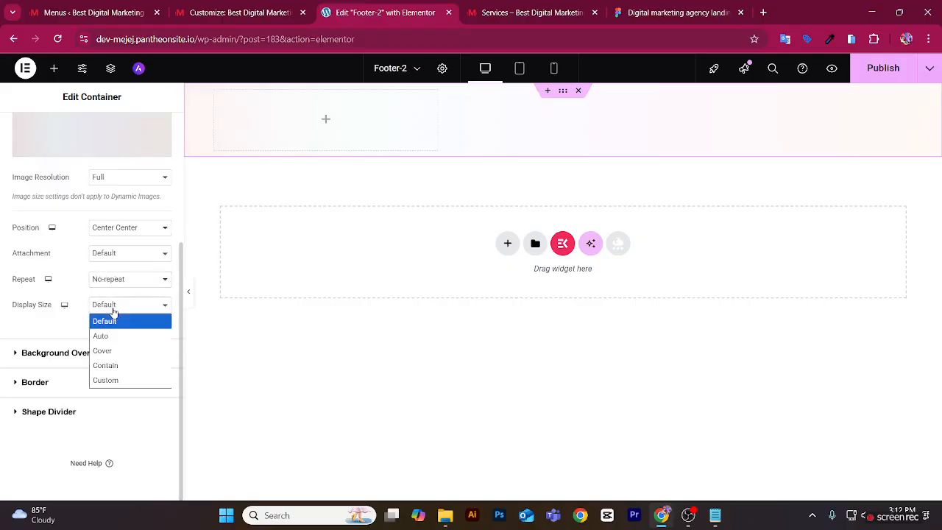
pyautogui.click(116, 351)
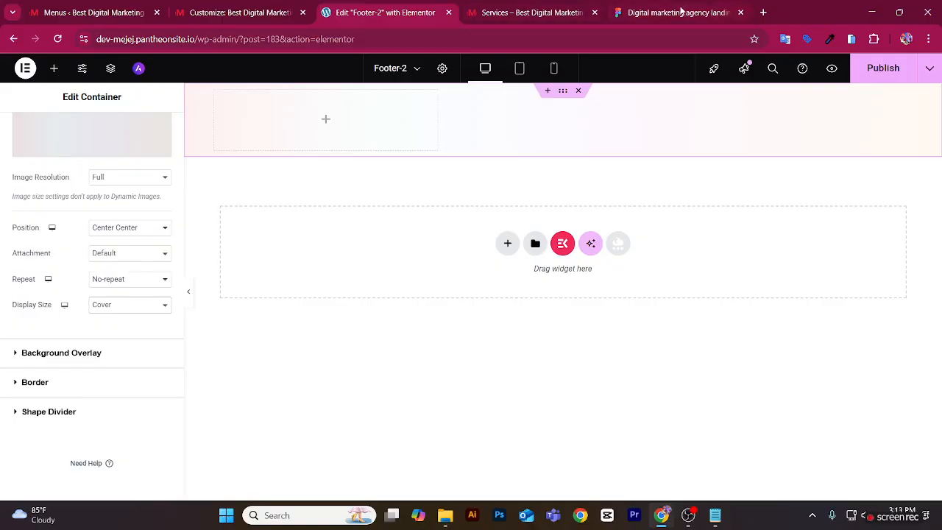
# Place the Figma design beside the Footer-2 editor, examine its footer section and return to the editor.
pyautogui.moveTo(682, 12); pyautogui.dragTo(537, 12)
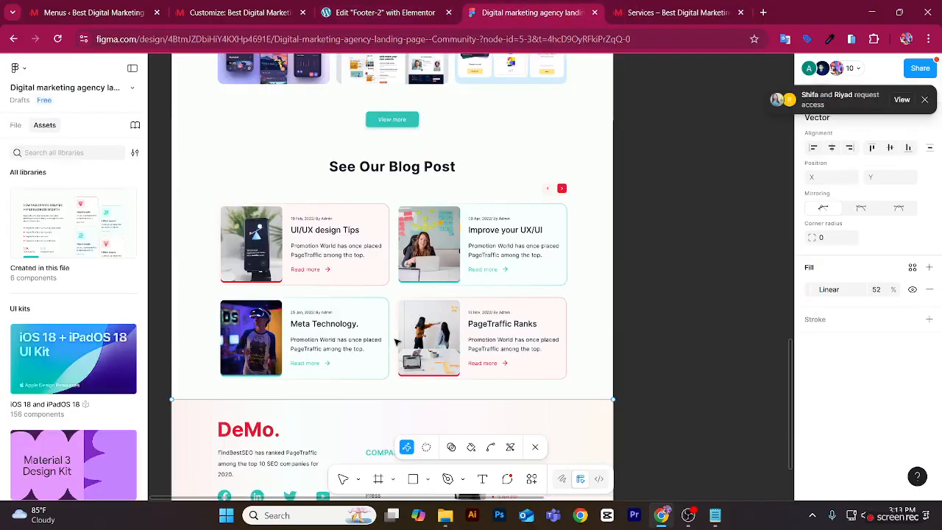
pyautogui.scroll(-5, 396, 341)
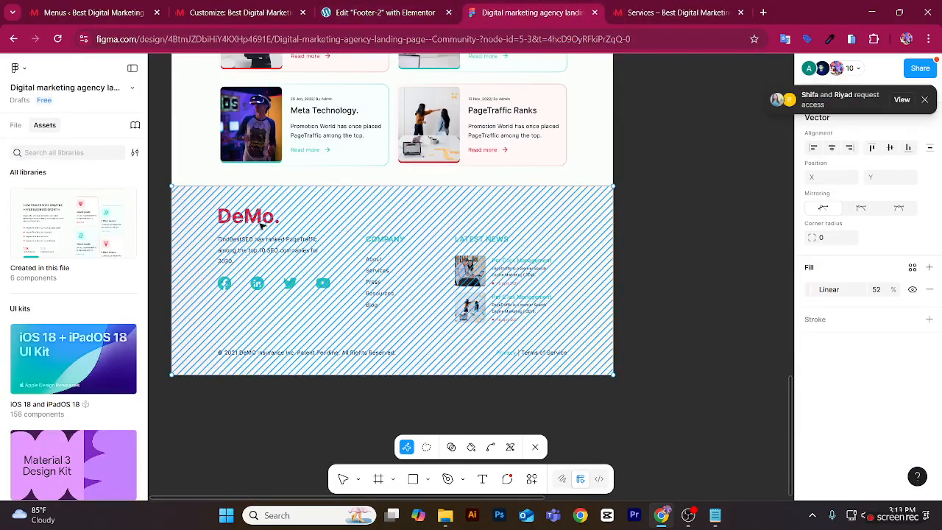
pyautogui.press('Escape')
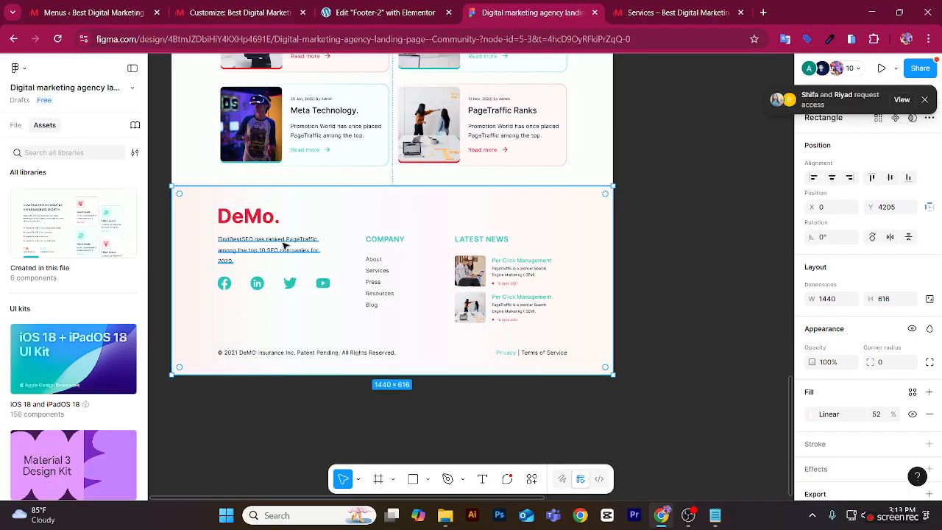
pyautogui.click(390, 11)
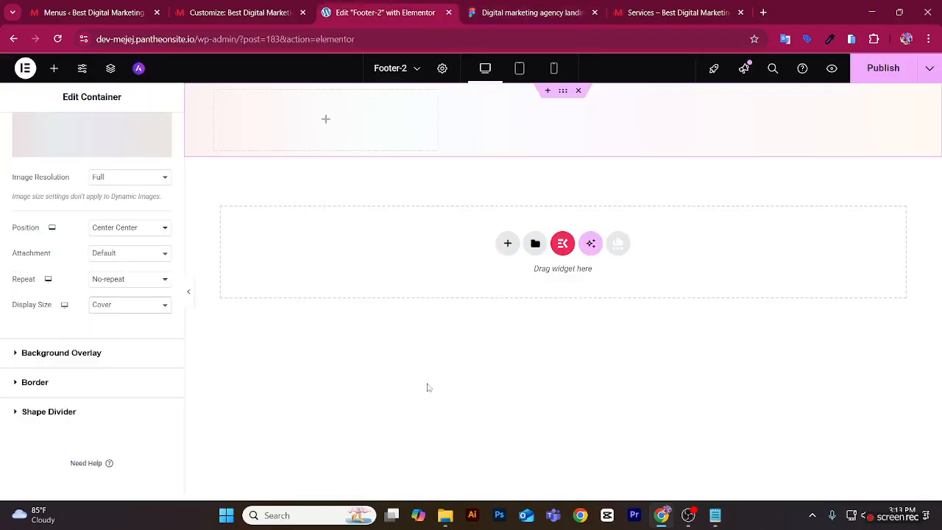
# Add an Image widget to the grid's first cell and a Text Editor widget to its second cell.
pyautogui.click(54, 68)
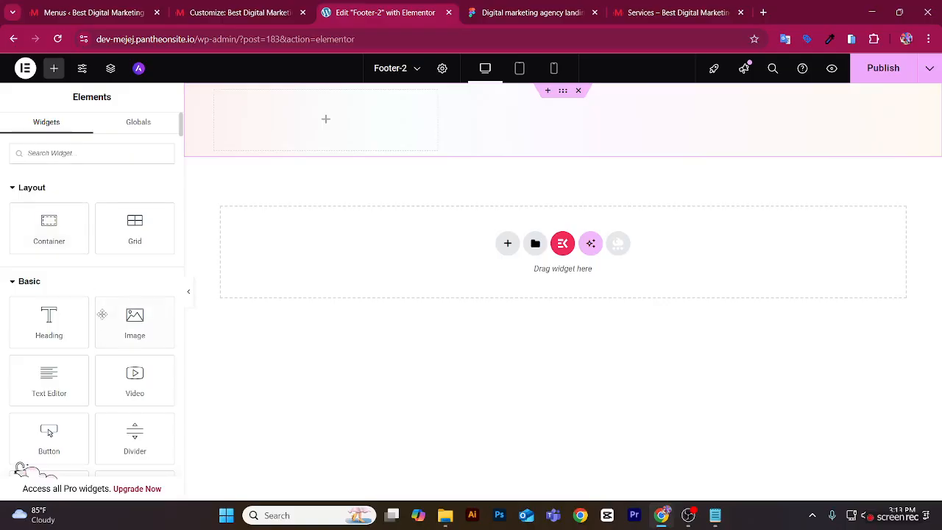
pyautogui.moveTo(101, 314); pyautogui.dragTo(316, 133)
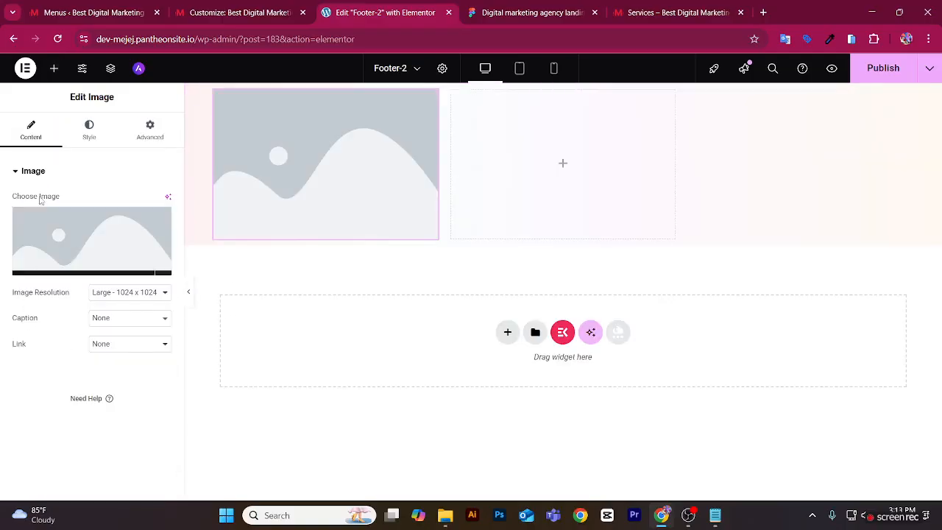
pyautogui.click(54, 68)
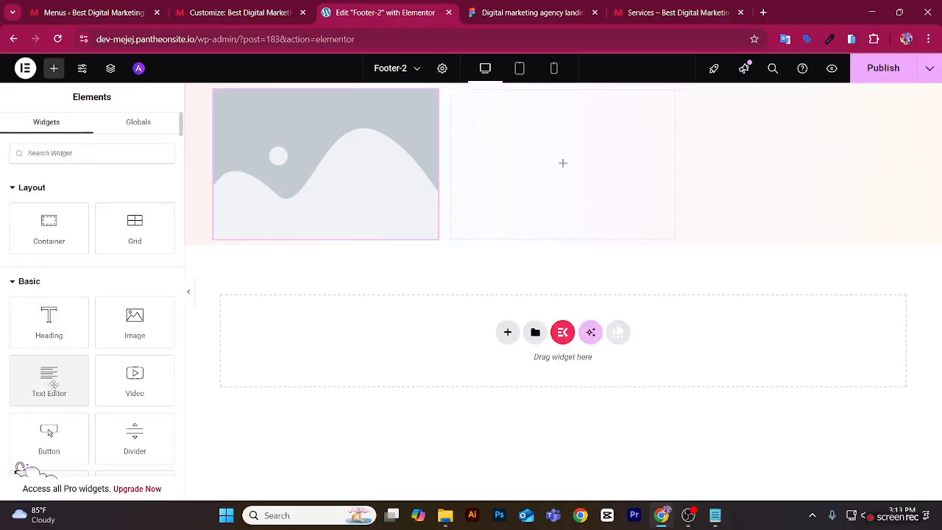
pyautogui.moveTo(53, 384); pyautogui.dragTo(372, 248)
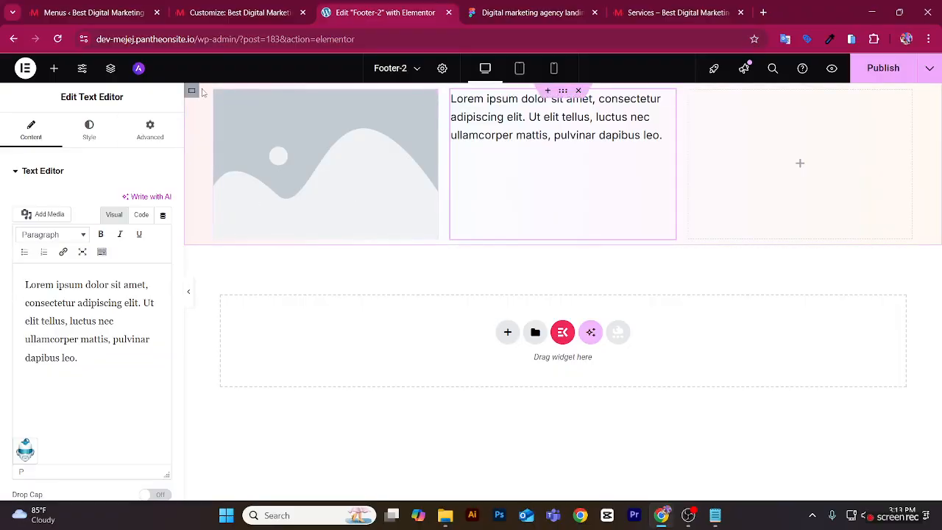
# Set the outer container's item direction to Column - vertical.
pyautogui.click(192, 91)
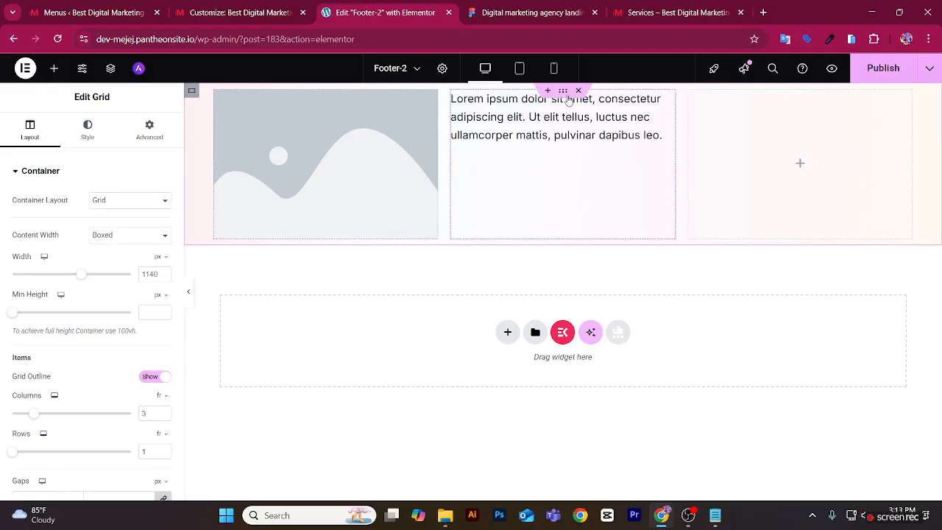
pyautogui.click(563, 90)
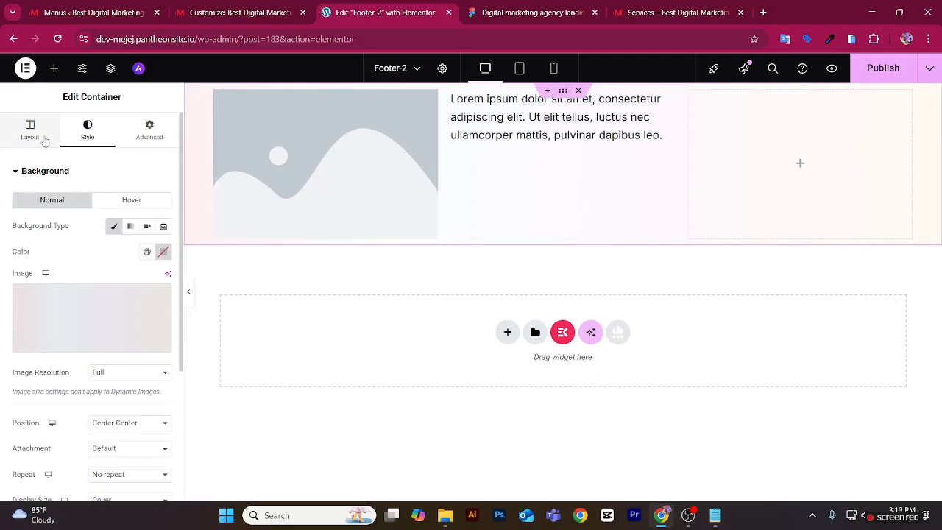
pyautogui.click(44, 140)
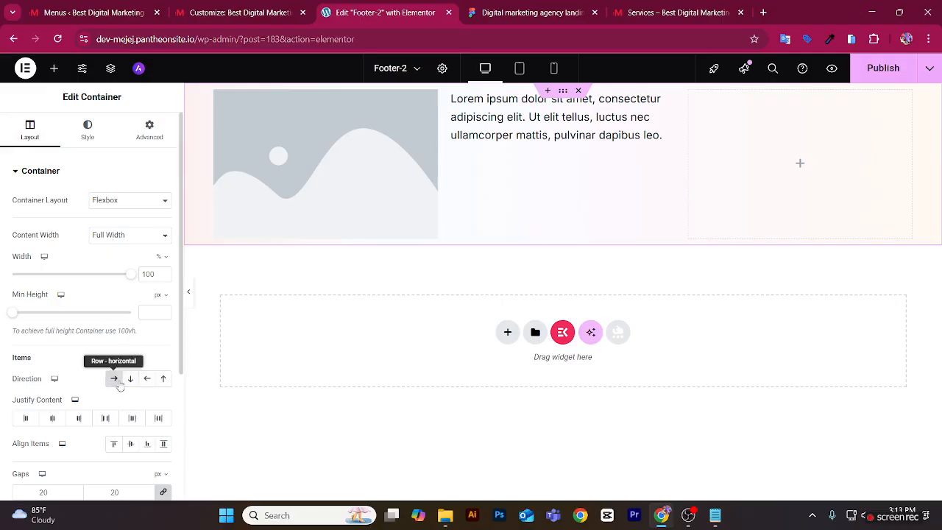
pyautogui.click(130, 378)
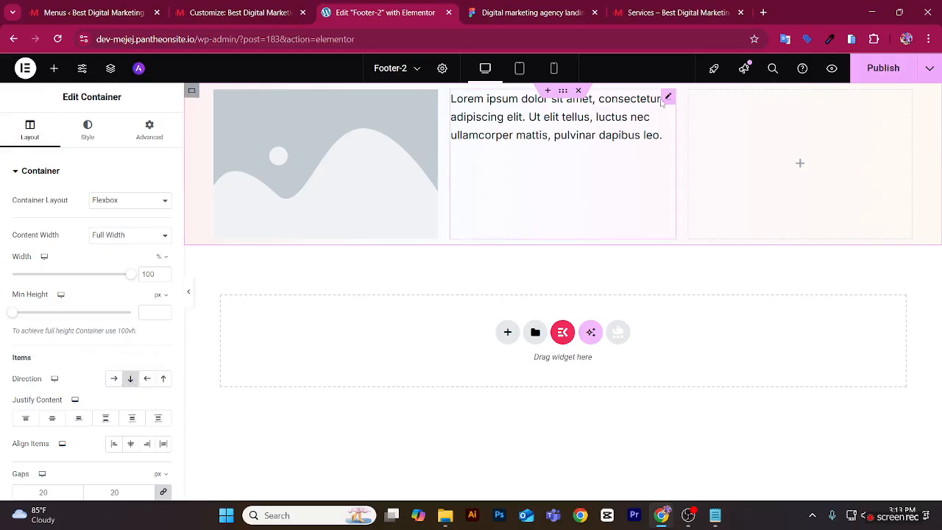
# Try to move the Text Editor widget beneath the image, then look through the grid's advanced layout options.
pyautogui.moveTo(662, 103); pyautogui.dragTo(380, 213)
pyautogui.click(191, 91)
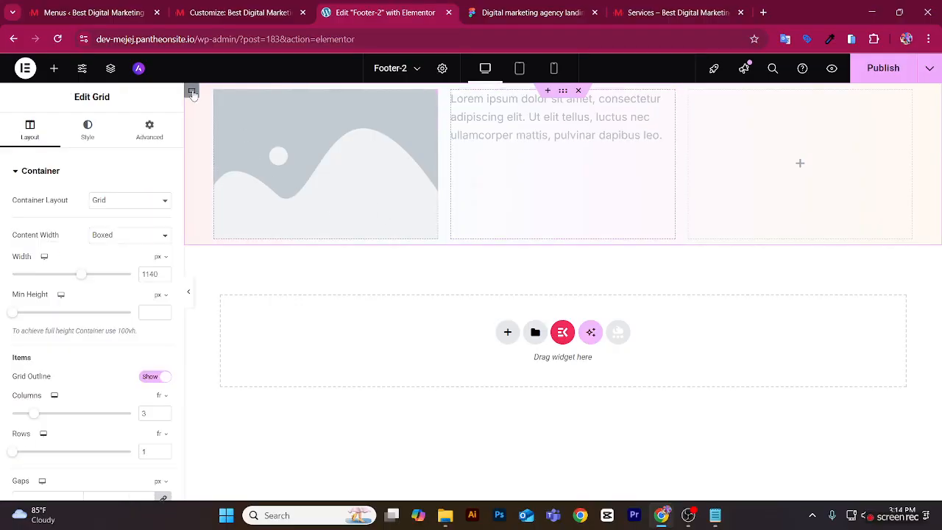
pyautogui.click(149, 134)
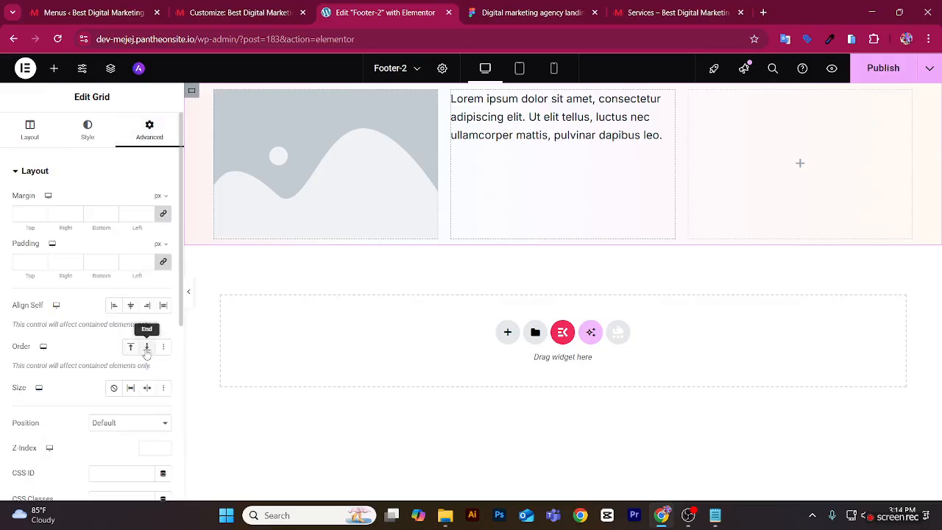
pyautogui.scroll(-1, 146, 354)
pyautogui.scroll(-3, 146, 354)
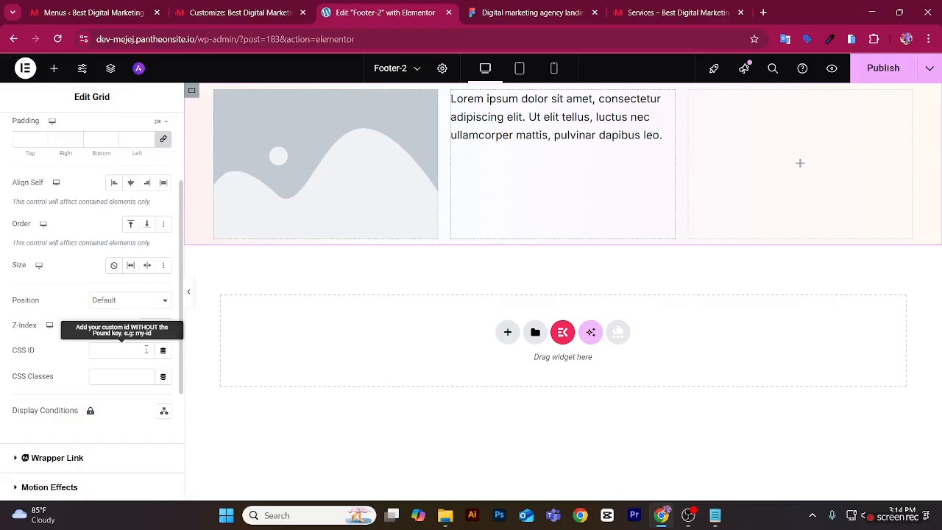
pyautogui.scroll(5, 146, 355)
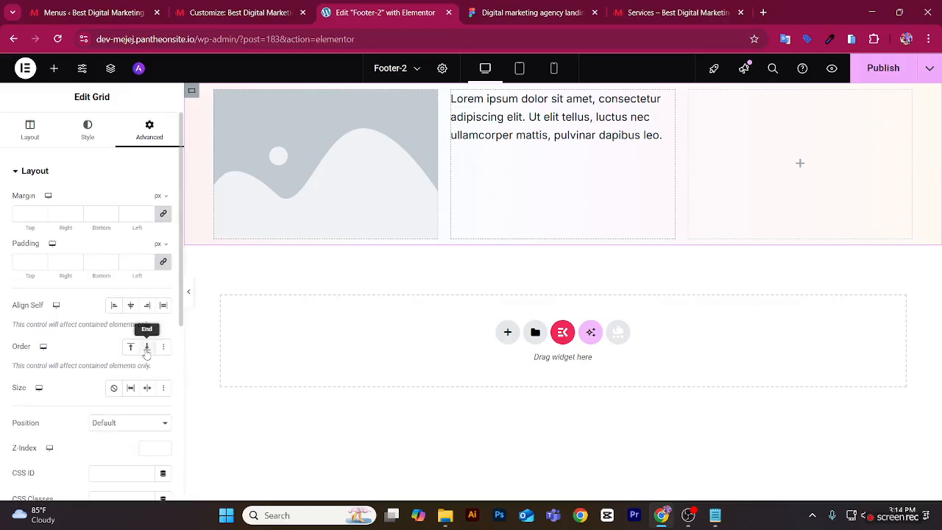
# Set the grid's Align Items to Start and move the Text Editor widget ahead of the image.
pyautogui.click(29, 130)
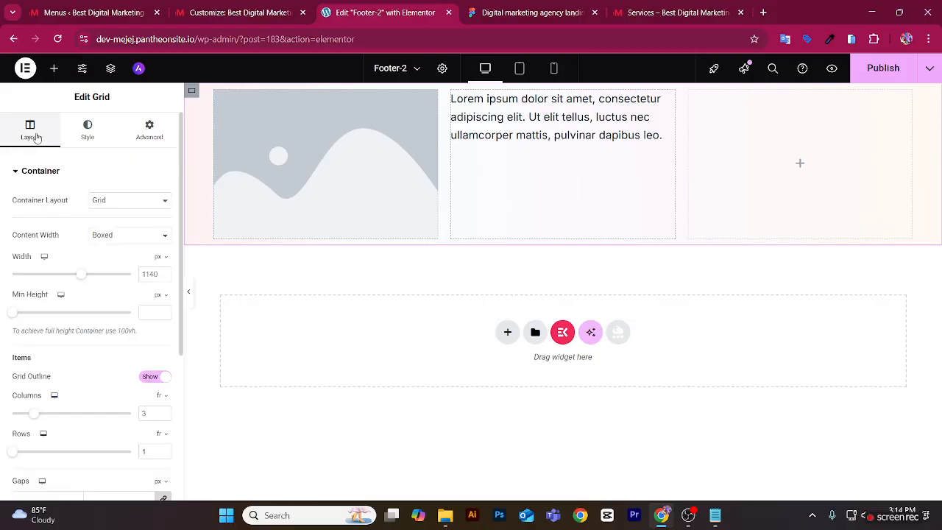
pyautogui.scroll(-4, 64, 294)
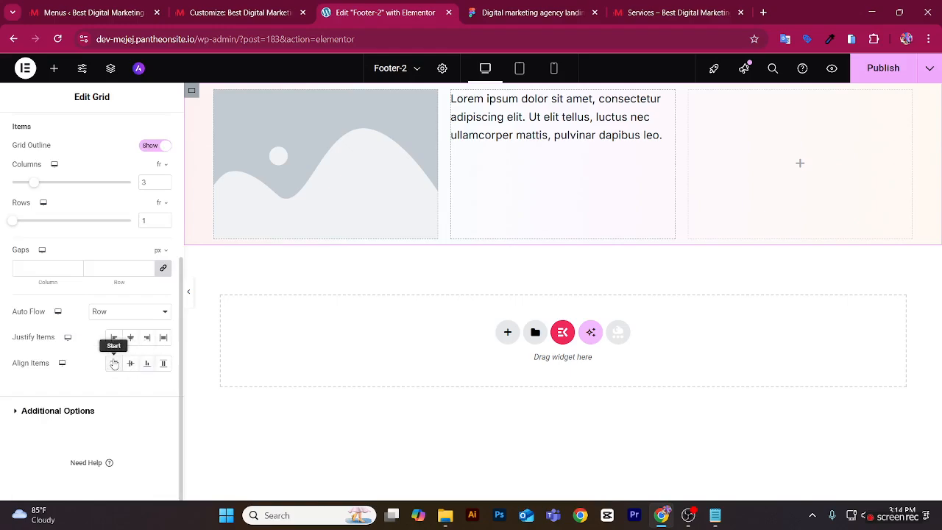
pyautogui.click(113, 363)
pyautogui.moveTo(667, 100); pyautogui.dragTo(263, 237)
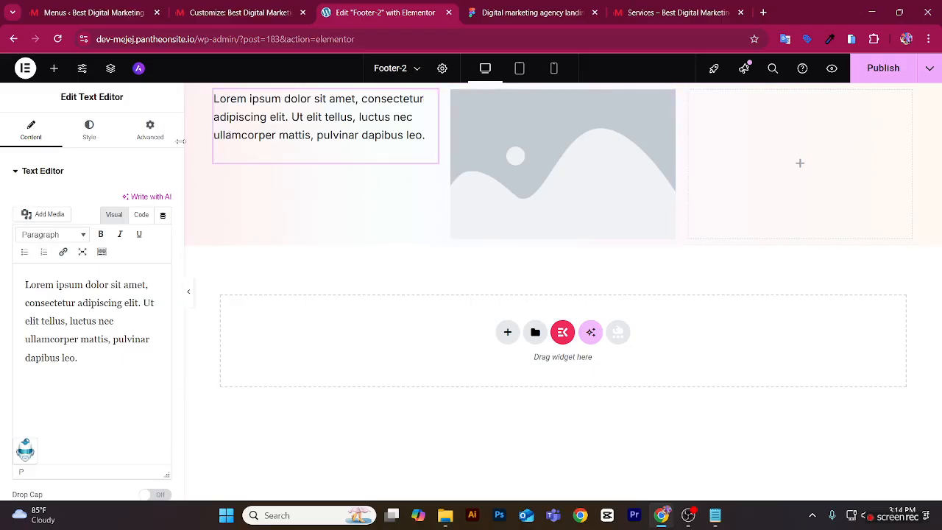
# Switch the inner grid's container layout to Flexbox with the direction Column - vertical.
pyautogui.click(194, 93)
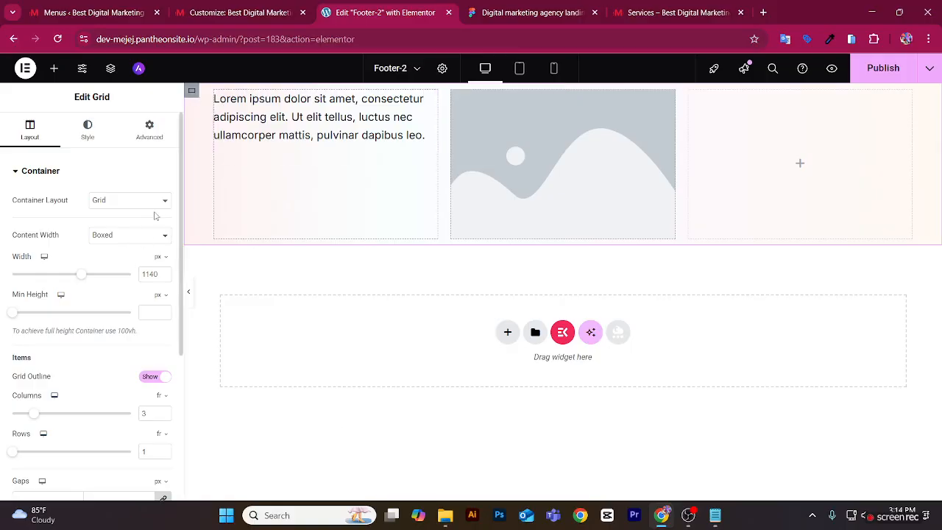
pyautogui.click(159, 206)
pyautogui.click(144, 214)
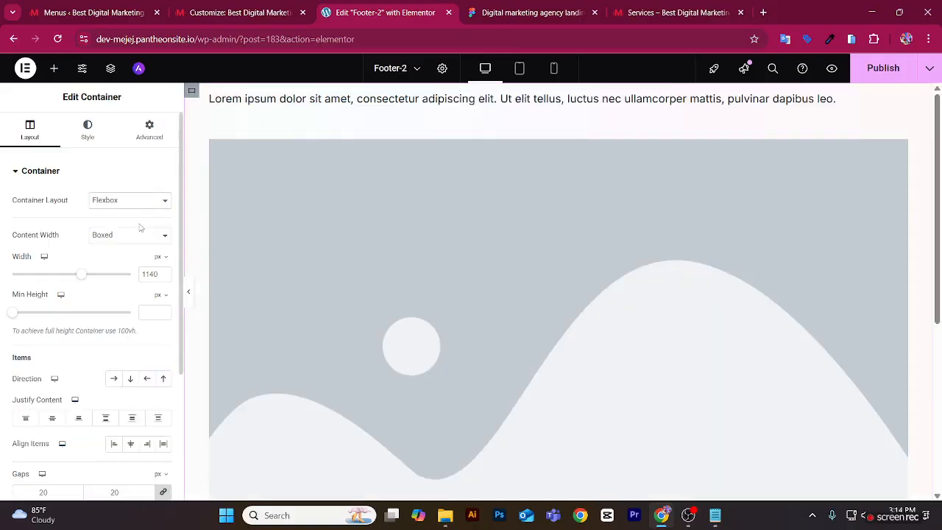
pyautogui.click(109, 419)
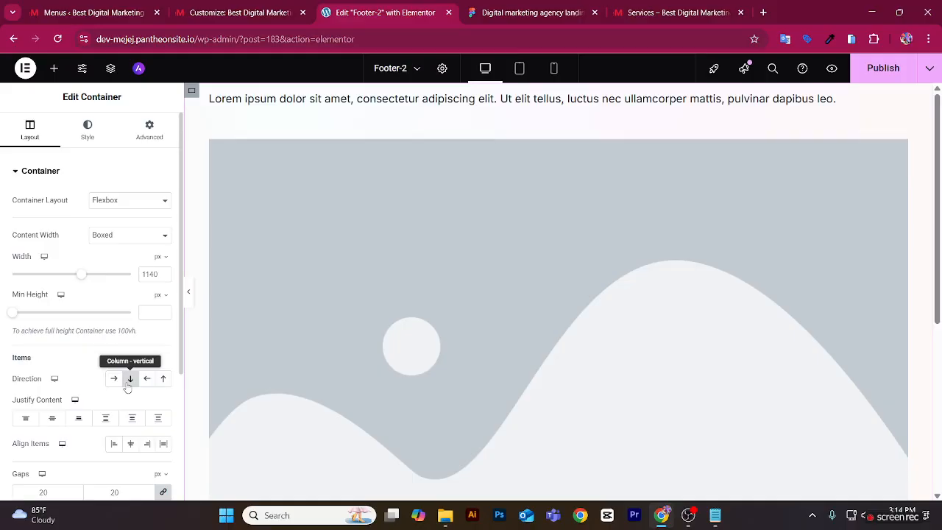
pyautogui.click(127, 380)
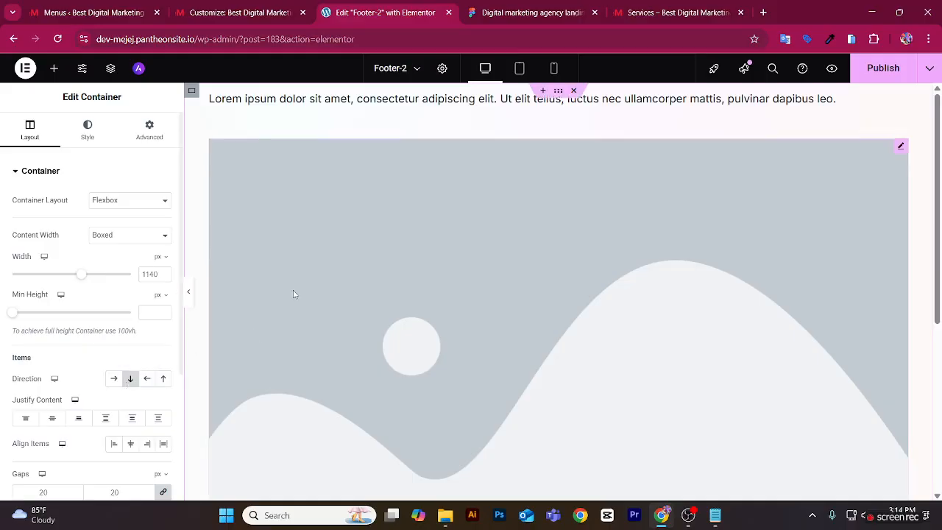
# Duplicate the inner container holding the text and image twice.
pyautogui.rightClick(196, 96)
pyautogui.click(240, 131)
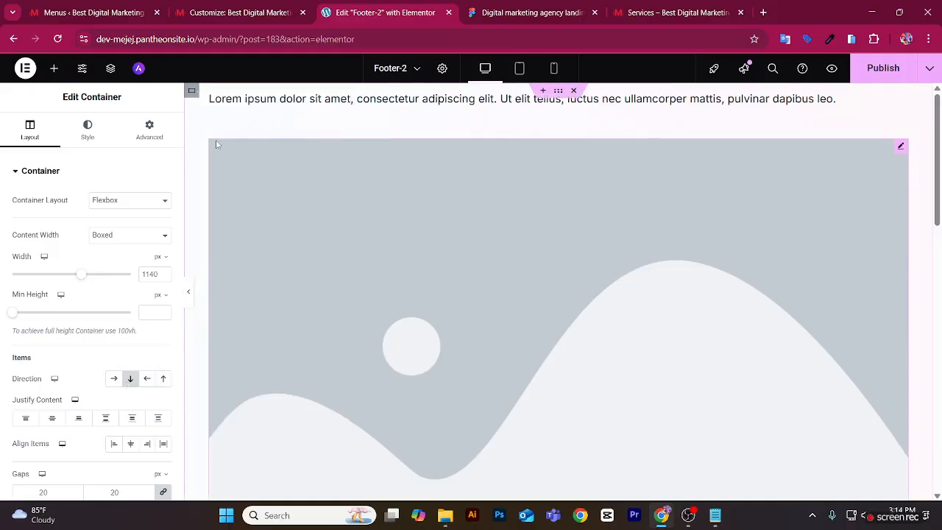
pyautogui.rightClick(196, 91)
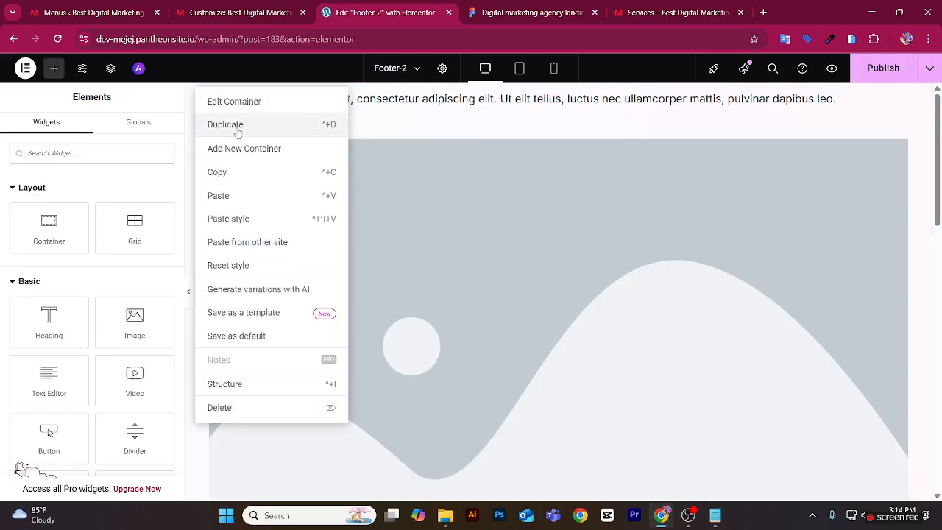
pyautogui.click(238, 135)
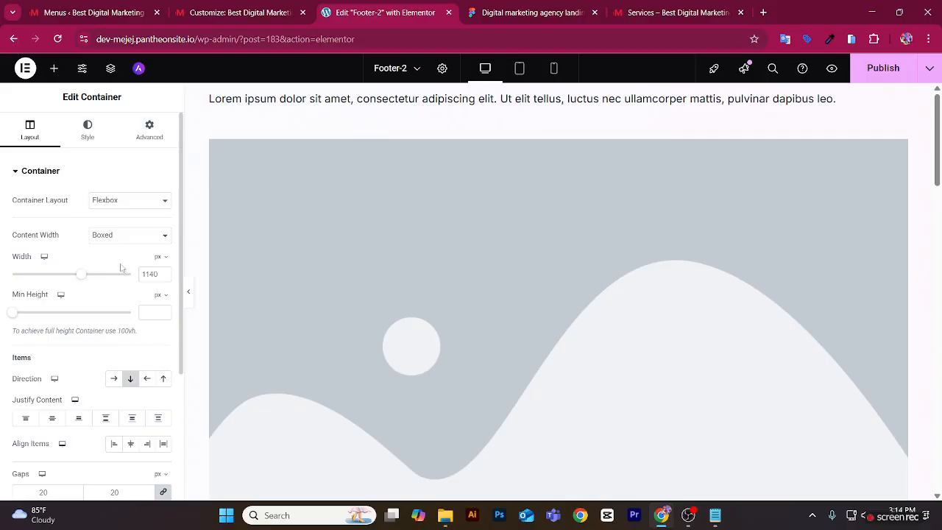
# Set the duplicated container's direction to Row - horizontal and compare the stacked containers.
pyautogui.click(115, 379)
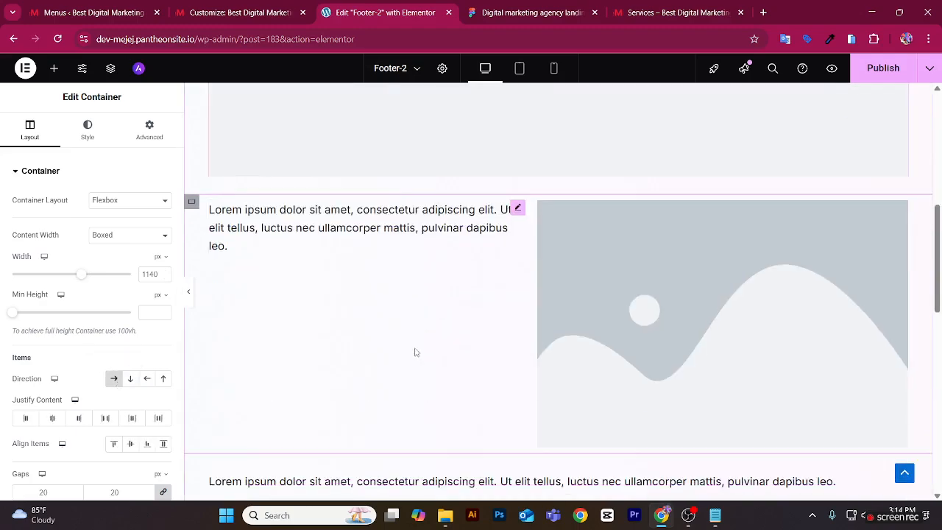
pyautogui.scroll(-5, 413, 350)
pyautogui.scroll(6, 411, 348)
pyautogui.scroll(-5, 412, 348)
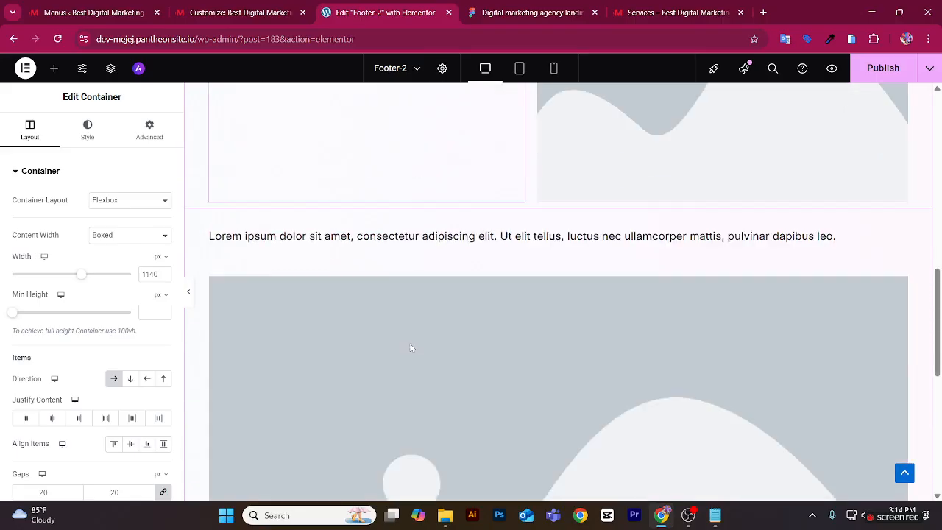
pyautogui.scroll(-3, 411, 349)
pyautogui.scroll(5, 410, 349)
pyautogui.scroll(-4, 350, 332)
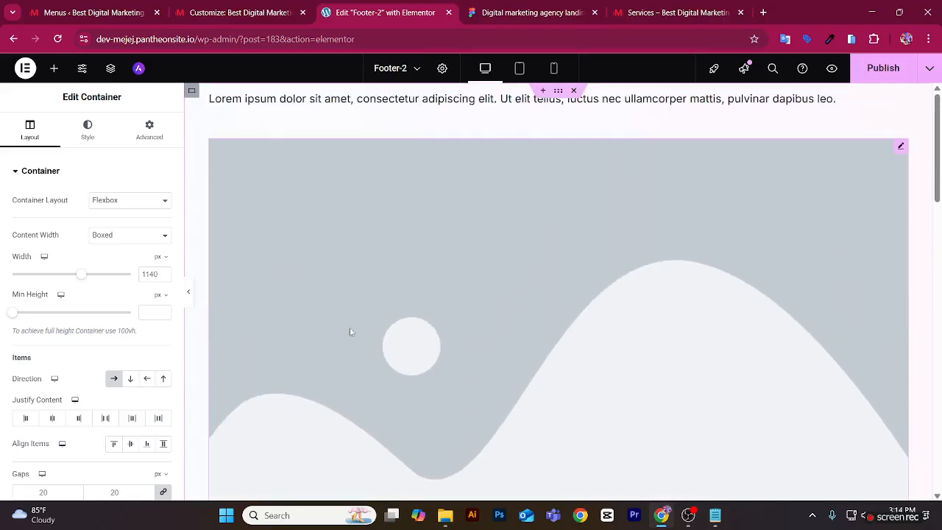
# Delete all three inner text-and-image containers from the outer container.
pyautogui.rightClick(196, 106)
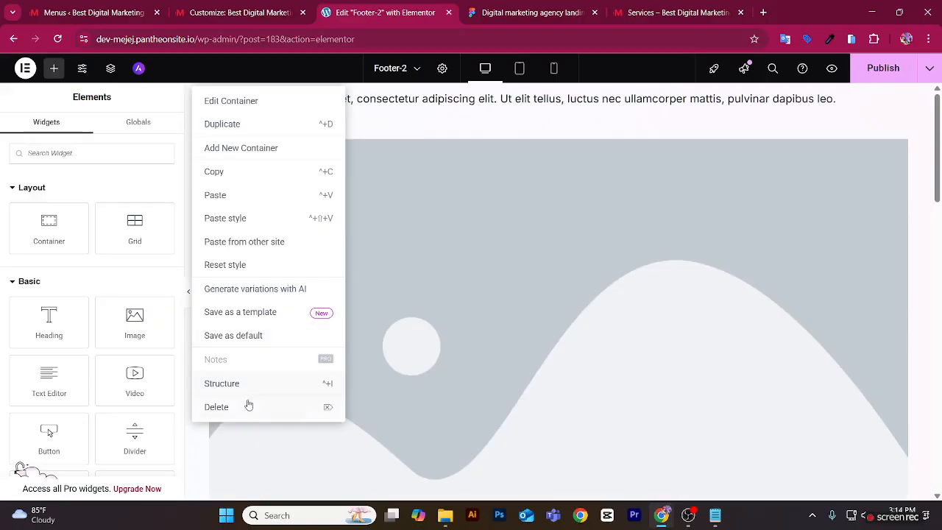
pyautogui.click(216, 406)
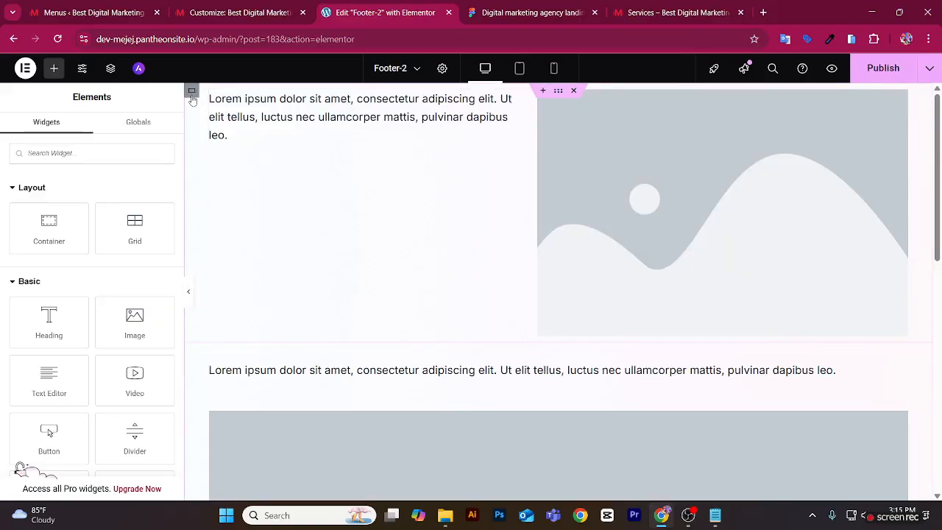
pyautogui.rightClick(193, 99)
pyautogui.click(251, 406)
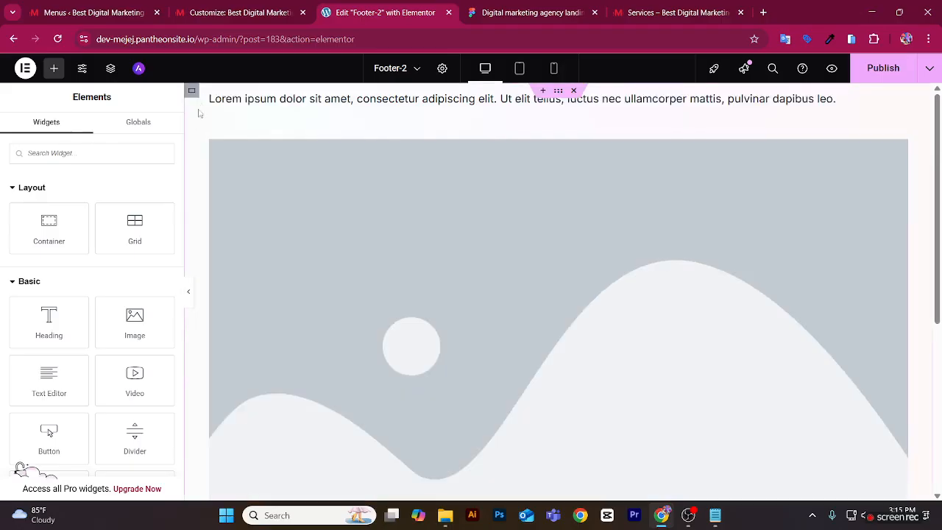
pyautogui.rightClick(197, 91)
pyautogui.click(254, 408)
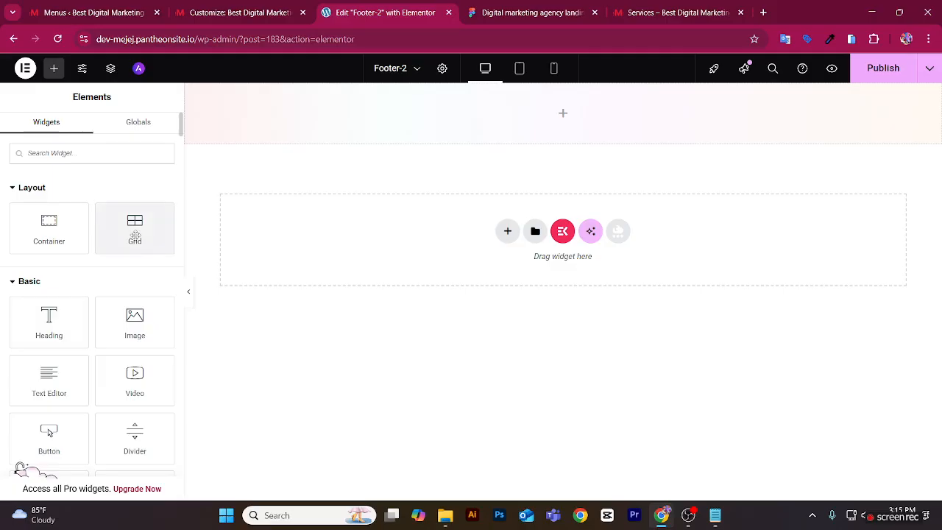
# Add a Grid with 3 columns and 1 row inside the outer container and place a container in its first cell.
pyautogui.moveTo(135, 234); pyautogui.dragTo(420, 125)
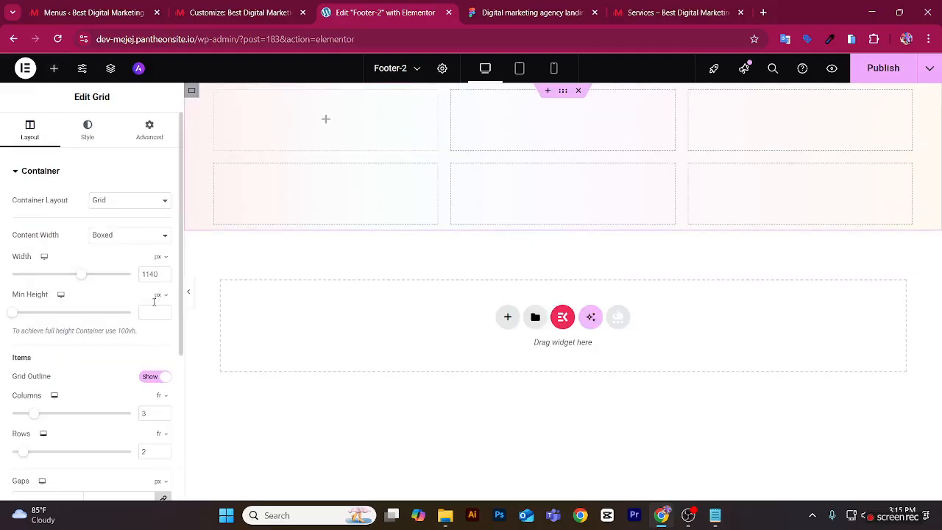
pyautogui.moveTo(25, 457); pyautogui.dragTo(2, 448)
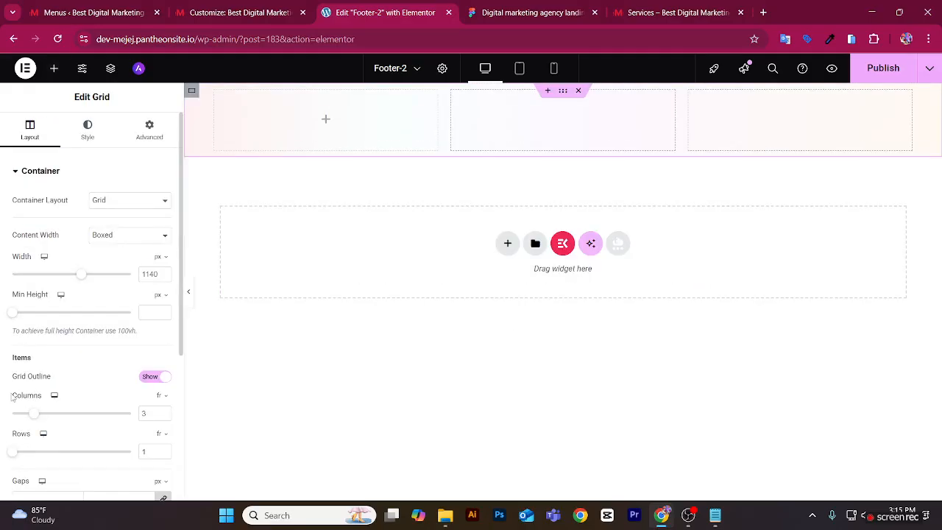
pyautogui.click(53, 68)
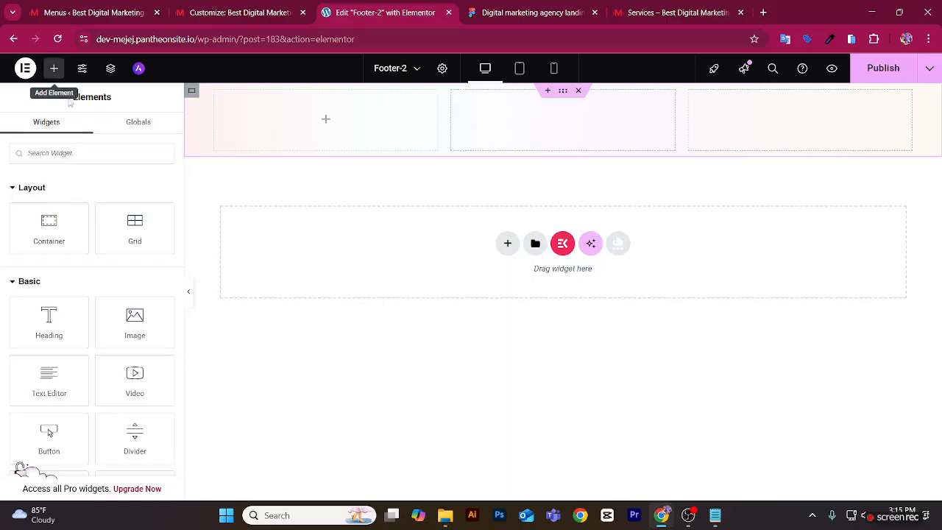
pyautogui.click(53, 234)
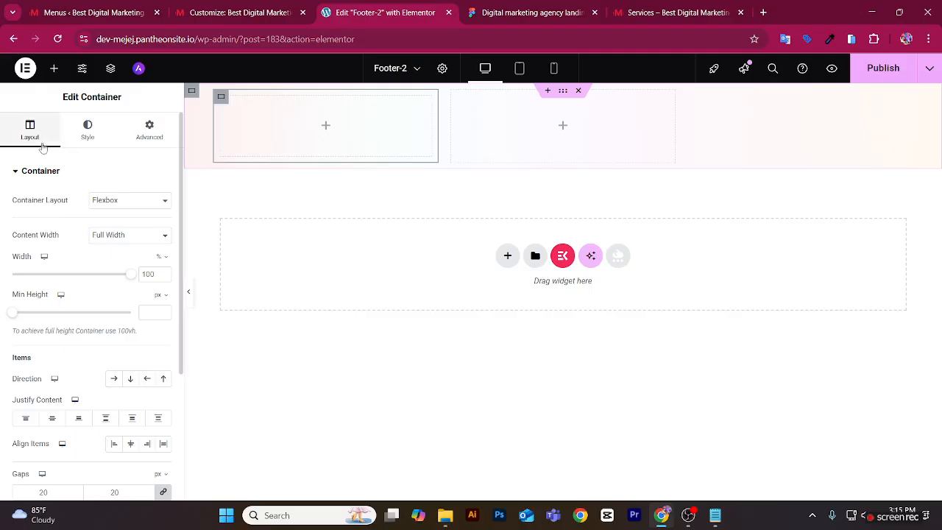
pyautogui.click(22, 177)
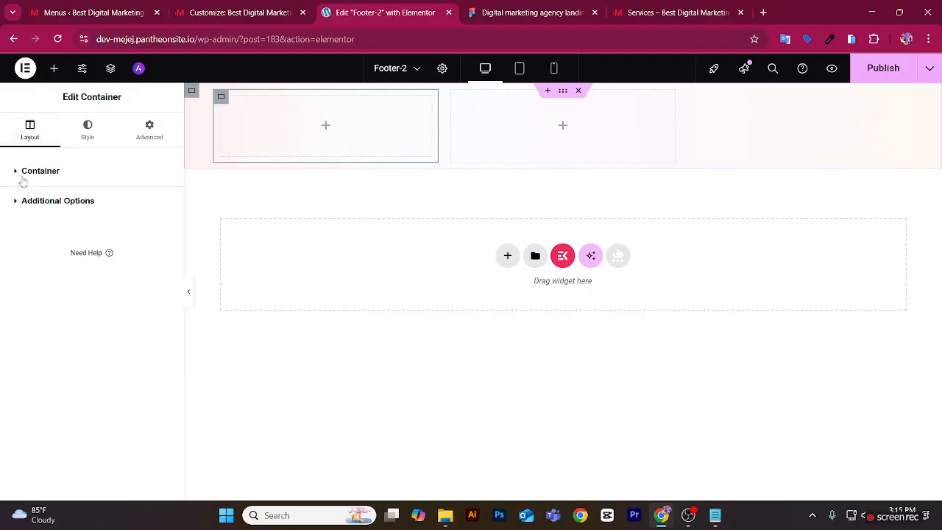
pyautogui.click(87, 130)
pyautogui.click(31, 130)
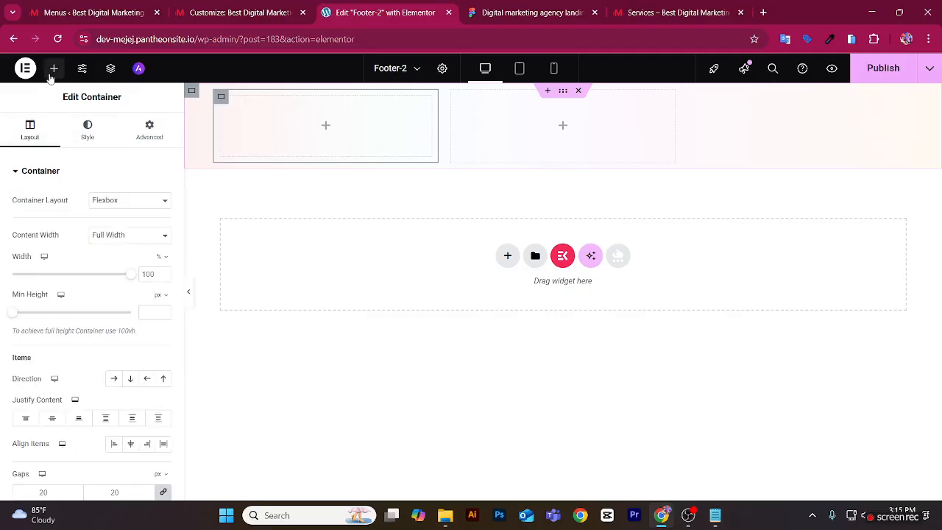
# Add an Image widget and a Text Editor widget below it in the grid's first-cell container.
pyautogui.click(54, 68)
pyautogui.moveTo(135, 322); pyautogui.dragTo(301, 122)
pyautogui.click(53, 69)
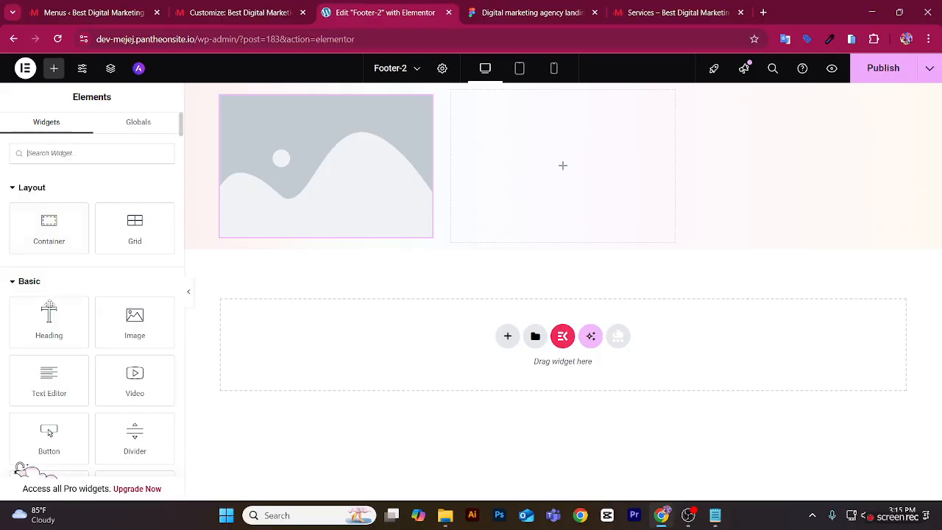
pyautogui.moveTo(47, 375); pyautogui.dragTo(258, 221)
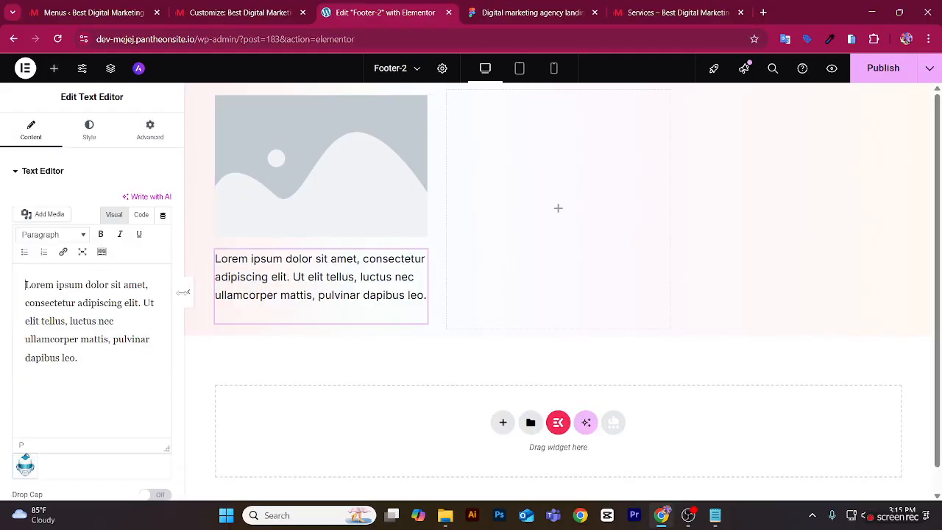
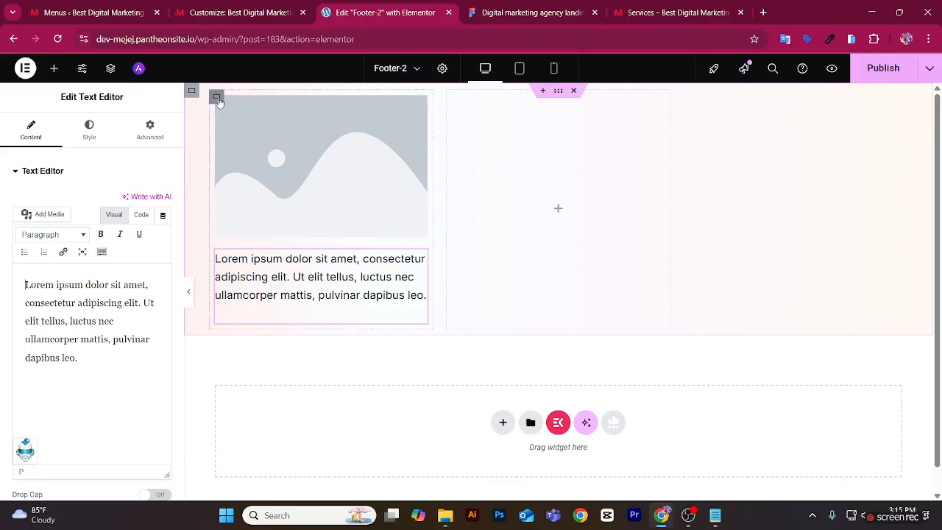
# Set all margins and paddings of the container holding the image and text to 0 px.
pyautogui.click(217, 98)
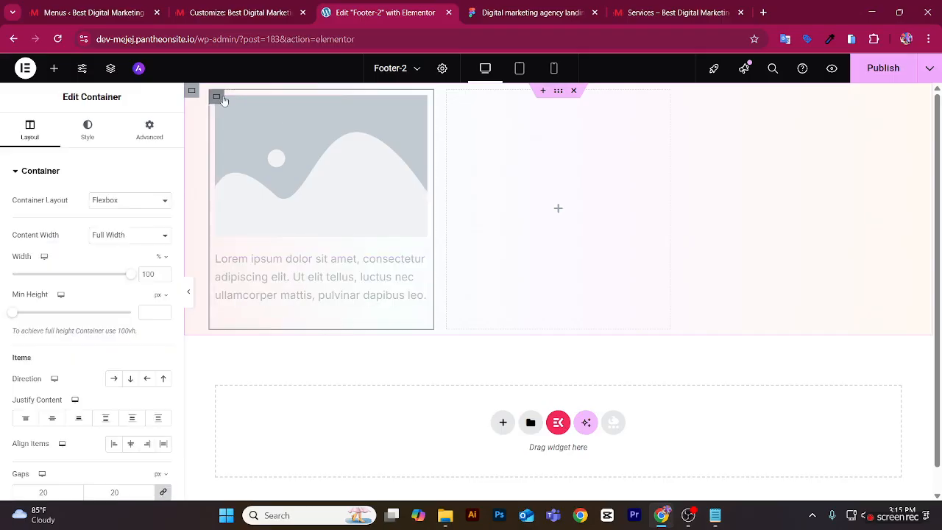
pyautogui.click(155, 129)
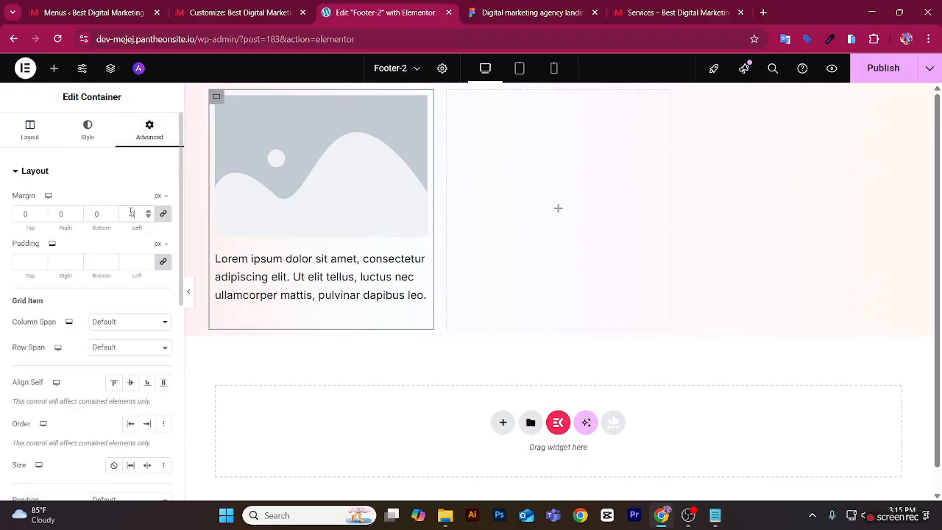
pyautogui.write('0')
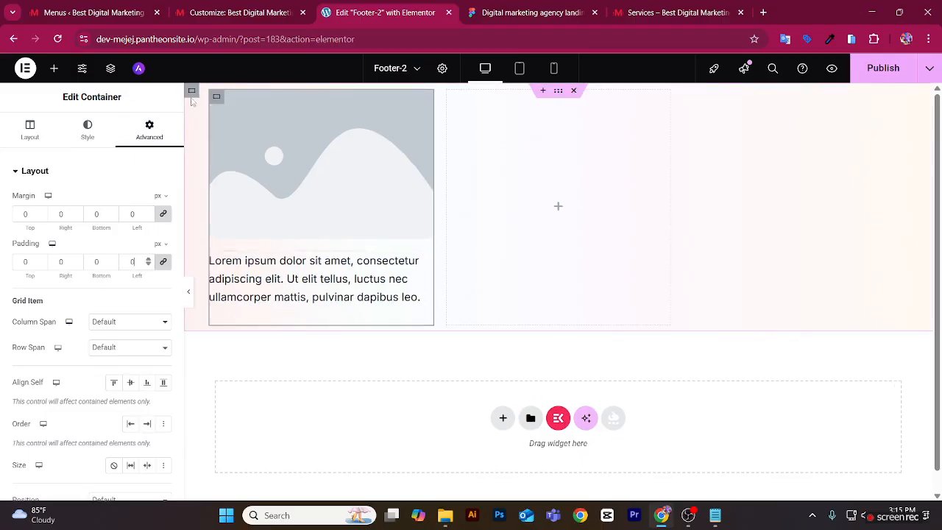
pyautogui.click(192, 92)
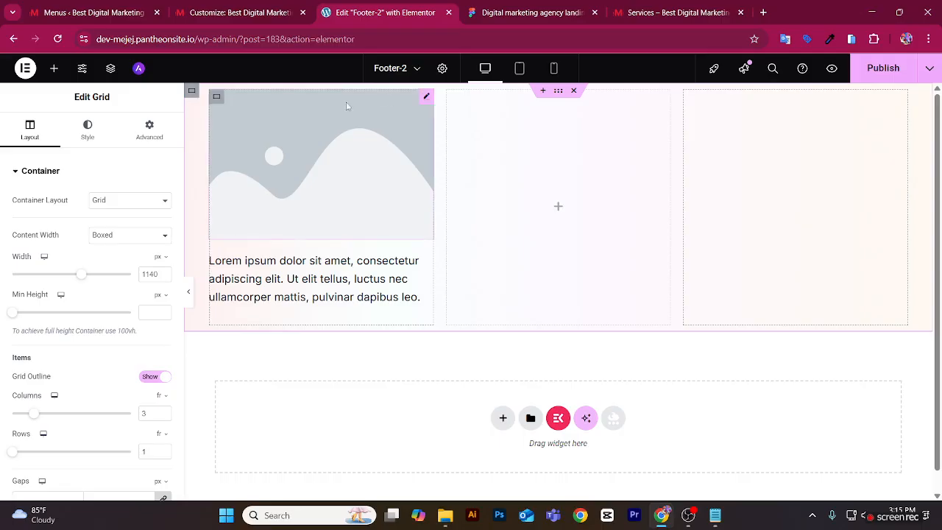
pyautogui.click(217, 98)
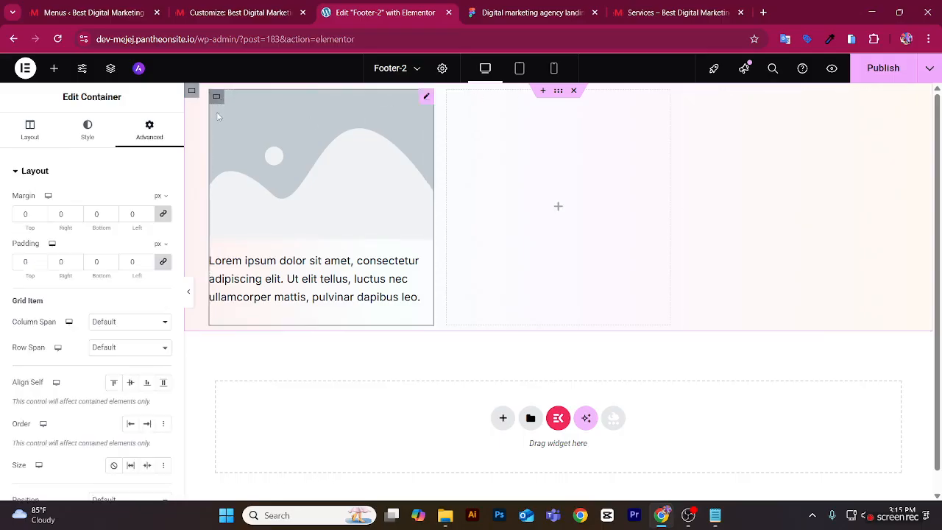
pyautogui.click(48, 134)
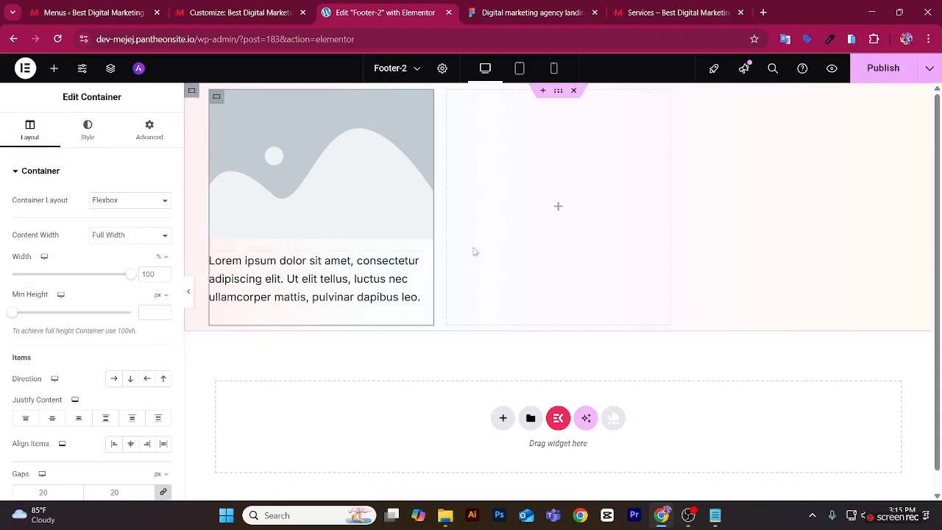
# Find the Social Icons widget and add it beneath the text in the first grid cell.
pyautogui.click(55, 67)
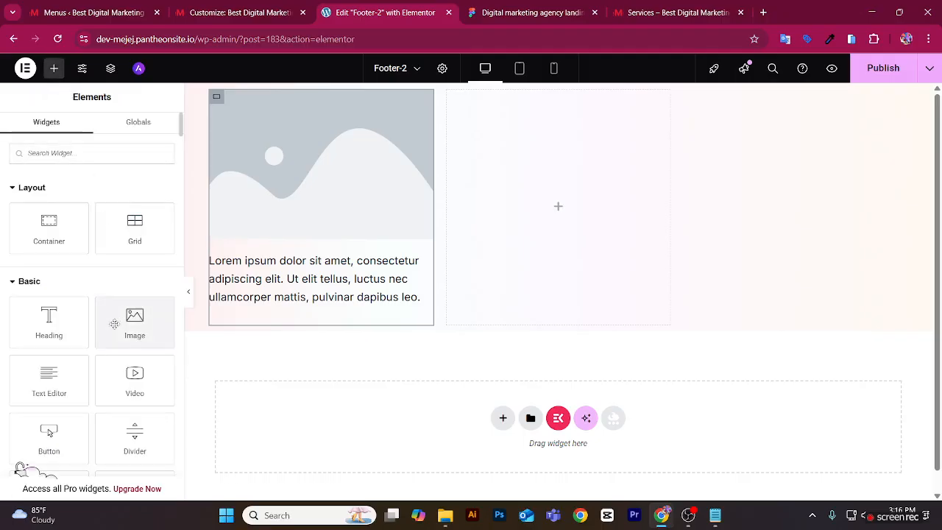
pyautogui.click(79, 153)
pyautogui.write('soci')
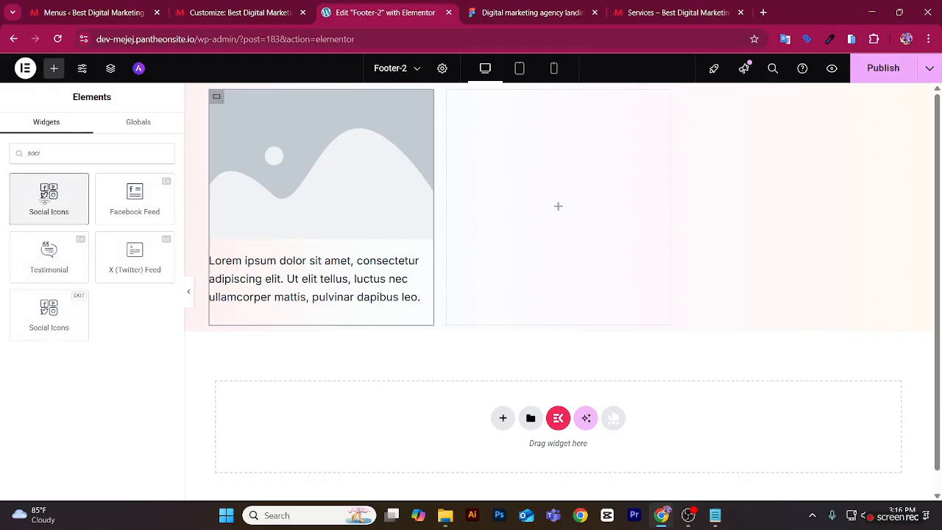
pyautogui.moveTo(47, 202); pyautogui.dragTo(277, 311)
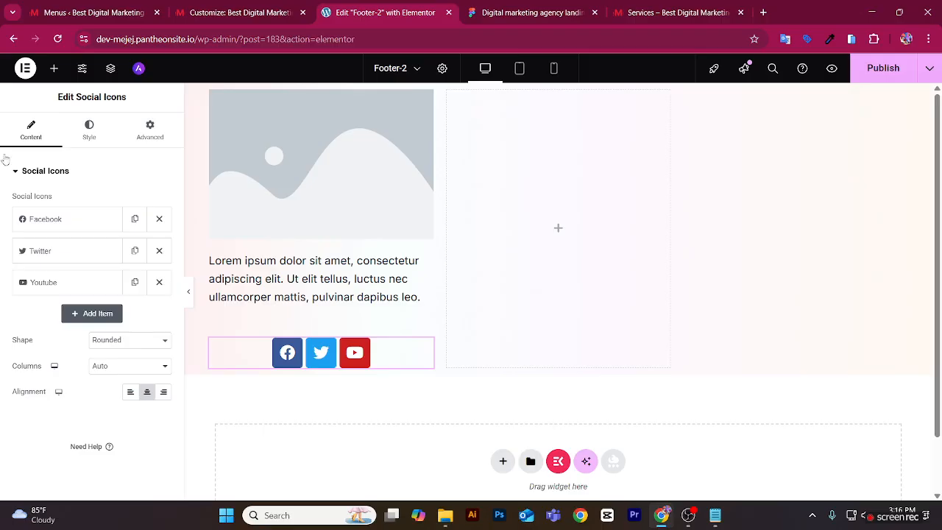
# Add a Heading widget to the second grid cell and open its style settings.
pyautogui.click(54, 68)
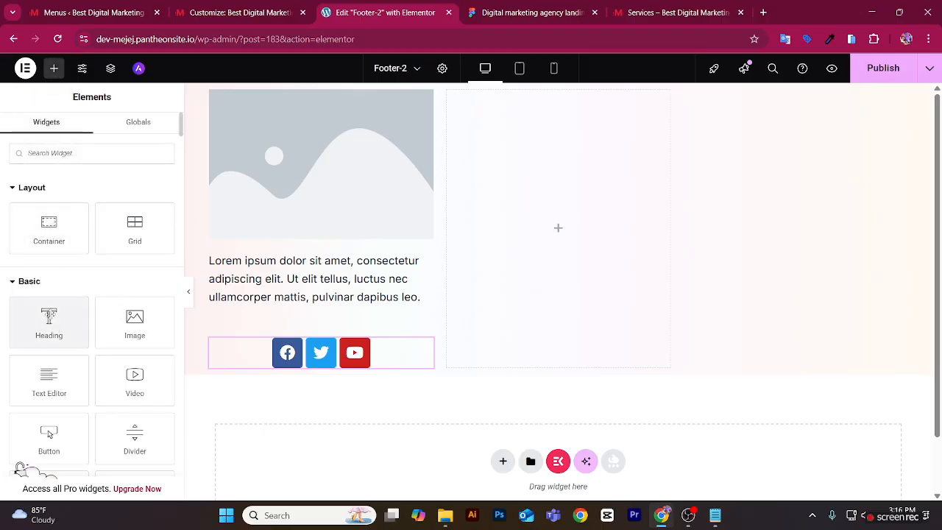
pyautogui.moveTo(49, 318); pyautogui.dragTo(524, 221)
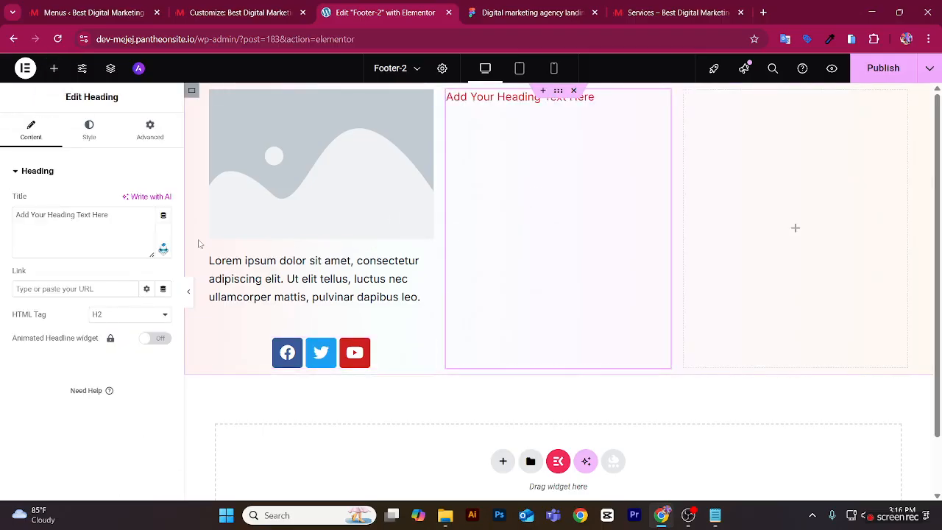
pyautogui.click(89, 132)
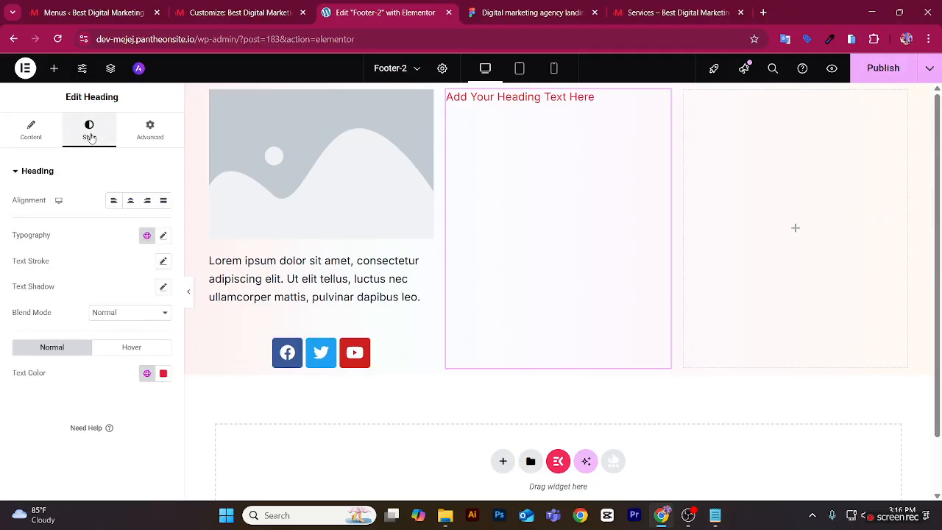
# Add an Icon List widget and try to place it beneath the heading in the second grid cell.
pyautogui.click(53, 68)
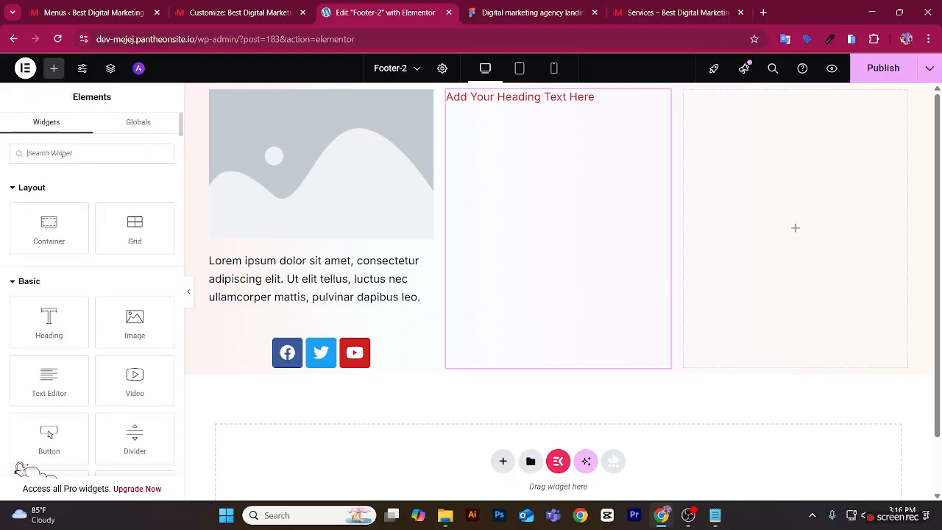
pyautogui.write('list')
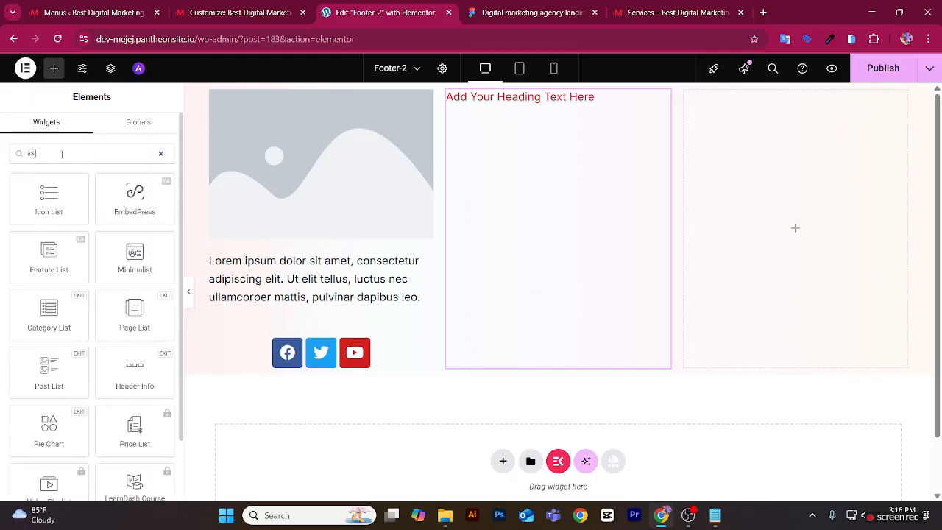
pyautogui.moveTo(48, 197); pyautogui.dragTo(554, 232)
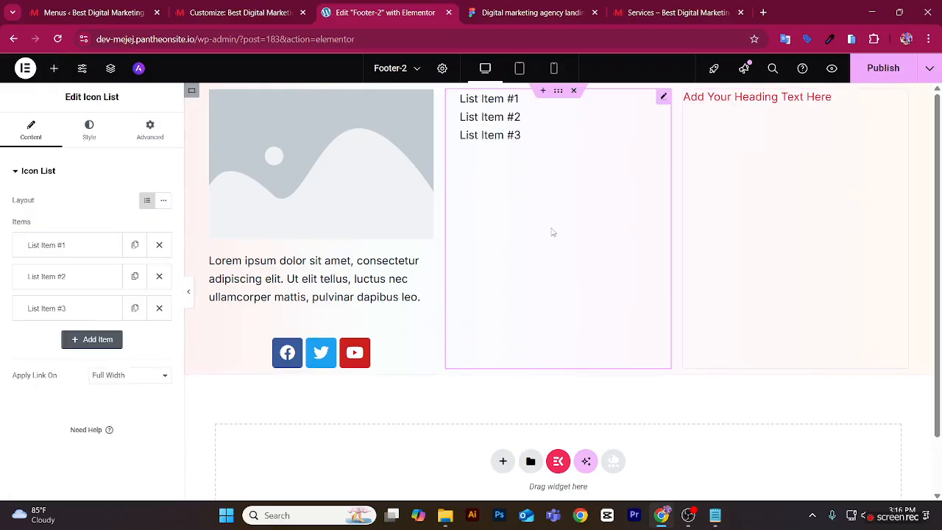
pyautogui.moveTo(898, 103); pyautogui.dragTo(454, 124)
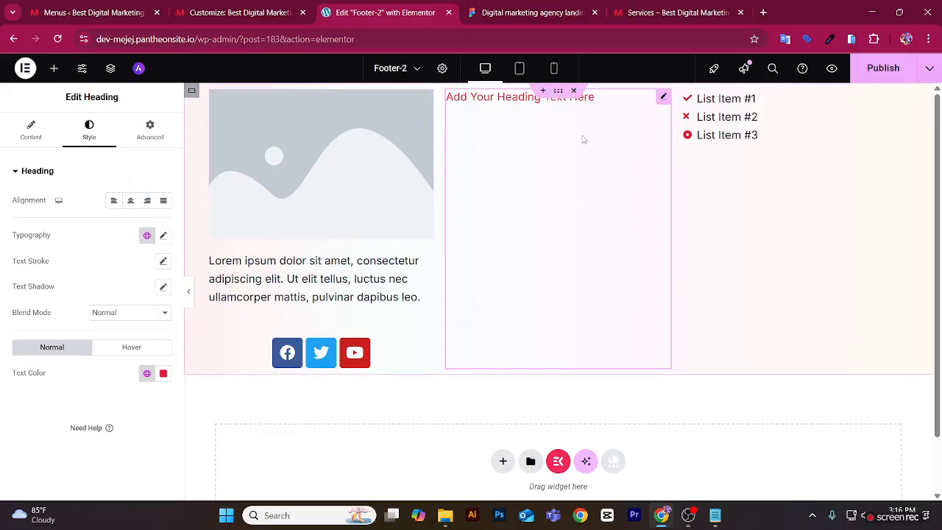
pyautogui.moveTo(901, 97); pyautogui.dragTo(451, 92)
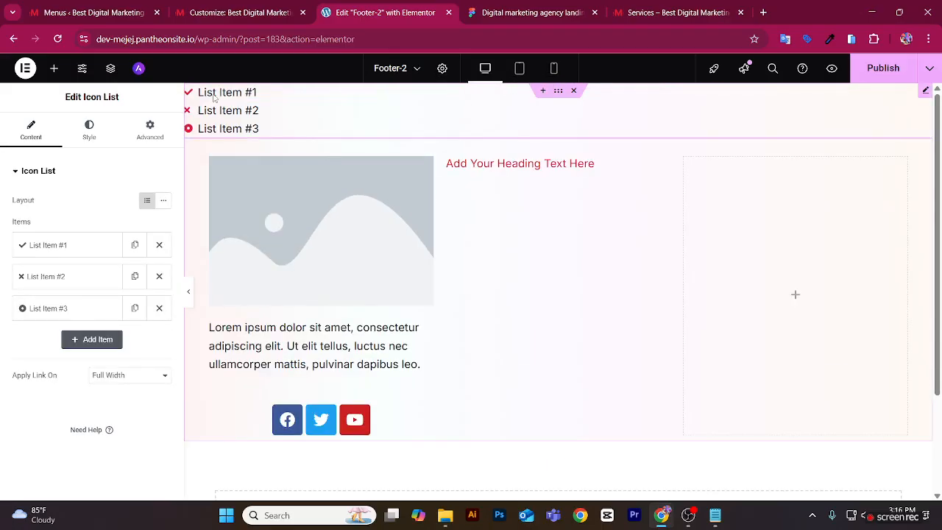
# Delete the misplaced icon list and the whole grid section with its contents.
pyautogui.rightClick(928, 93)
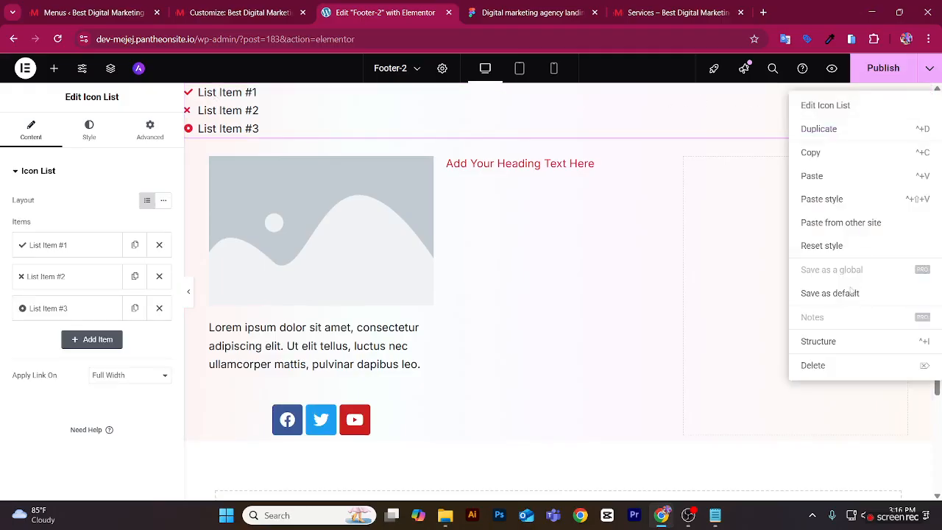
pyautogui.click(850, 364)
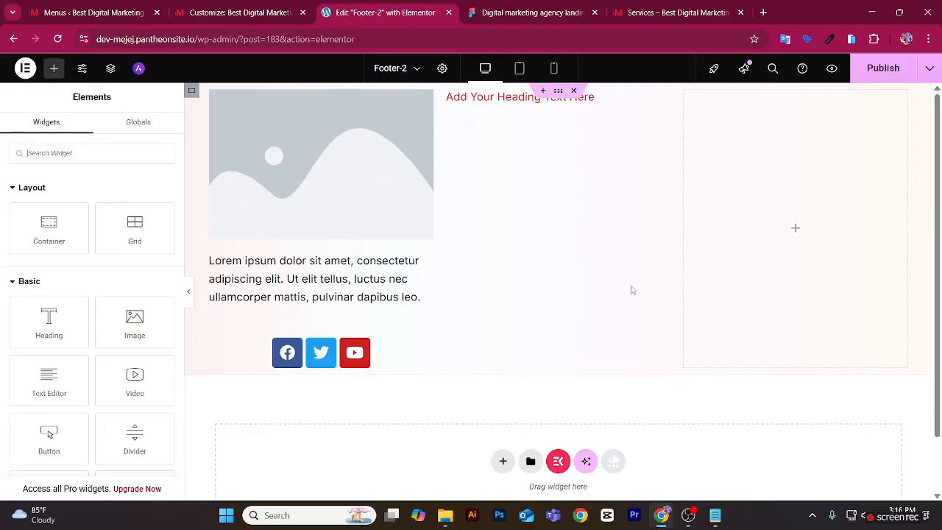
pyautogui.click(573, 91)
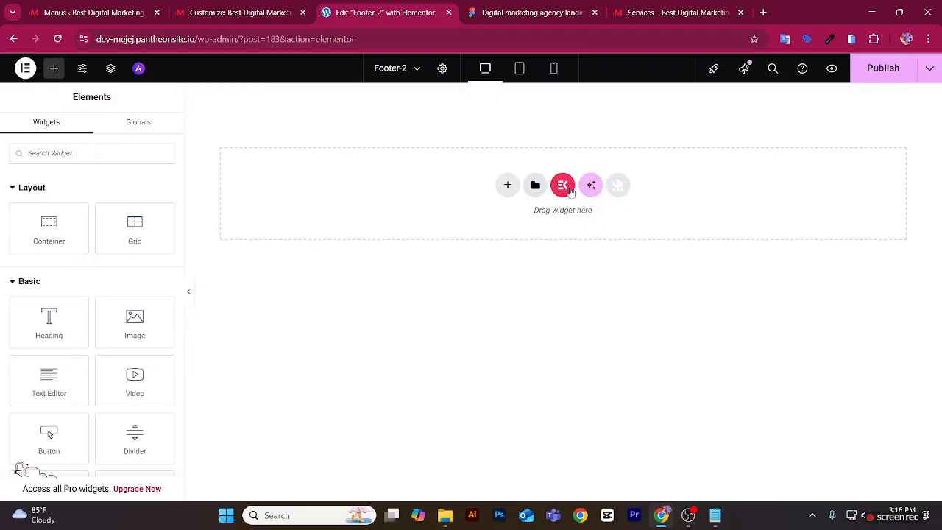
# Open the ElementsKit template library and search its sections for "footer".
pyautogui.click(562, 186)
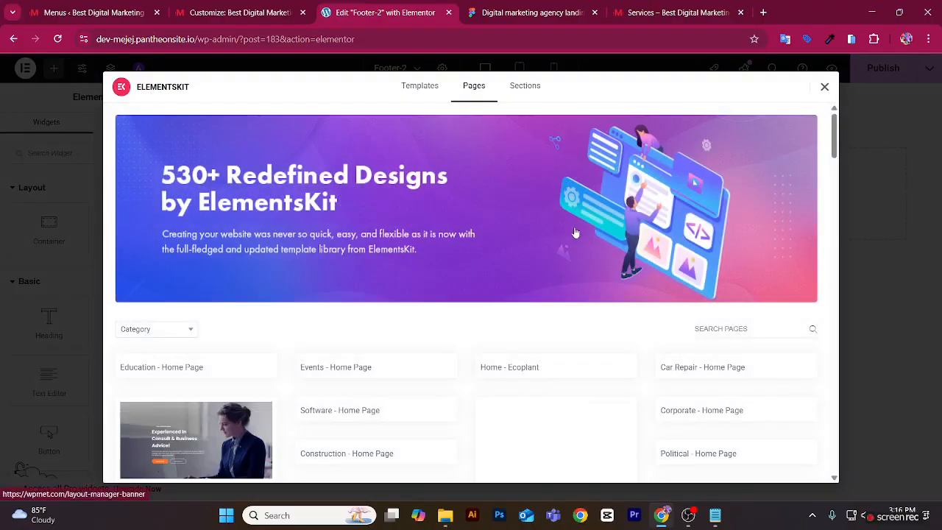
pyautogui.scroll(-3, 571, 234)
pyautogui.scroll(-3, 572, 236)
pyautogui.scroll(4, 560, 111)
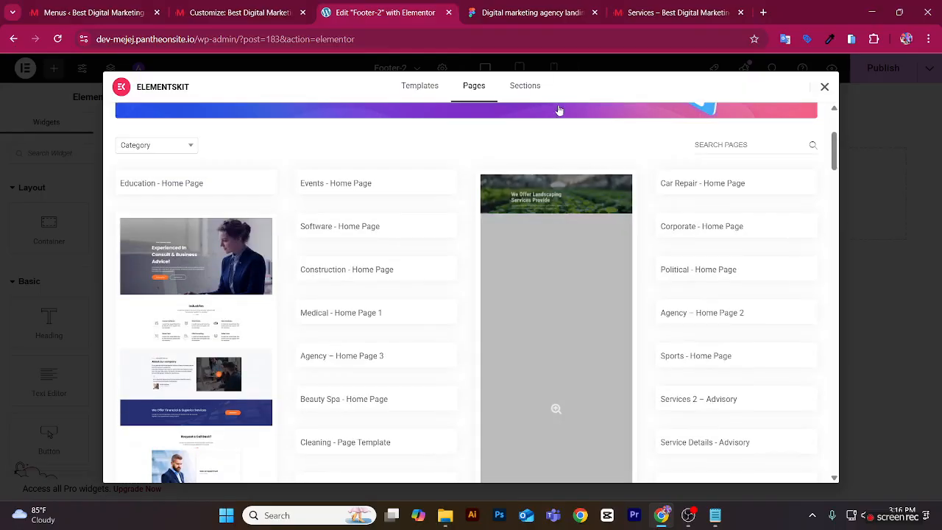
pyautogui.click(524, 87)
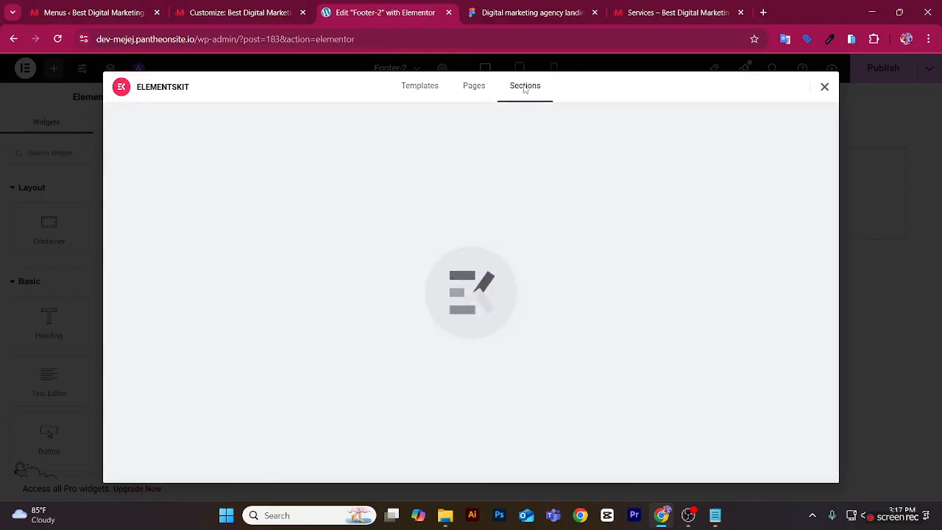
pyautogui.scroll(-2, 645, 256)
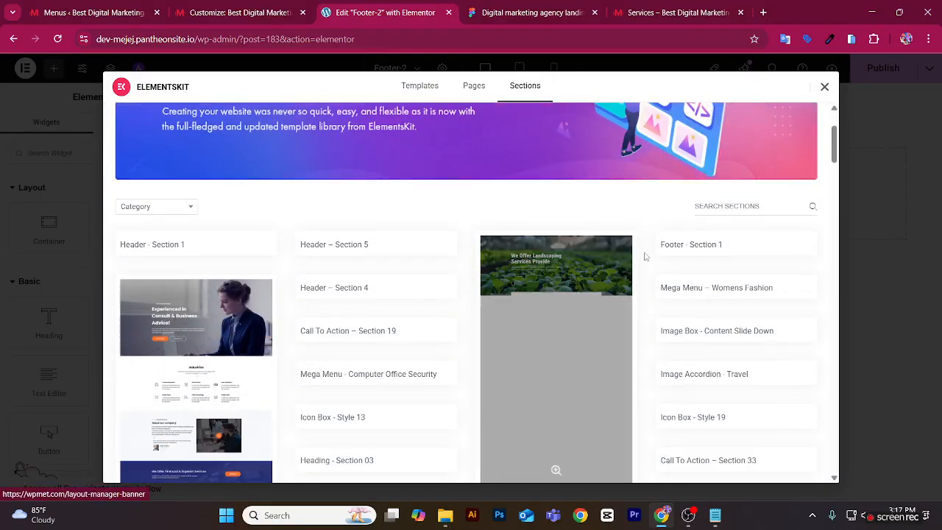
pyautogui.moveTo(703, 245)
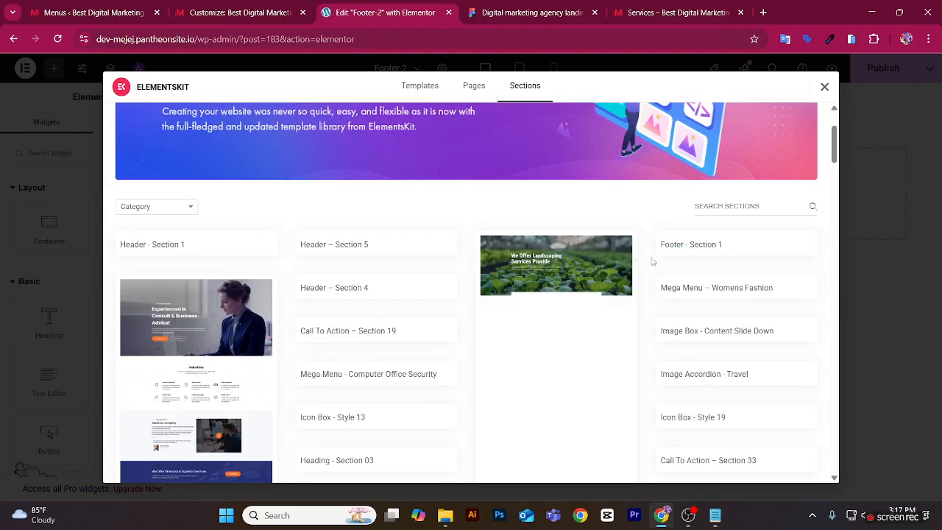
pyautogui.scroll(-3, 665, 257)
pyautogui.scroll(3, 666, 256)
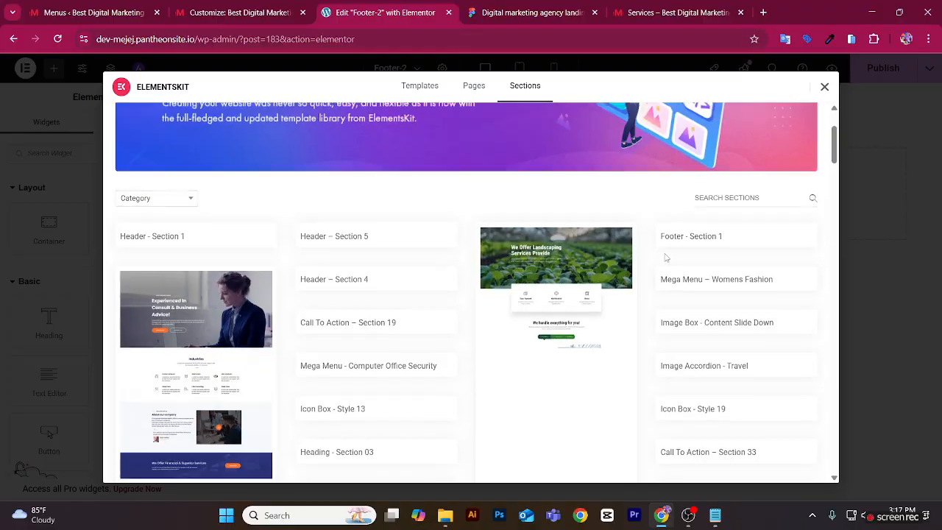
pyautogui.click(783, 208)
pyautogui.write('footer')
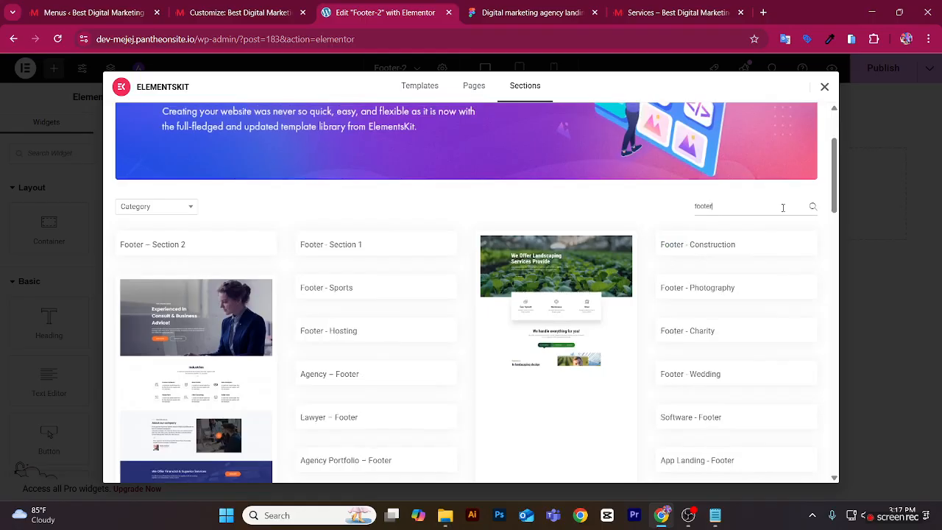
# Browse the footer sections and insert the "Footer - Agency" template into the page.
pyautogui.moveTo(335, 322)
pyautogui.scroll(-3, 211, 290)
pyautogui.scroll(2, 212, 293)
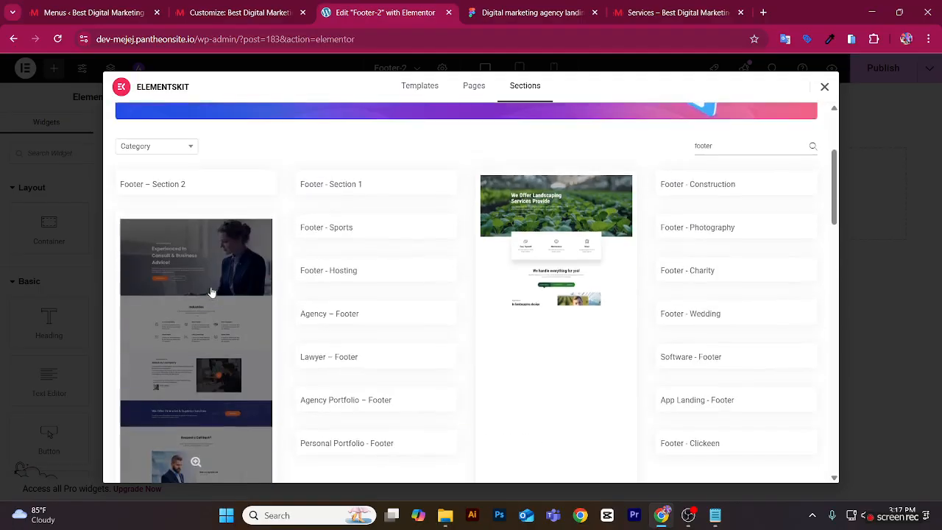
pyautogui.scroll(1, 212, 293)
pyautogui.scroll(-10, 377, 232)
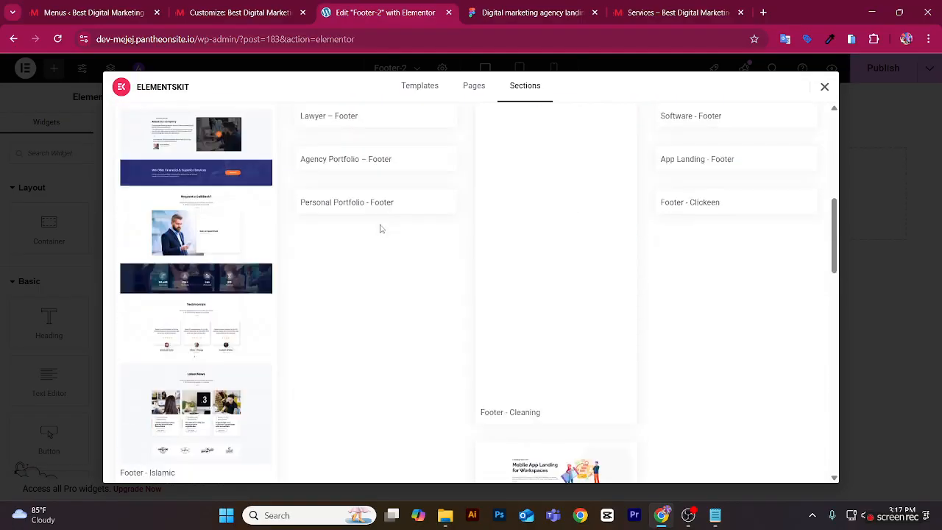
pyautogui.scroll(-2, 375, 237)
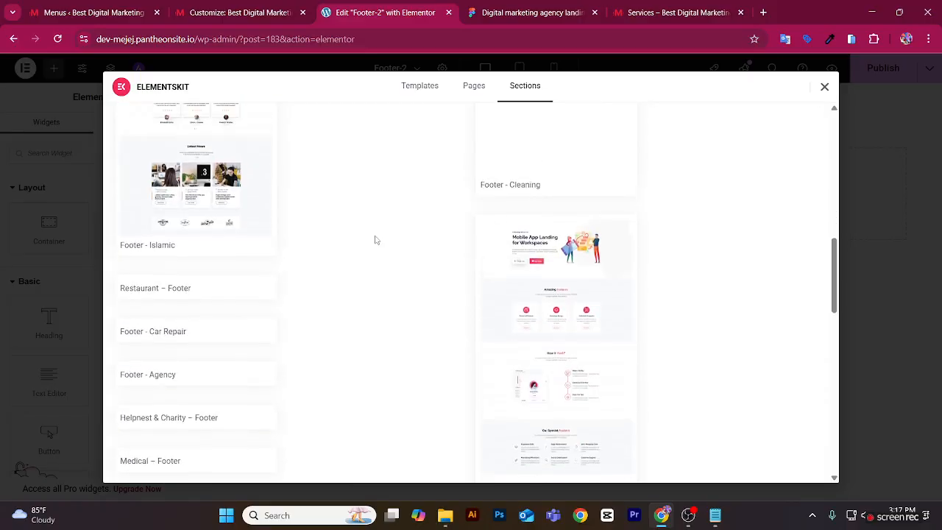
pyautogui.scroll(4, 221, 269)
pyautogui.moveTo(191, 250)
pyautogui.scroll(-8, 206, 265)
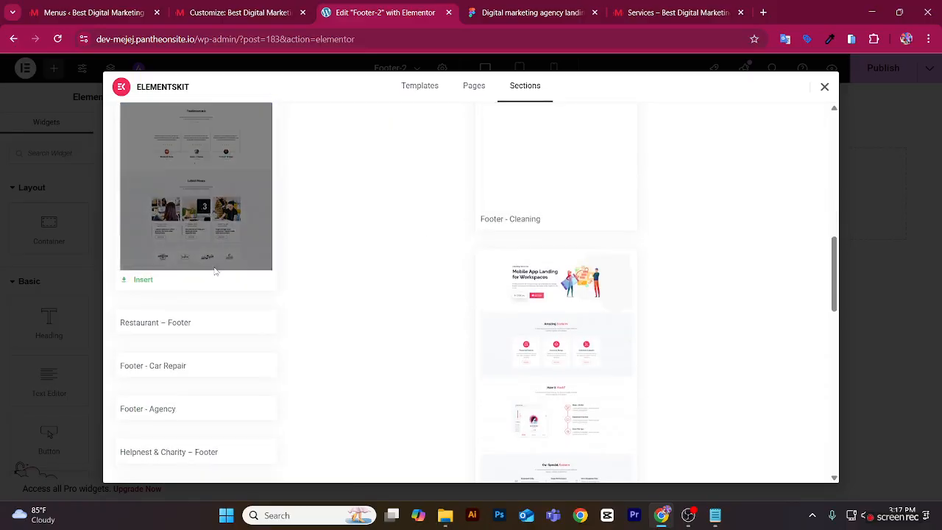
pyautogui.scroll(15, 471, 238)
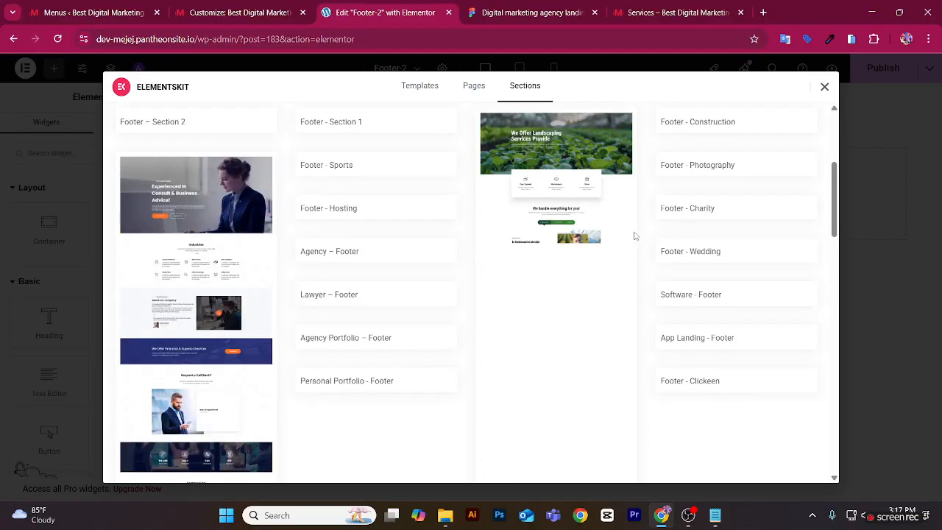
pyautogui.scroll(-1, 693, 309)
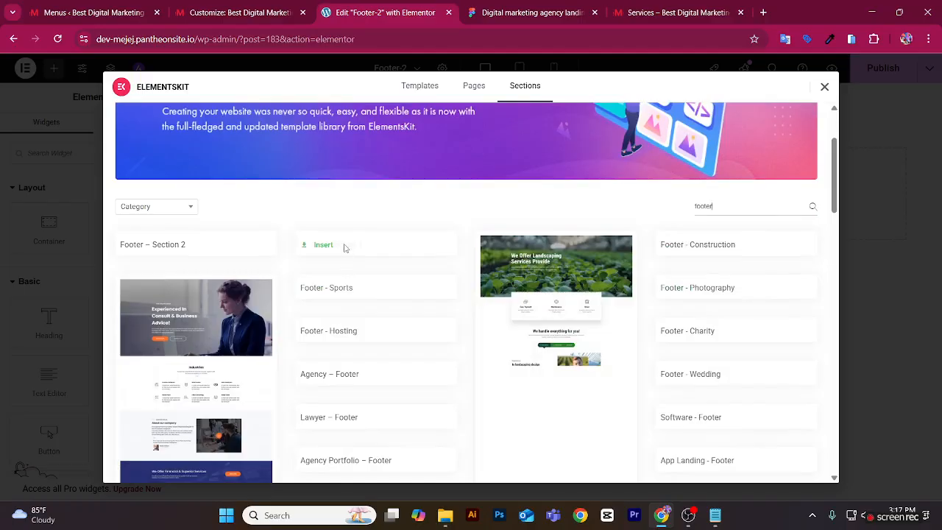
pyautogui.scroll(-8, 329, 311)
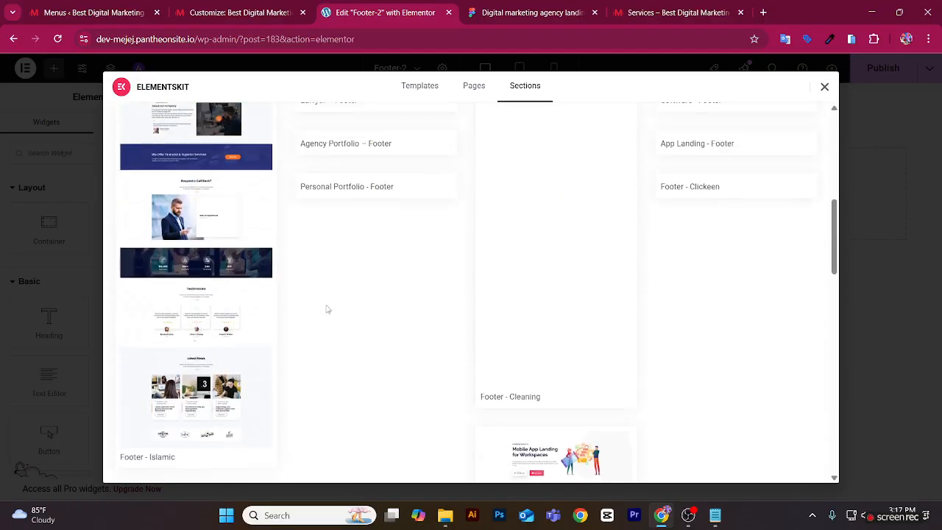
pyautogui.scroll(-5, 243, 317)
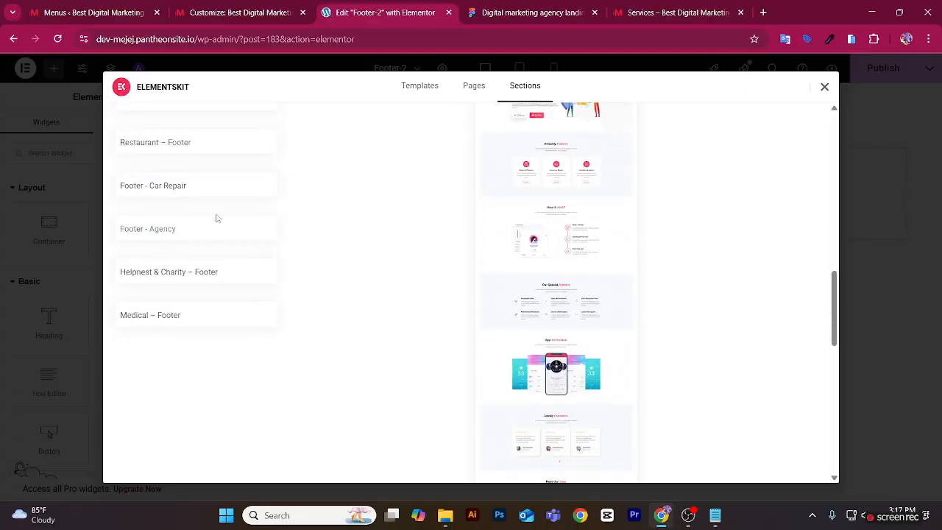
pyautogui.click(136, 230)
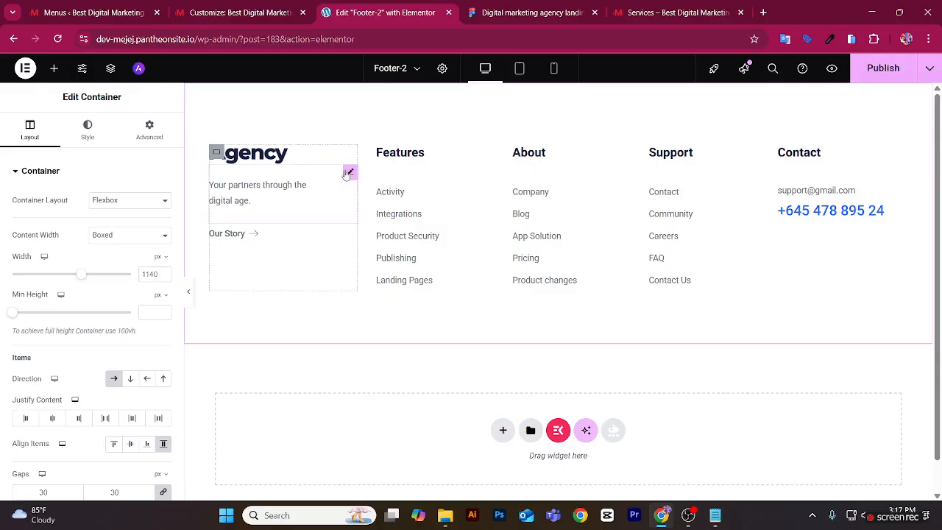
# Replace the tagline, Agency logo and Our Story link in the first footer column with a new Image widget.
pyautogui.rightClick(349, 177)
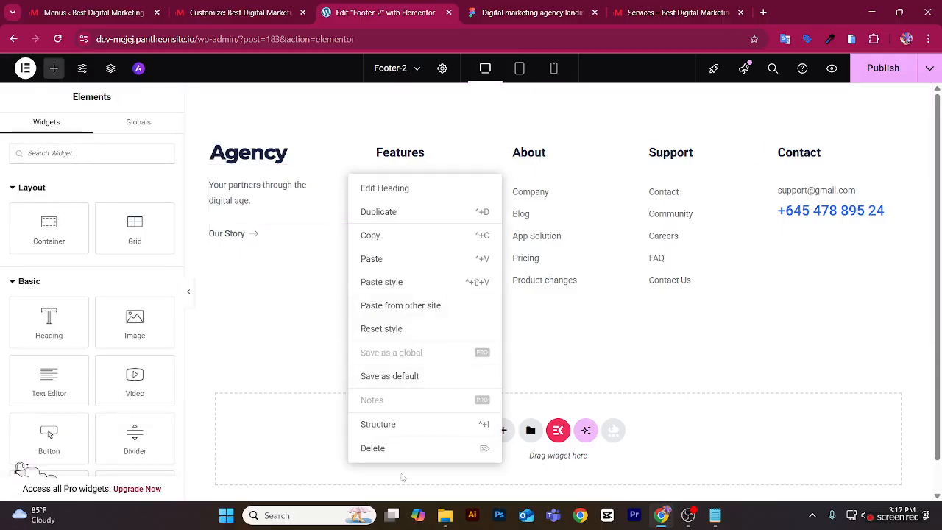
pyautogui.click(366, 449)
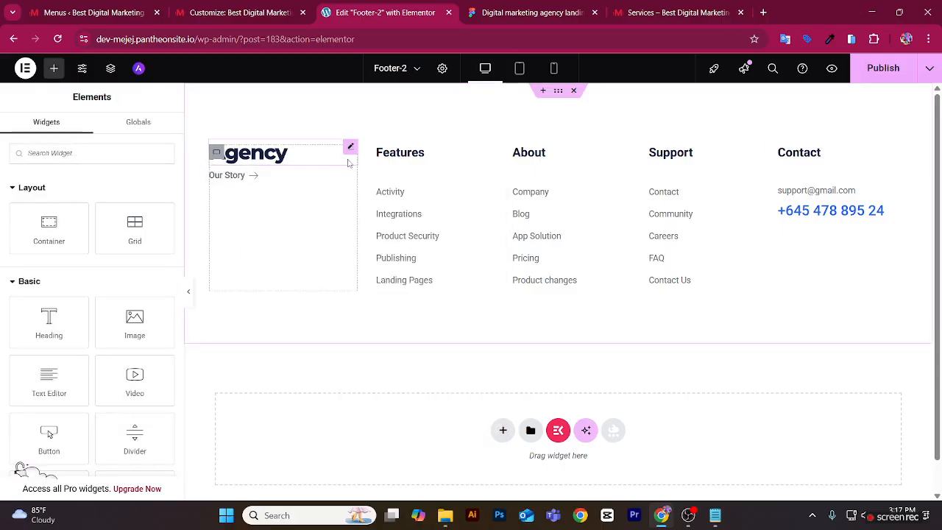
pyautogui.rightClick(344, 151)
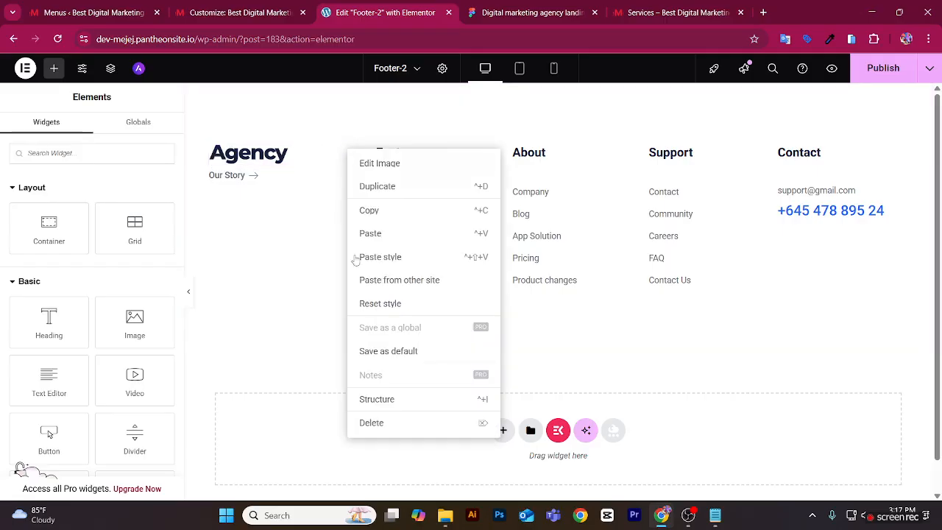
pyautogui.click(368, 422)
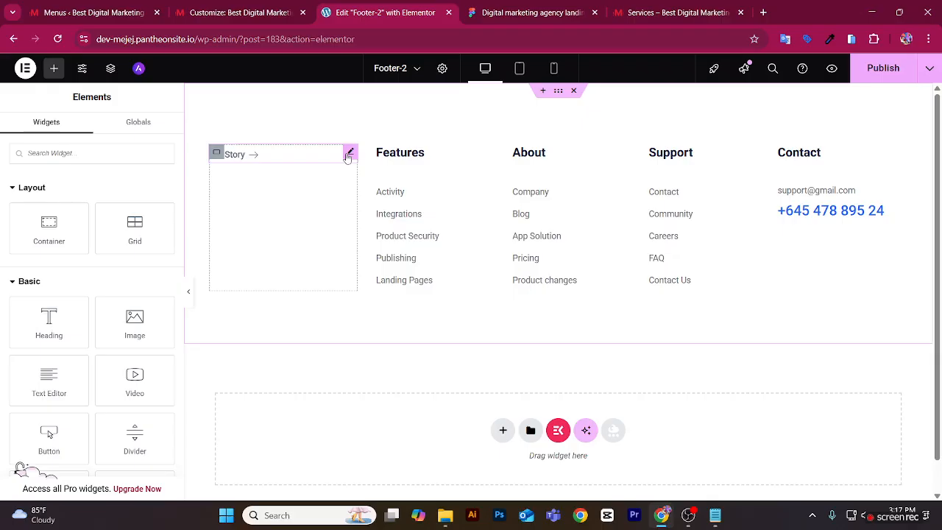
pyautogui.rightClick(348, 153)
pyautogui.click(371, 433)
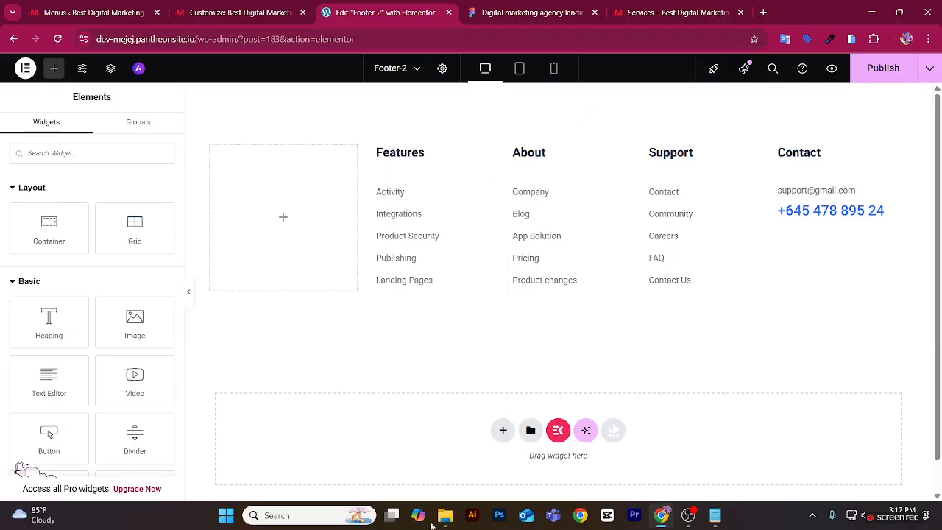
pyautogui.moveTo(135, 327); pyautogui.dragTo(283, 221)
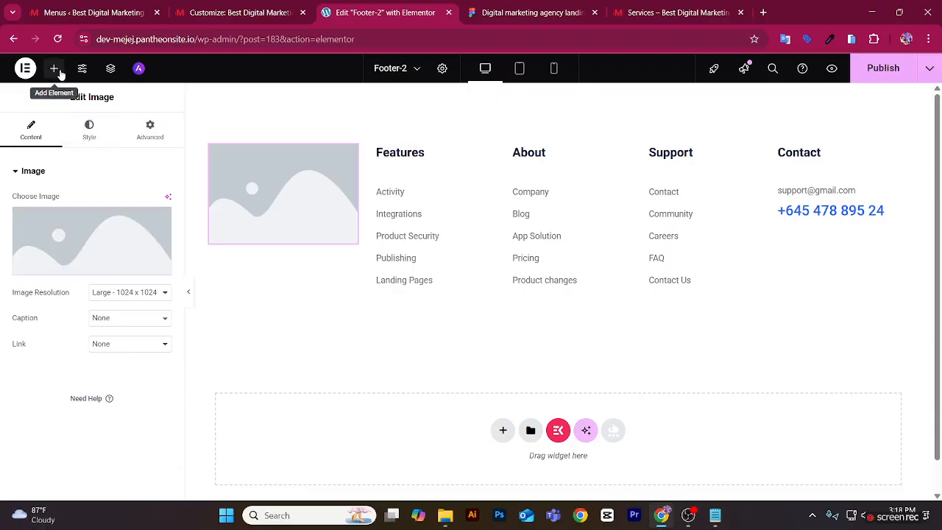
pyautogui.click(54, 68)
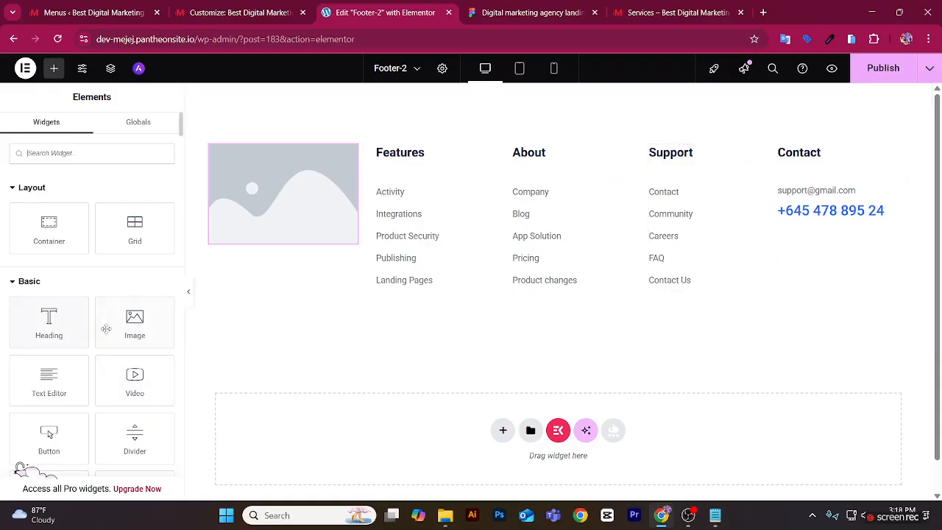
pyautogui.click(129, 324)
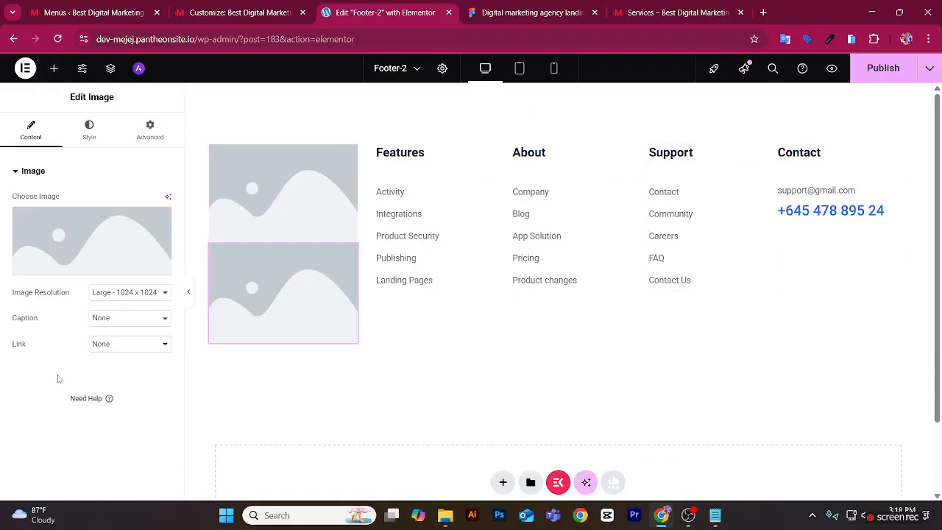
pyautogui.click(53, 67)
pyautogui.rightClick(350, 259)
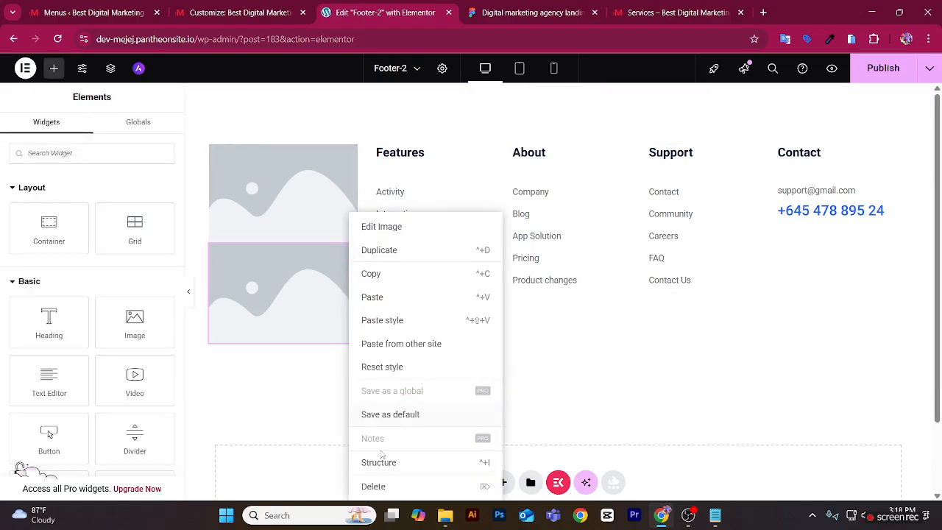
pyautogui.click(376, 487)
# Add a Text Editor widget below the image in the first footer column, with a Social Icons widget beneath it.
pyautogui.moveTo(44, 386); pyautogui.dragTo(273, 230)
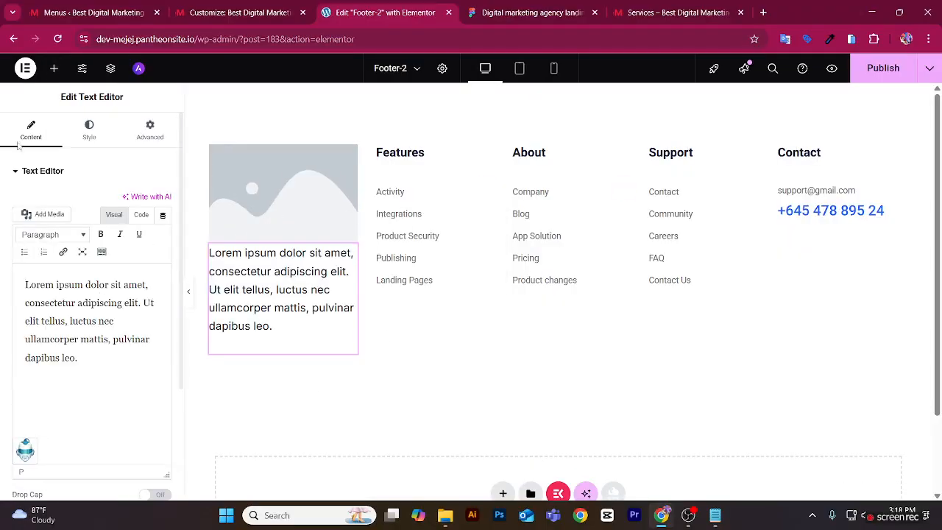
pyautogui.click(54, 68)
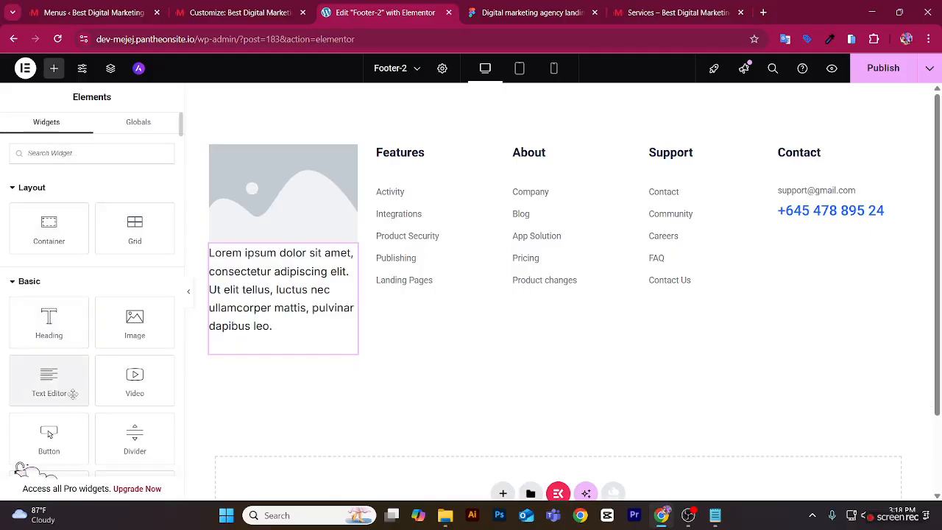
pyautogui.write('soci')
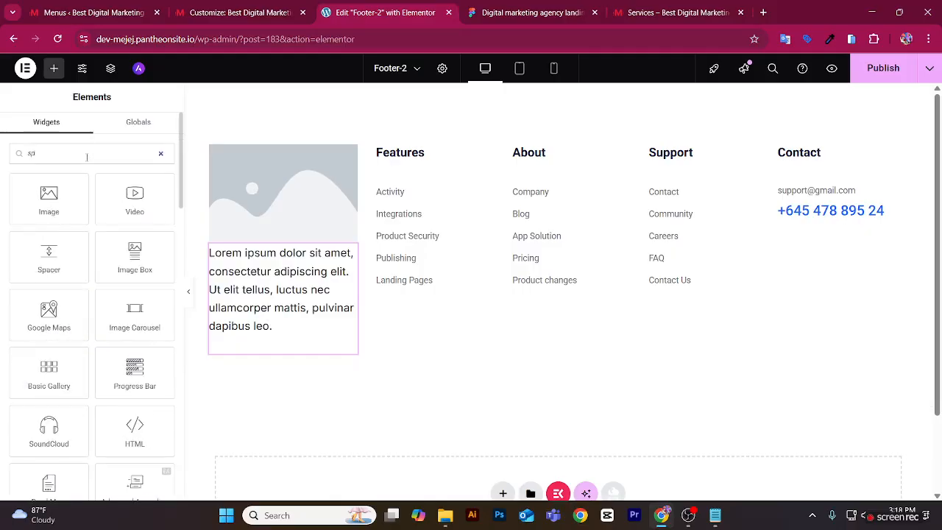
pyautogui.press('BackSpace')
pyautogui.press('BackSpace')
pyautogui.press('BackSpace')
pyautogui.press('BackSpace')
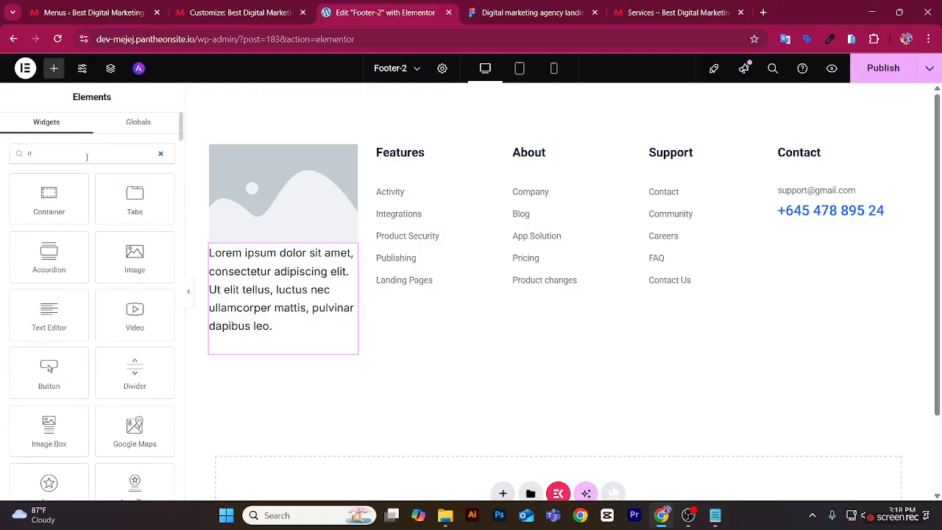
pyautogui.write('social')
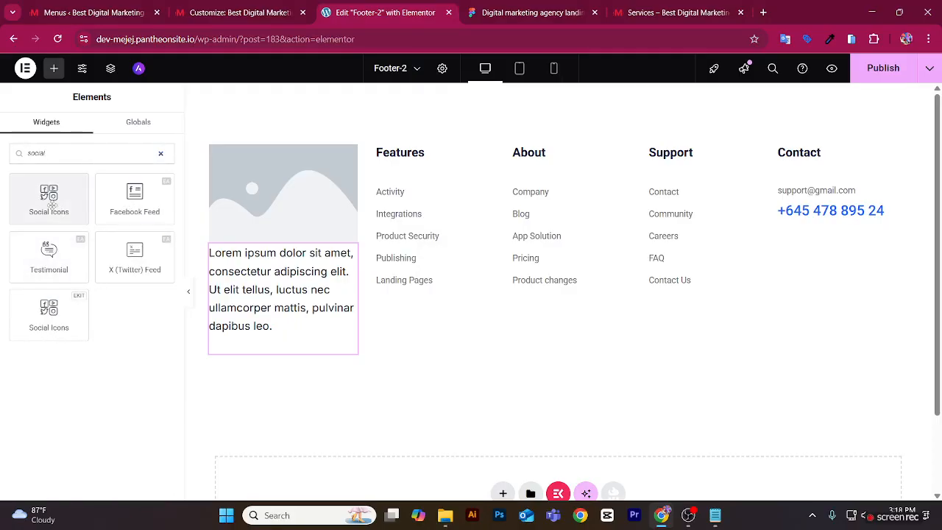
pyautogui.moveTo(48, 203); pyautogui.dragTo(263, 337)
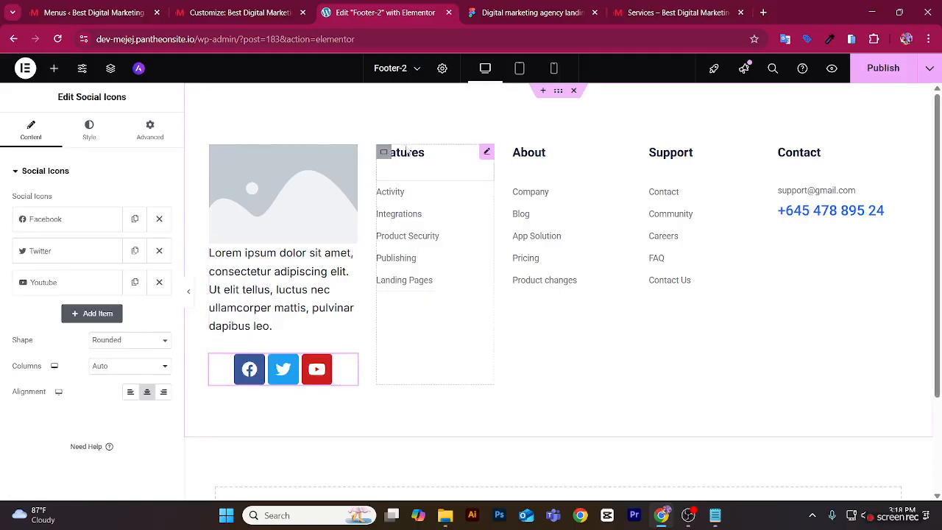
# Change the Features column's heading title to "Company".
pyautogui.click(482, 157)
pyautogui.click(72, 216)
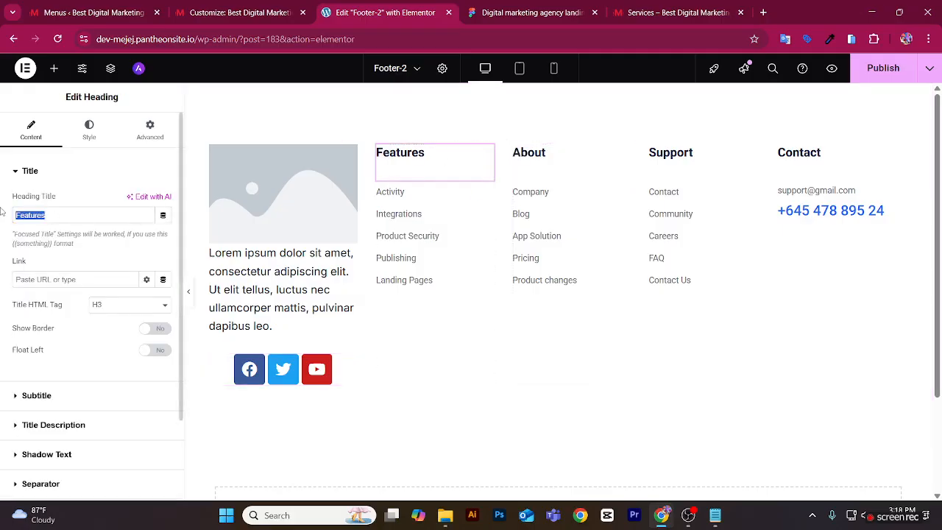
pyautogui.write('Company')
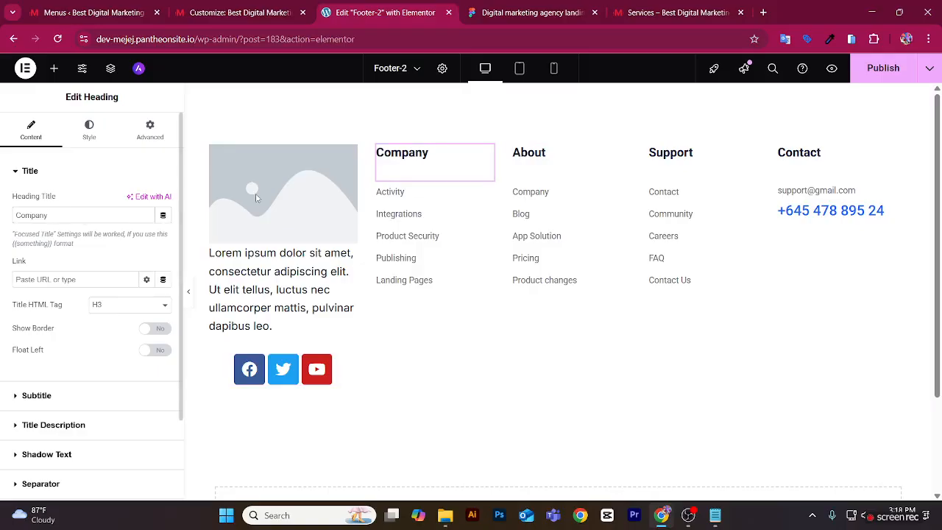
# Delete the About and Support column containers from the footer.
pyautogui.rightClick(519, 153)
pyautogui.click(543, 470)
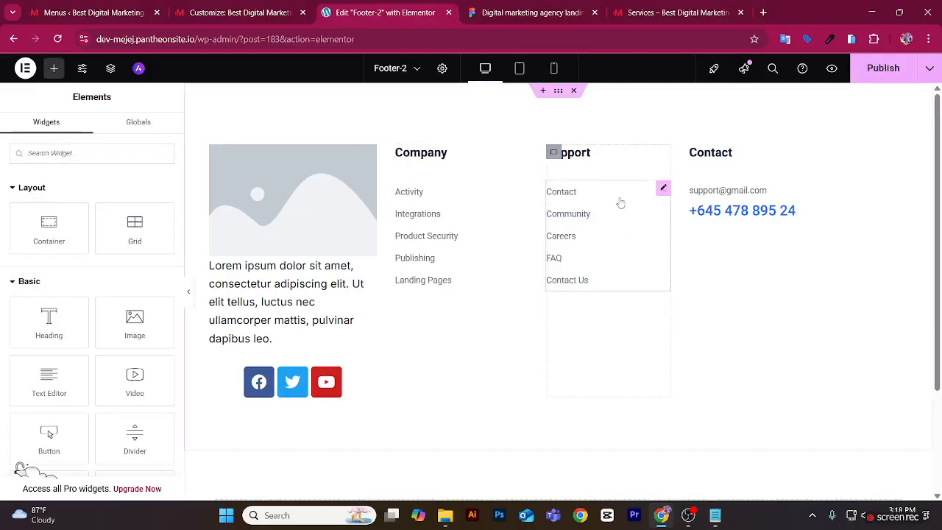
pyautogui.rightClick(558, 159)
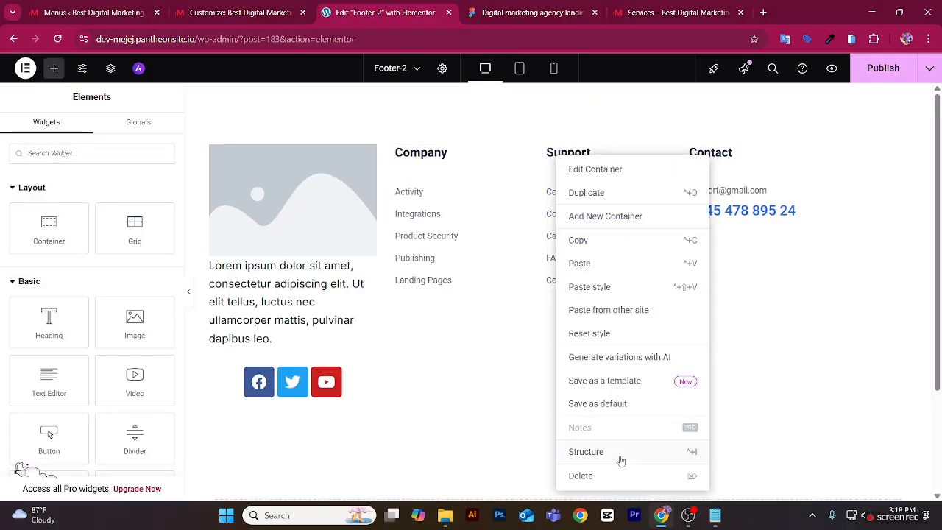
pyautogui.click(597, 478)
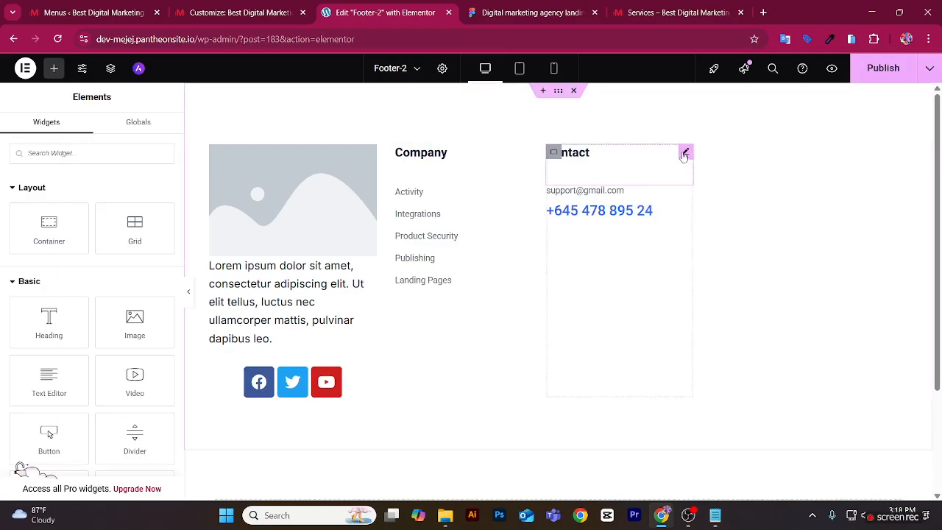
# Change the Contact column's heading title to "Our Latest News".
pyautogui.click(685, 154)
pyautogui.moveTo(44, 215); pyautogui.dragTo(2, 195)
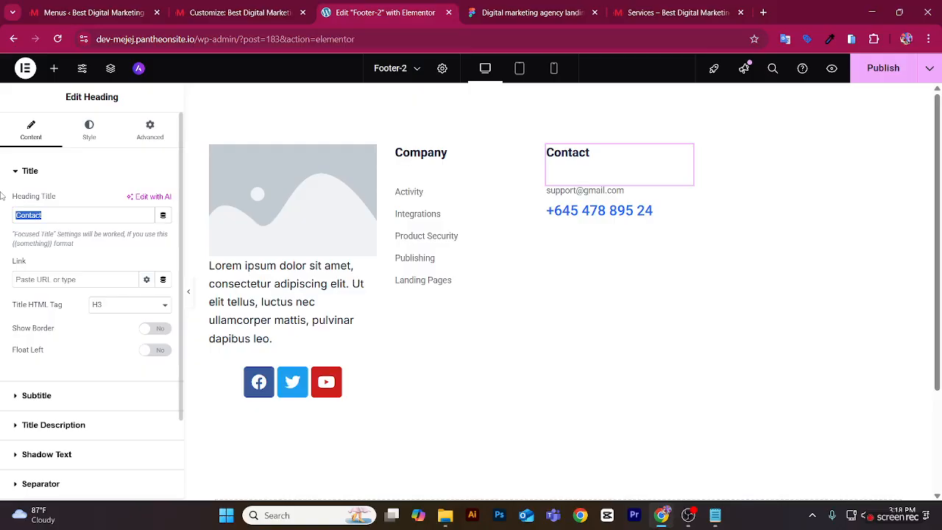
pyautogui.write('Ou')
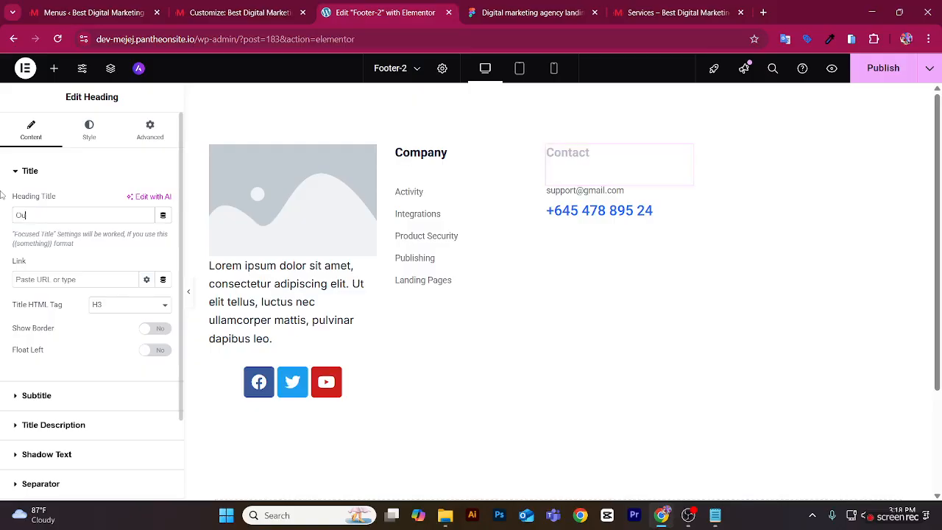
pyautogui.write('r Latest News')
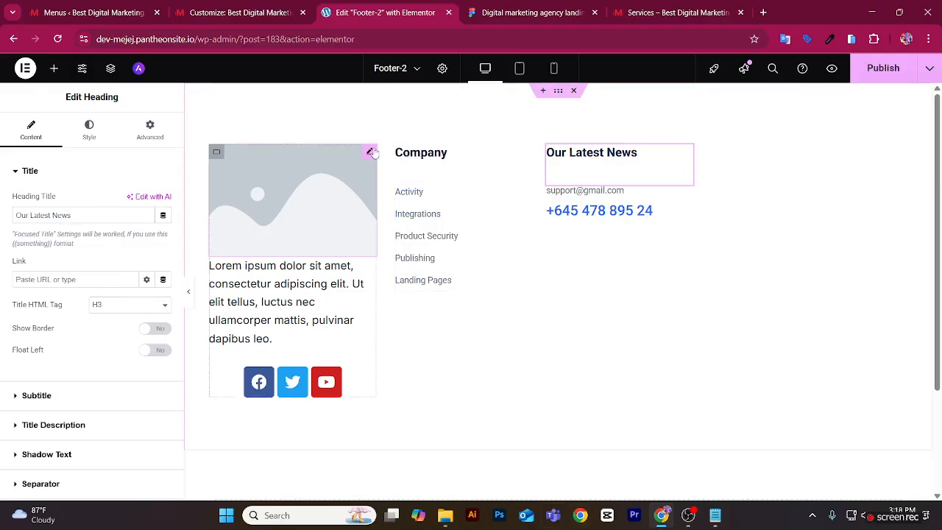
# Set the first column's placeholder image to the red DeMo-1.png logo from the media library.
pyautogui.click(373, 152)
pyautogui.click(107, 268)
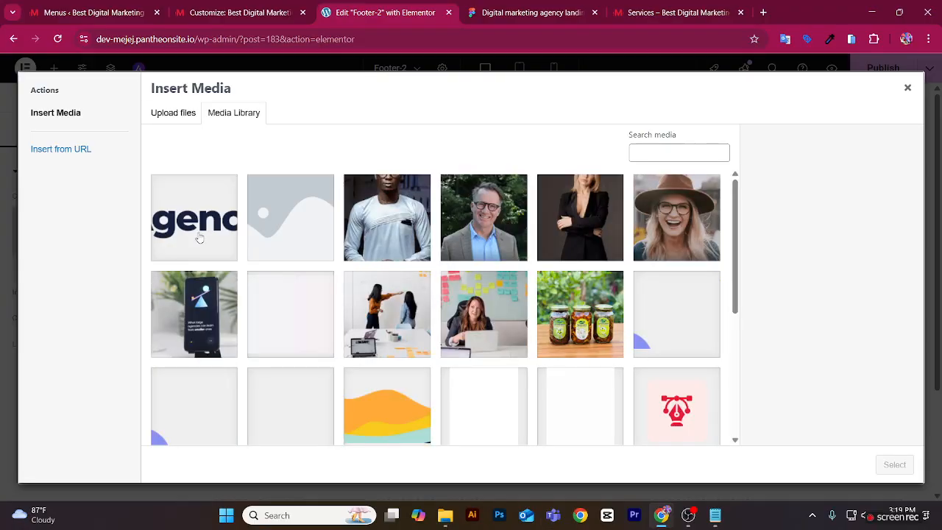
pyautogui.click(173, 113)
pyautogui.click(234, 113)
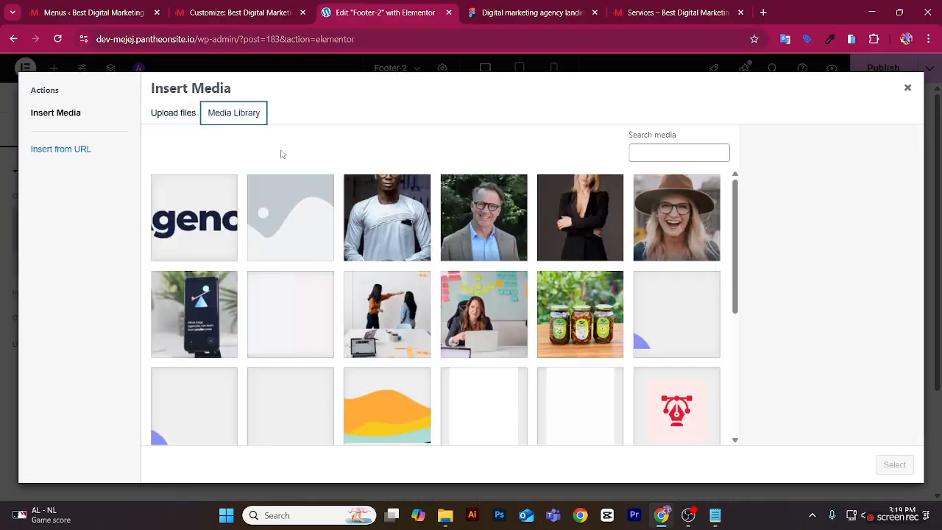
pyautogui.scroll(-3, 547, 343)
pyautogui.scroll(-1, 547, 344)
pyautogui.click(508, 359)
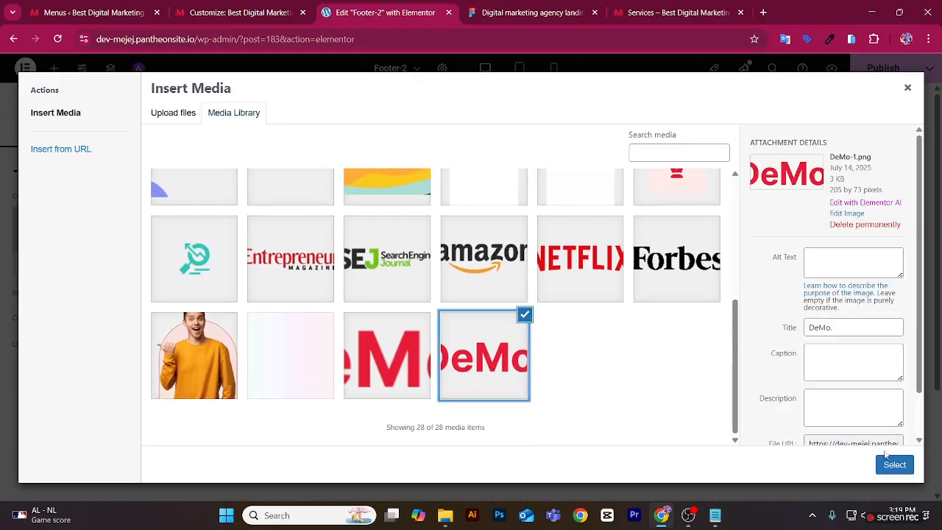
pyautogui.click(891, 469)
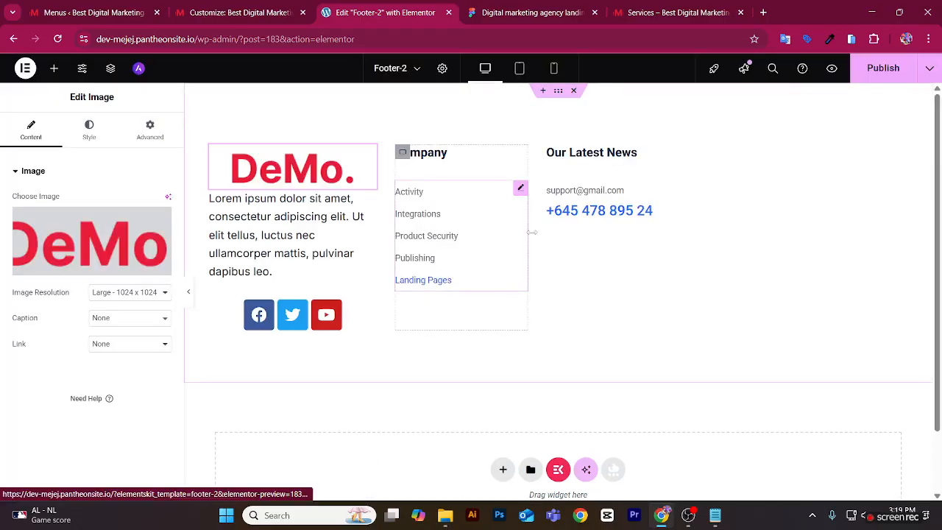
# Give the main footer container a classic background using the pastel gradient image from the media library.
pyautogui.click(558, 92)
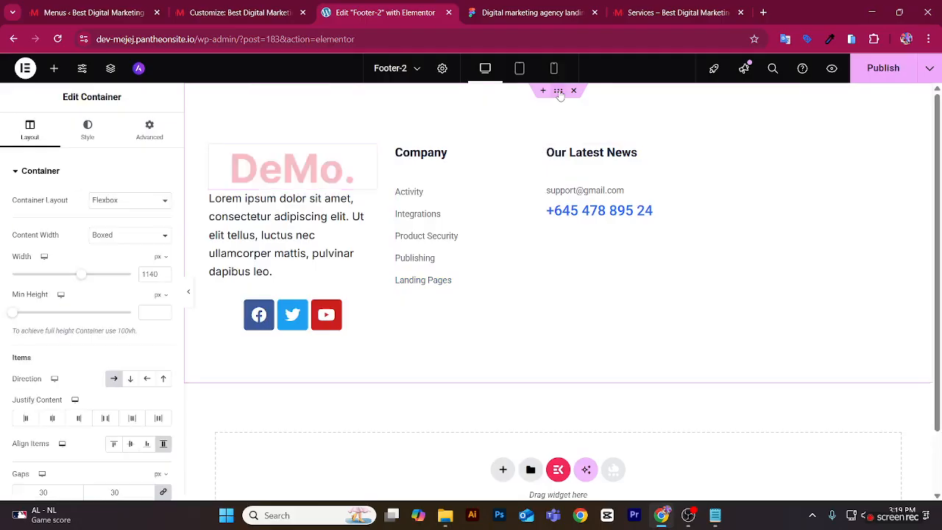
pyautogui.click(88, 131)
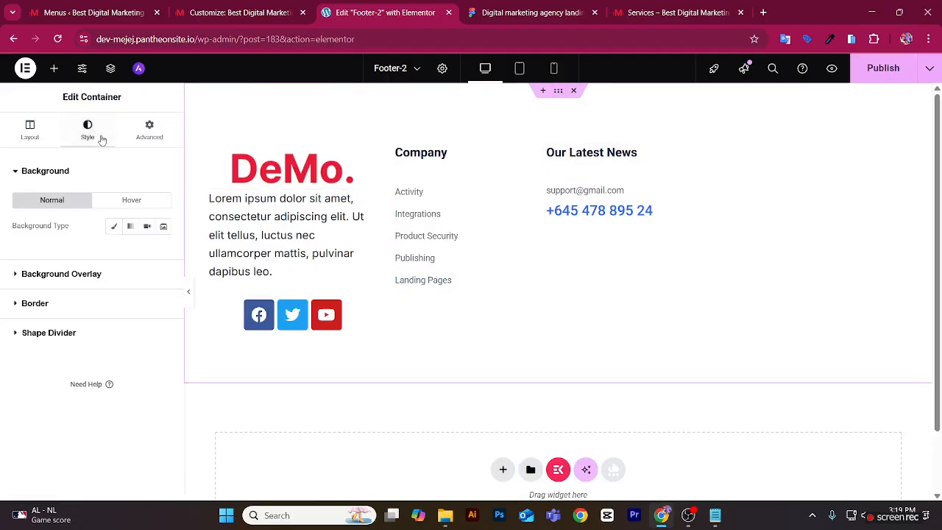
pyautogui.click(113, 228)
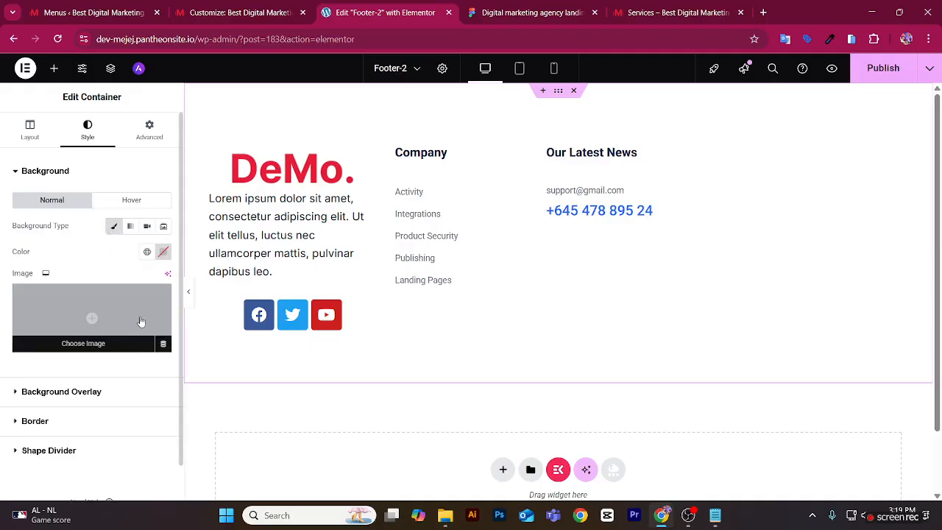
pyautogui.click(83, 344)
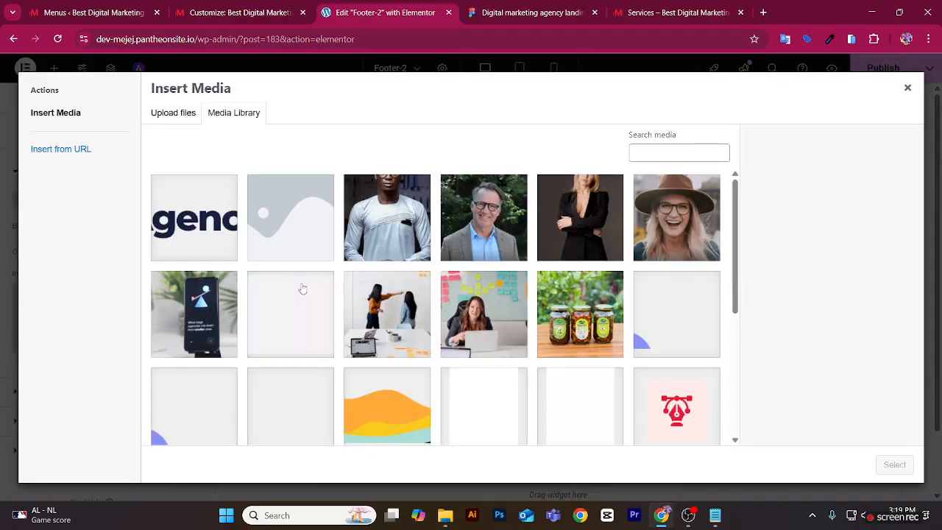
pyautogui.scroll(-3, 564, 303)
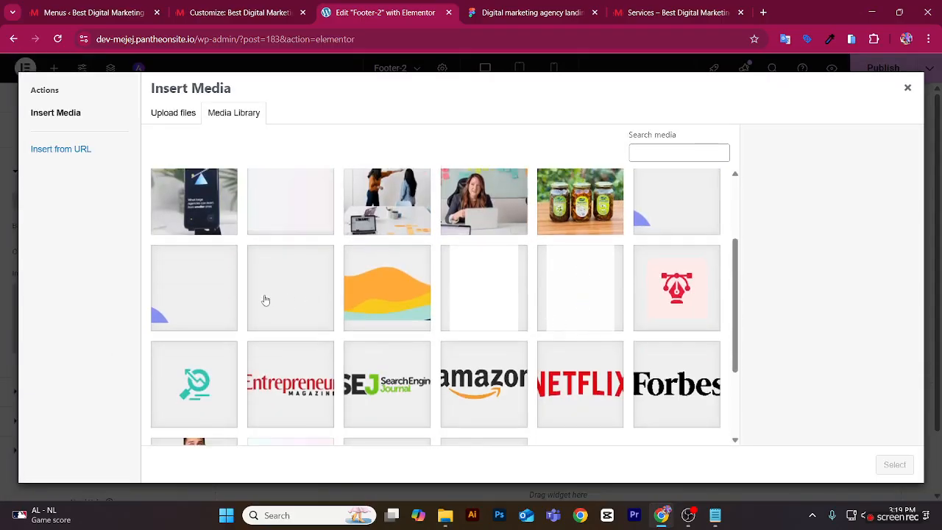
pyautogui.scroll(-3, 266, 312)
pyautogui.scroll(3, 265, 315)
pyautogui.scroll(-3, 265, 315)
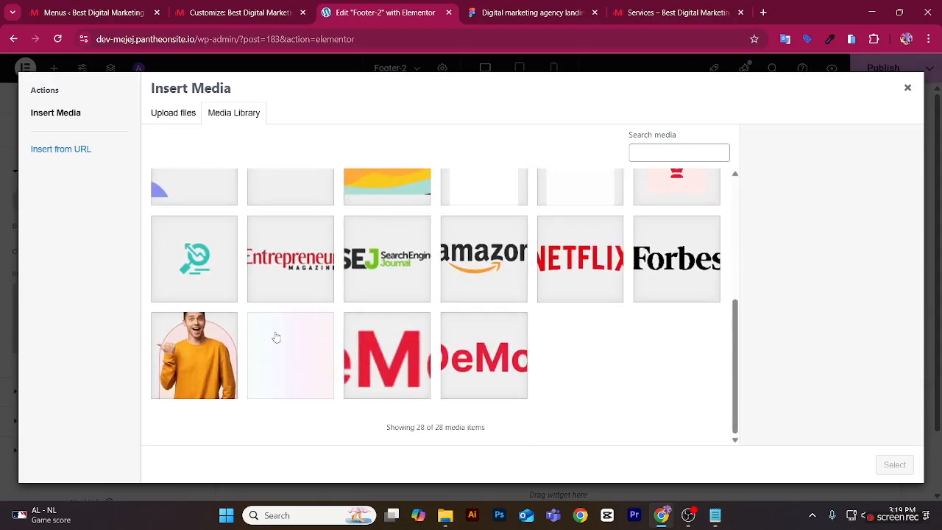
pyautogui.click(273, 331)
pyautogui.click(895, 465)
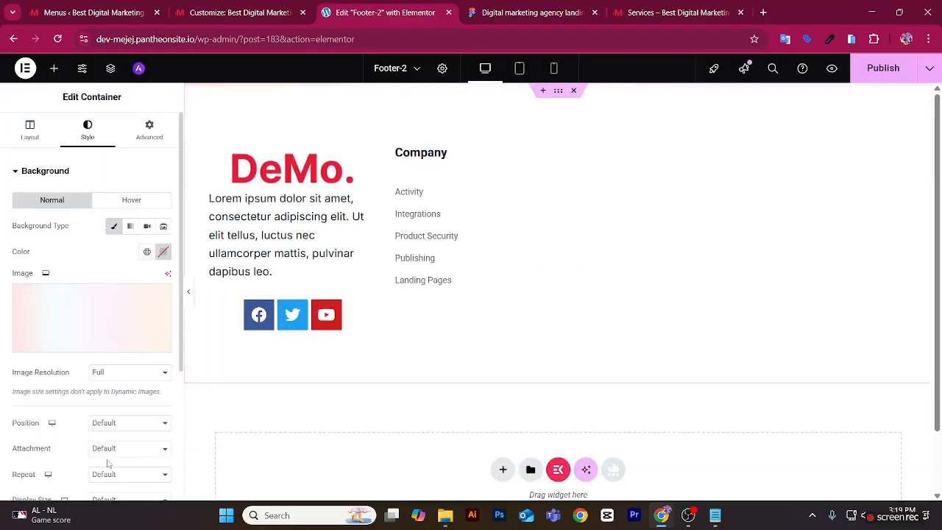
pyautogui.scroll(-1, 152, 381)
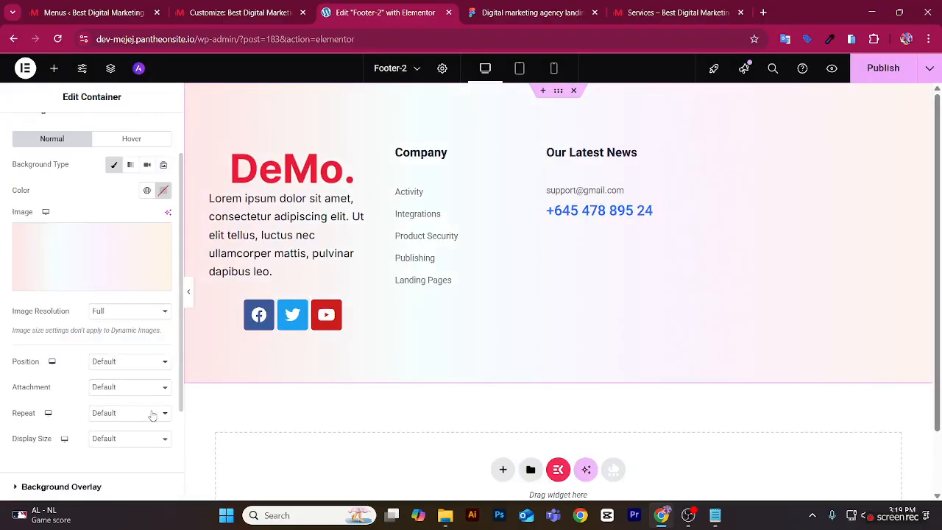
# Set the footer background image to Center Center position, No-repeat and Cover display size.
pyautogui.click(152, 361)
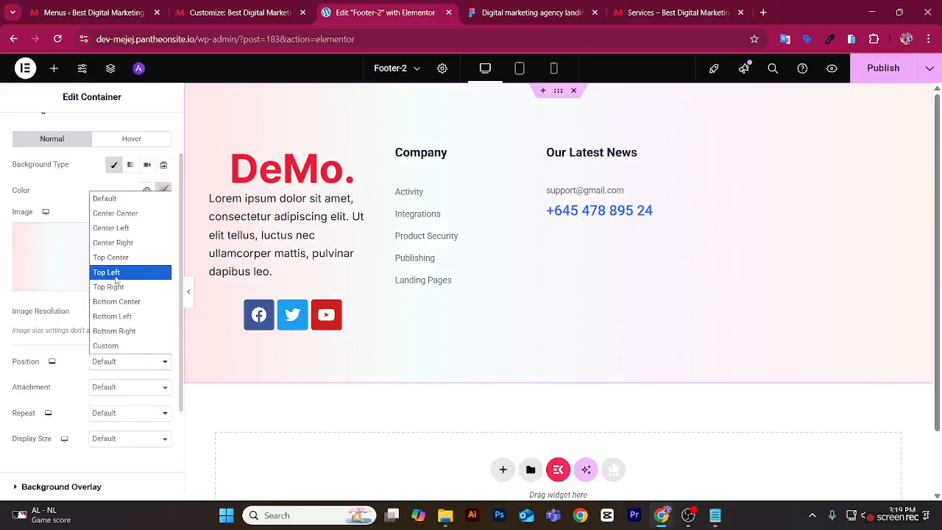
pyautogui.click(127, 211)
pyautogui.click(152, 413)
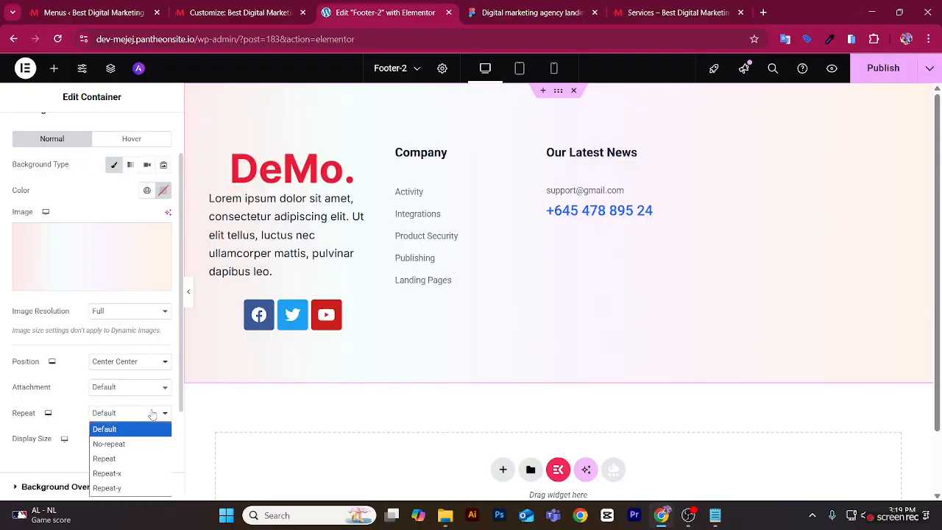
pyautogui.click(133, 444)
pyautogui.click(124, 438)
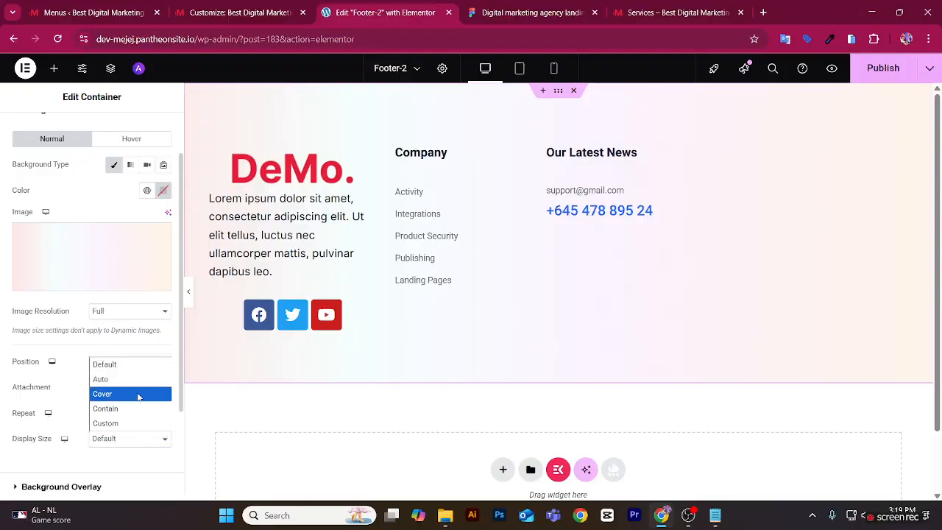
pyautogui.click(140, 391)
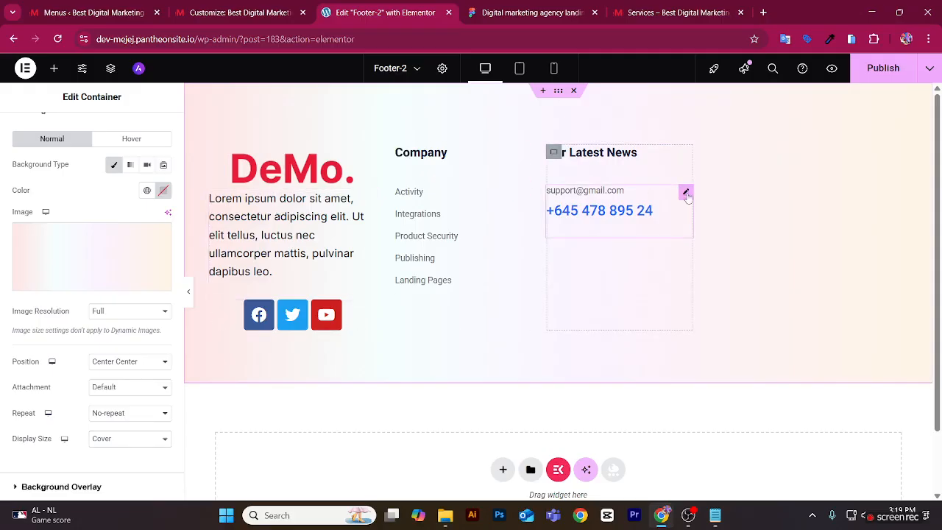
# Replace the contact details widget under the "Our Latest News" heading with a Post List widget.
pyautogui.rightClick(686, 195)
pyautogui.click(711, 465)
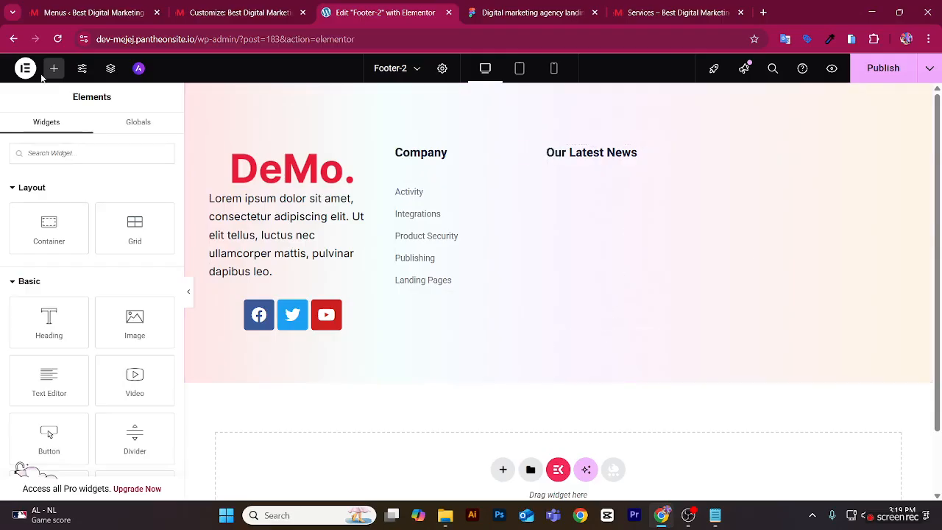
pyautogui.click(67, 154)
pyautogui.write('post')
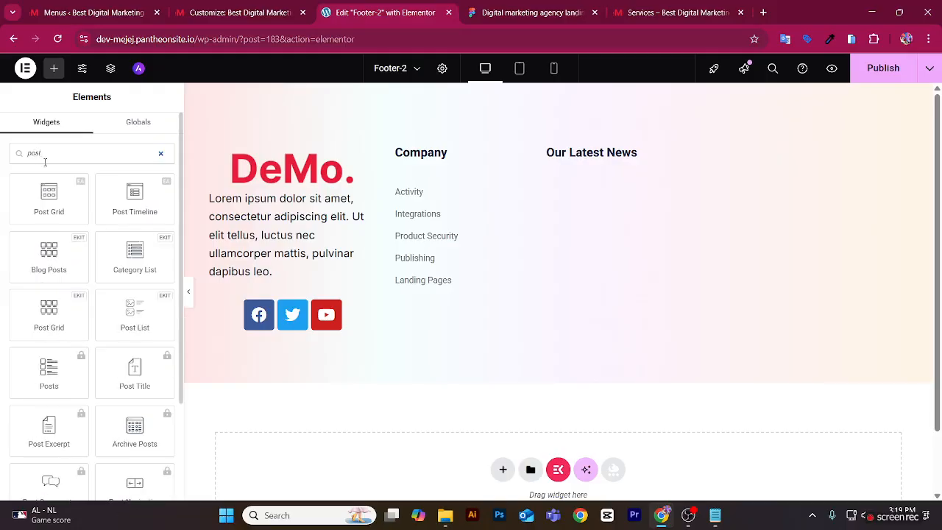
pyautogui.write(' list')
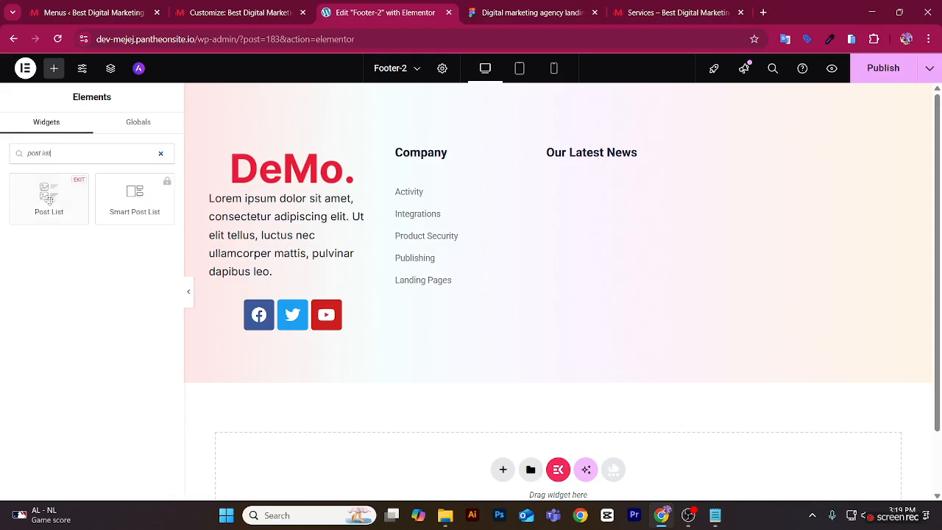
pyautogui.moveTo(47, 199); pyautogui.dragTo(587, 178)
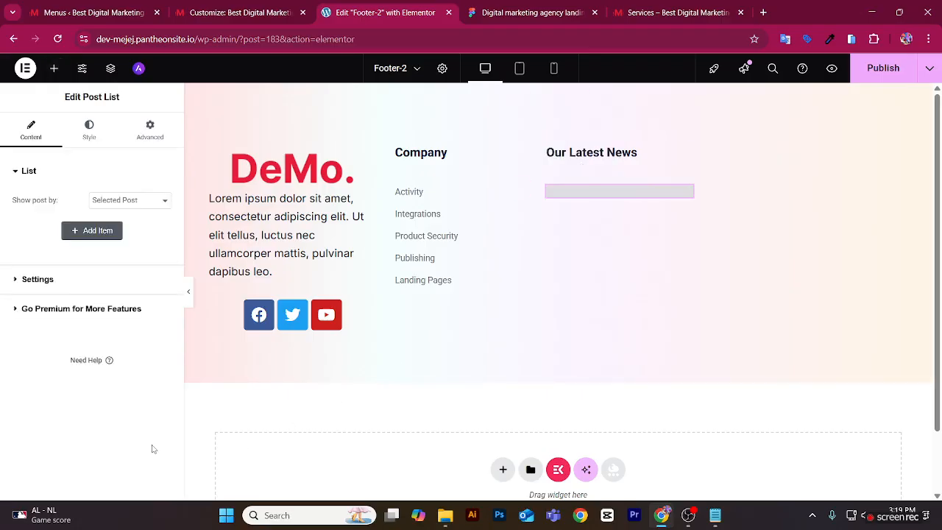
# Set the post list to show recent posts with a post limit of 2.
pyautogui.click(148, 200)
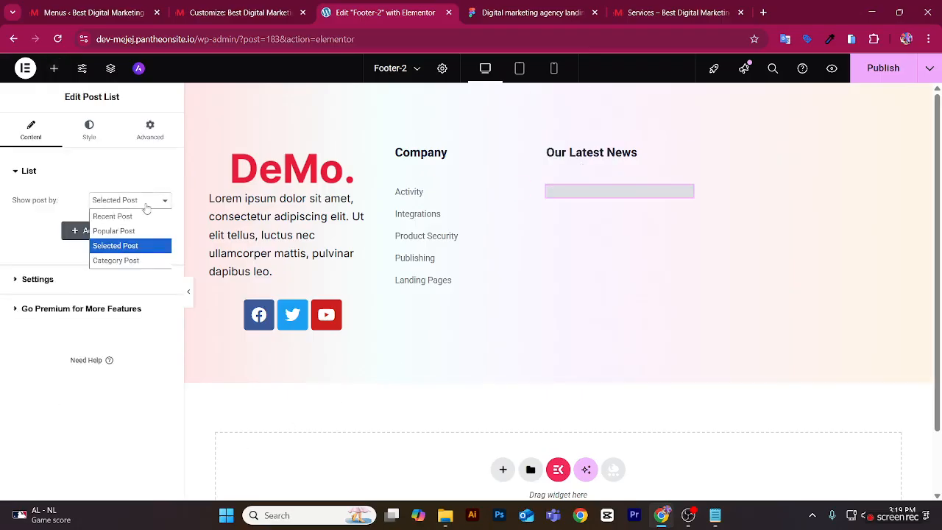
pyautogui.click(111, 214)
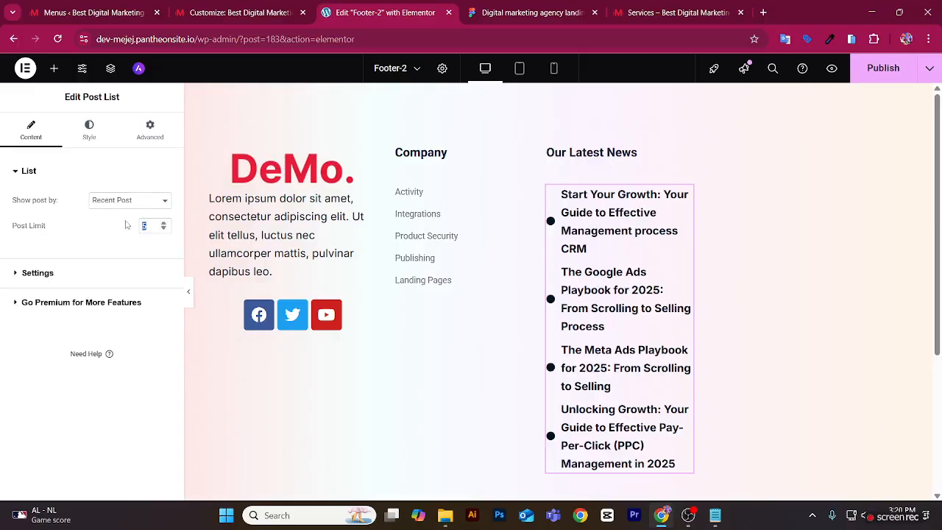
pyautogui.write('3')
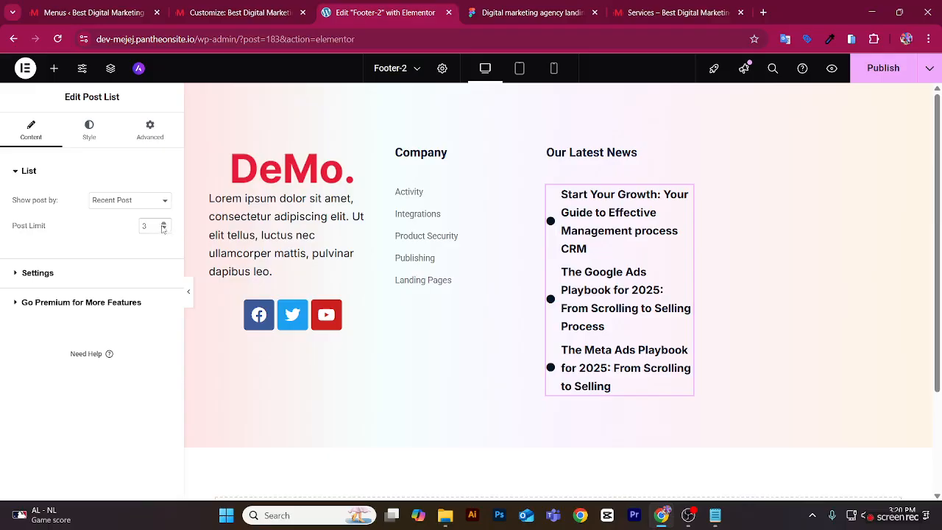
pyautogui.click(163, 224)
pyautogui.click(163, 224)
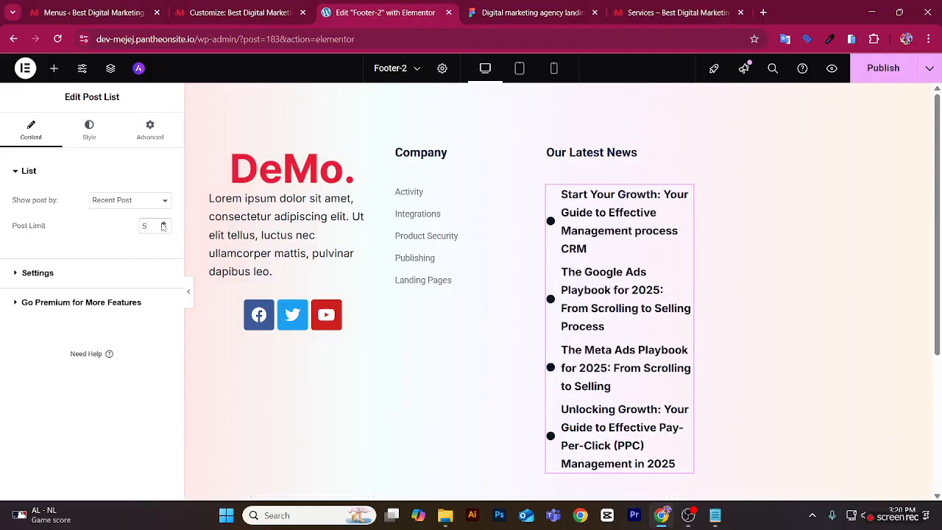
pyautogui.click(163, 228)
pyautogui.click(164, 228)
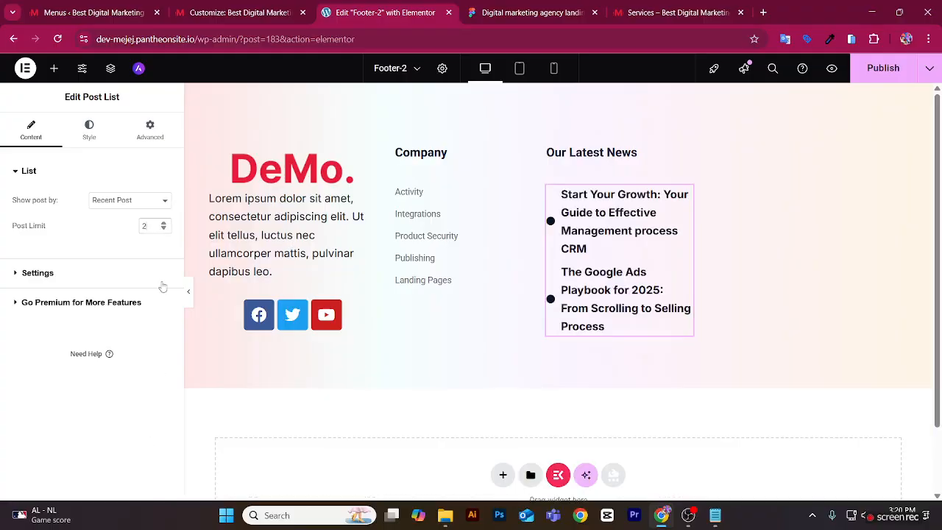
# Show the featured image, meta and date meta for each item in the post list.
pyautogui.click(85, 278)
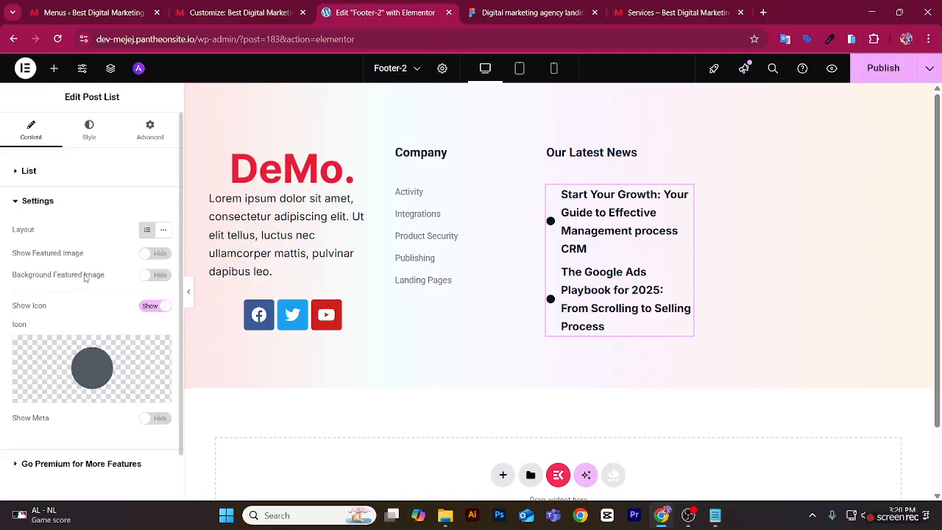
pyautogui.click(167, 253)
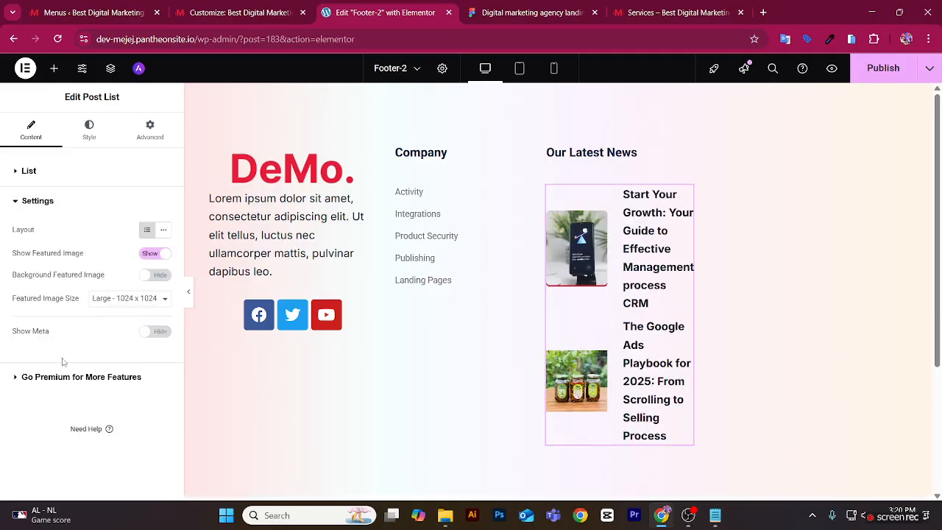
pyautogui.click(167, 333)
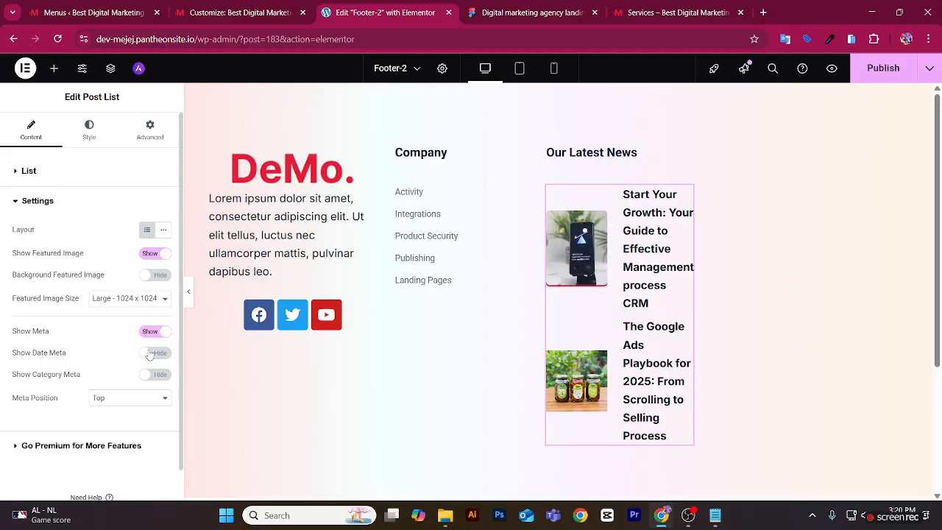
pyautogui.click(160, 355)
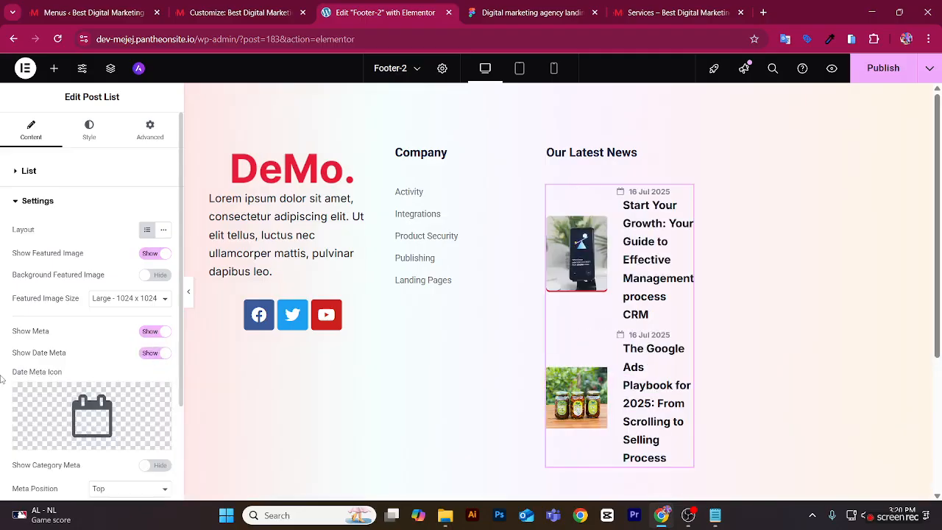
# Widen the "Our Latest News" column container to 45%.
pyautogui.click(553, 152)
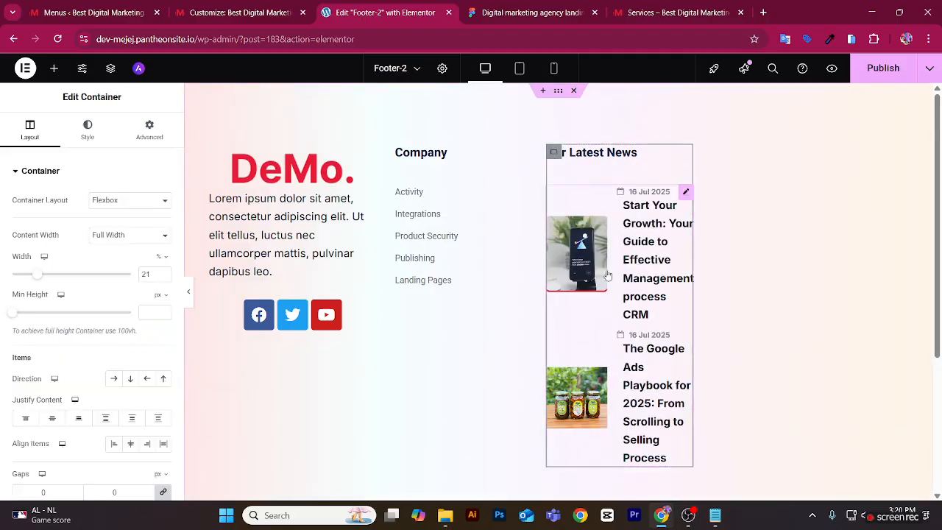
pyautogui.moveTo(39, 274); pyautogui.dragTo(71, 280)
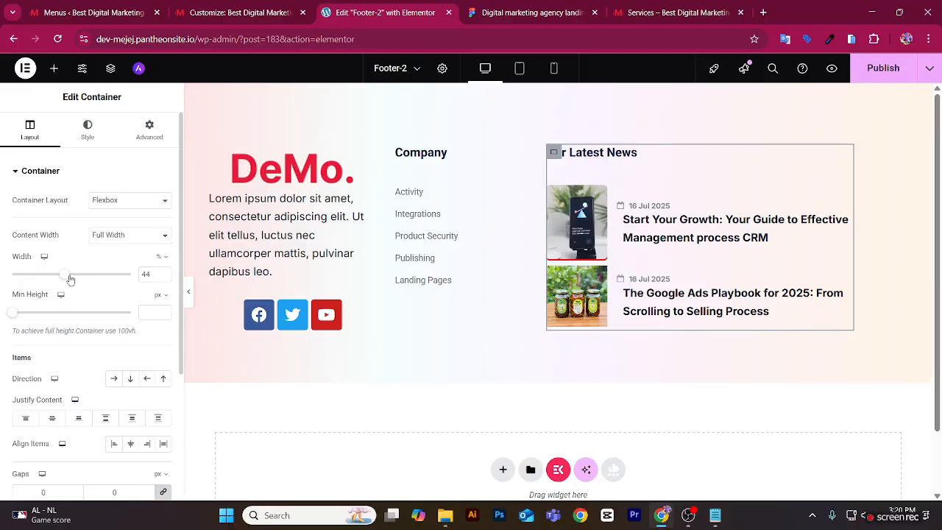
pyautogui.click(163, 272)
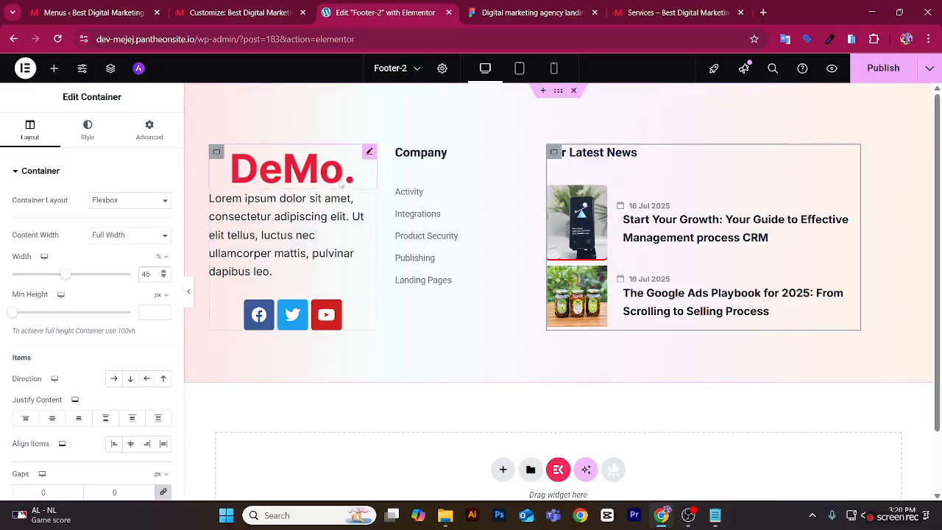
# Replace the lorem ipsum under the logo with the "FindBestSEO has ranked PageTraffic..." description copied from the Figma footer design, and preview the footer at full width.
pyautogui.click(368, 199)
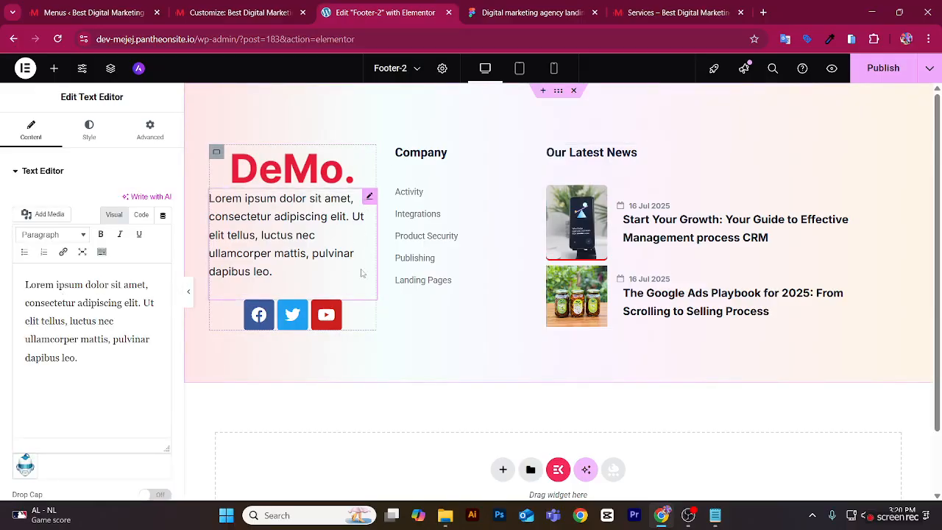
pyautogui.click(277, 6)
pyautogui.click(571, 6)
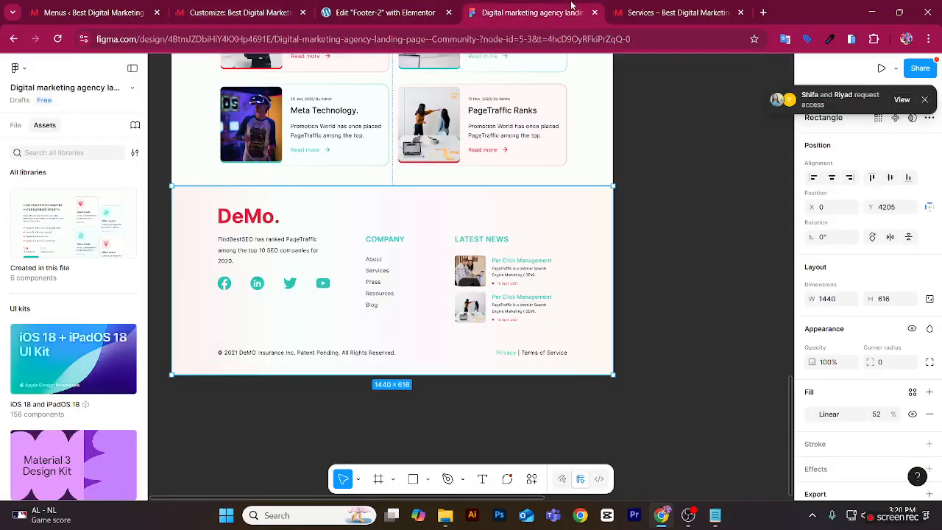
pyautogui.doubleClick(260, 244)
pyautogui.hotkey('ctrl', 'c')
pyautogui.click(359, 8)
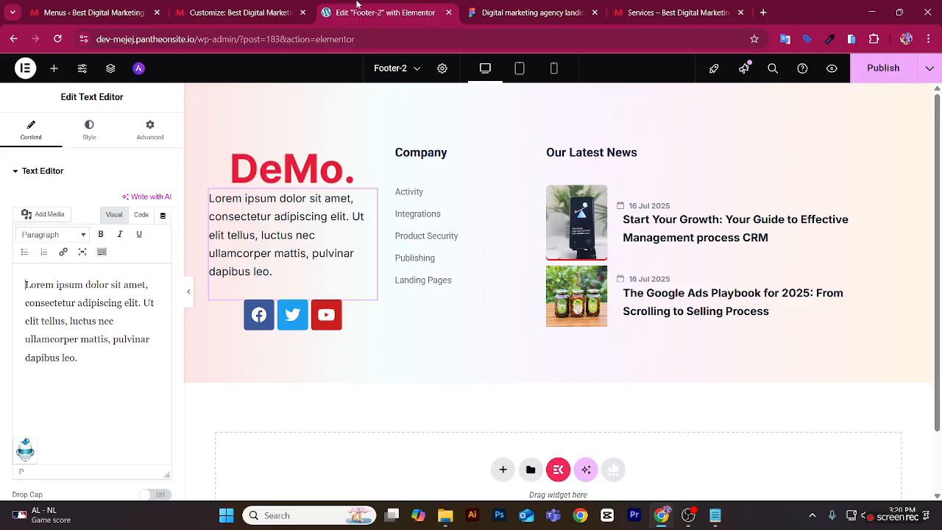
pyautogui.moveTo(85, 358); pyautogui.dragTo(2, 240)
pyautogui.hotkey('ctrl', 'v')
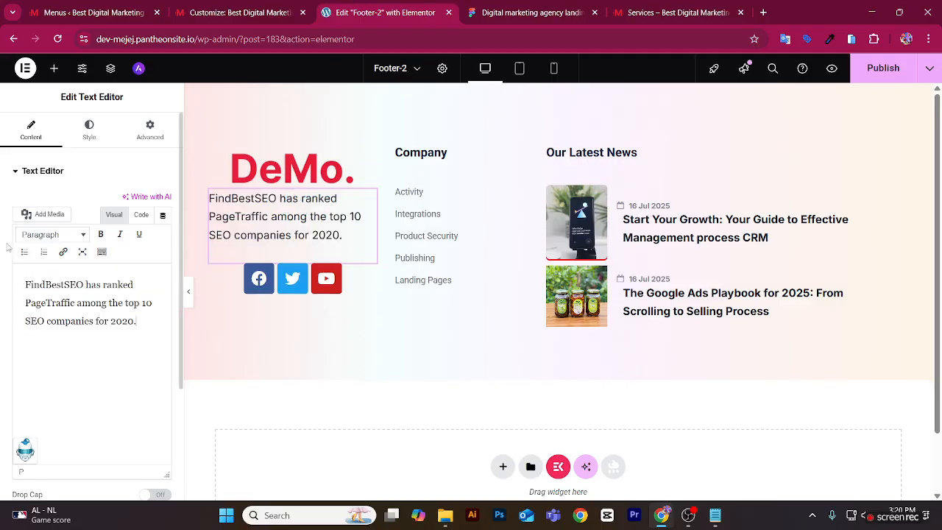
pyautogui.click(188, 292)
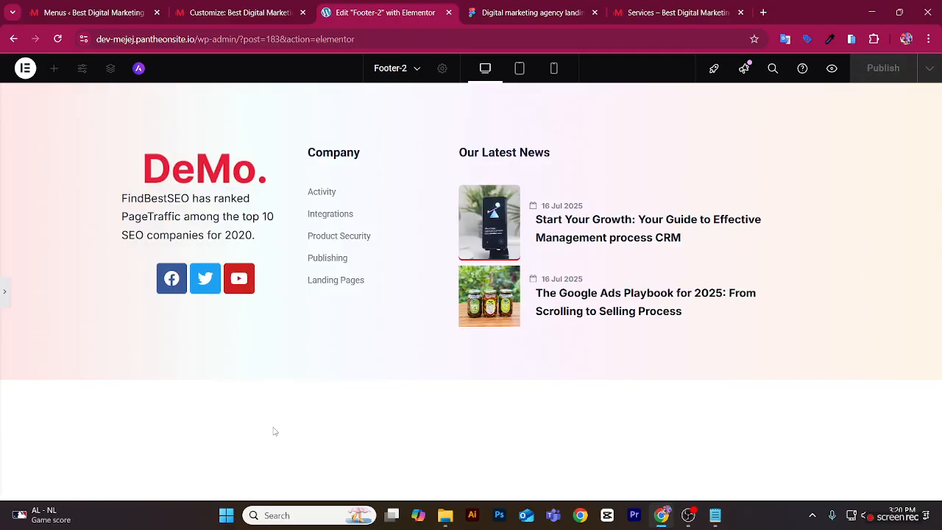
pyautogui.click(2, 292)
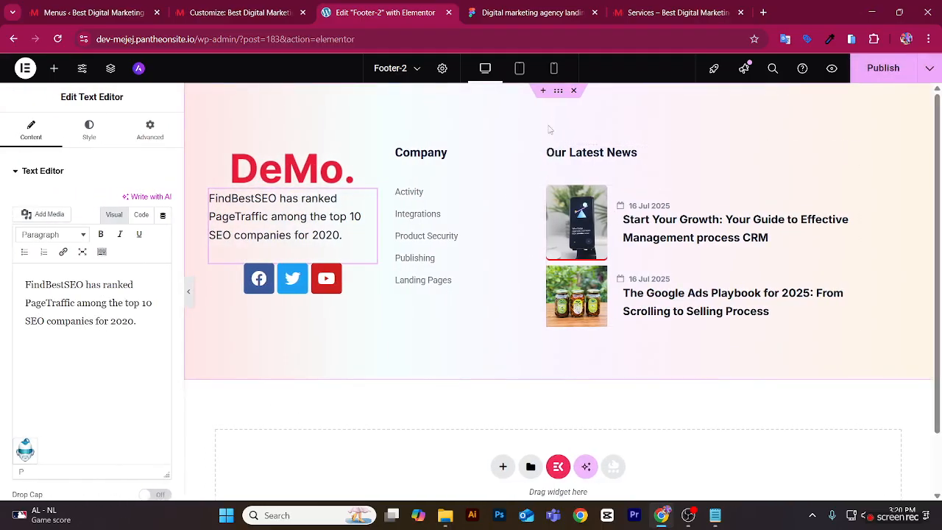
# Compare the main footer container's Justify Content options, set it to Space Around, and preview the footer at full width.
pyautogui.click(559, 94)
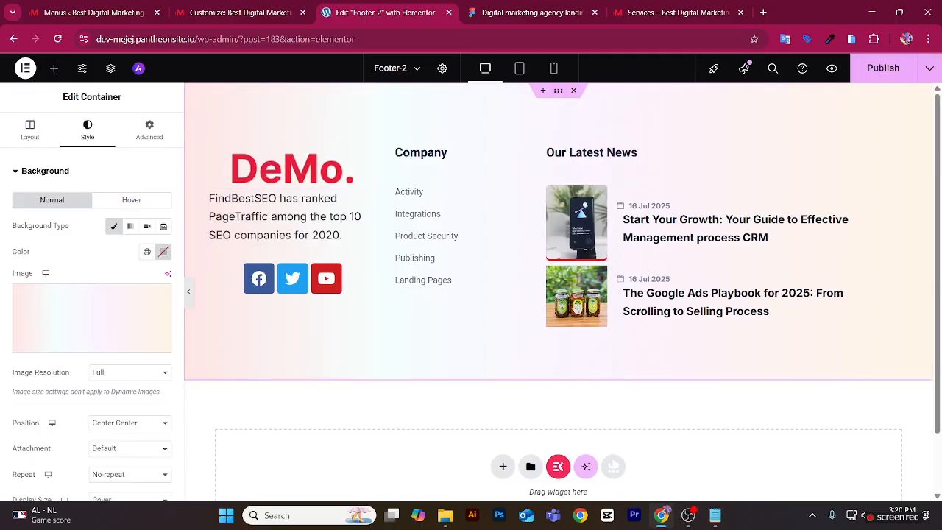
pyautogui.click(29, 133)
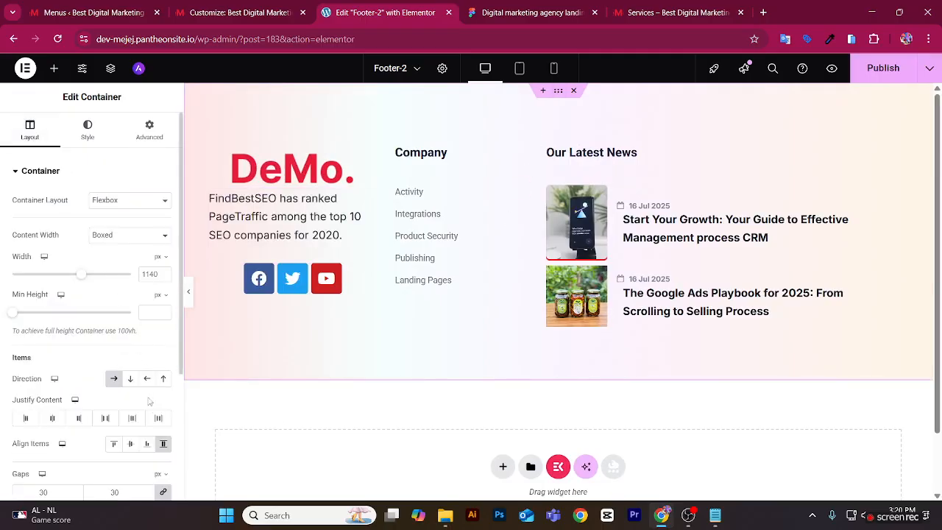
pyautogui.click(159, 418)
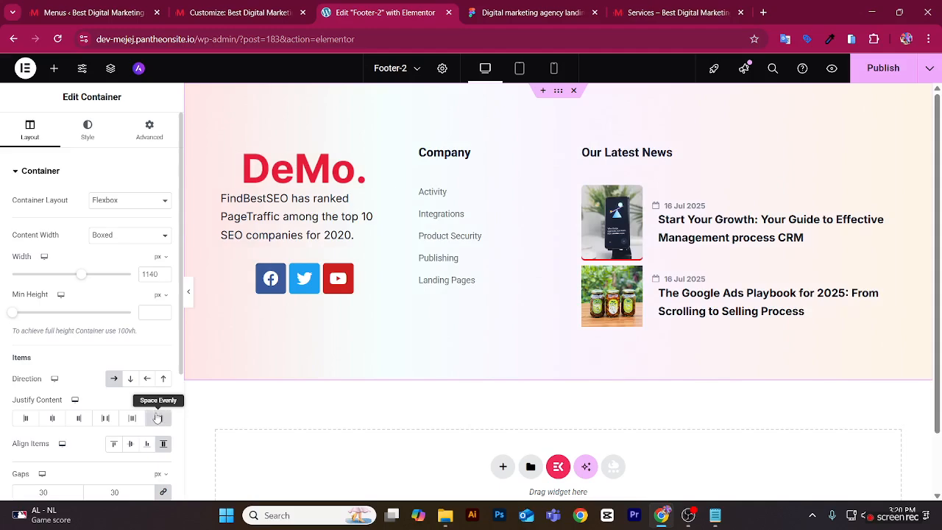
pyautogui.click(132, 418)
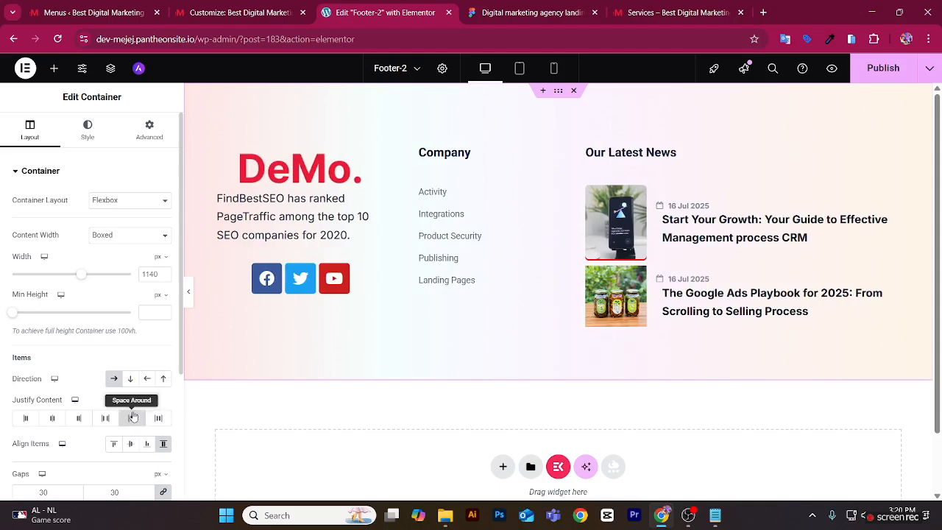
pyautogui.click(52, 418)
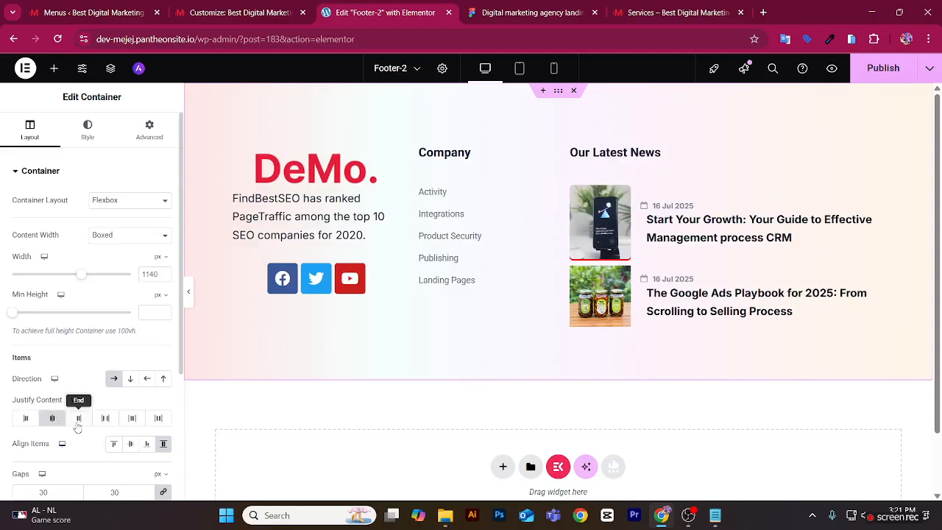
pyautogui.click(78, 420)
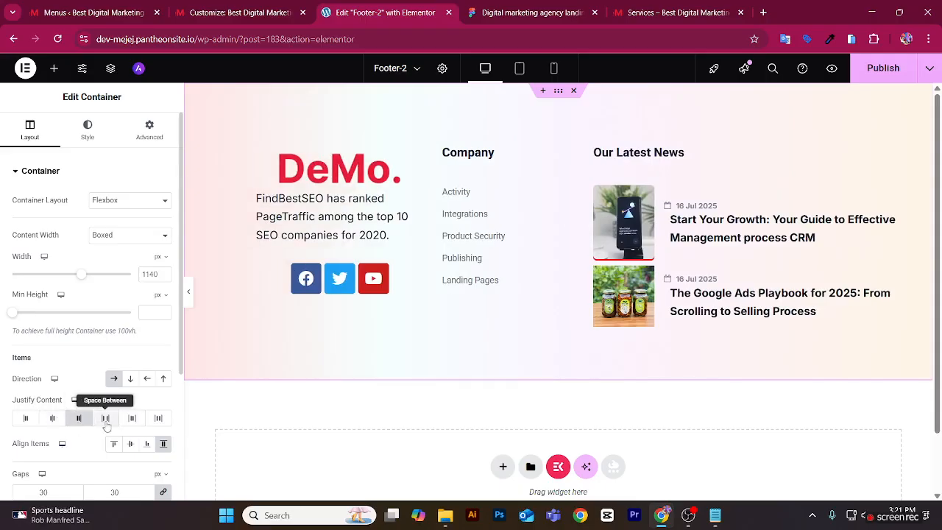
pyautogui.click(107, 424)
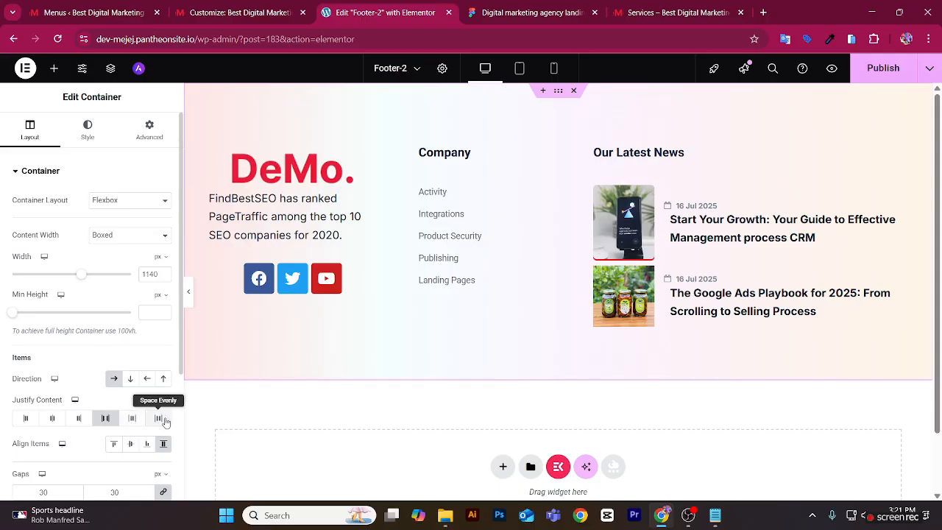
pyautogui.click(163, 420)
pyautogui.click(132, 419)
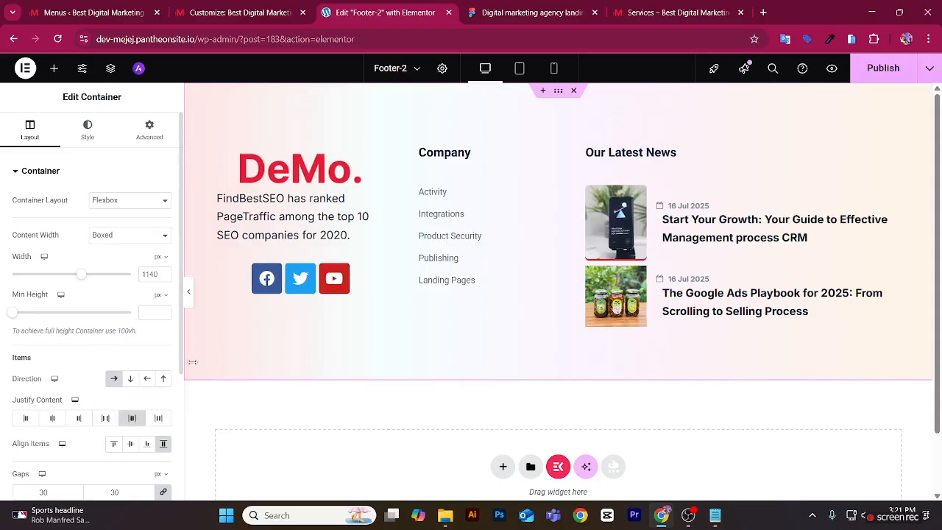
pyautogui.click(188, 293)
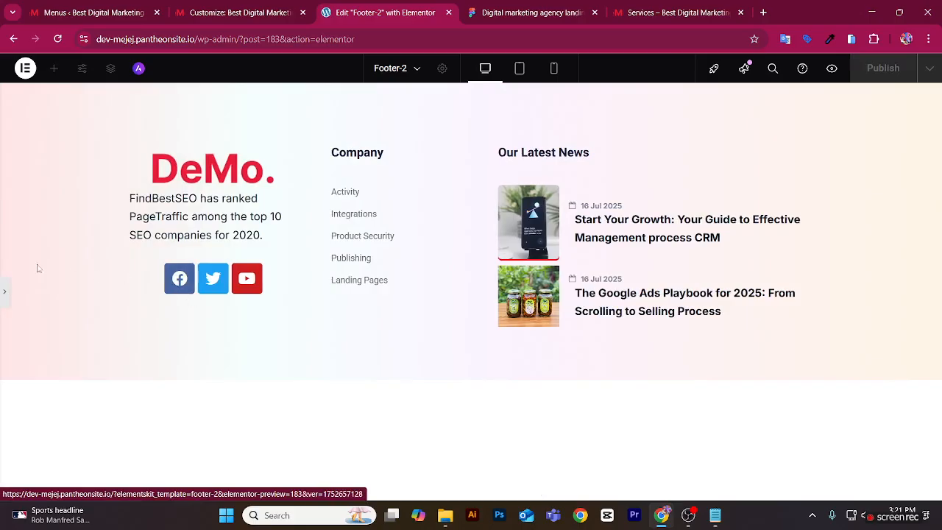
# Duplicate the Facebook item in the footer's social icons and change the copy's icon to Linkedin from the icon library.
pyautogui.click(3, 291)
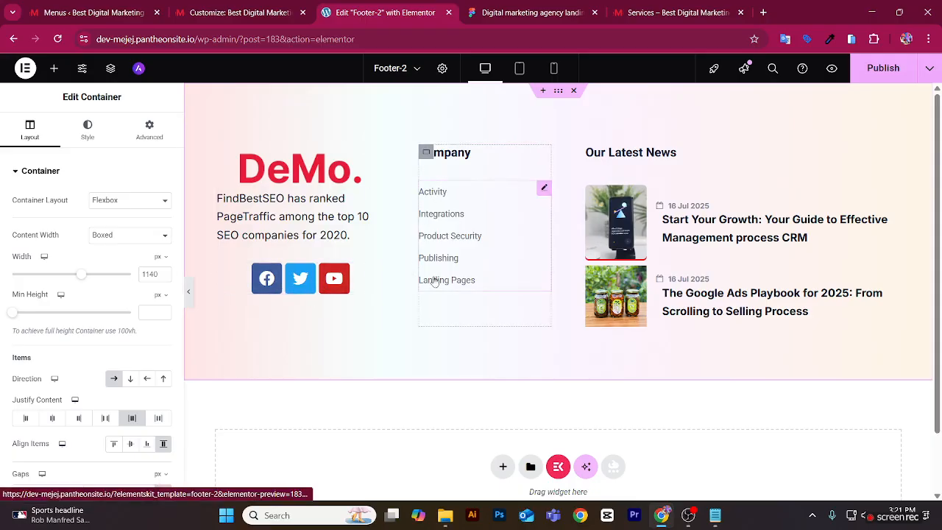
pyautogui.click(377, 271)
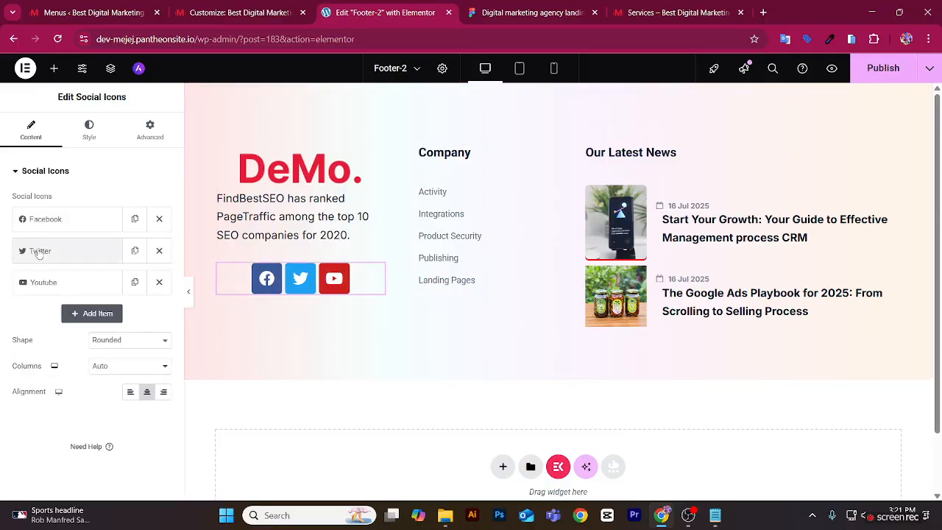
pyautogui.click(135, 219)
pyautogui.click(76, 260)
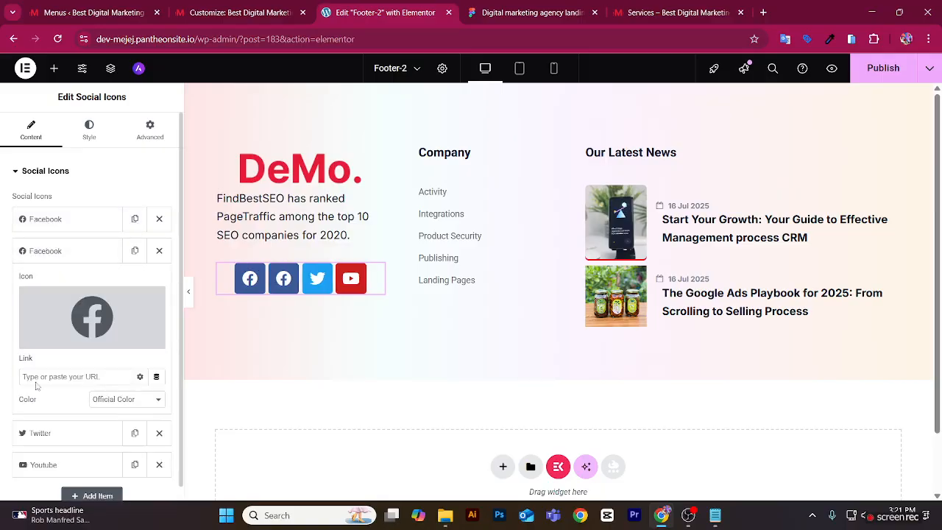
pyautogui.click(51, 339)
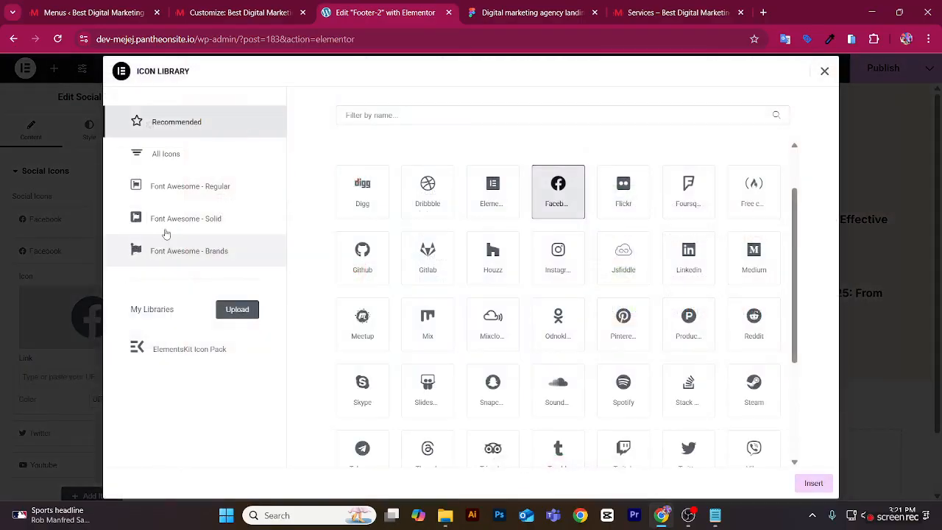
pyautogui.click(476, 114)
pyautogui.write('Li')
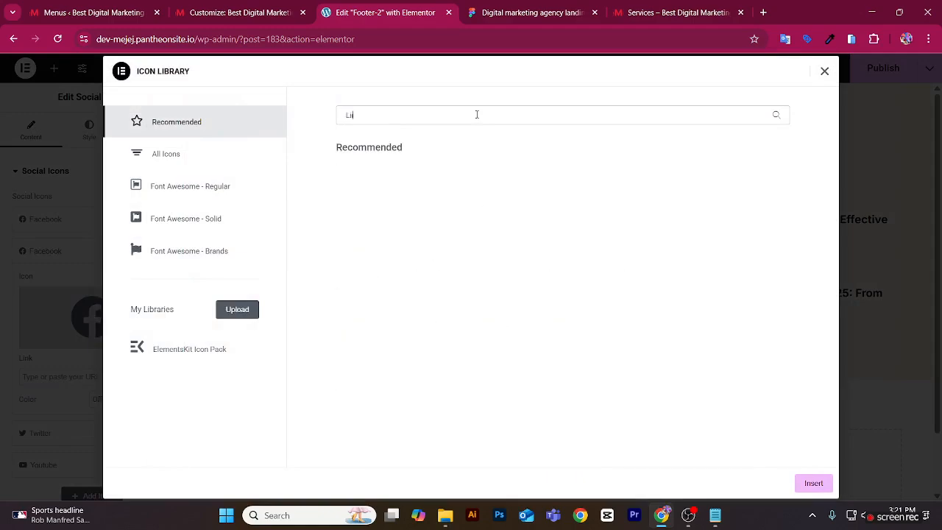
pyautogui.write('nke')
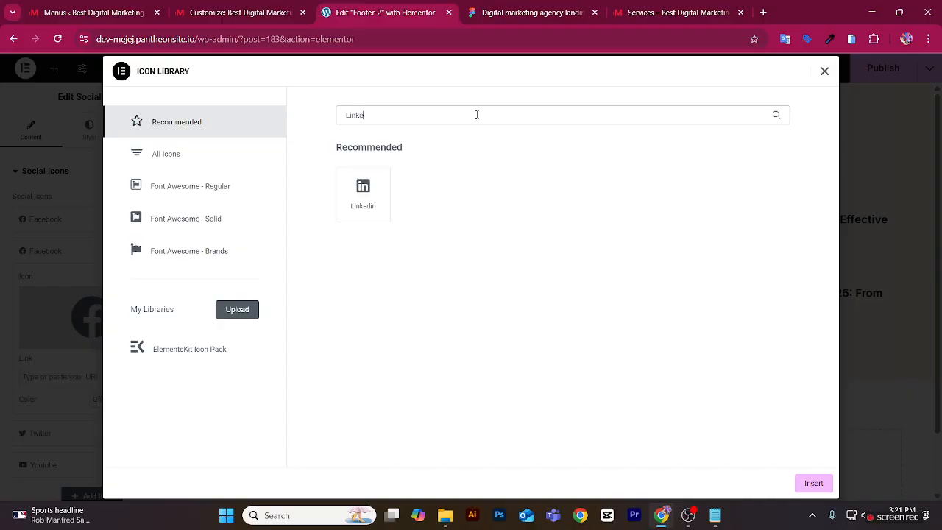
pyautogui.click(354, 201)
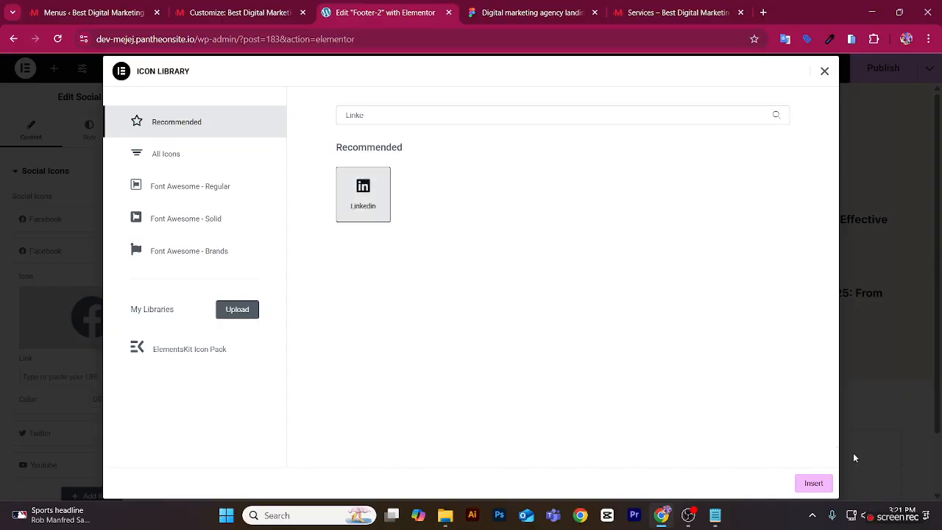
pyautogui.click(829, 483)
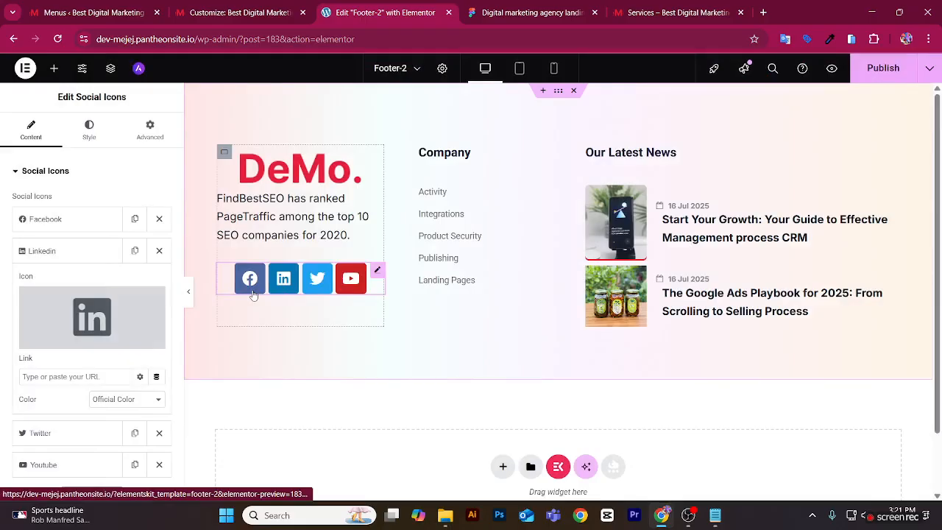
# Switch to the Figma footer design and copy the Facebook icon's colour code 2EC4B6.
pyautogui.click(692, 6)
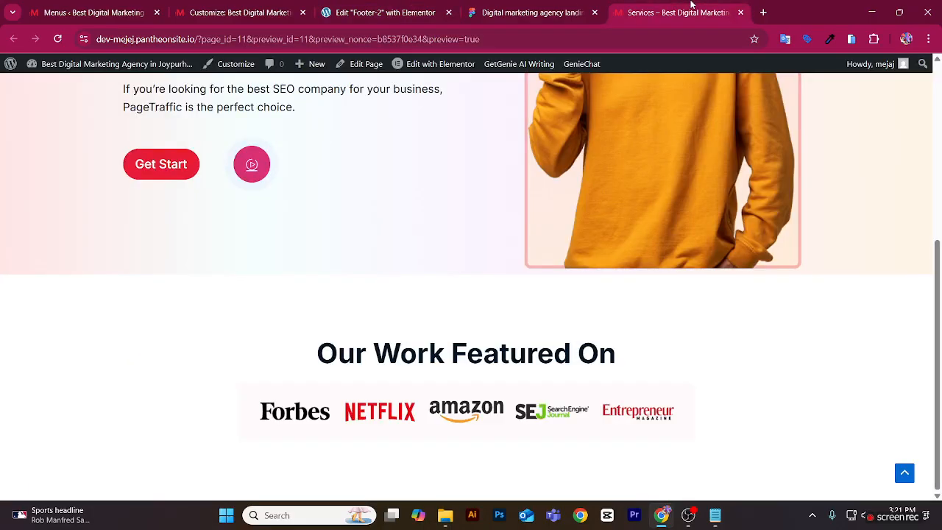
pyautogui.click(551, 6)
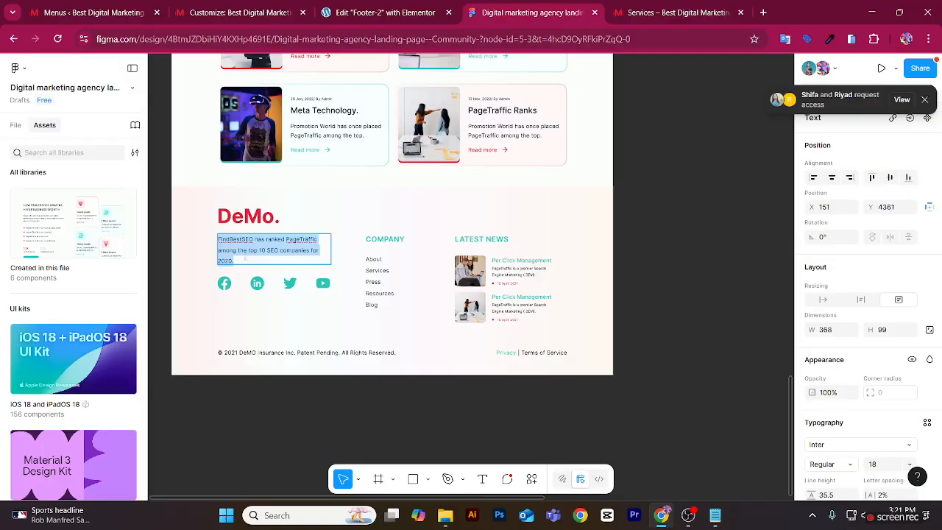
pyautogui.press('Escape')
pyautogui.doubleClick(225, 284)
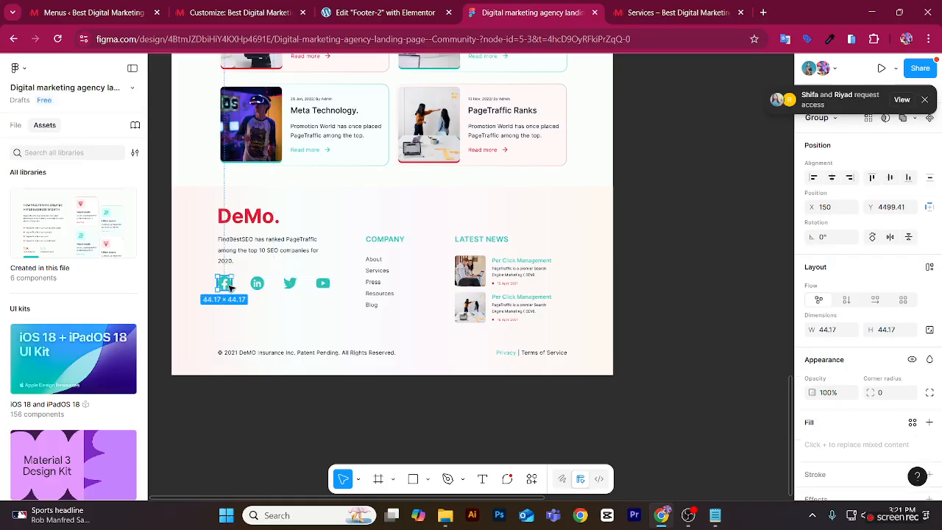
pyautogui.scroll(-3, 835, 370)
pyautogui.click(845, 428)
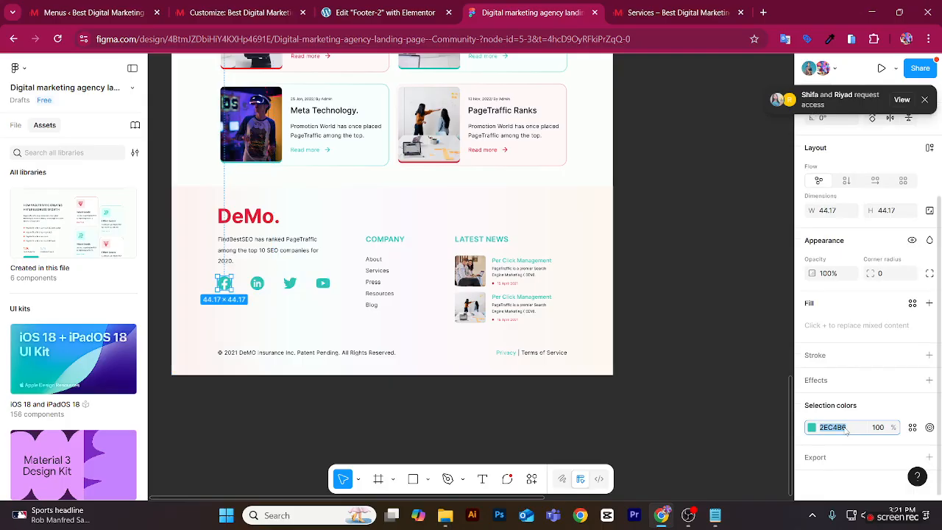
# Return to the Footer-2 template in Elementor and set the social icons' size to 24 px.
pyautogui.click(409, 13)
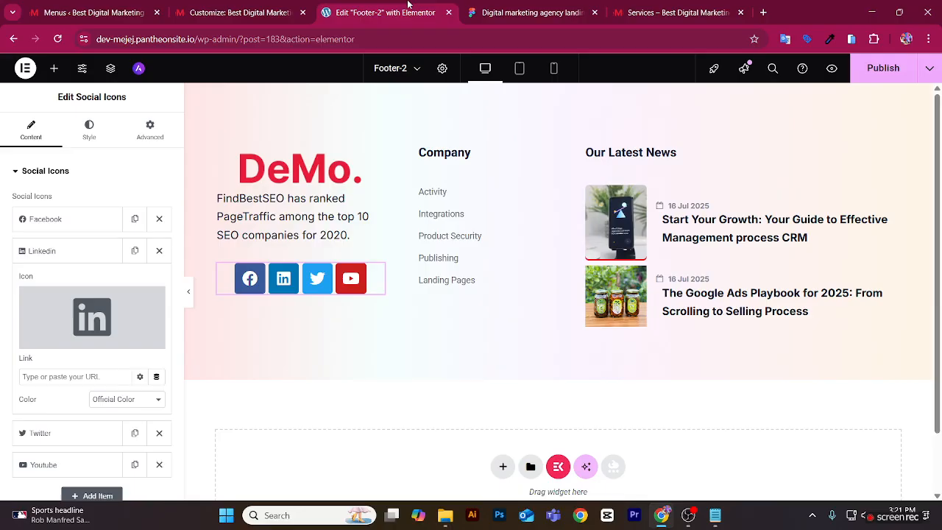
pyautogui.click(94, 253)
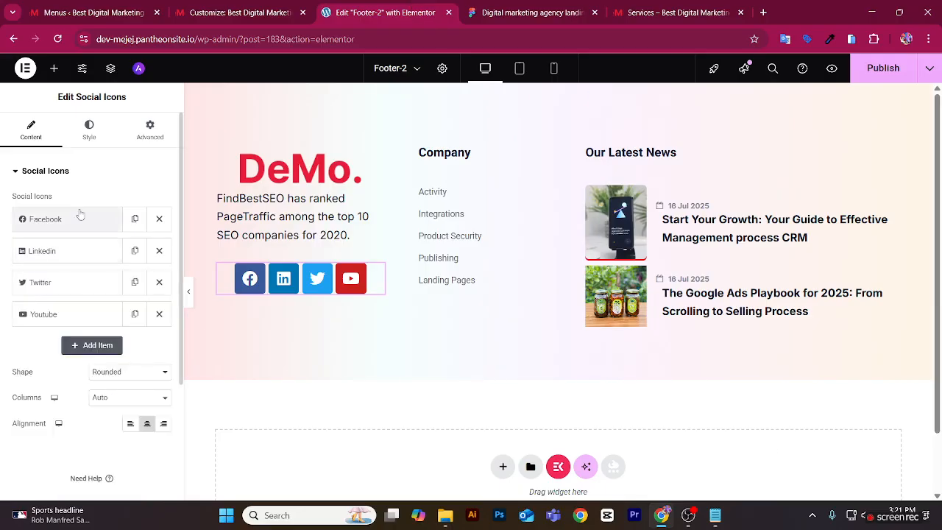
pyautogui.click(87, 133)
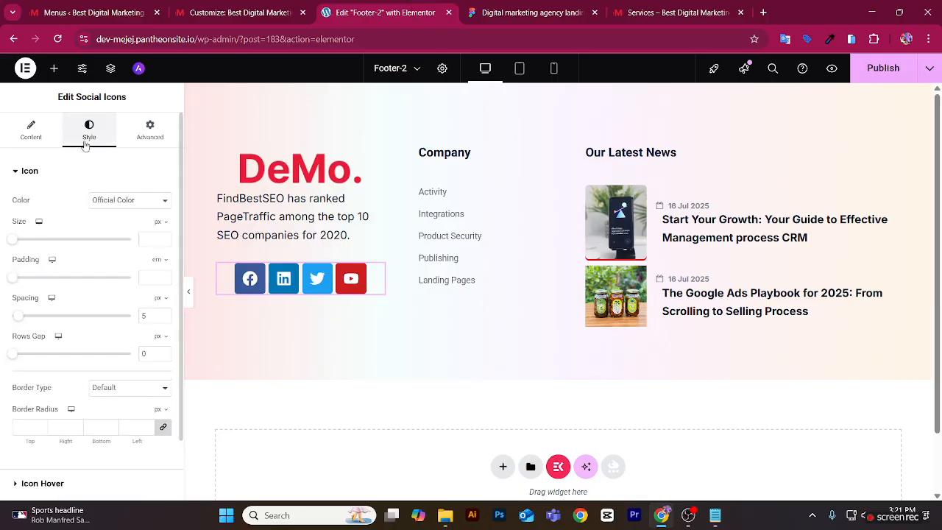
pyautogui.click(149, 240)
pyautogui.write('24')
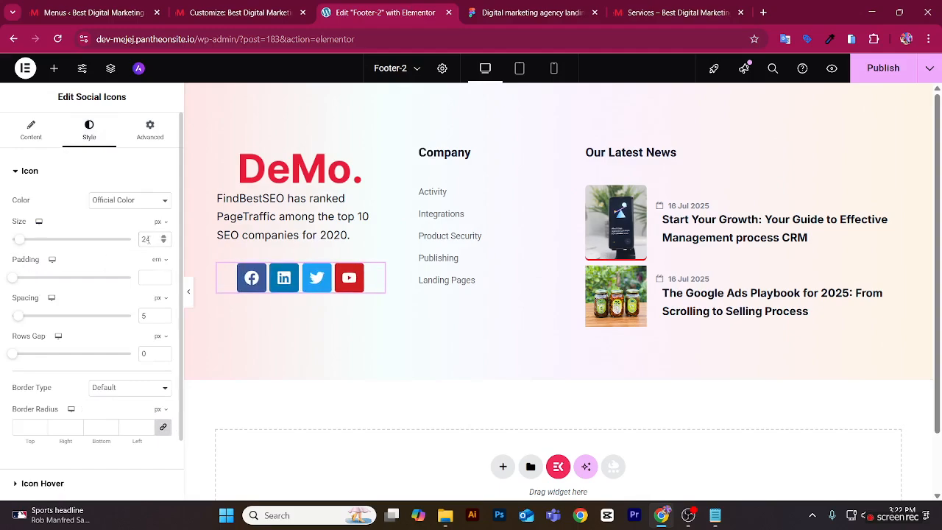
# Switch the social icons to a custom colour and set their primary colour to #2EC4B6.
pyautogui.click(141, 202)
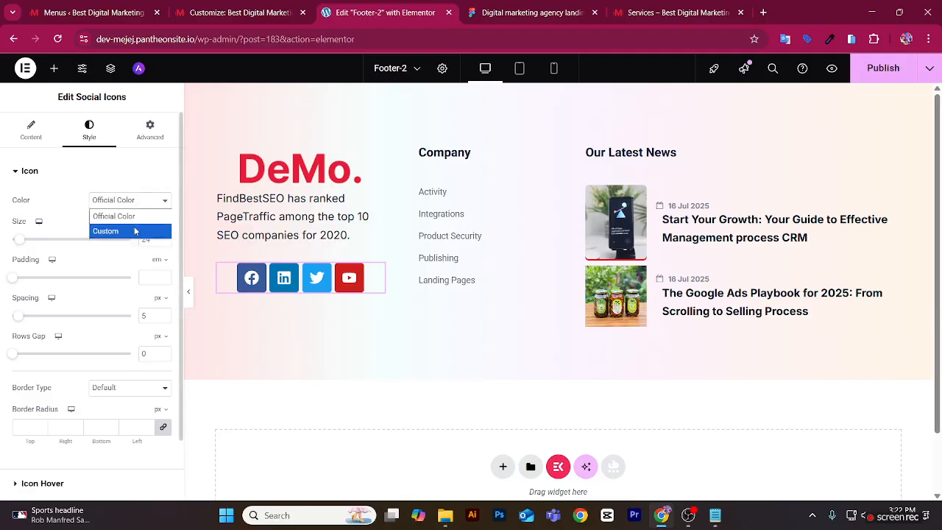
pyautogui.click(138, 229)
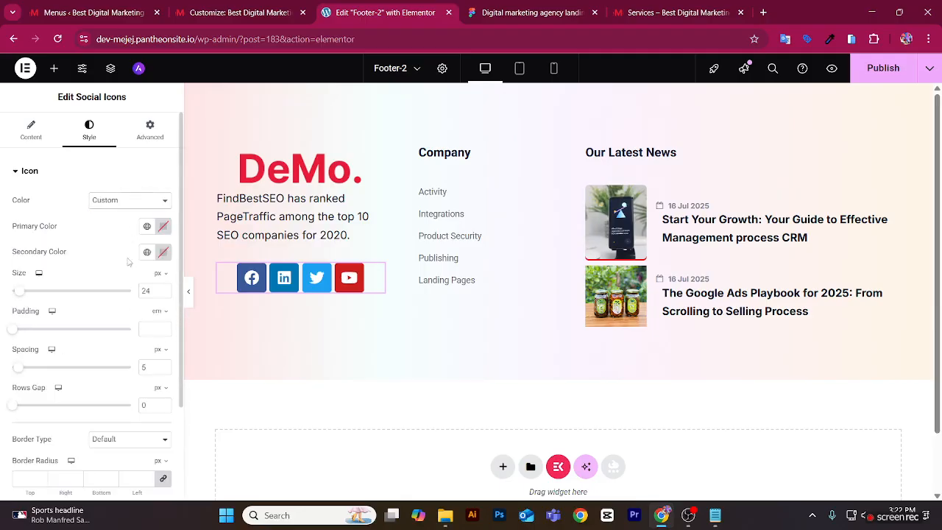
pyautogui.click(163, 229)
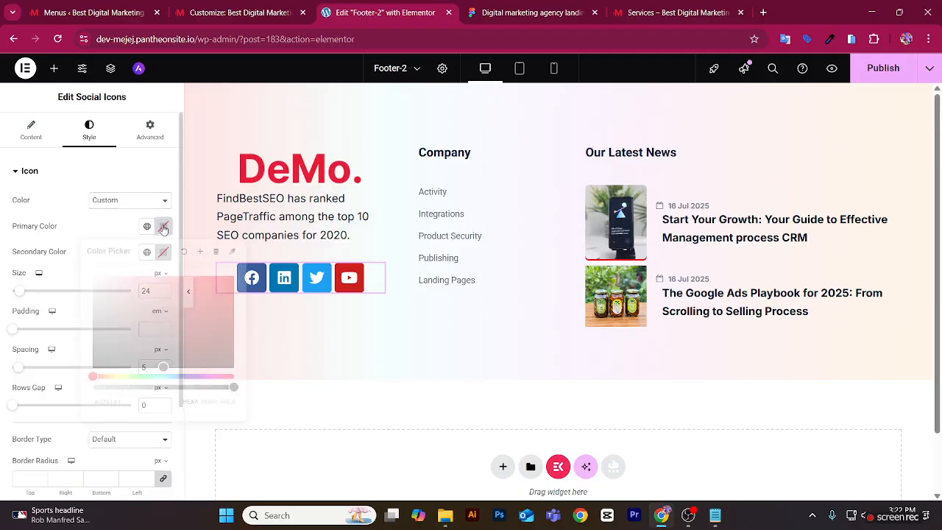
pyautogui.write('#0201')
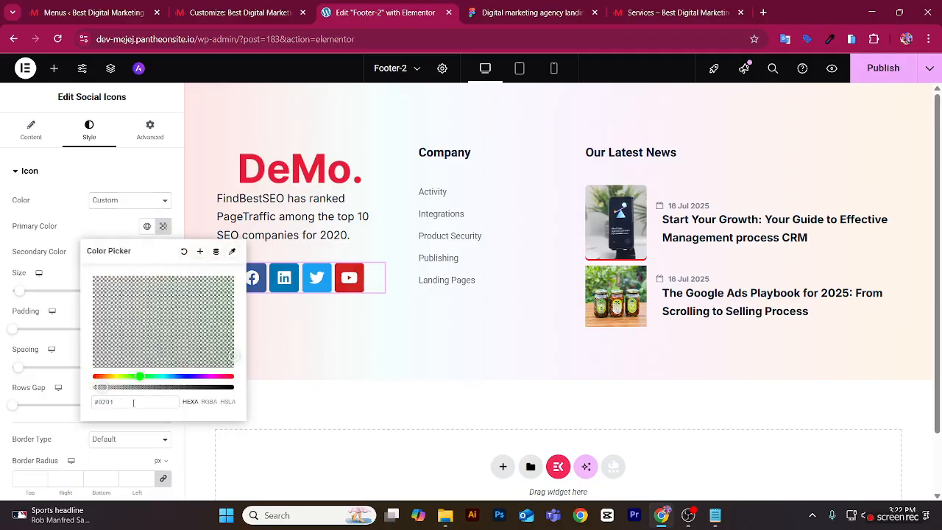
pyautogui.write('2EC4B6')
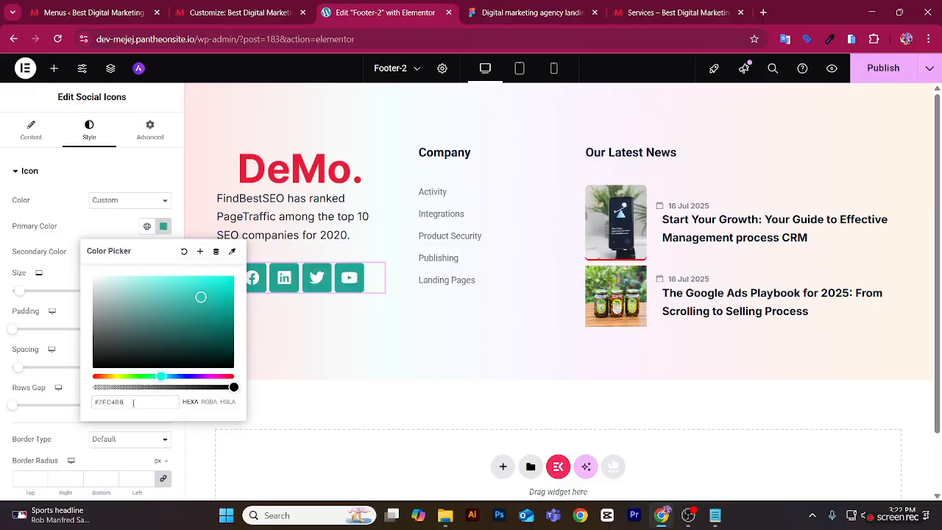
pyautogui.click(313, 366)
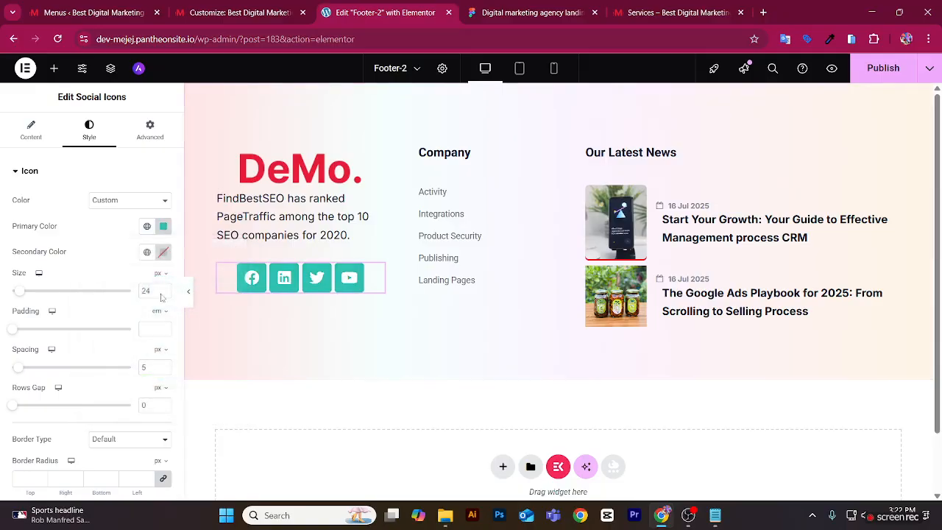
# Change the social icons' shape to Circle.
pyautogui.click(27, 169)
pyautogui.click(31, 129)
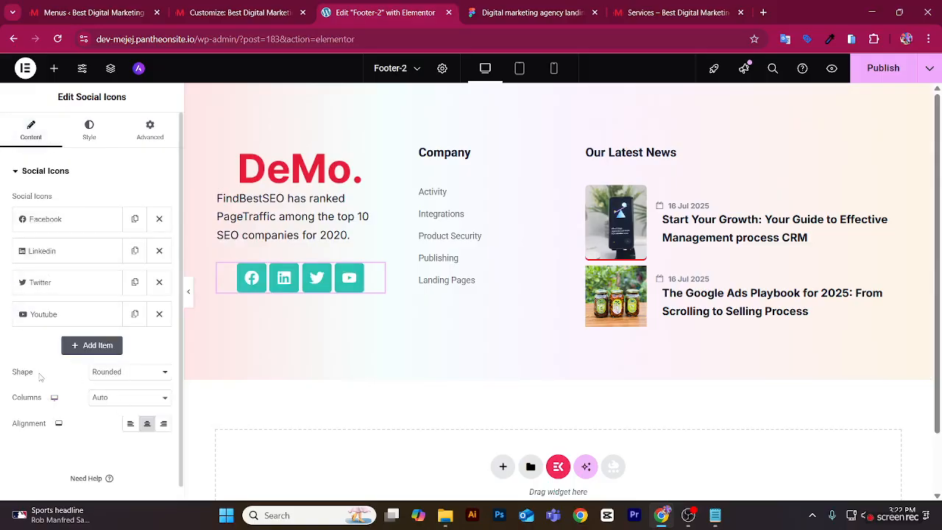
pyautogui.click(147, 374)
pyautogui.click(122, 417)
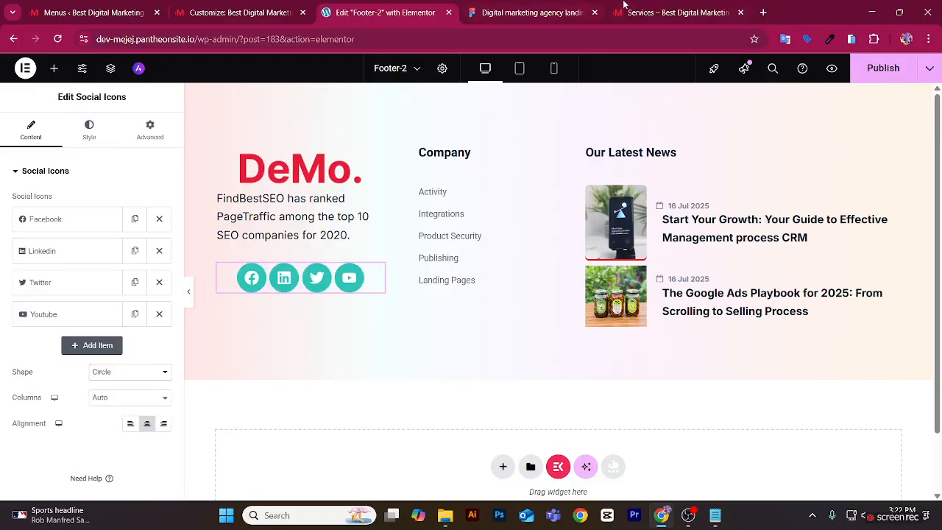
# Check the social icon row's spacing in Figma, set the icon spacing in Elementor to 27 px, and preview the footer at full width.
pyautogui.click(548, 5)
pyautogui.click(249, 295)
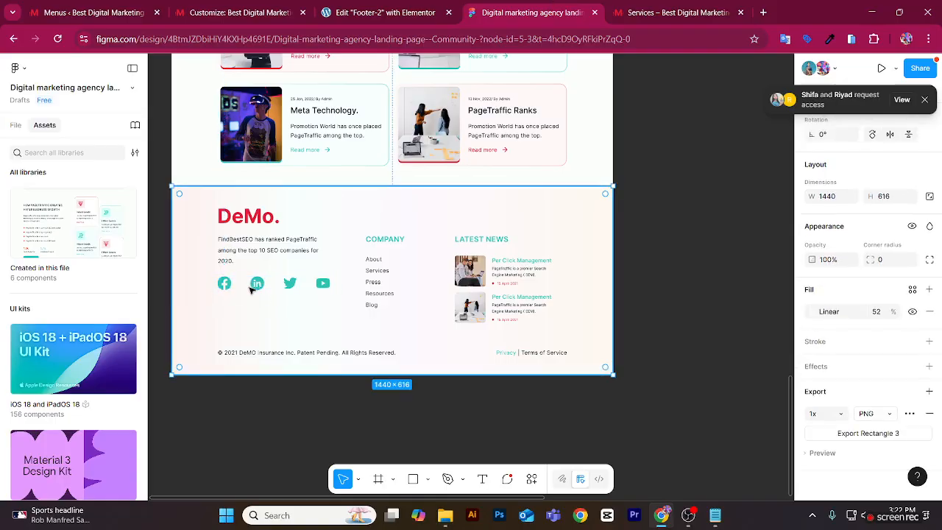
pyautogui.doubleClick(251, 289)
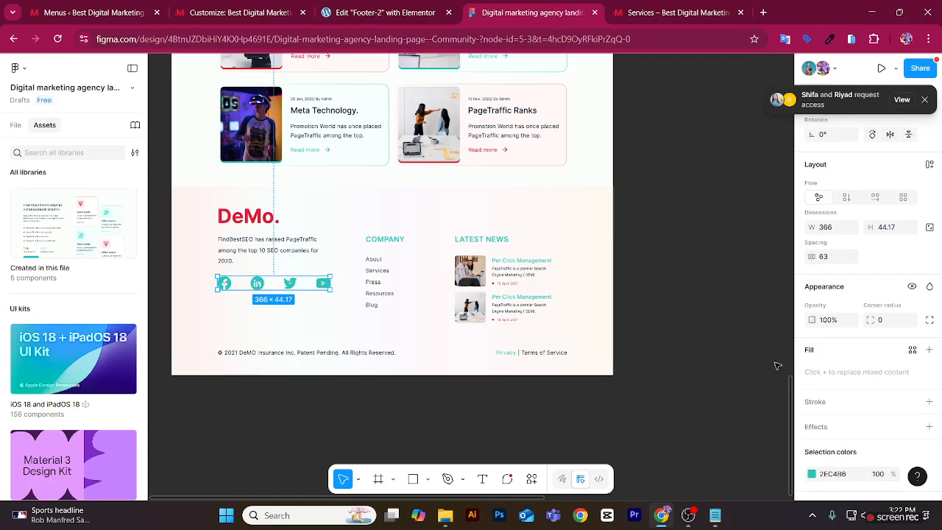
pyautogui.scroll(3, 882, 307)
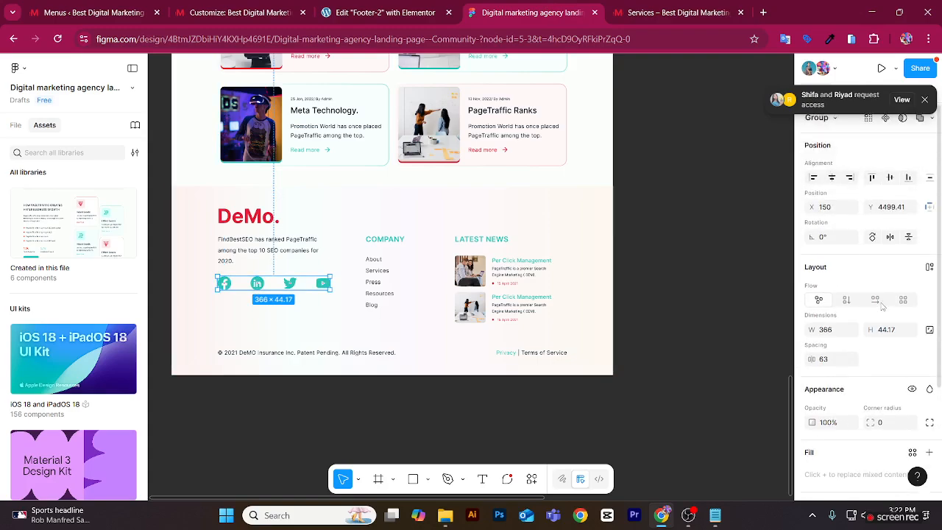
pyautogui.scroll(-3, 882, 307)
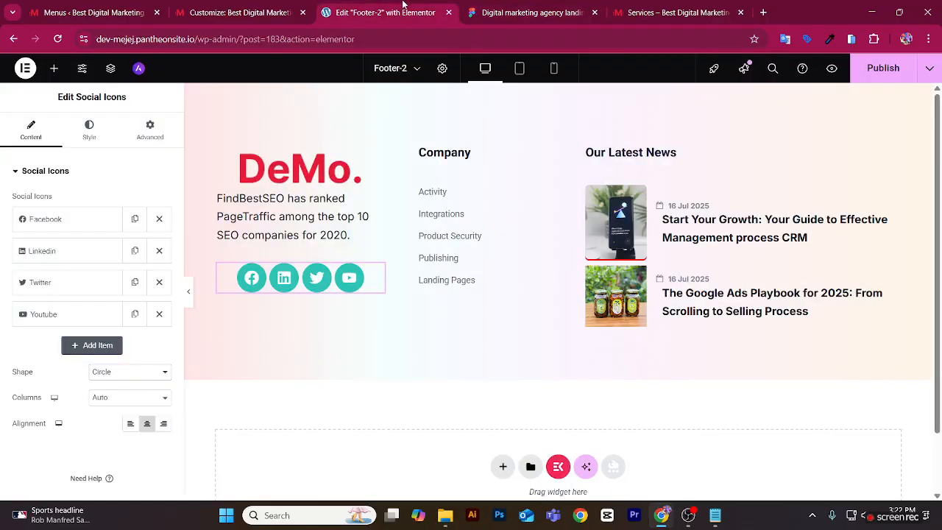
pyautogui.click(405, 9)
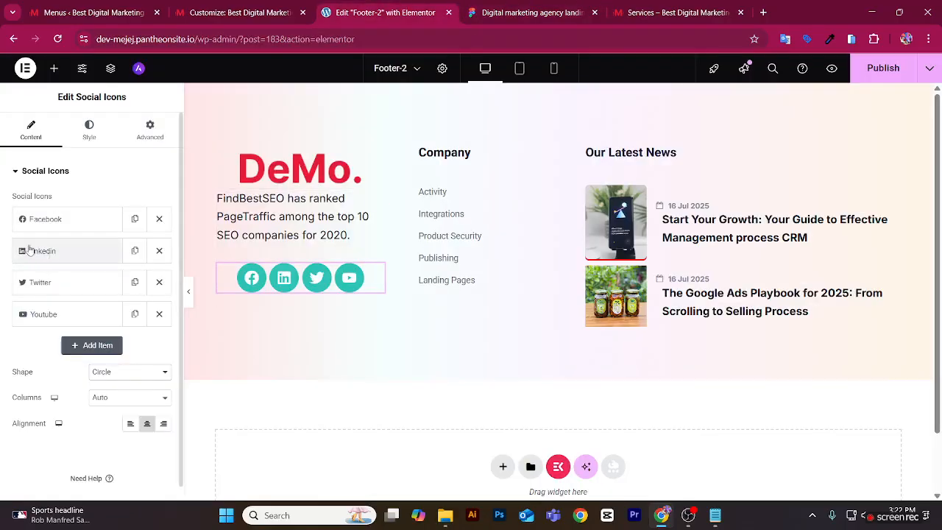
pyautogui.click(91, 129)
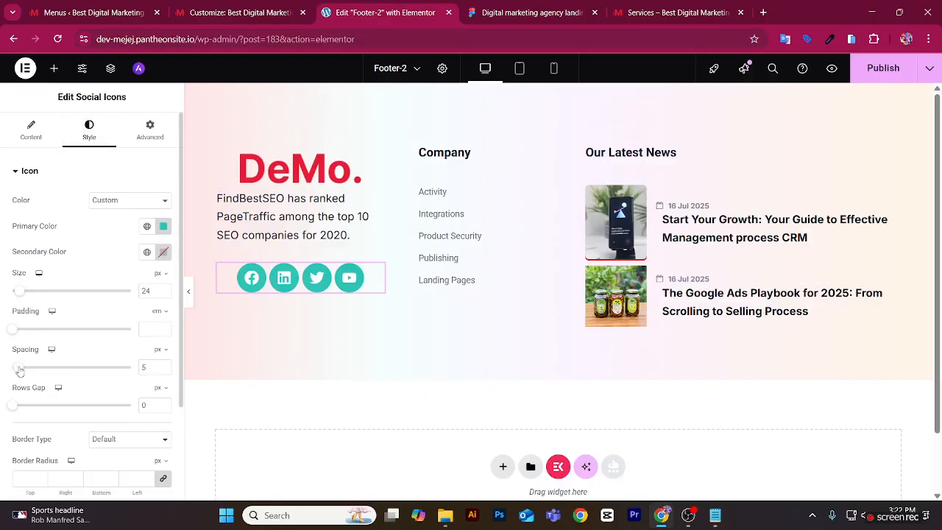
pyautogui.moveTo(20, 371); pyautogui.dragTo(46, 376)
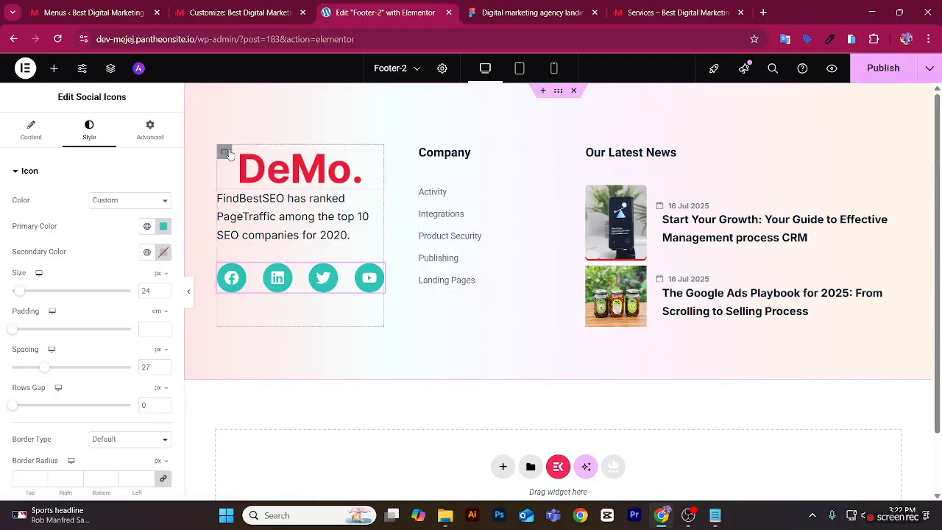
pyautogui.click(189, 294)
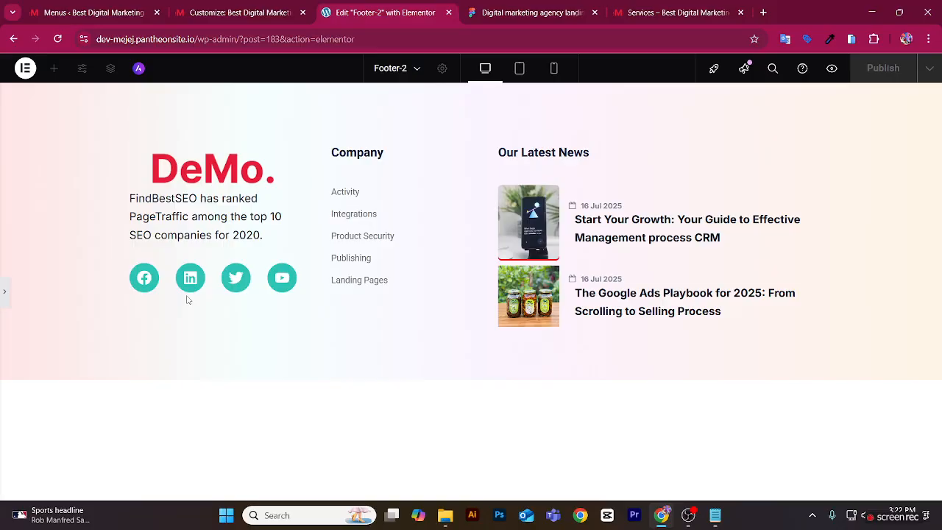
# Align the DeMo logo image to the left of its column.
pyautogui.click(3, 287)
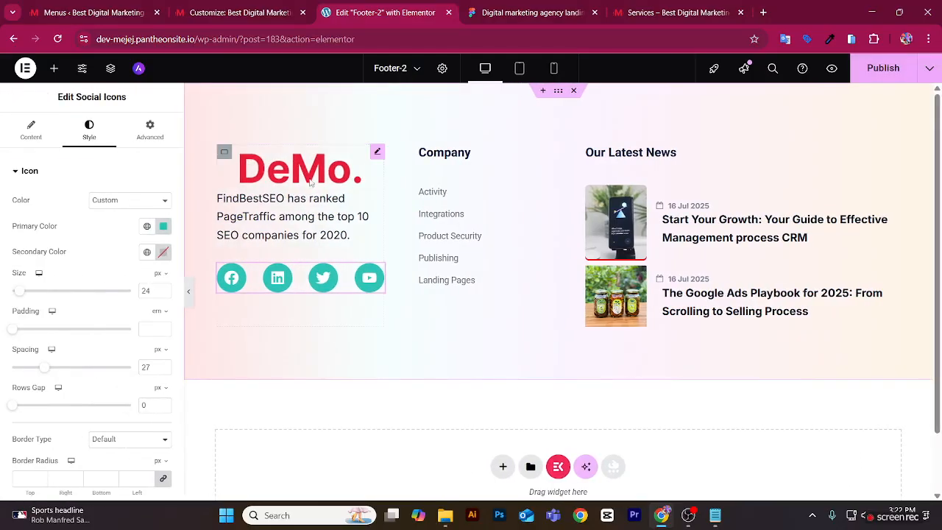
pyautogui.click(375, 158)
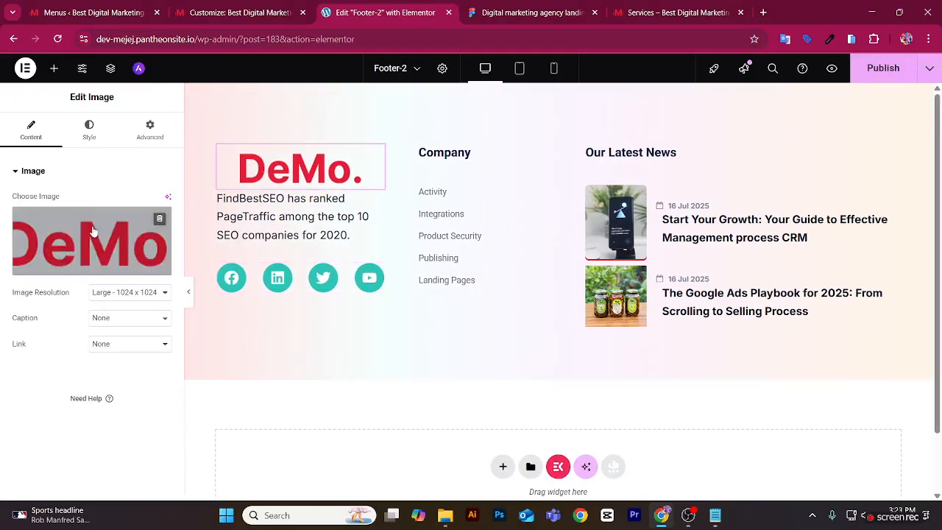
pyautogui.click(94, 137)
pyautogui.click(130, 203)
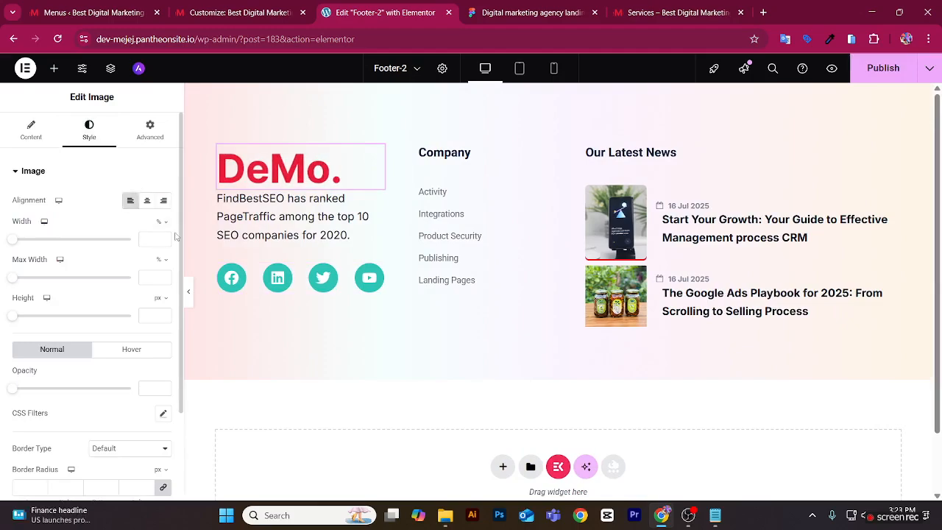
# Preview the footer at full width, and rename the Activity item in the Company list to Services.
pyautogui.click(188, 297)
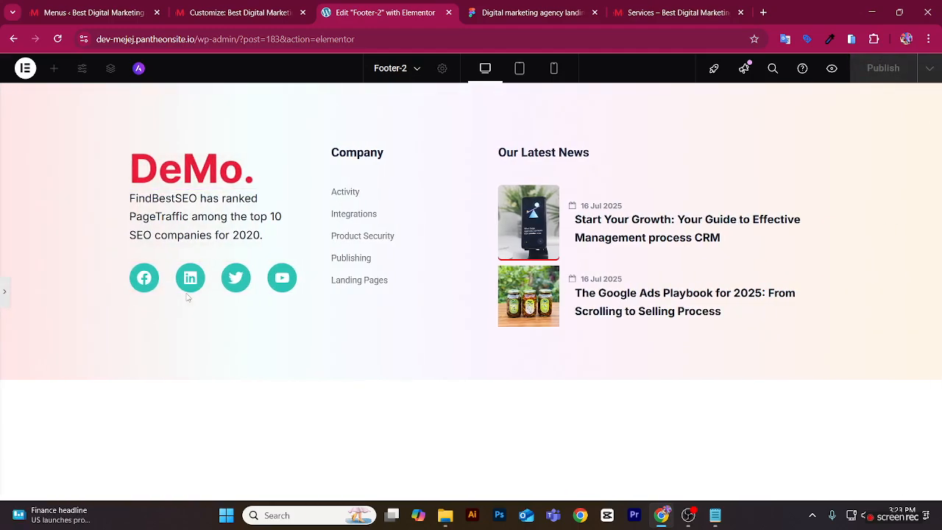
pyautogui.click(2, 286)
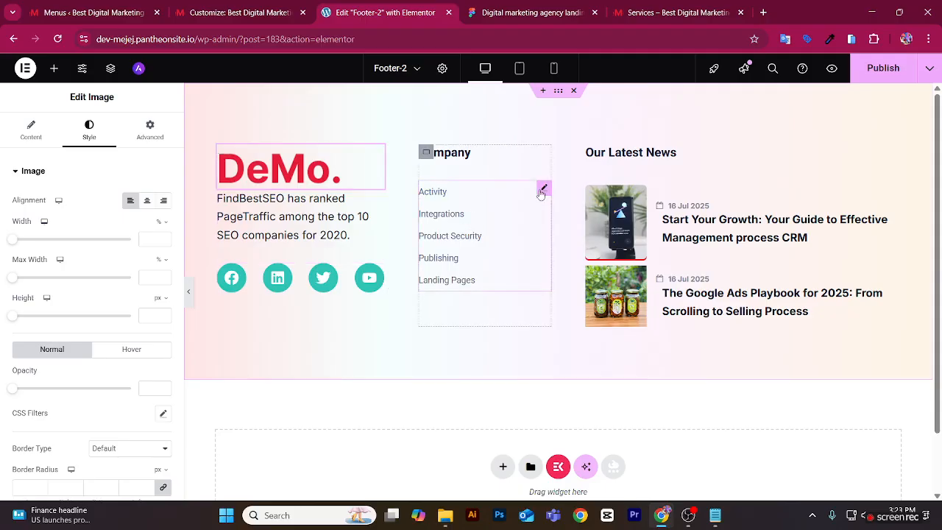
pyautogui.click(542, 191)
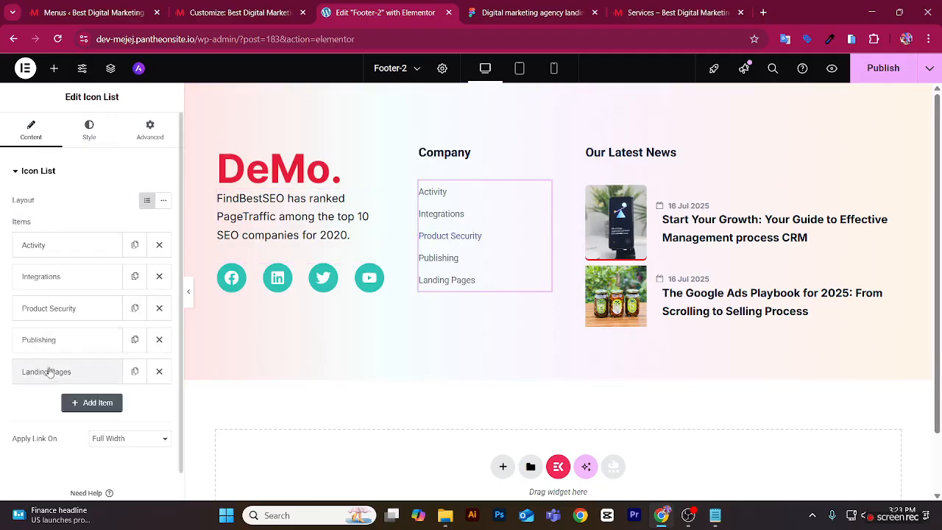
pyautogui.click(52, 245)
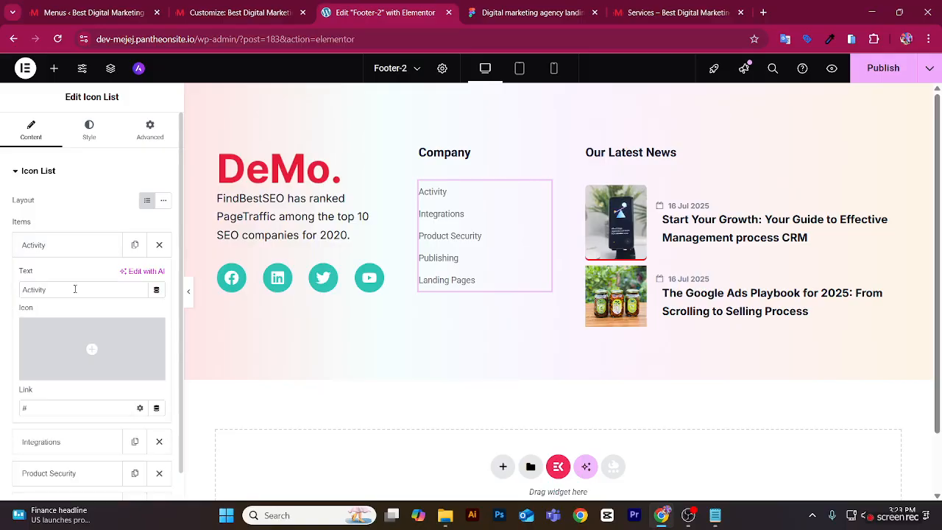
pyautogui.moveTo(74, 289); pyautogui.dragTo(1, 288)
pyautogui.write('Ser')
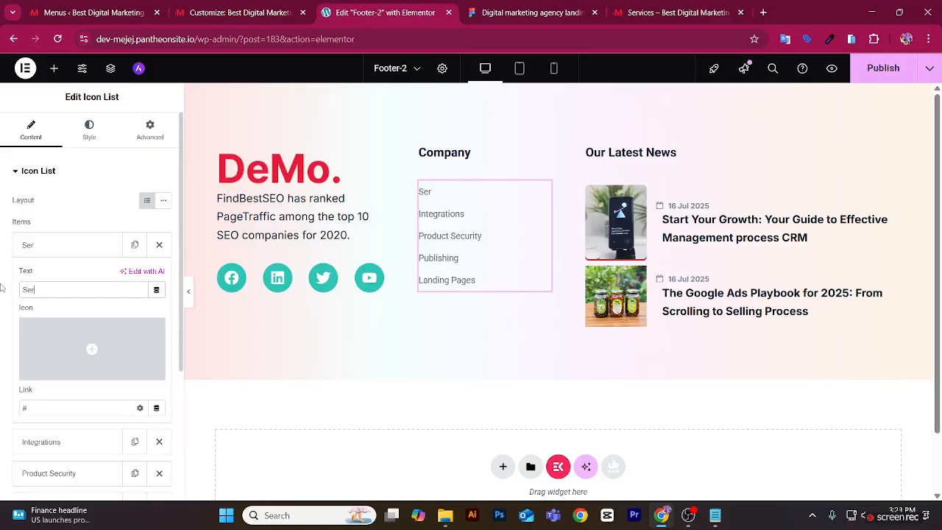
pyautogui.write('vices')
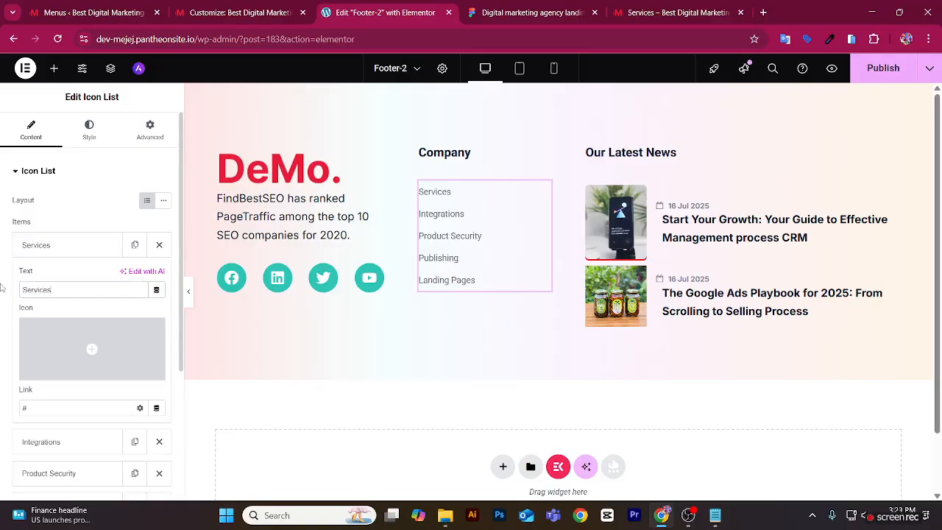
pyautogui.click(38, 245)
# Rename the Company list's Integrations item to About Us and its Product Security item to Press.
pyautogui.click(59, 277)
pyautogui.moveTo(81, 315); pyautogui.dragTo(2, 324)
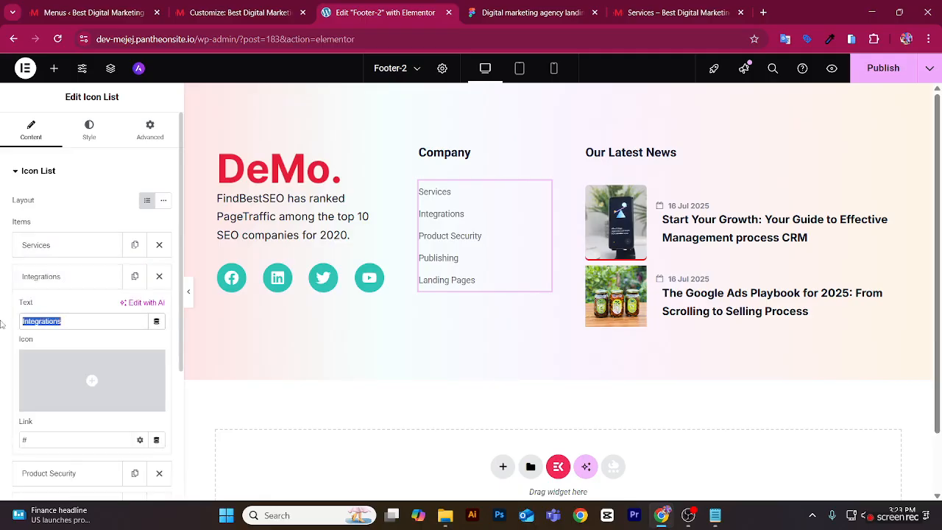
pyautogui.write('About Us')
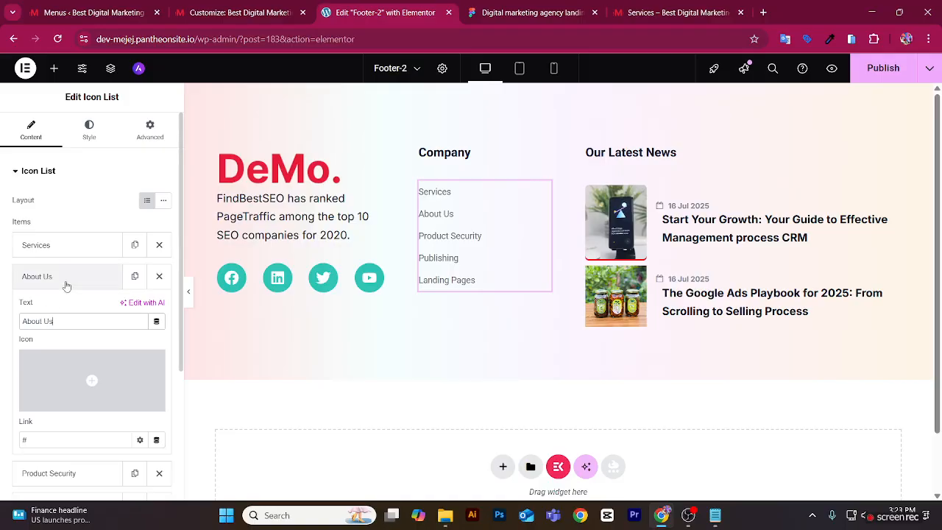
pyautogui.click(65, 279)
pyautogui.click(67, 309)
pyautogui.moveTo(65, 350); pyautogui.dragTo(3, 347)
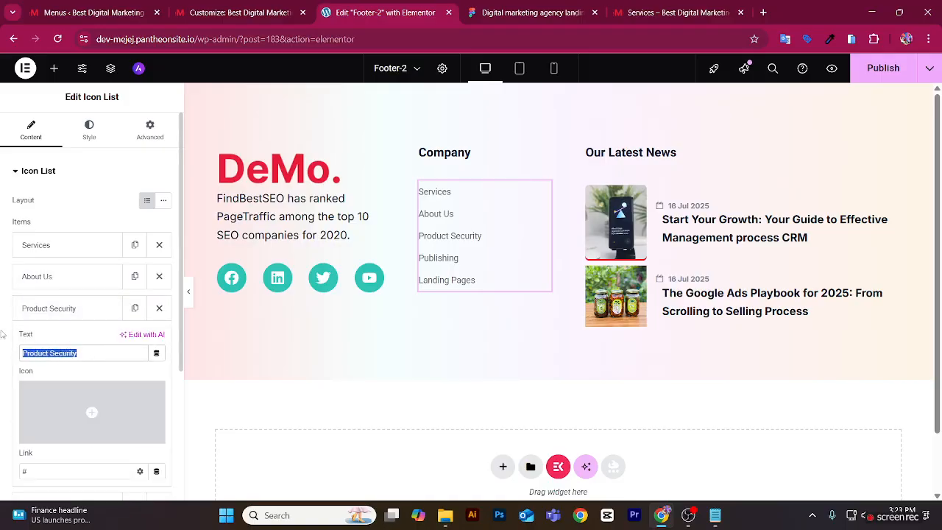
pyautogui.write('Press')
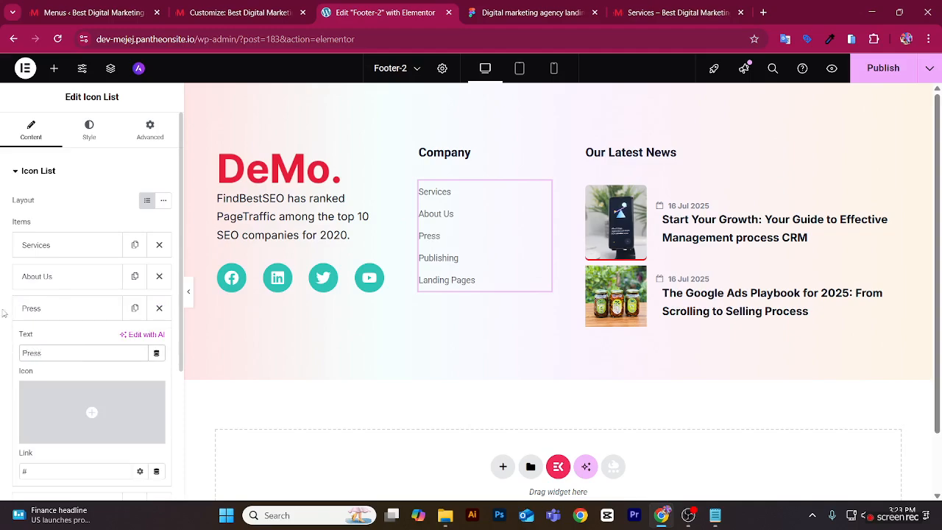
pyautogui.click(33, 309)
pyautogui.click(64, 343)
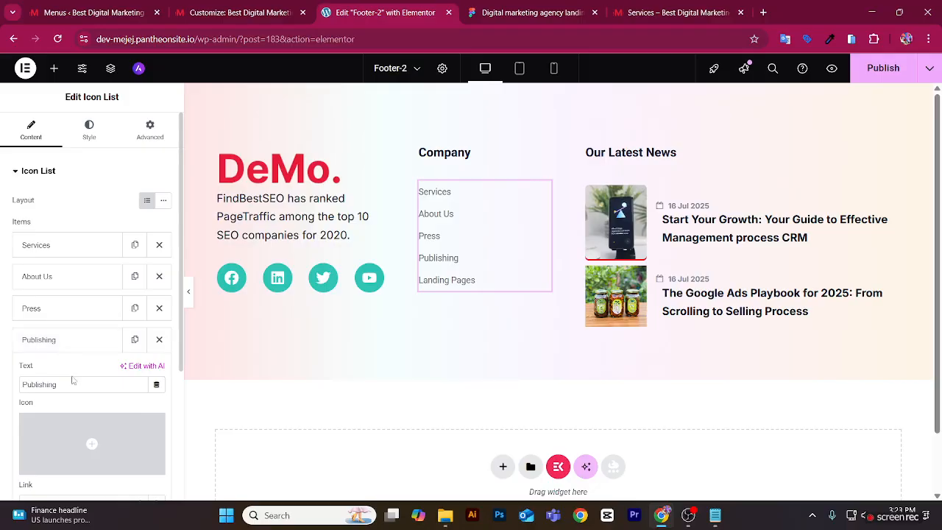
pyautogui.moveTo(72, 380); pyautogui.dragTo(2, 383)
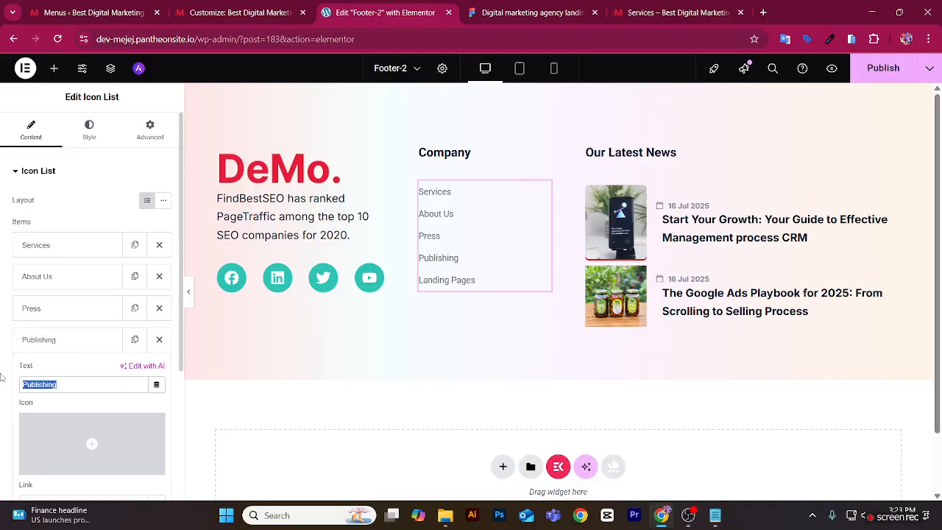
pyautogui.write('r')
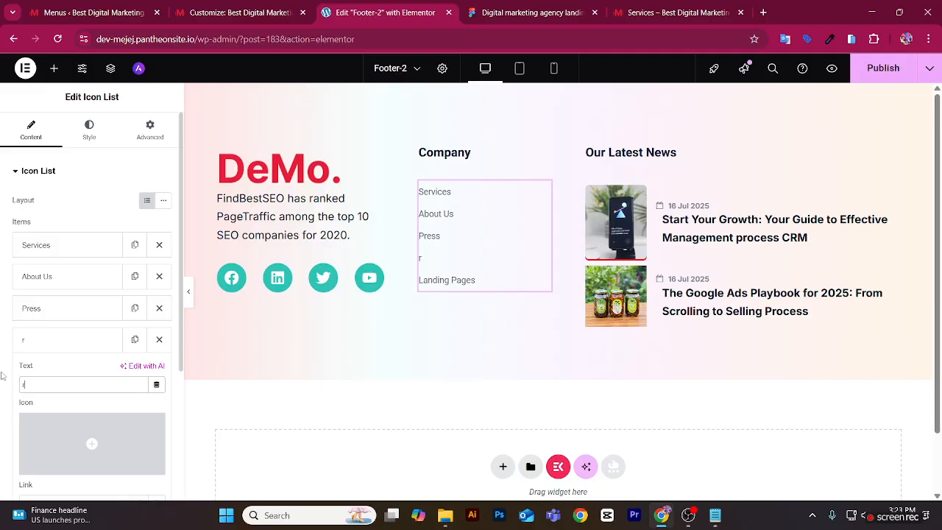
pyautogui.write('ESOURCES')
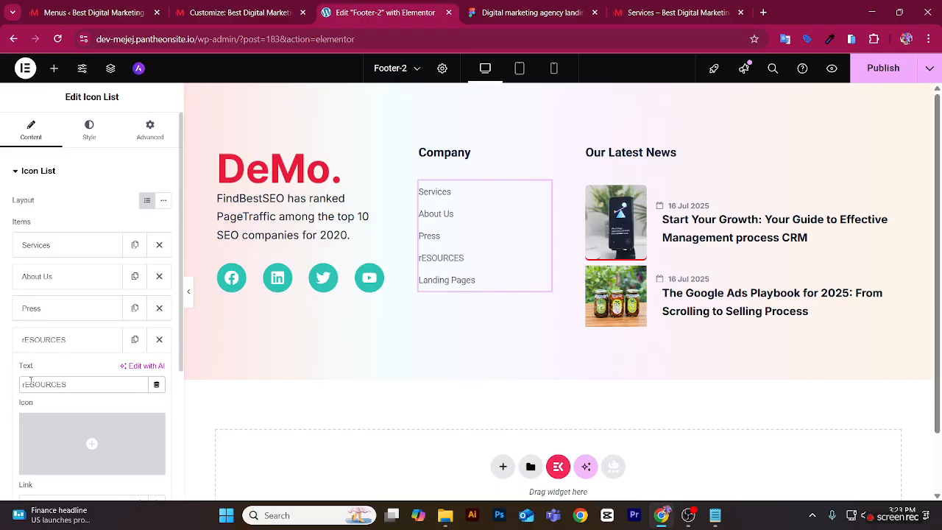
pyautogui.click(26, 342)
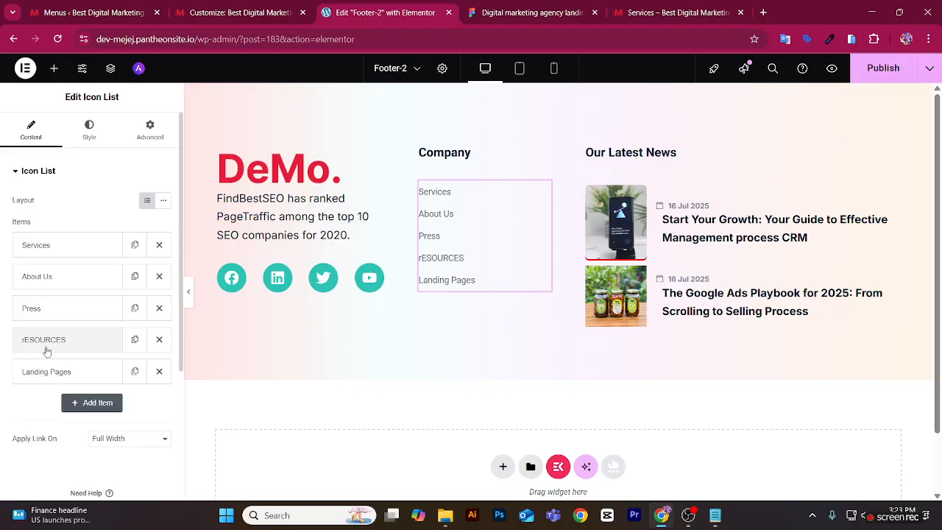
# Rename the fourth item in the Company list to Resources, with only the first letter capitalized.
pyautogui.click(44, 341)
pyautogui.moveTo(76, 386); pyautogui.dragTo(2, 379)
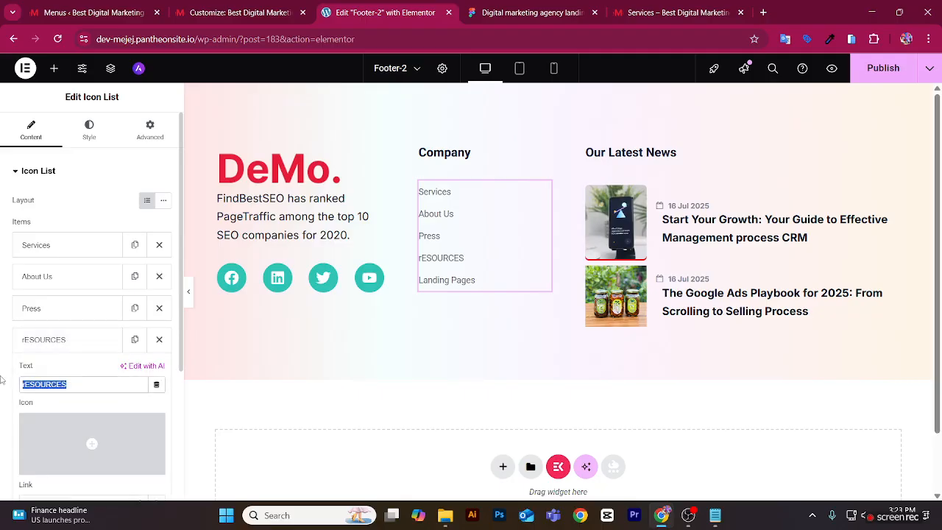
pyautogui.write('Res')
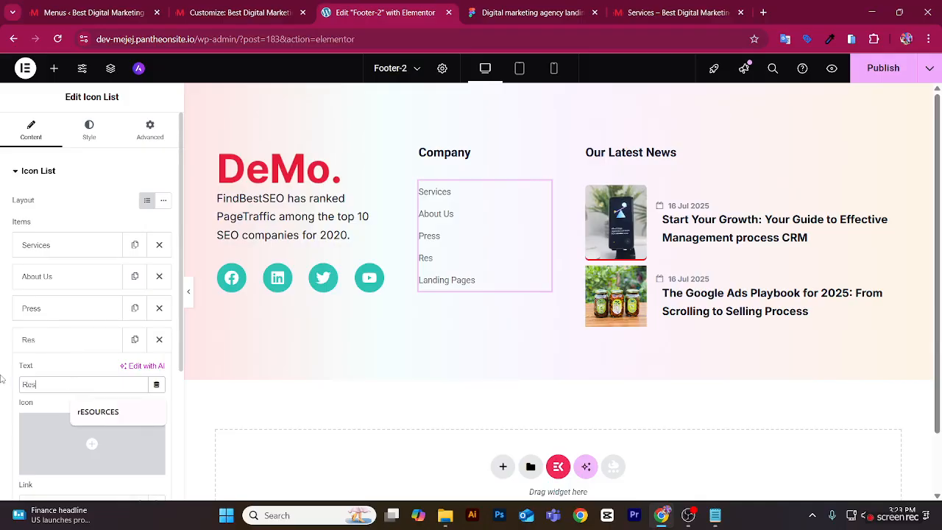
pyautogui.write('ources')
pyautogui.click(48, 343)
# Rename the Company list's Landing Pages item to Blogs and clear its placeholder link.
pyautogui.click(64, 371)
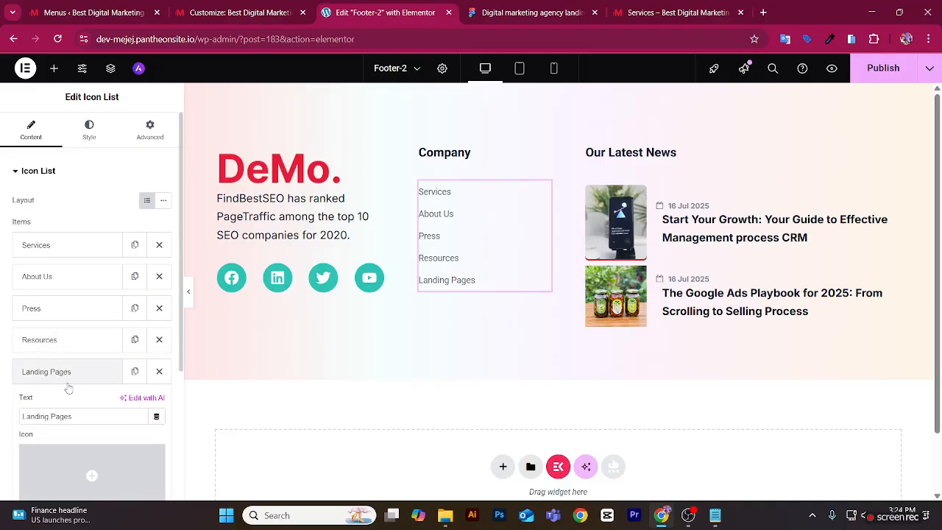
pyautogui.moveTo(81, 417); pyautogui.dragTo(2, 412)
pyautogui.write('Blogs')
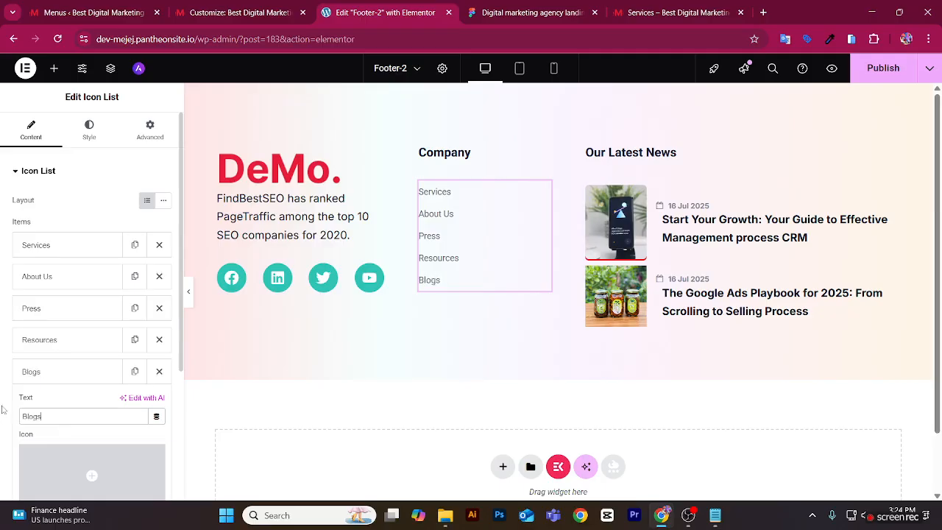
pyautogui.scroll(-3, 40, 383)
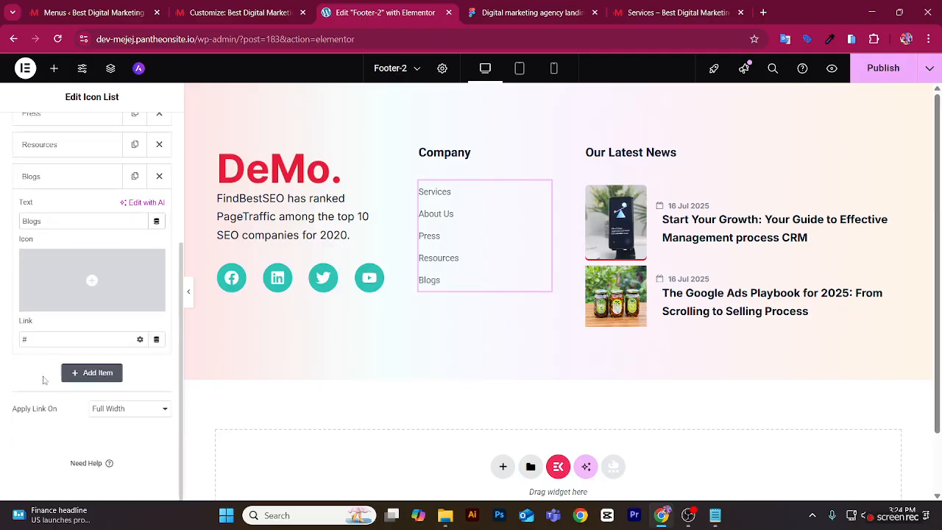
pyautogui.click(65, 345)
pyautogui.press('BackSpace')
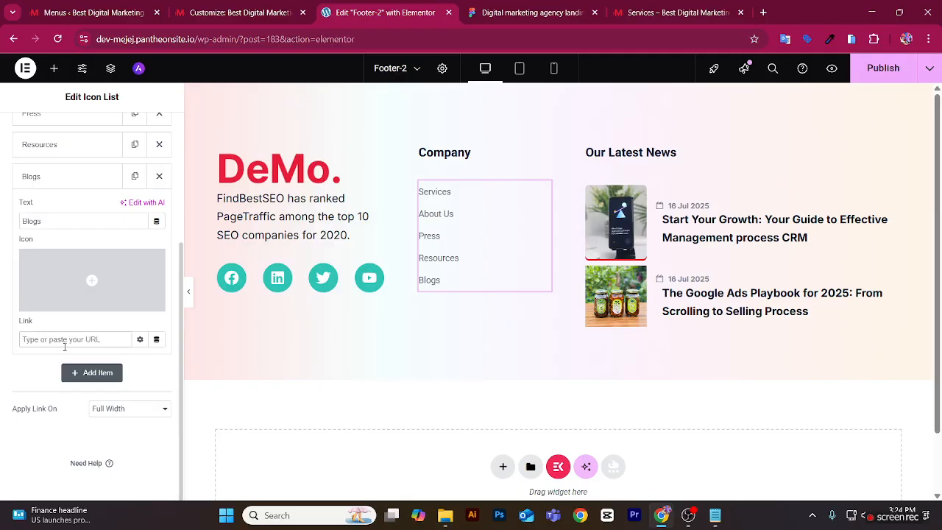
pyautogui.click(76, 176)
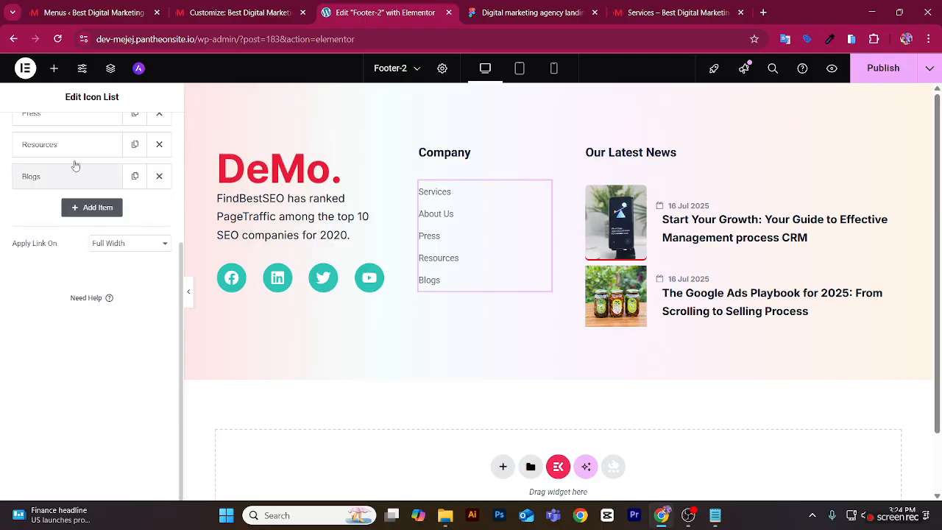
# Clear the placeholder links of the Resources and Services items in the Company list.
pyautogui.click(73, 147)
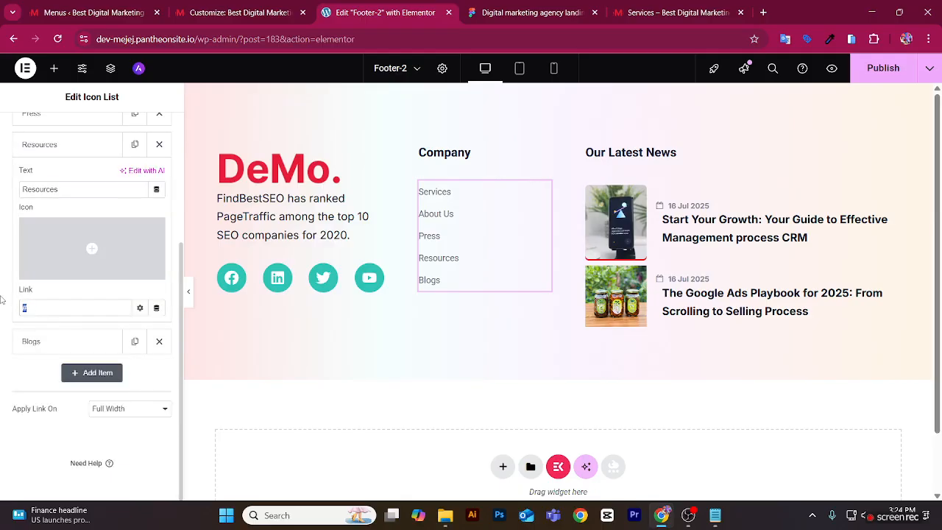
pyautogui.press('BackSpace')
pyautogui.click(60, 151)
pyautogui.scroll(3, 72, 212)
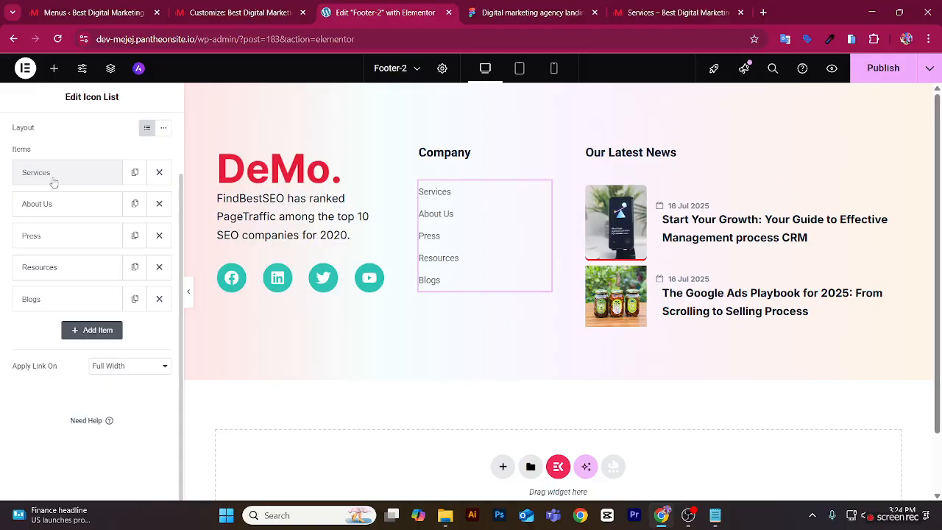
pyautogui.click(53, 180)
pyautogui.click(33, 334)
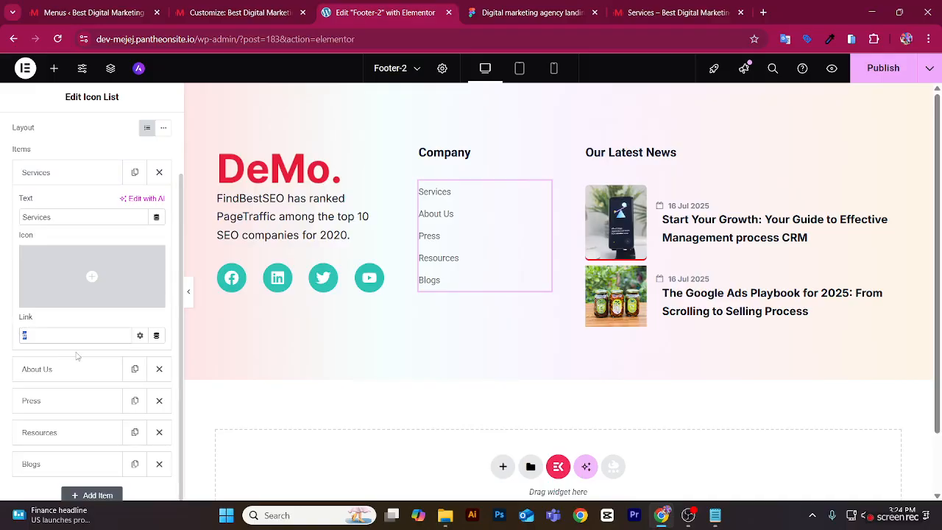
pyautogui.press('BackSpace')
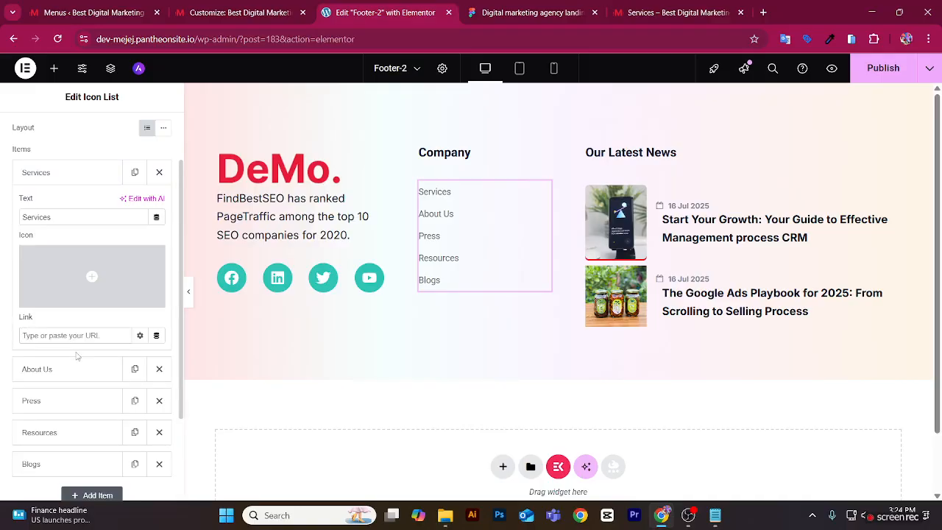
pyautogui.click(532, 13)
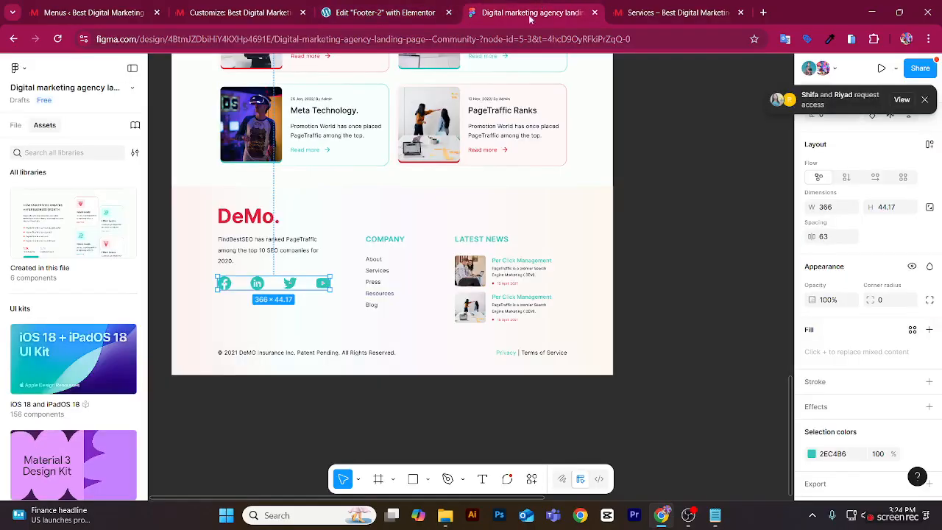
pyautogui.click(240, 6)
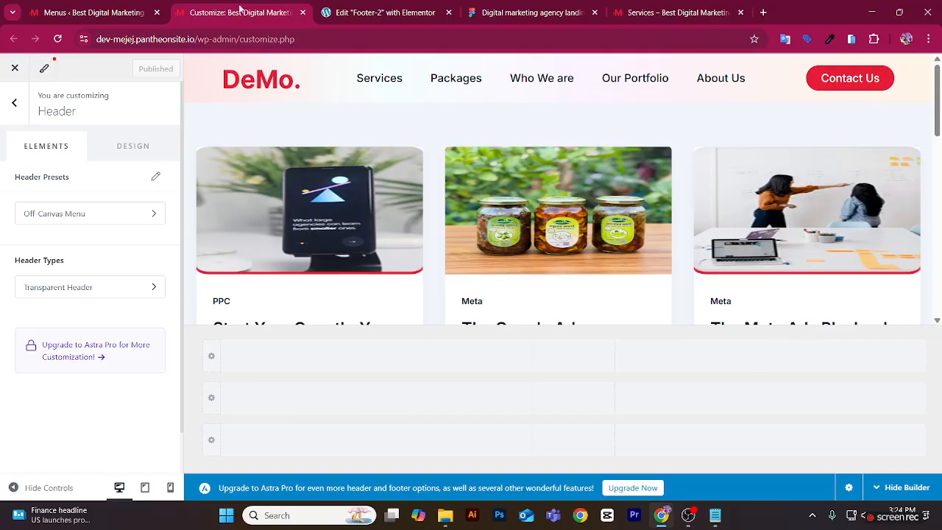
pyautogui.click(98, 6)
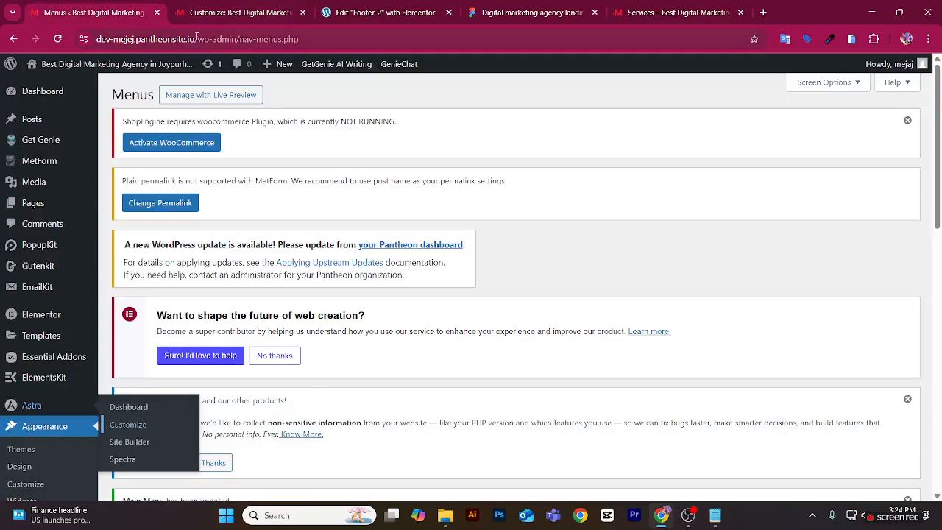
pyautogui.moveTo(196, 37); pyautogui.dragTo(35, 15)
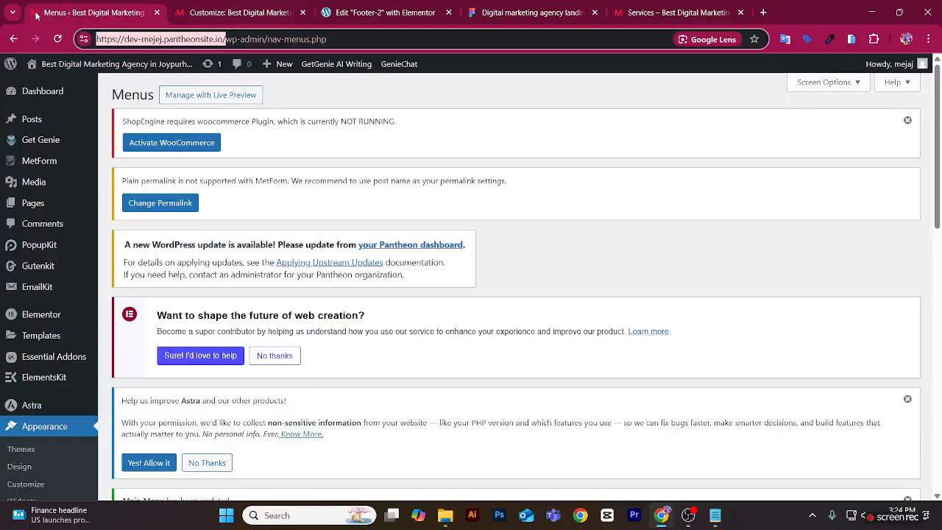
pyautogui.click(384, 11)
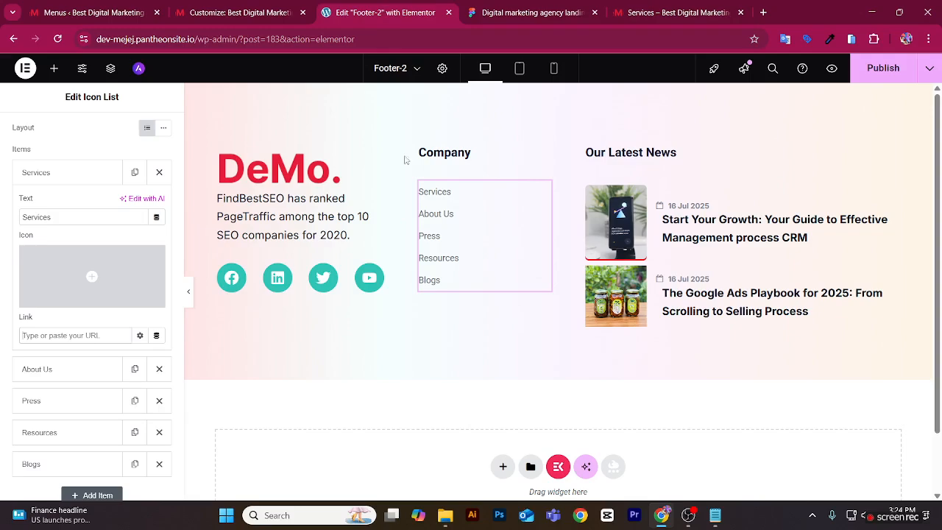
pyautogui.click(69, 335)
pyautogui.hotkey('ctrl', 'v')
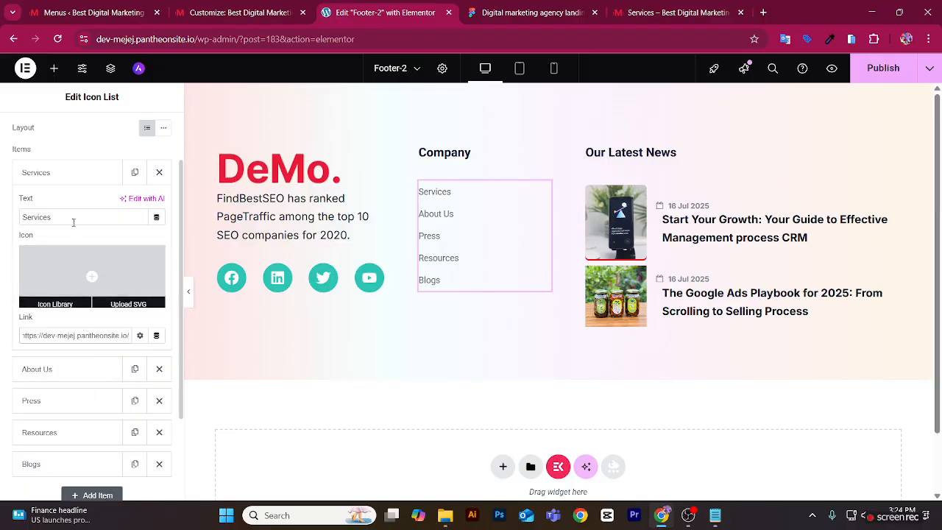
pyautogui.click(62, 180)
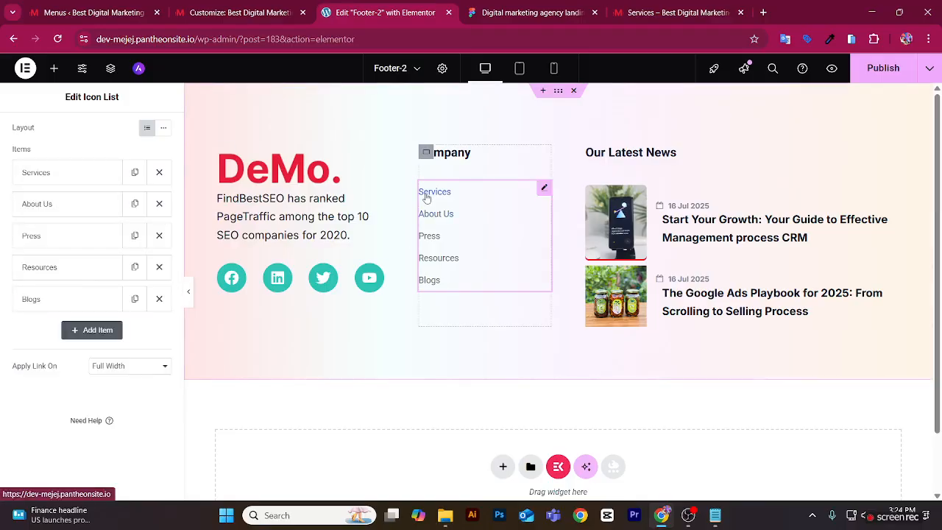
# Open the normal text color of the Company icon list for editing in its style settings.
pyautogui.scroll(1, 112, 220)
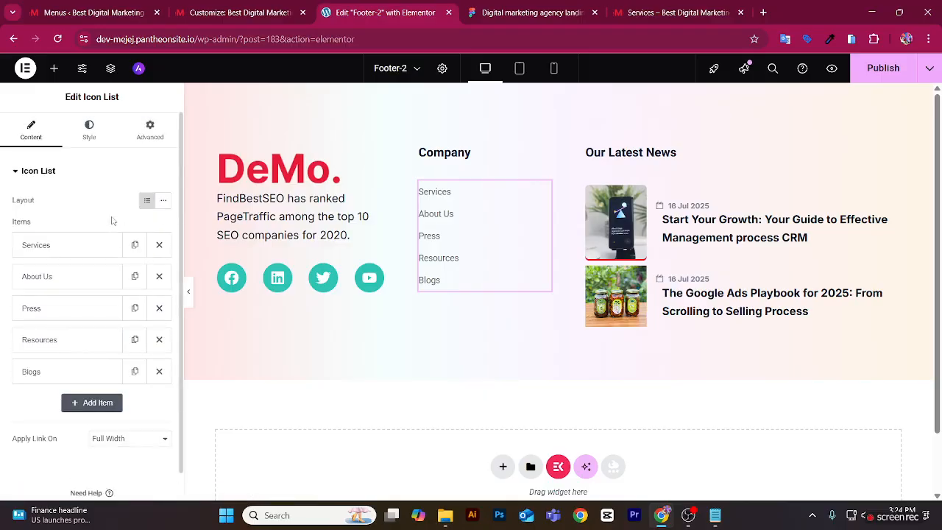
pyautogui.click(70, 170)
pyautogui.click(91, 137)
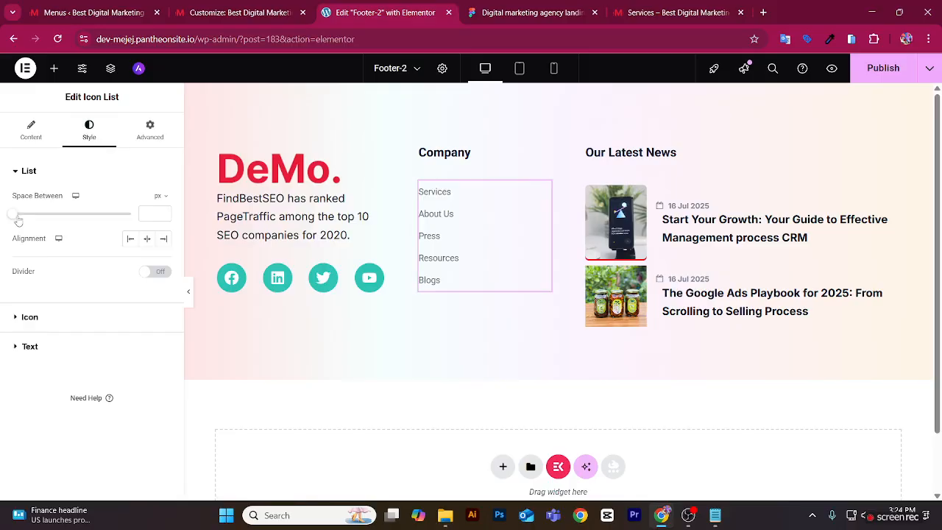
pyautogui.moveTo(17, 216); pyautogui.dragTo(14, 213)
pyautogui.click(37, 176)
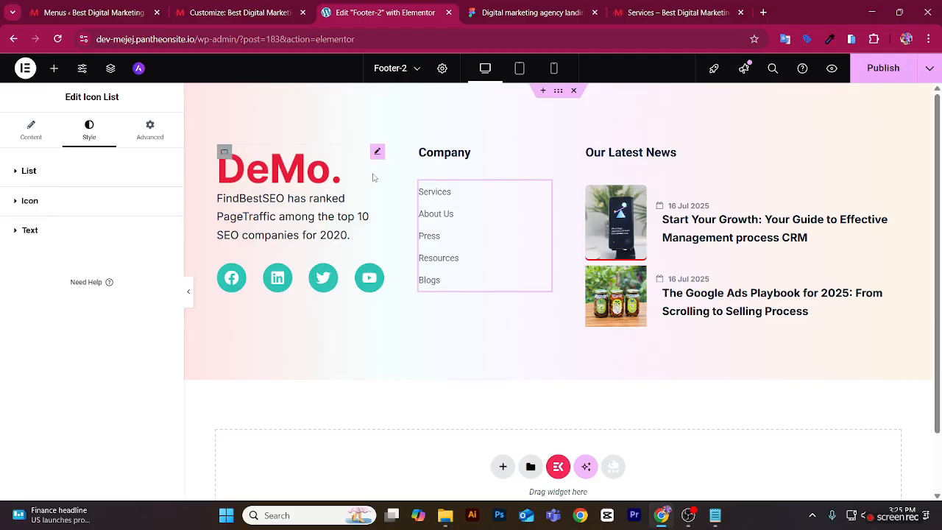
pyautogui.click(110, 232)
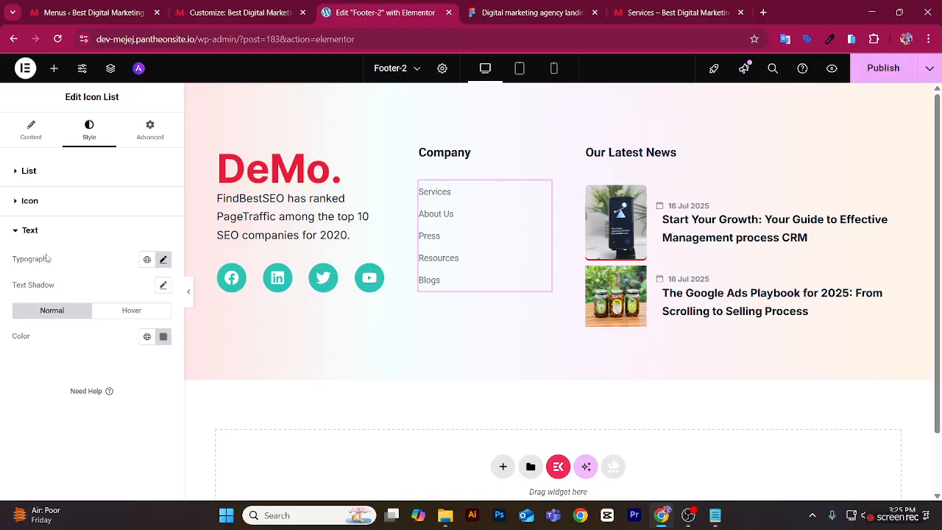
pyautogui.click(164, 337)
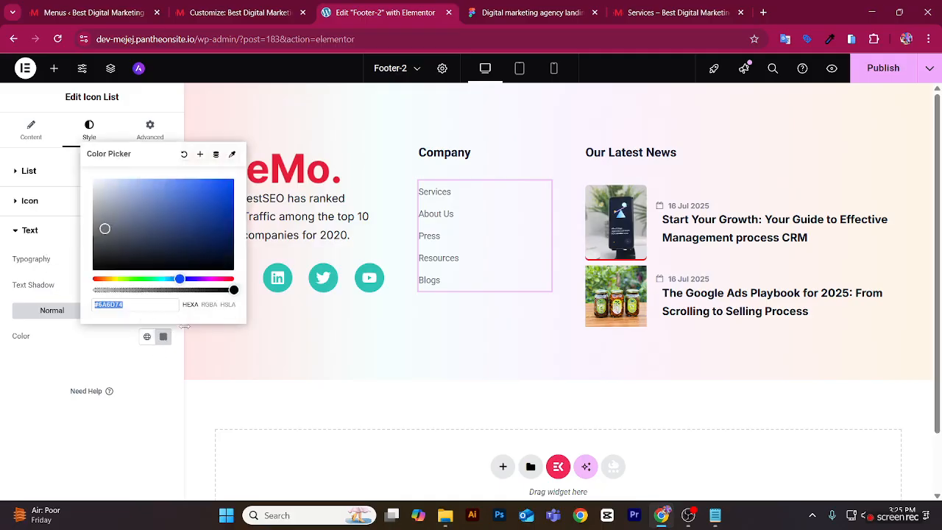
# Switch to Figma and copy the fill color 263238 of the footer's Company links.
pyautogui.click(527, 8)
pyautogui.click(394, 278)
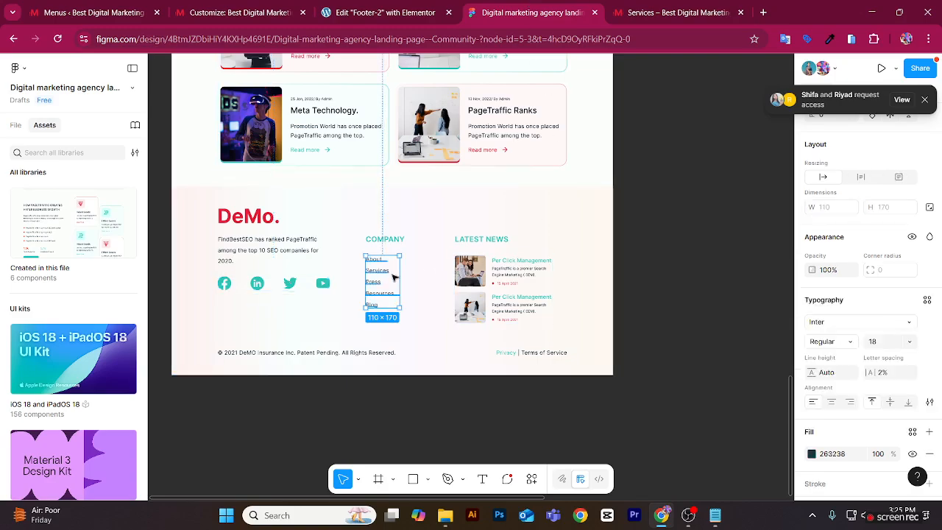
pyautogui.scroll(-2, 847, 383)
pyautogui.click(847, 381)
pyautogui.hotkey('ctrl', 'c')
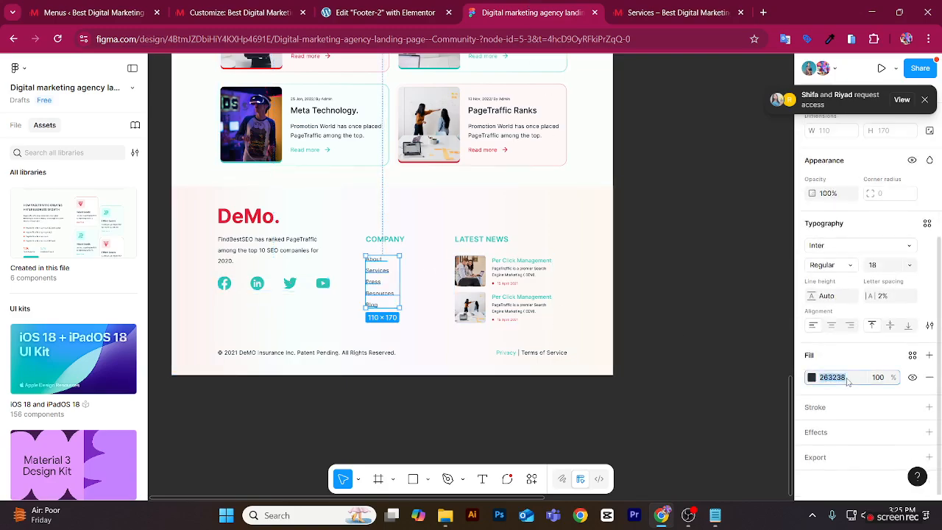
# Back in Elementor, replace the Company list's normal text color with the copied #263238.
pyautogui.click(372, 13)
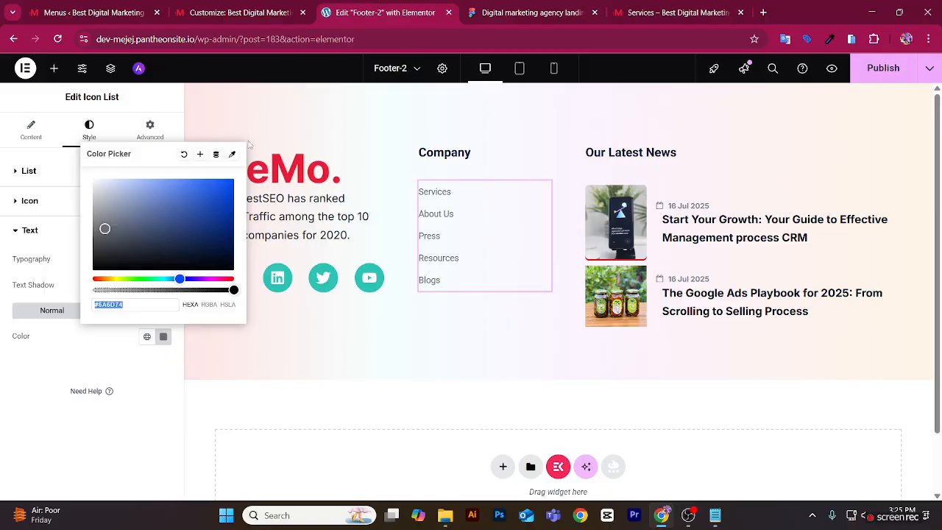
pyautogui.click(130, 305)
pyautogui.press('BackSpace')
pyautogui.press('BackSpace')
pyautogui.press('BackSpace')
pyautogui.press('BackSpace')
pyautogui.press('BackSpace')
pyautogui.press('BackSpace')
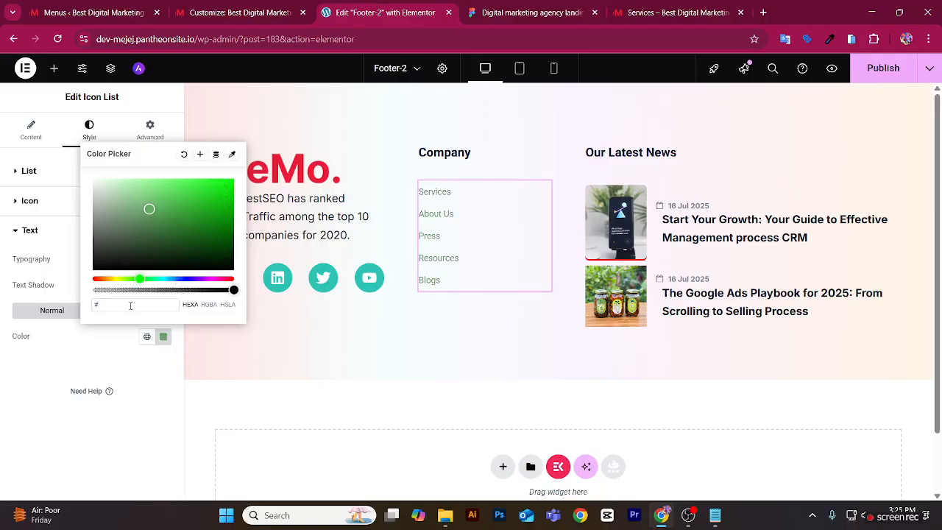
pyautogui.hotkey('ctrl', 'v')
pyautogui.click(157, 381)
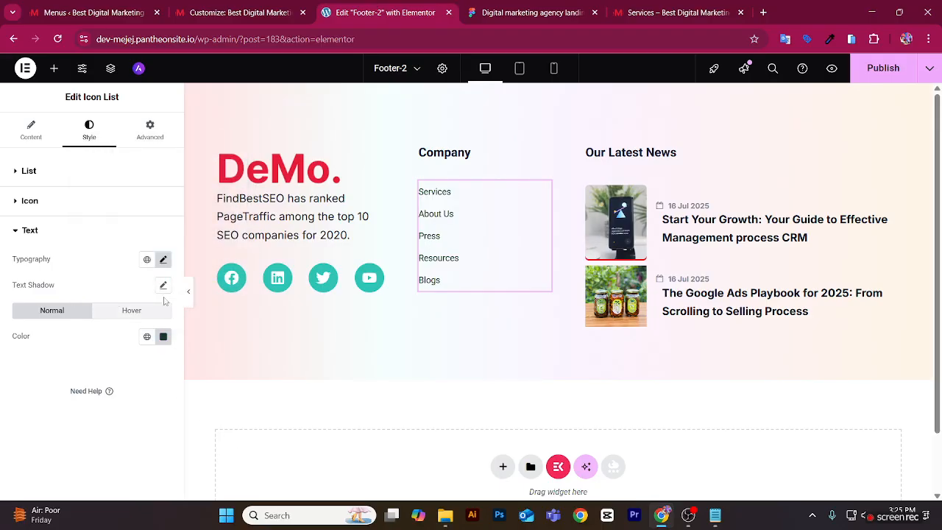
# Set the hover text color of the Company list to pure red, #FF0000.
pyautogui.click(143, 315)
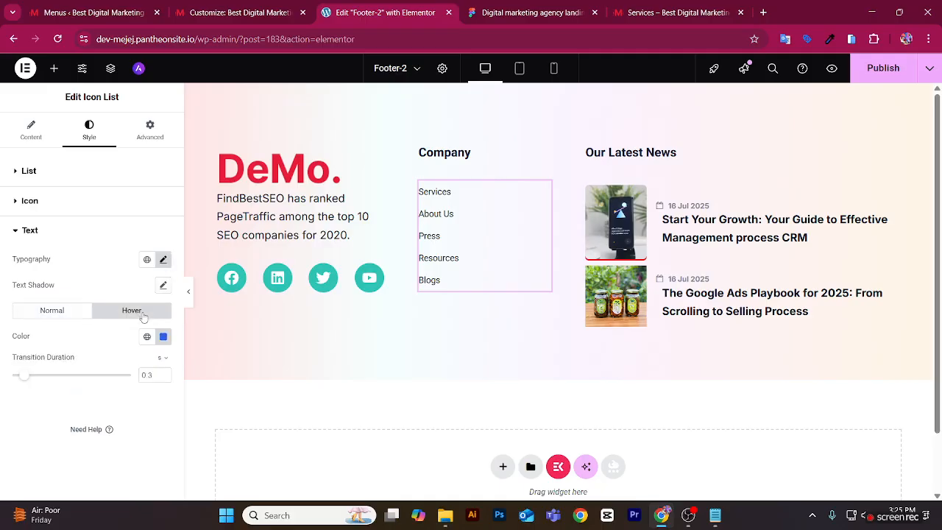
pyautogui.click(164, 336)
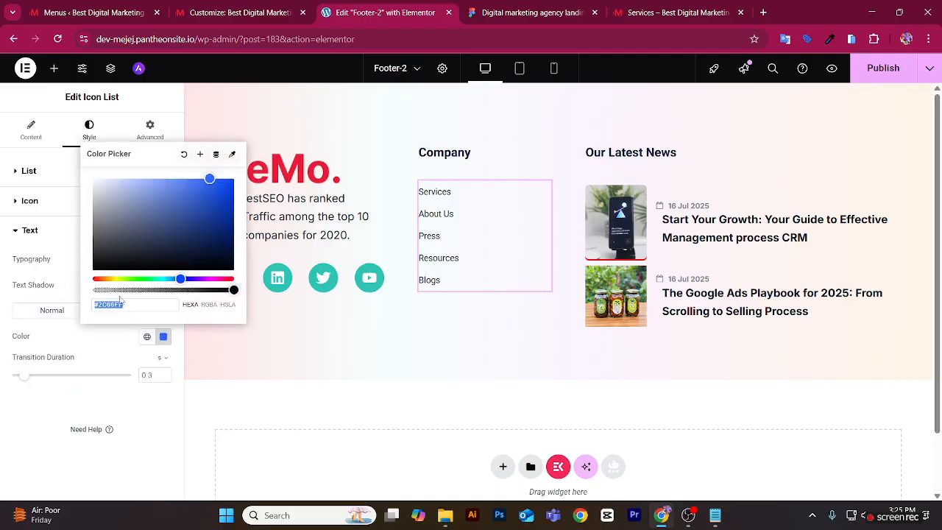
pyautogui.click(96, 279)
pyautogui.moveTo(205, 181); pyautogui.dragTo(243, 181)
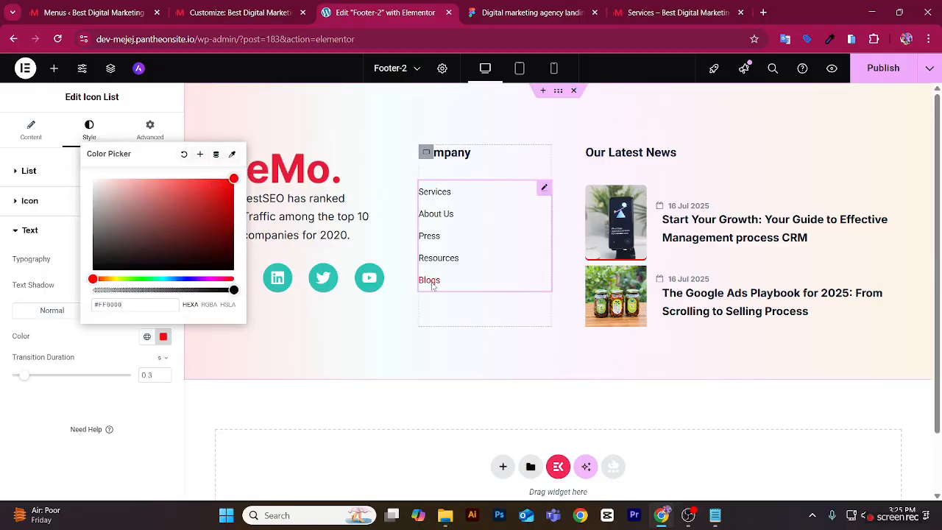
pyautogui.click(238, 360)
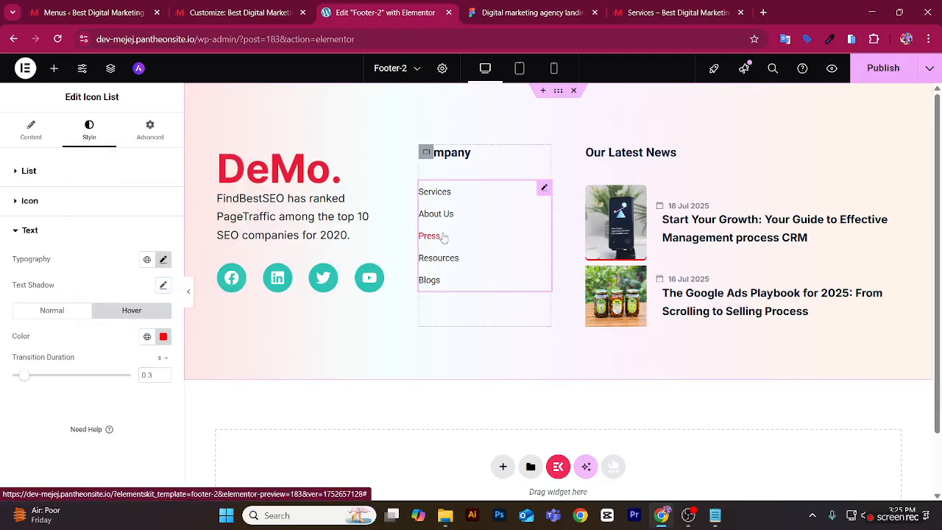
# Set the Company list's typography to the Inter font at 18 px and preview the footer without the editing panel.
pyautogui.click(60, 316)
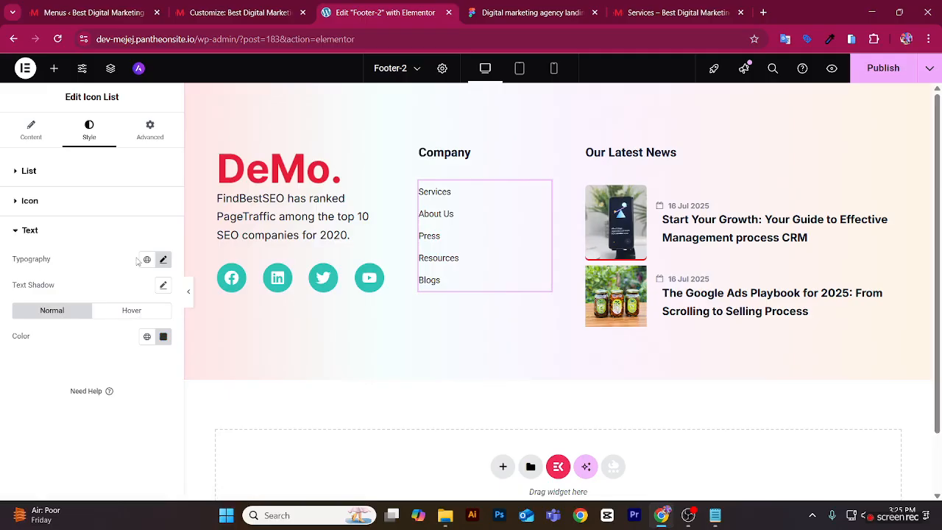
pyautogui.click(162, 264)
pyautogui.click(135, 318)
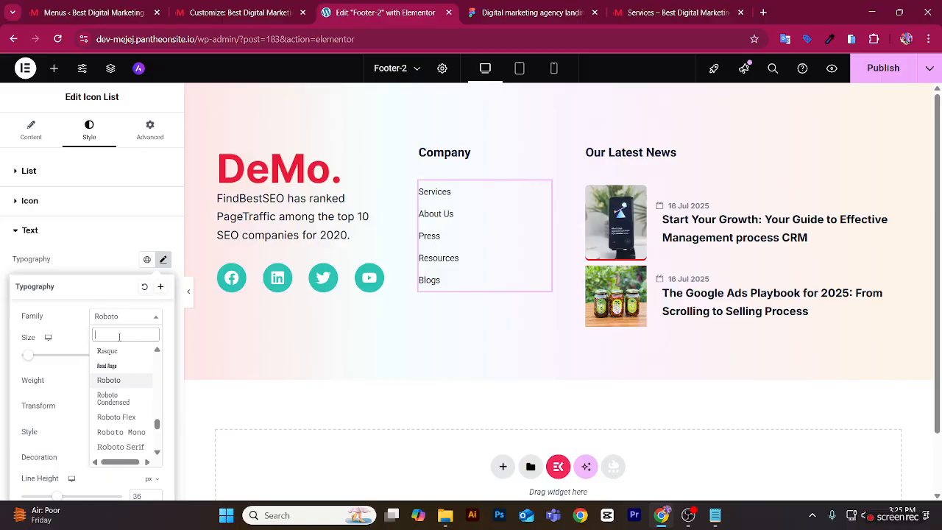
pyautogui.write('inter')
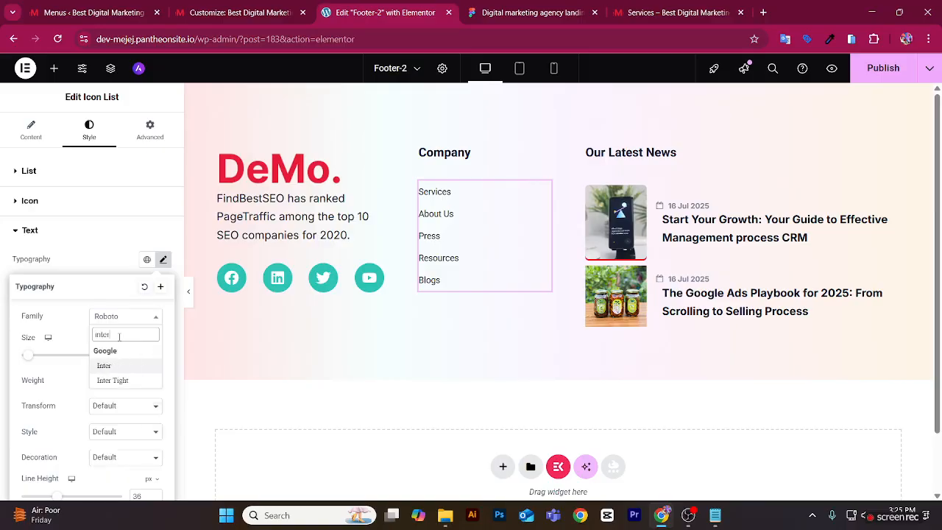
pyautogui.click(118, 366)
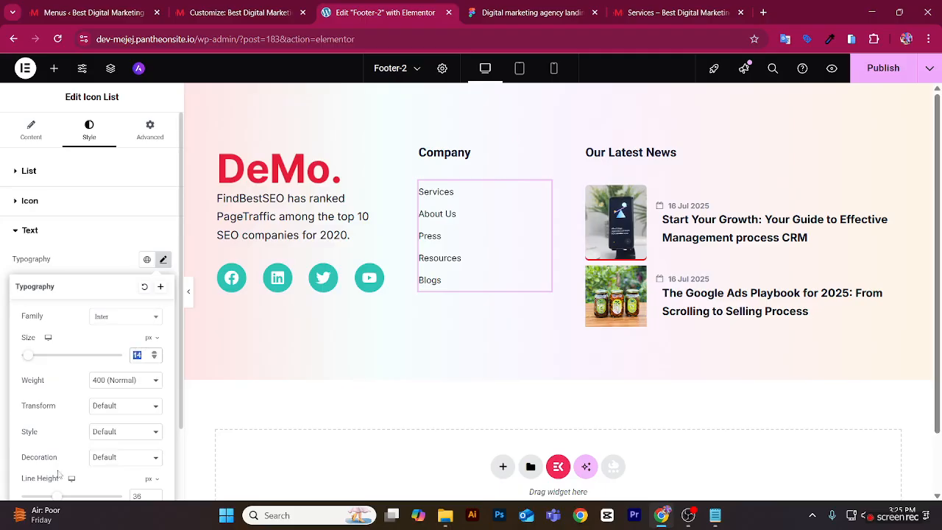
pyautogui.write('18')
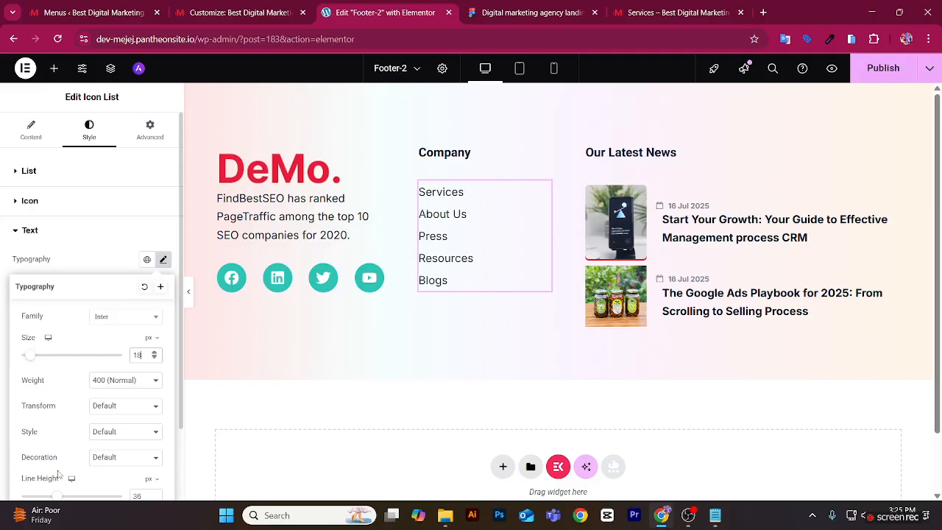
pyautogui.click(189, 291)
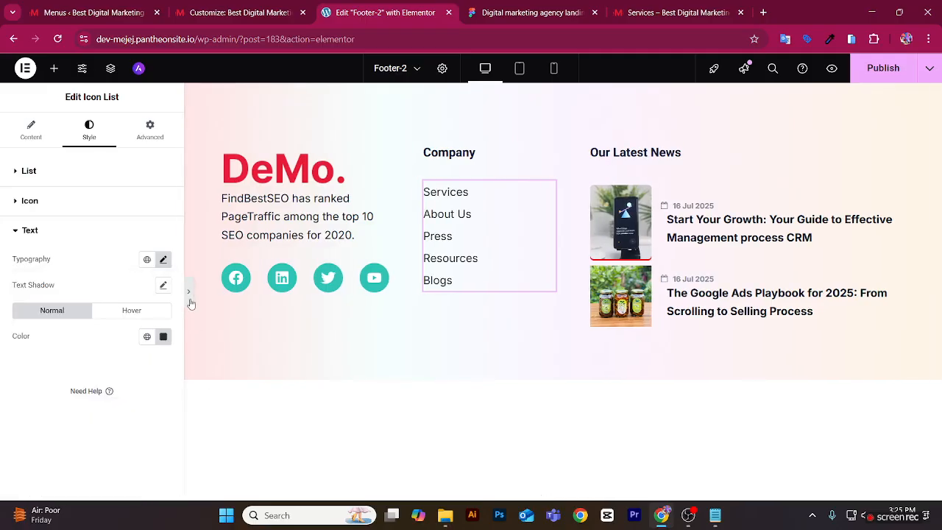
pyautogui.click(3, 291)
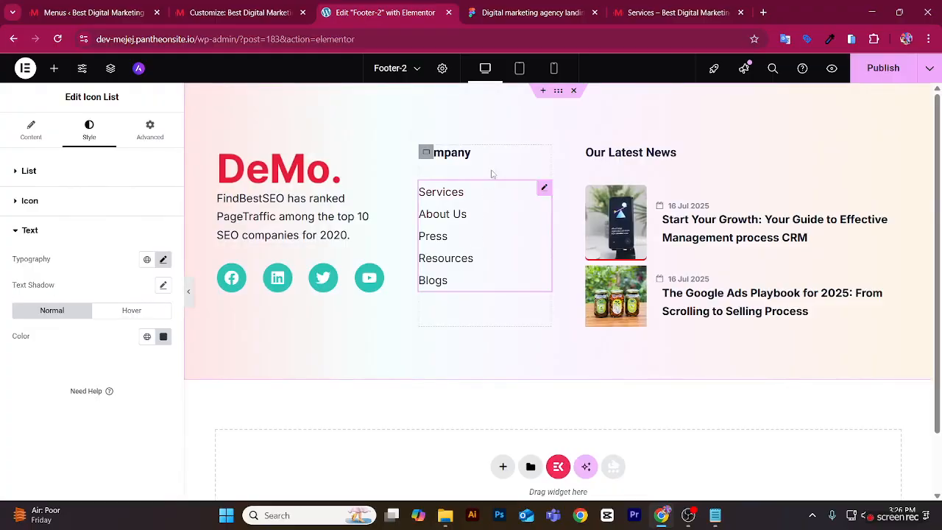
# Change the Company heading's title HTML tag to H2.
pyautogui.click(544, 154)
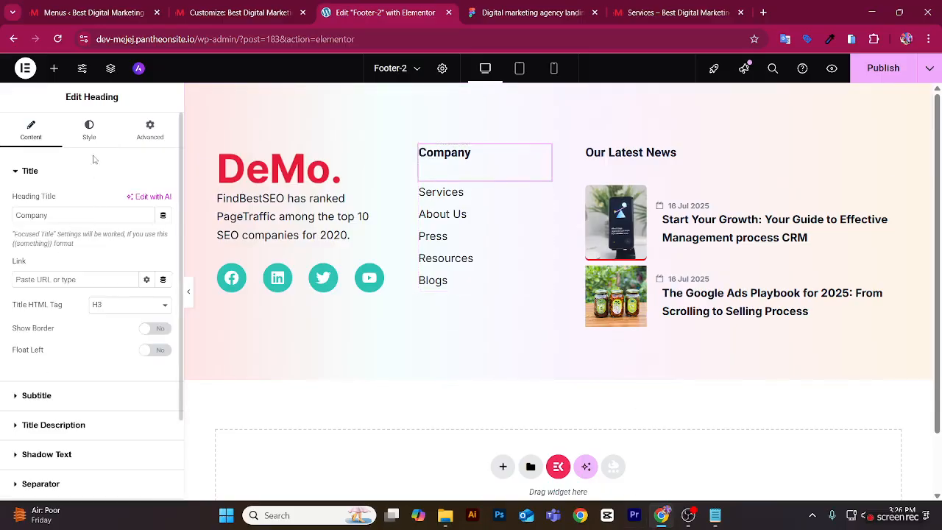
pyautogui.click(127, 307)
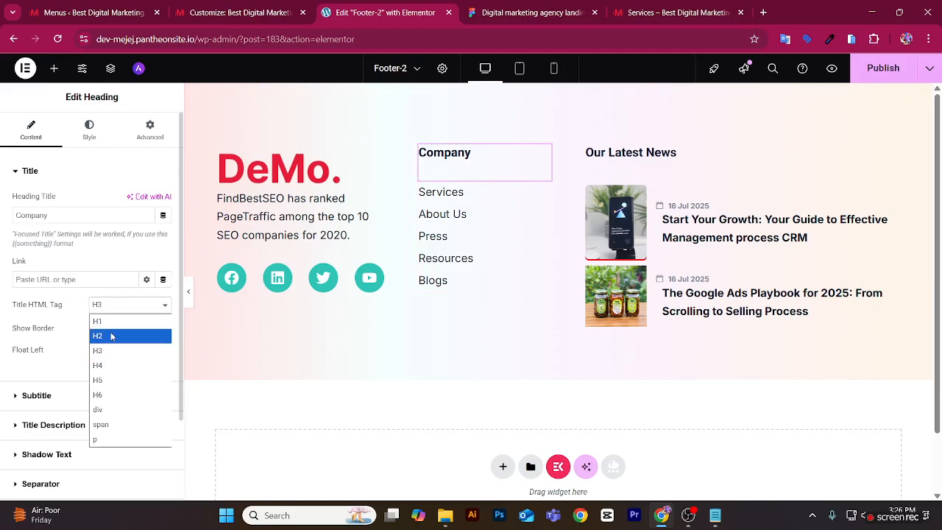
pyautogui.click(111, 336)
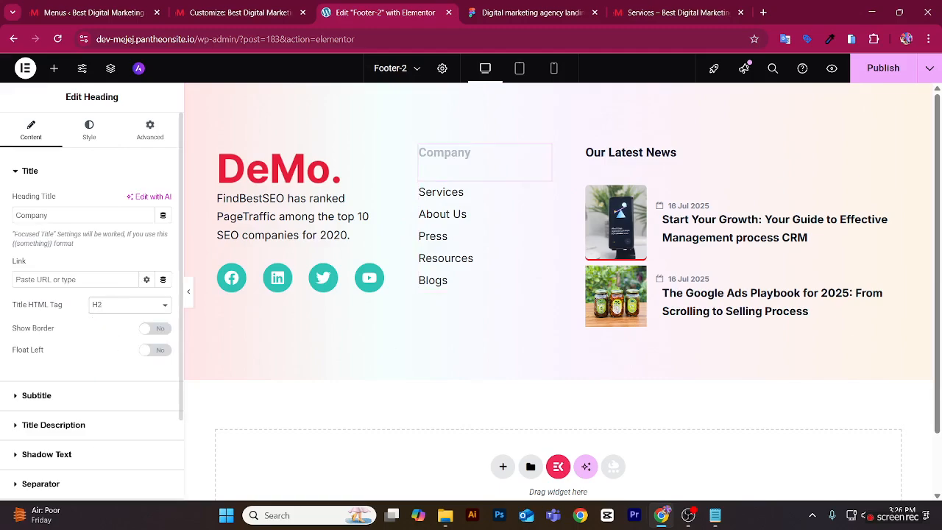
# Try a hand-picked bright teal, #3BF7DC, as the Company heading's title color.
pyautogui.click(92, 131)
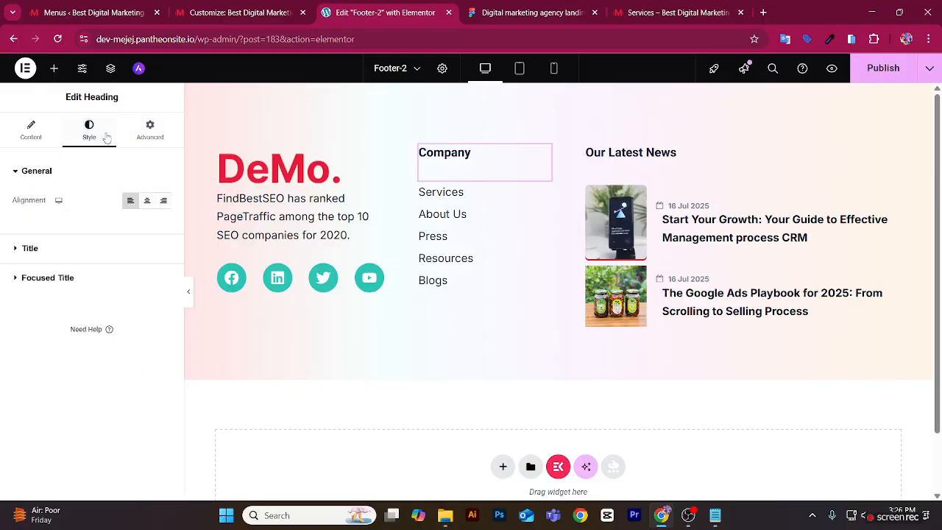
pyautogui.click(62, 248)
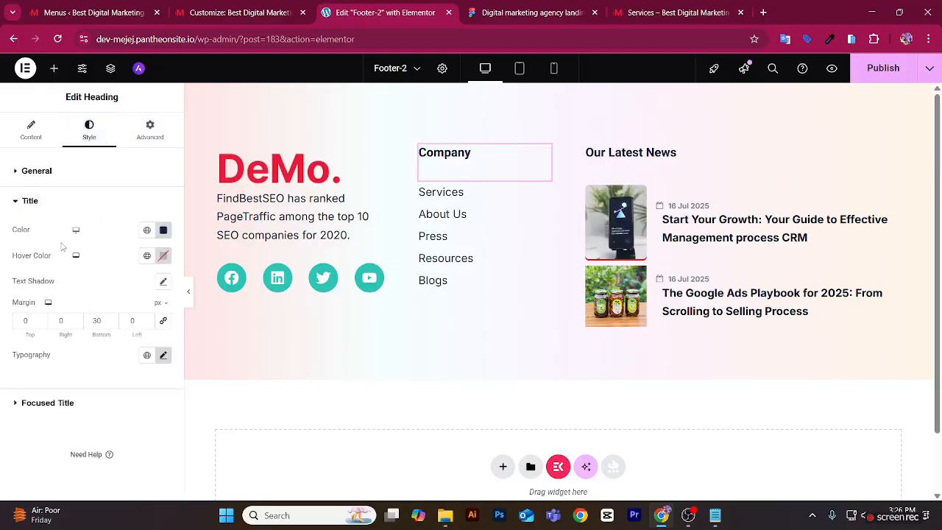
pyautogui.click(163, 230)
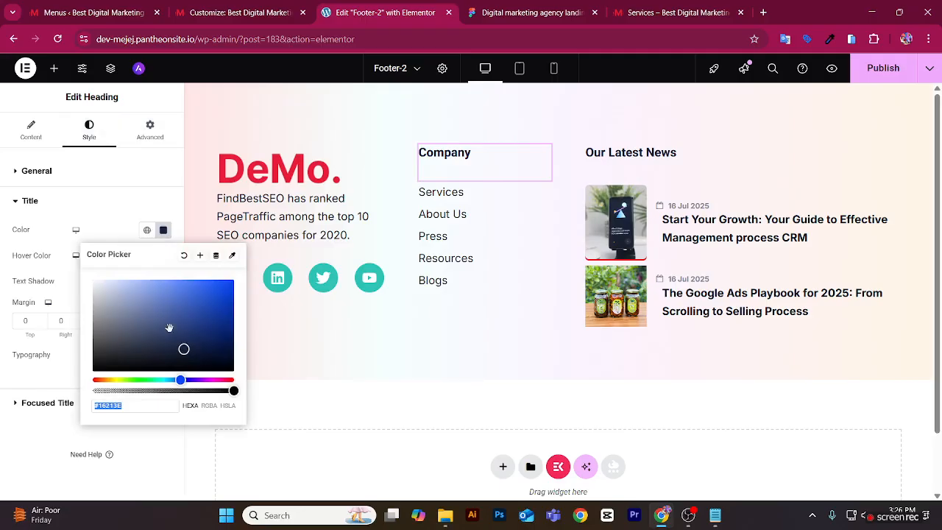
pyautogui.click(160, 380)
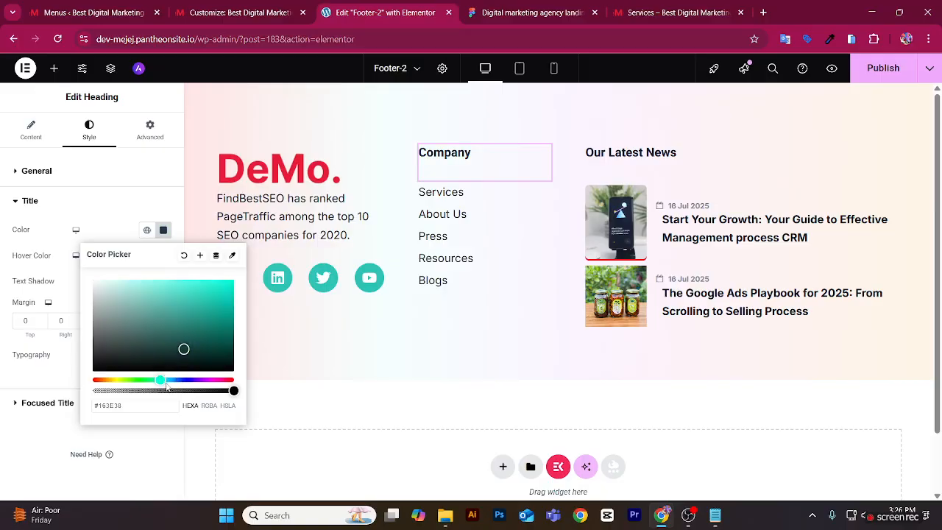
pyautogui.moveTo(180, 305)
pyautogui.mouseDown()
pyautogui.moveTo(194, 275)
pyautogui.moveTo(199, 283)
pyautogui.mouseUp()
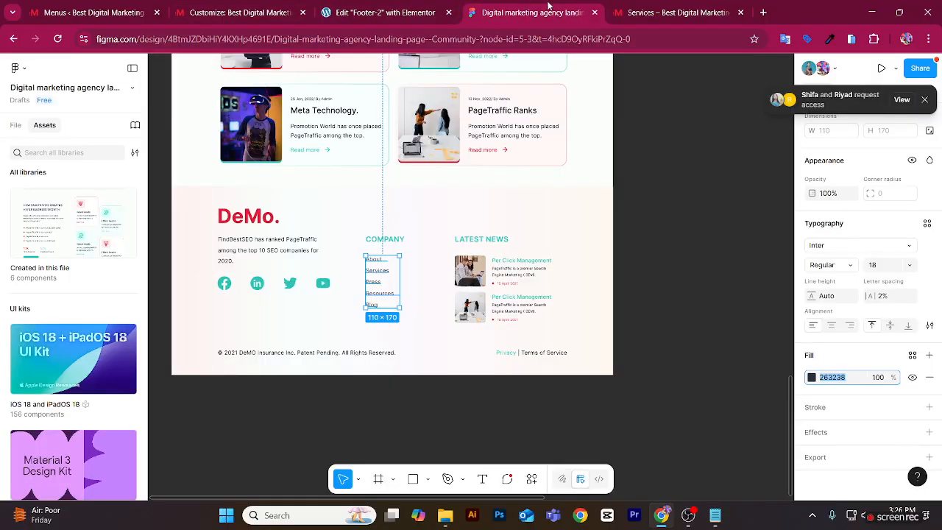
# Switch to Figma and copy the fill color 2EC4B6 of the footer's COMPANY heading.
pyautogui.click(525, 13)
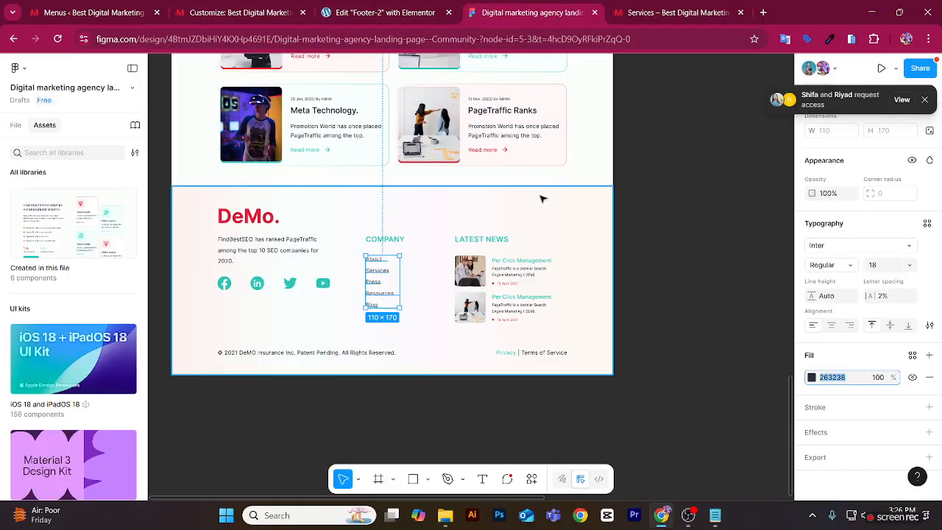
pyautogui.click(385, 245)
pyautogui.click(853, 377)
pyautogui.hotkey('ctrl', 'c')
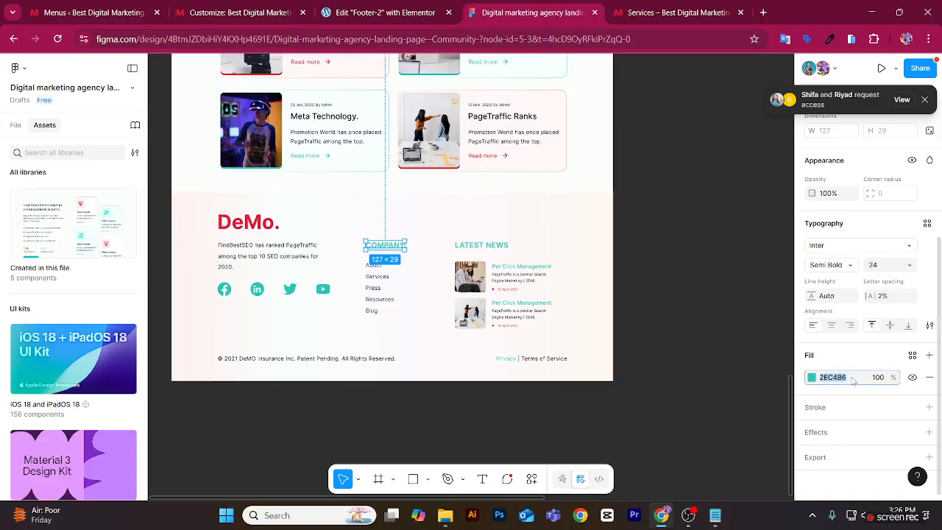
# Back in Elementor, set the Company heading's title color to the copied #2EC4B6.
pyautogui.click(398, 11)
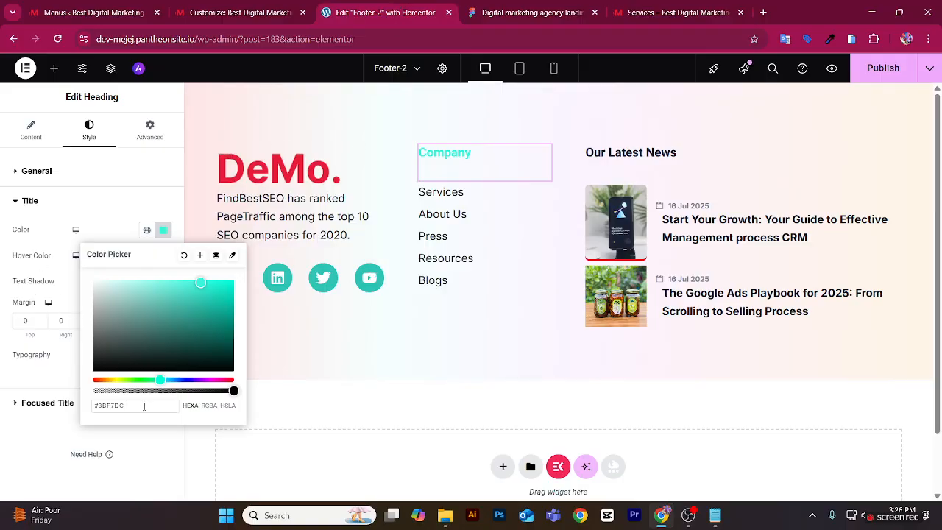
pyautogui.press('BackSpace')
pyautogui.press('BackSpace')
pyautogui.press('BackSpace')
pyautogui.press('BackSpace')
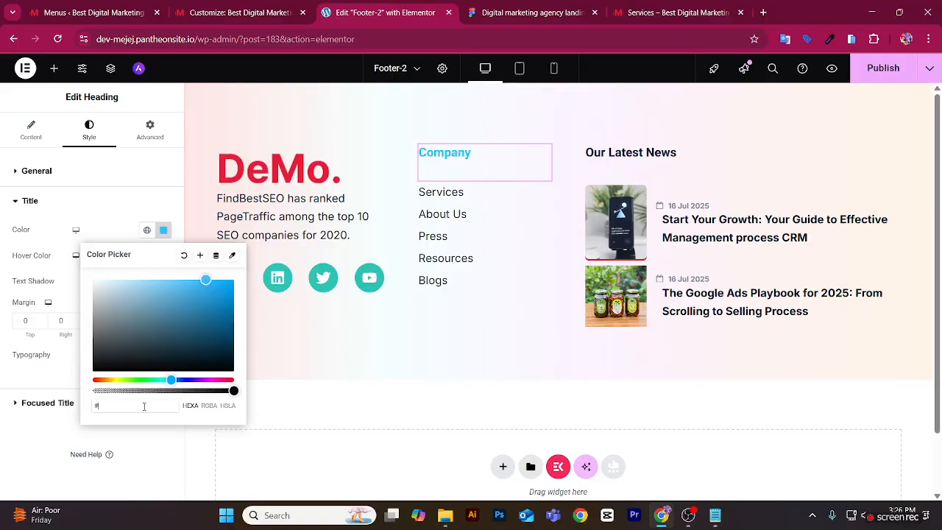
pyautogui.hotkey('ctrl', 'v')
pyautogui.click(275, 457)
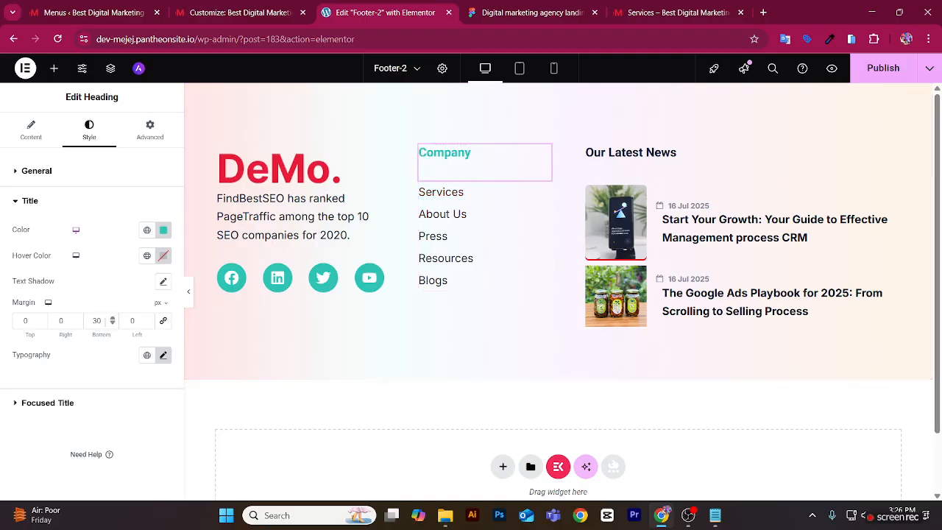
# Reduce the Company heading's bottom title margin to 20 px.
pyautogui.click(113, 324)
pyautogui.click(112, 324)
pyautogui.click(113, 324)
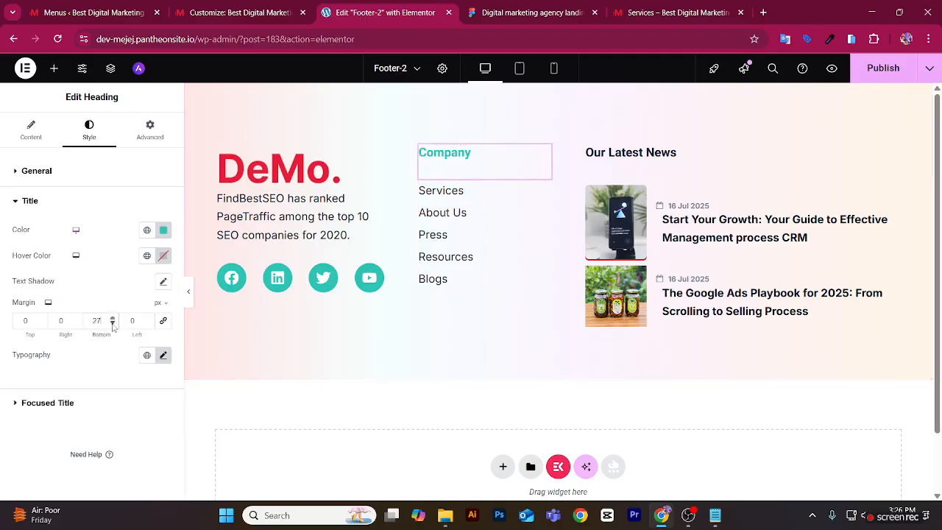
pyautogui.click(113, 324)
pyautogui.click(112, 324)
pyautogui.click(113, 324)
pyautogui.click(113, 324)
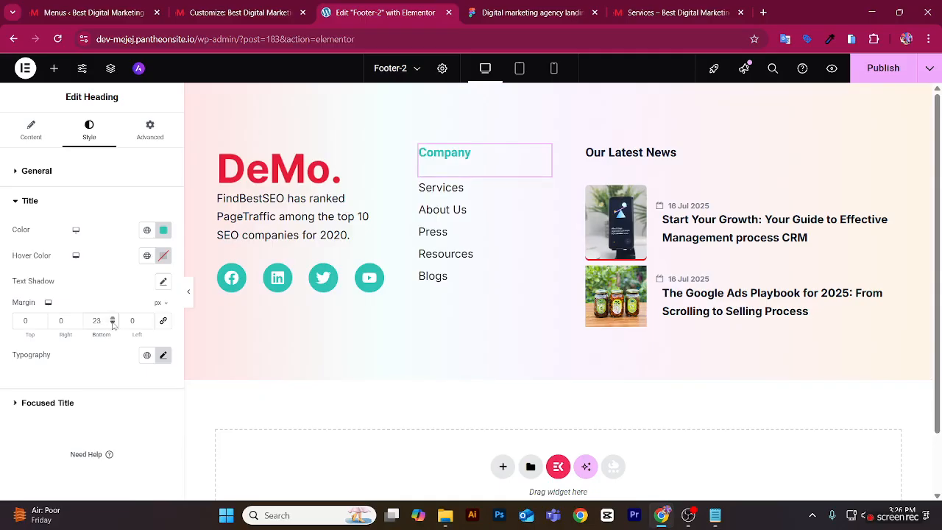
pyautogui.click(113, 324)
pyautogui.click(112, 324)
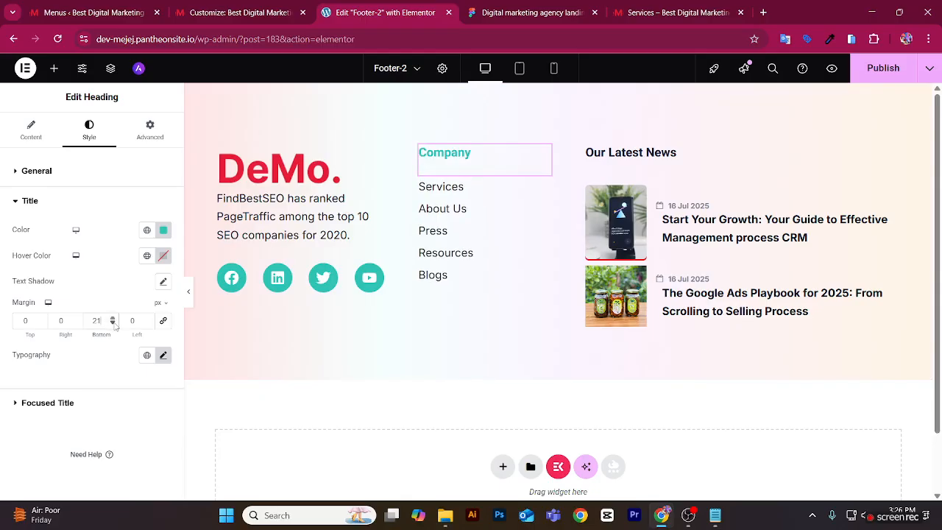
pyautogui.click(112, 323)
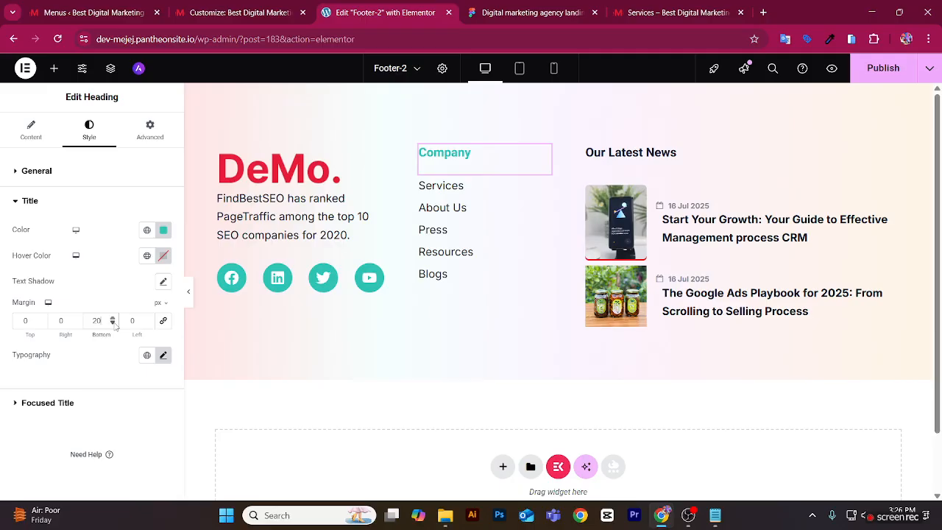
# Copy the Company heading and paste its style onto the Our Latest News heading.
pyautogui.click(629, 167)
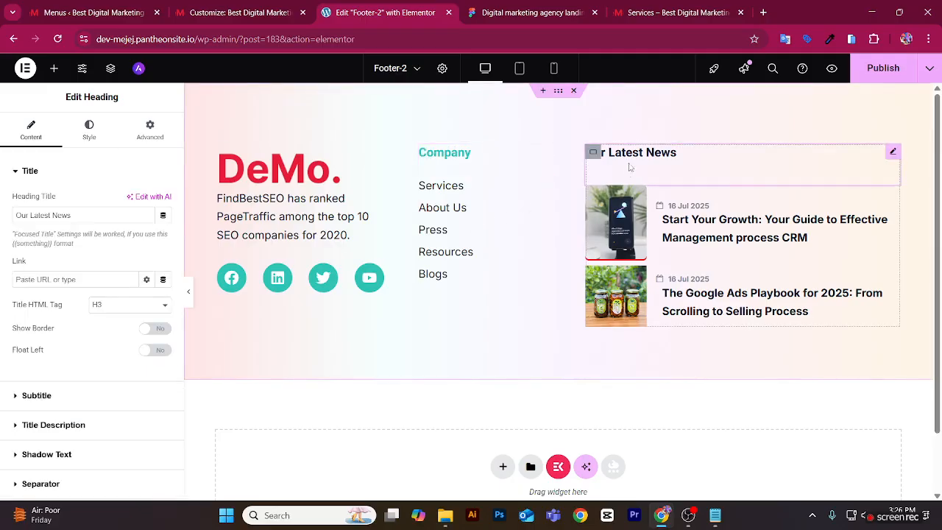
pyautogui.click(150, 127)
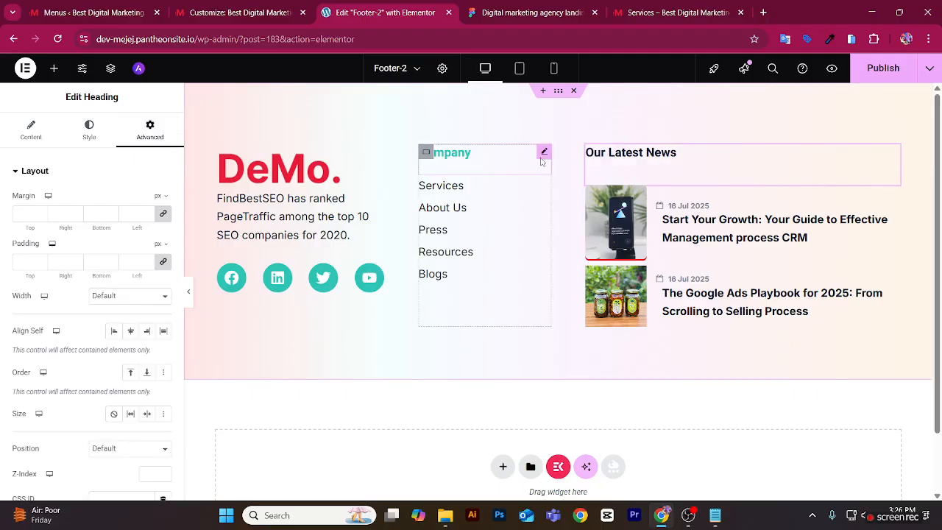
pyautogui.rightClick(542, 157)
pyautogui.click(571, 220)
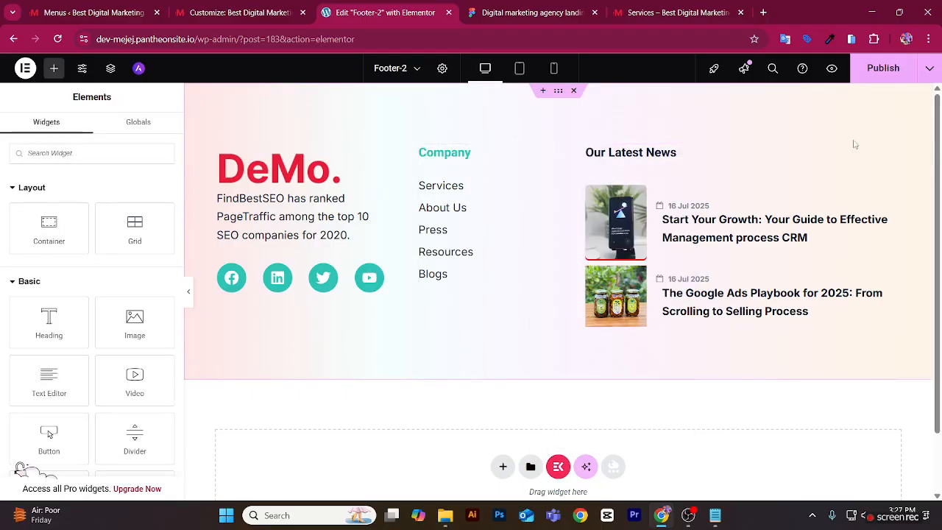
pyautogui.rightClick(889, 153)
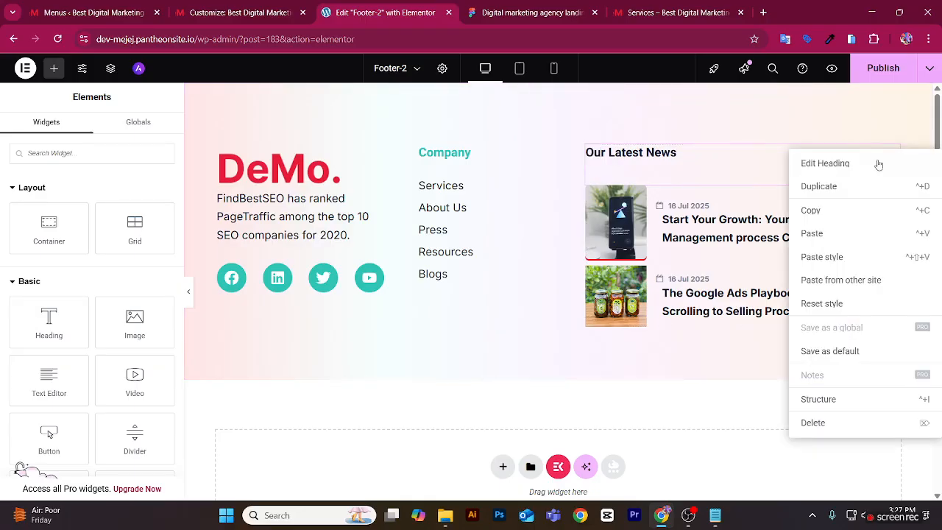
pyautogui.click(839, 257)
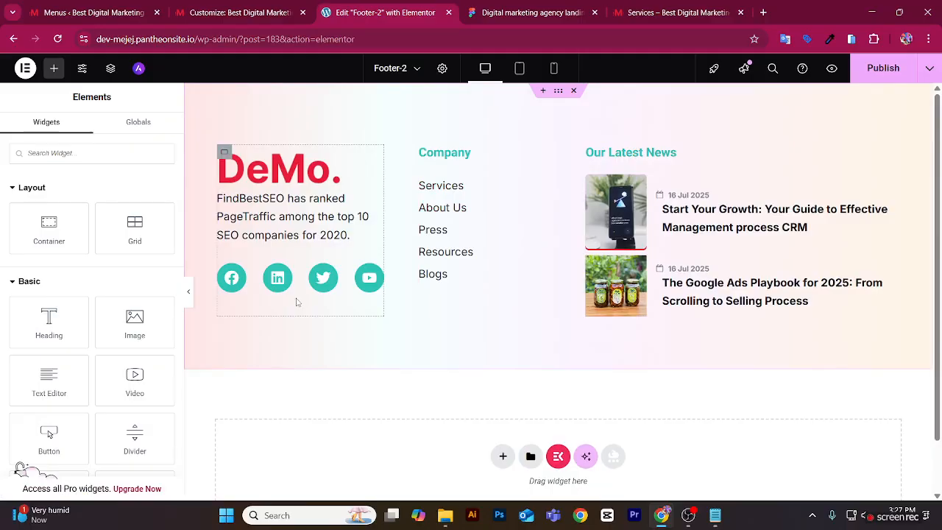
# Preview the footer without the editing panel and compare it with the footer design in Figma.
pyautogui.click(189, 291)
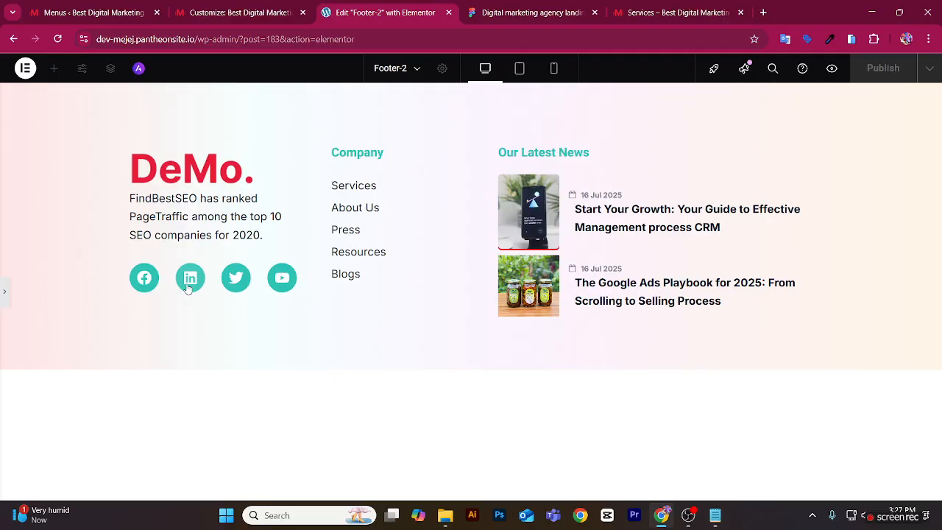
pyautogui.click(518, 6)
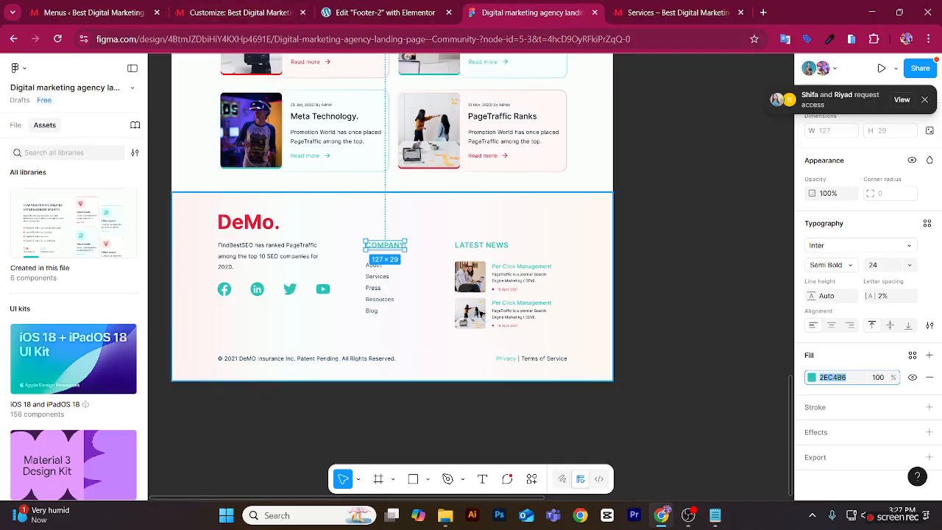
pyautogui.click(639, 290)
pyautogui.click(356, 9)
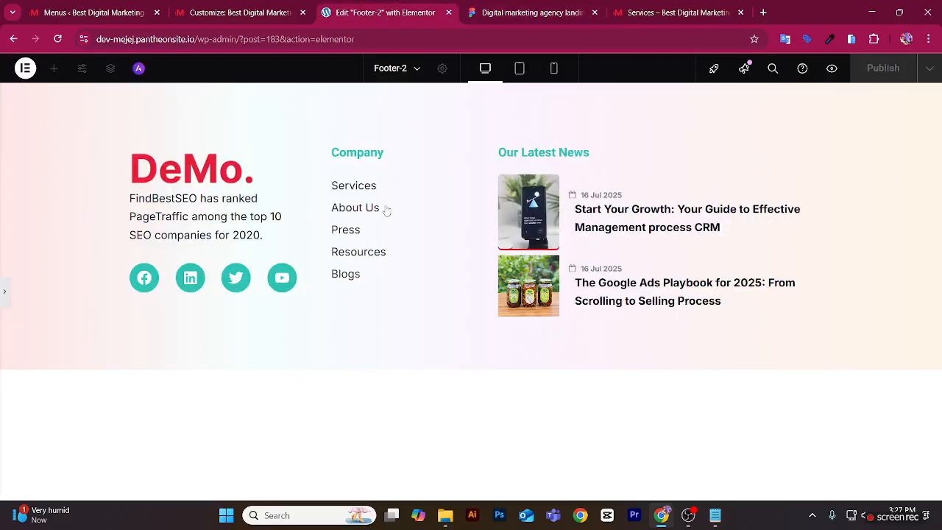
pyautogui.click(3, 296)
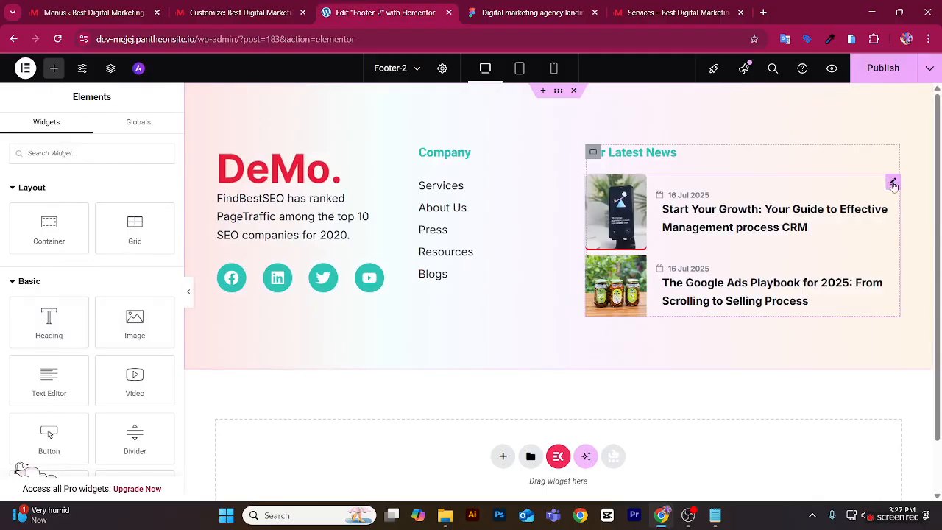
# Set the space between items in the Our Latest News post list to 30.
pyautogui.click(893, 182)
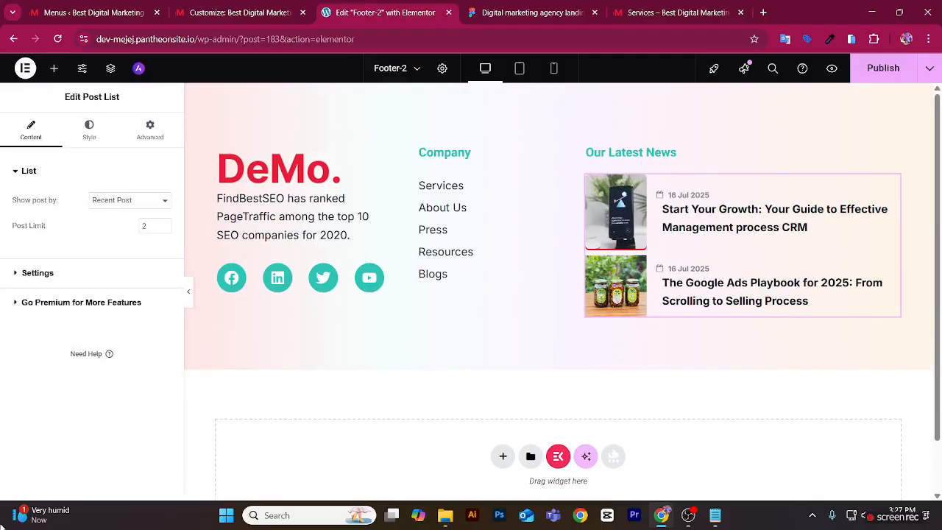
pyautogui.click(44, 177)
pyautogui.click(105, 131)
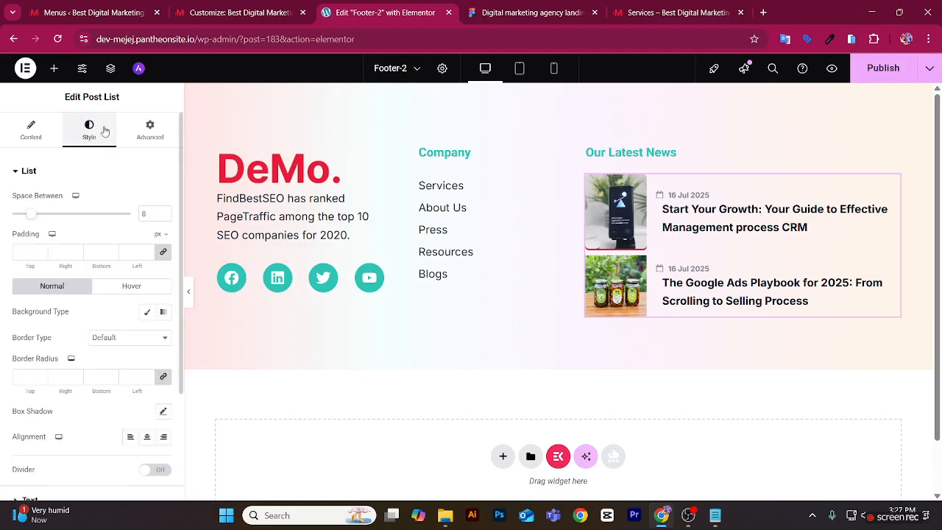
pyautogui.moveTo(31, 216); pyautogui.dragTo(84, 225)
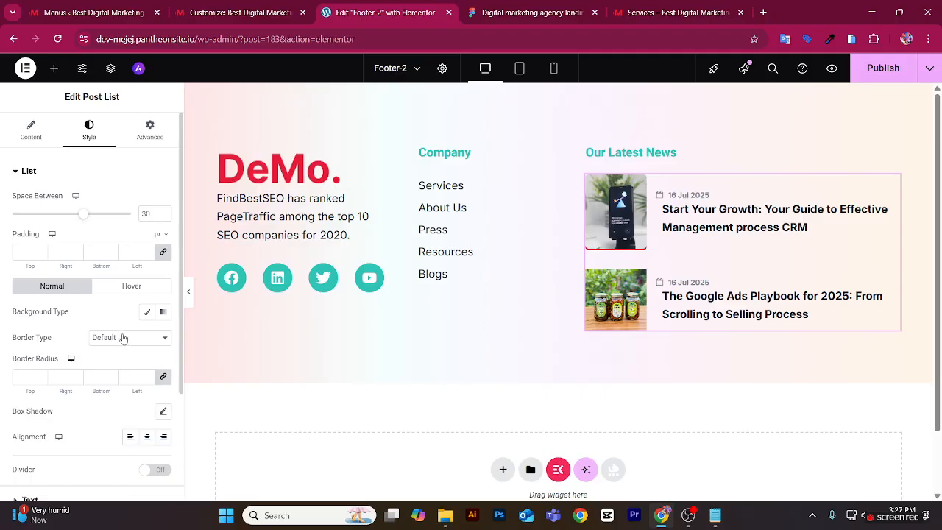
pyautogui.scroll(-2, 111, 331)
pyautogui.scroll(2, 110, 331)
pyautogui.click(33, 177)
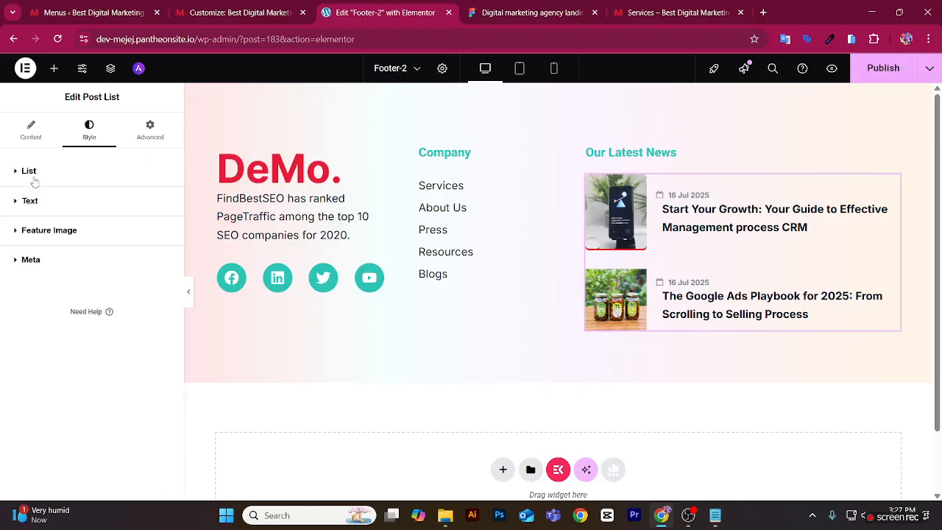
# Open the post list's text color, and in Figma copy the fill color 2EC4B6 of the first Latest News post title.
pyautogui.click(52, 207)
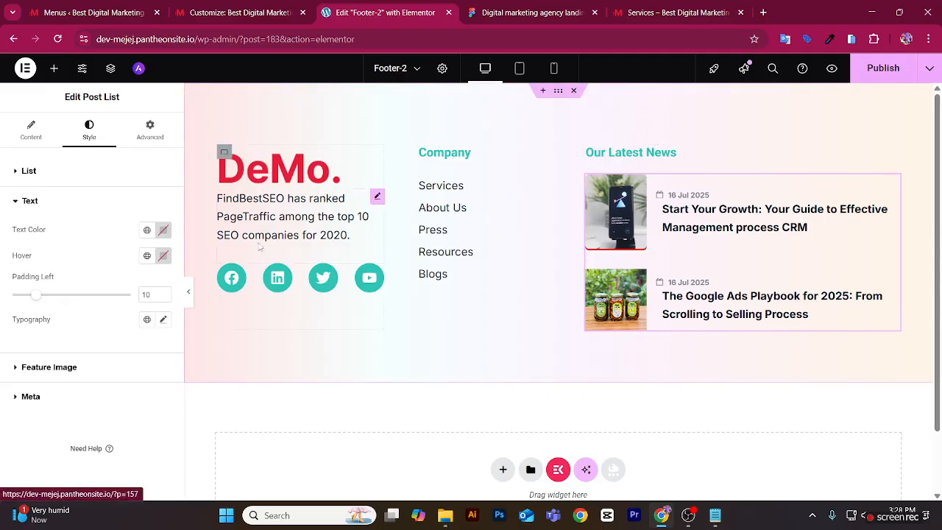
pyautogui.click(164, 231)
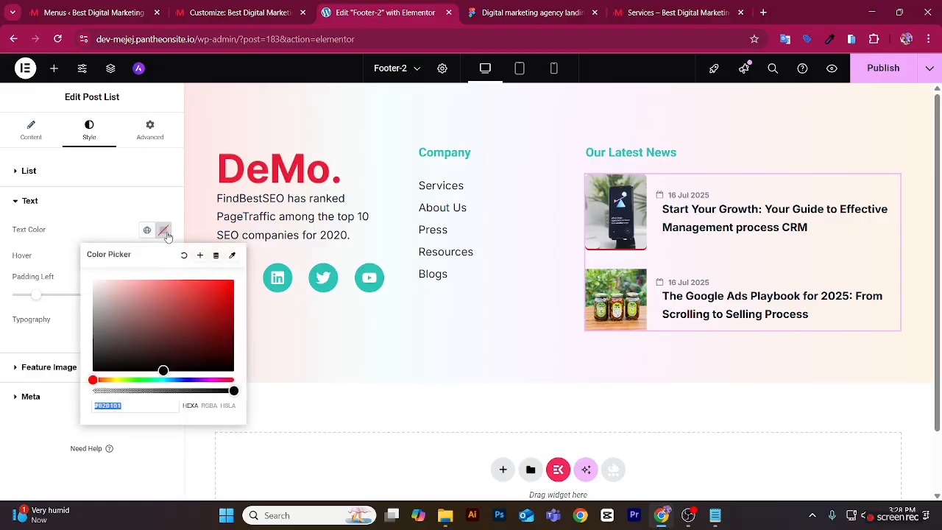
pyautogui.click(203, 311)
pyautogui.click(560, 5)
pyautogui.click(519, 276)
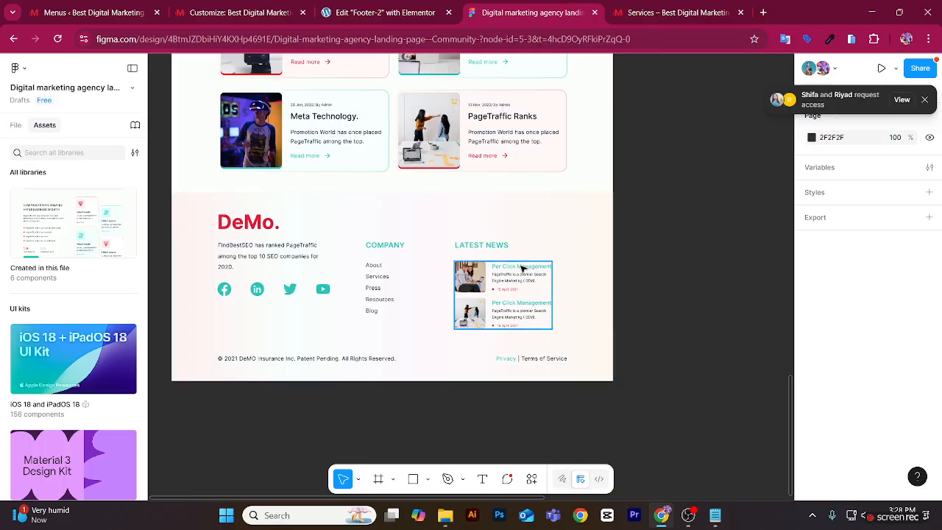
pyautogui.doubleClick(520, 267)
pyautogui.doubleClick(521, 267)
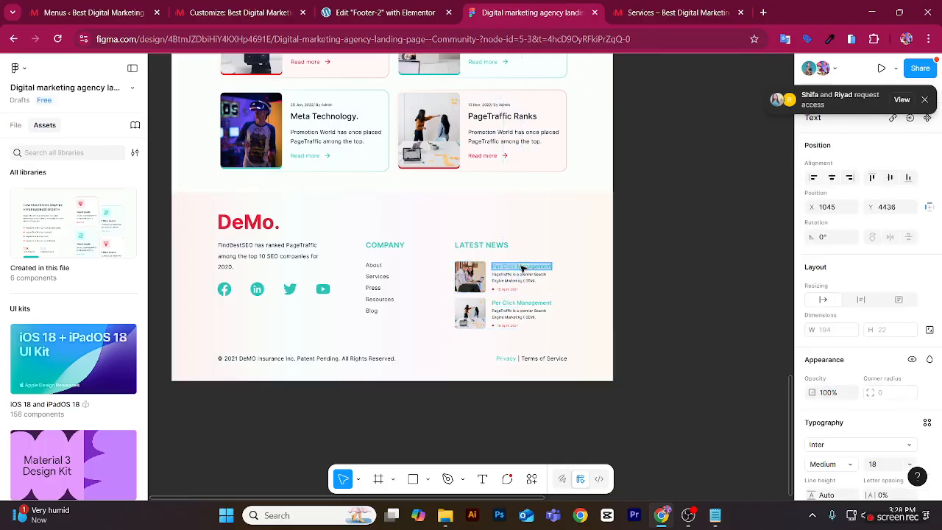
pyautogui.scroll(-3, 846, 388)
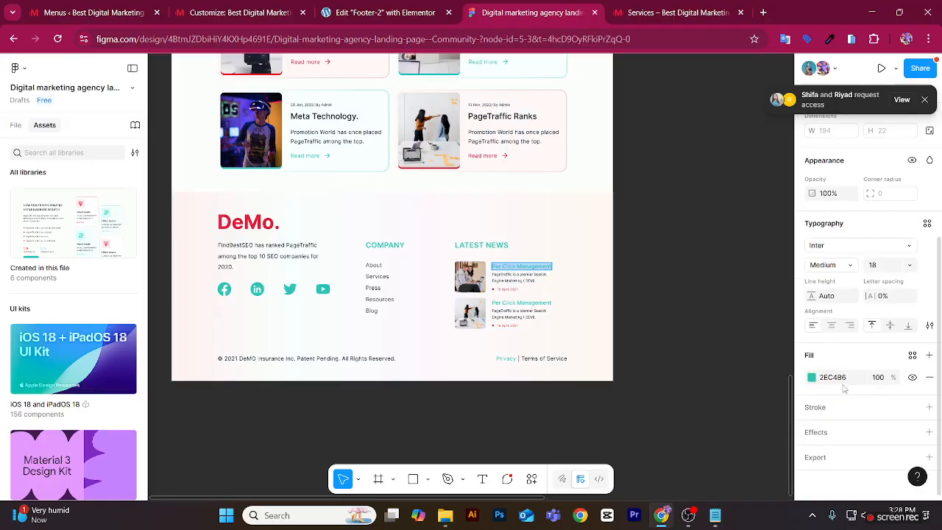
pyautogui.click(844, 379)
pyautogui.rightClick(845, 383)
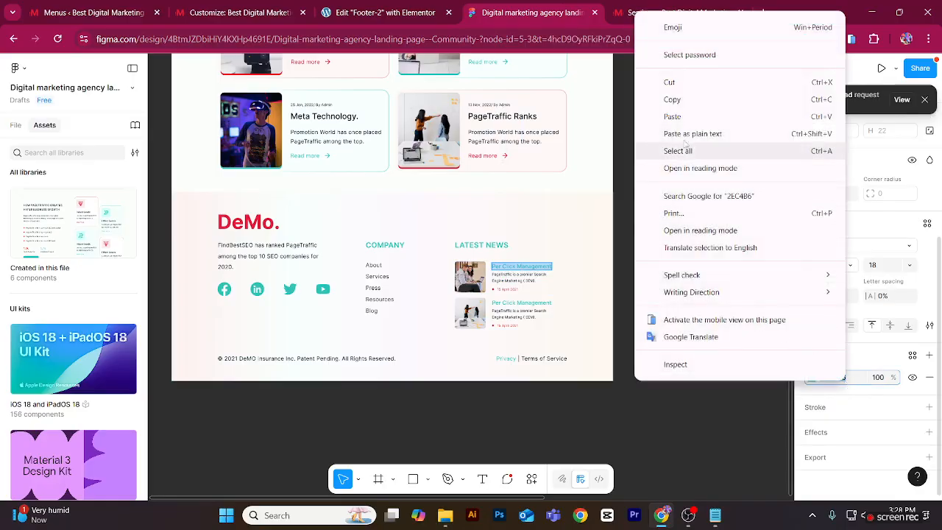
pyautogui.click(820, 96)
# Back in Elementor, set the post list's text color to the copied #2EC4B6.
pyautogui.click(442, 20)
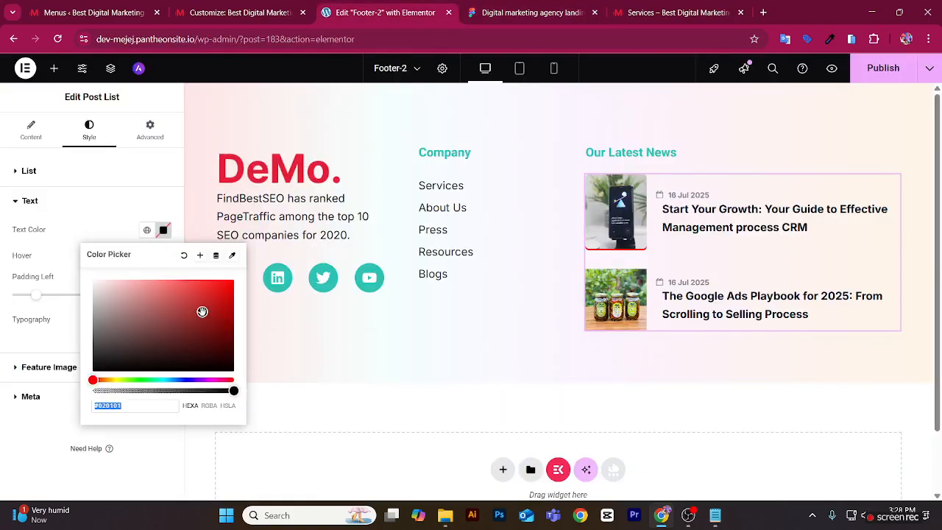
pyautogui.click(149, 403)
pyautogui.press('BackSpace')
pyautogui.press('BackSpace')
pyautogui.press('BackSpace')
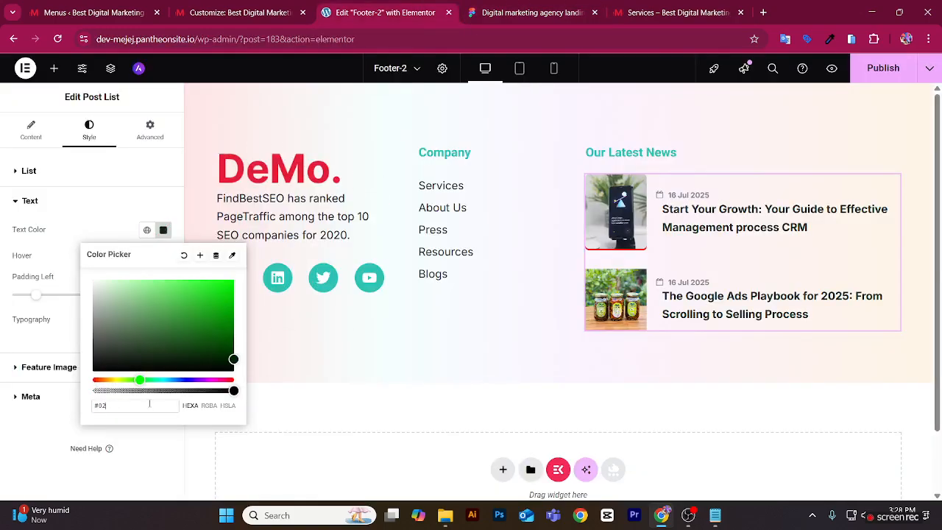
pyautogui.hotkey('ctrl', 'v')
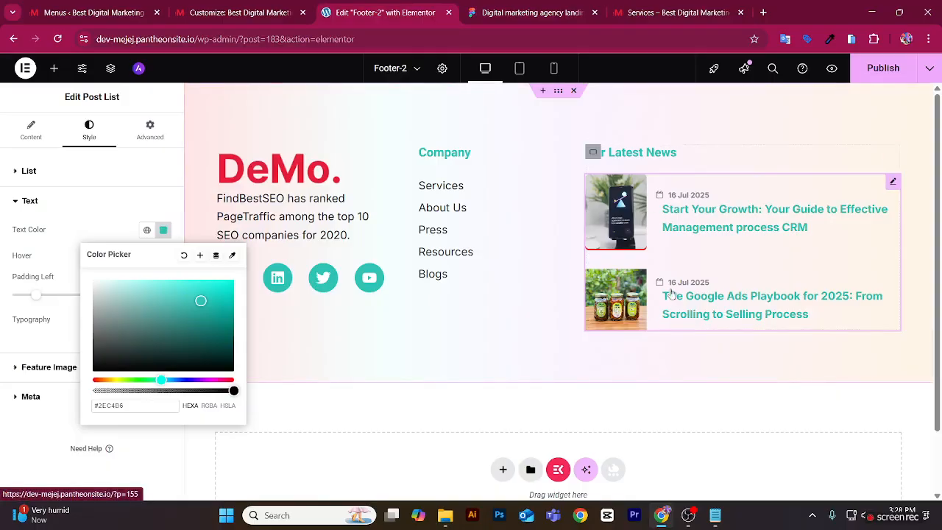
pyautogui.click(434, 390)
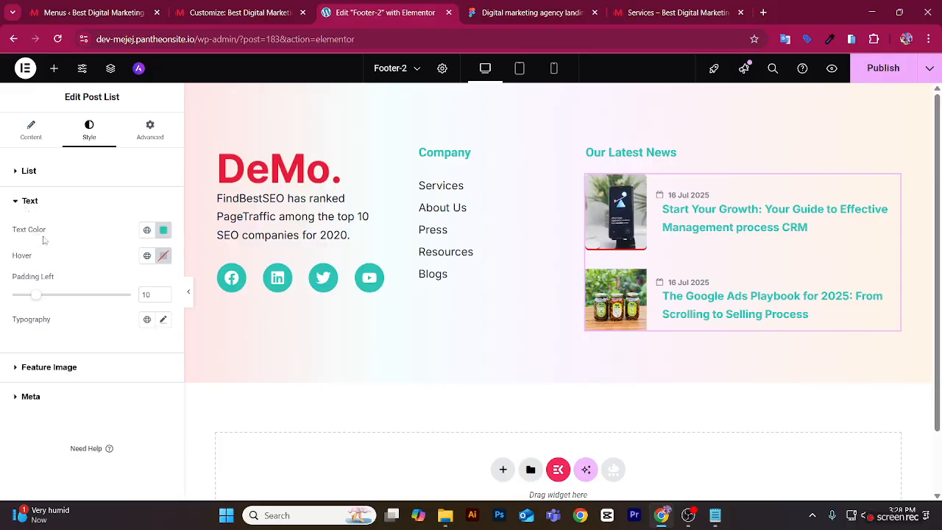
# Give the post list's feature images a border radius of 15 on all corners and a width of 90.
pyautogui.click(63, 367)
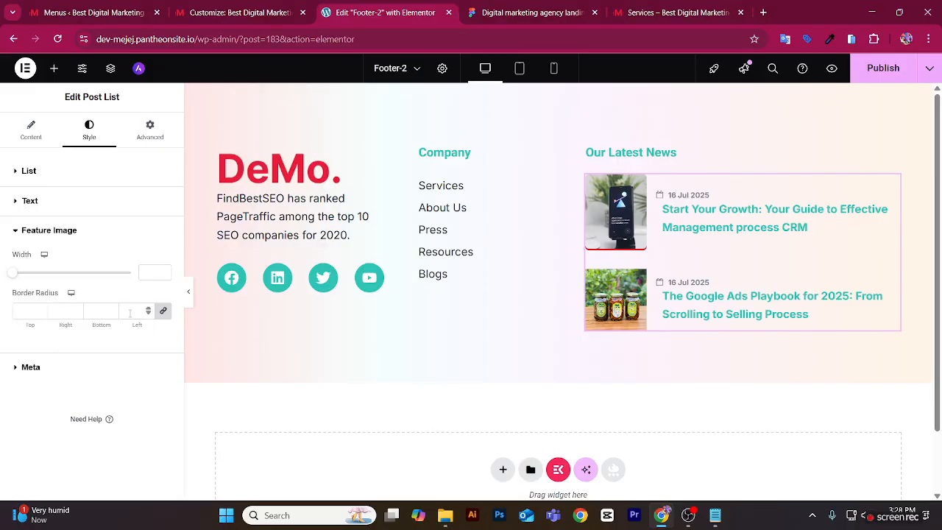
pyautogui.click(131, 311)
pyautogui.write('15')
pyautogui.moveTo(15, 273); pyautogui.dragTo(67, 276)
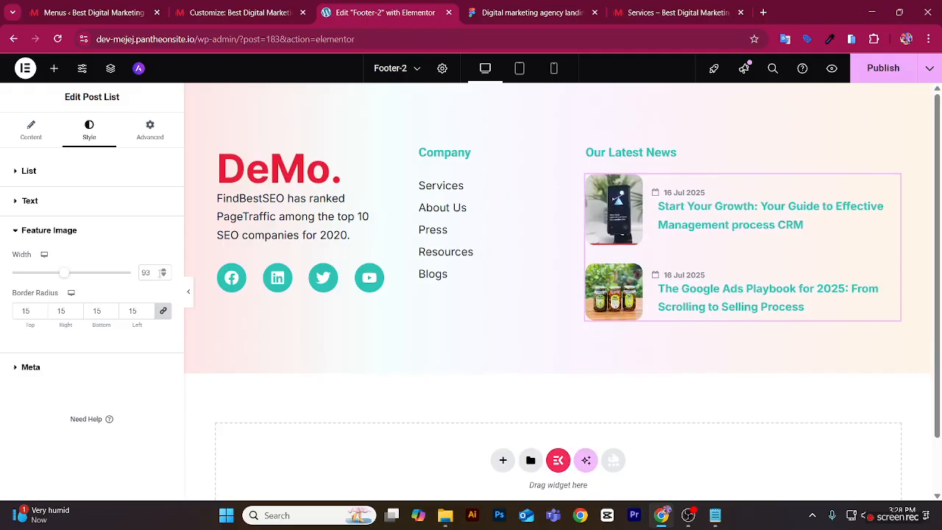
pyautogui.click(163, 276)
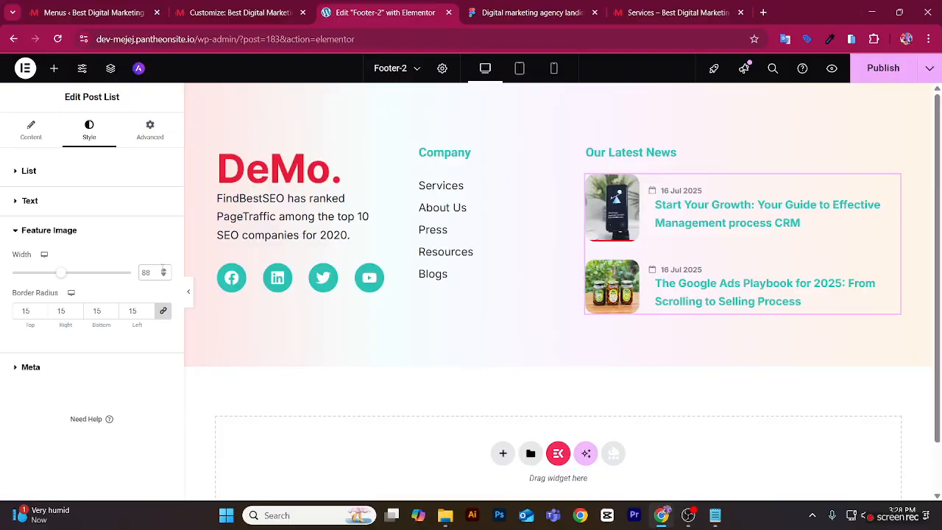
pyautogui.click(163, 269)
pyautogui.click(163, 269)
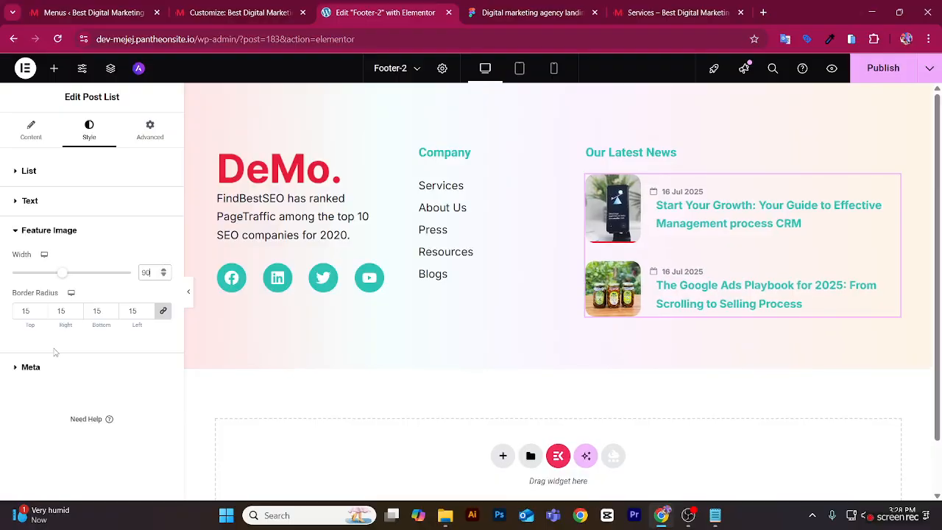
# Set the post list's meta icon size to 21 px.
pyautogui.click(69, 372)
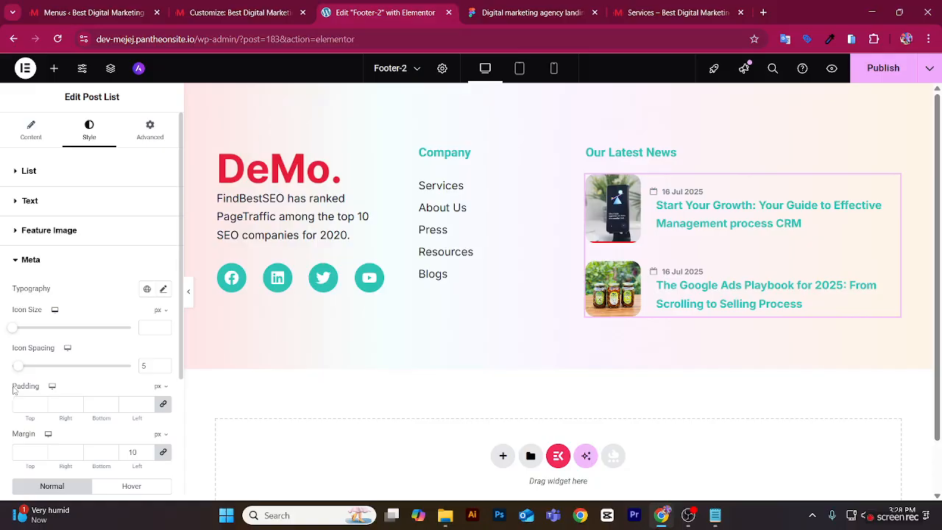
pyautogui.scroll(-1, 14, 390)
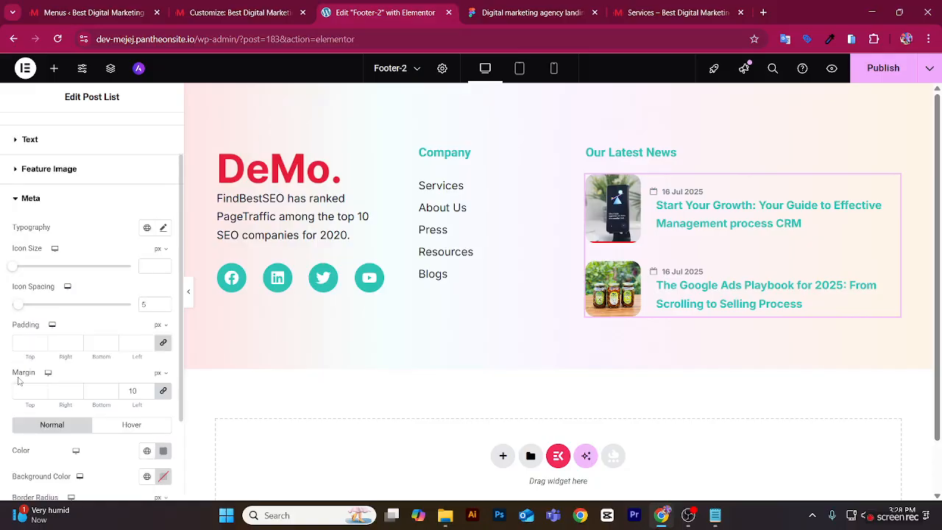
pyautogui.click(151, 266)
pyautogui.write('14')
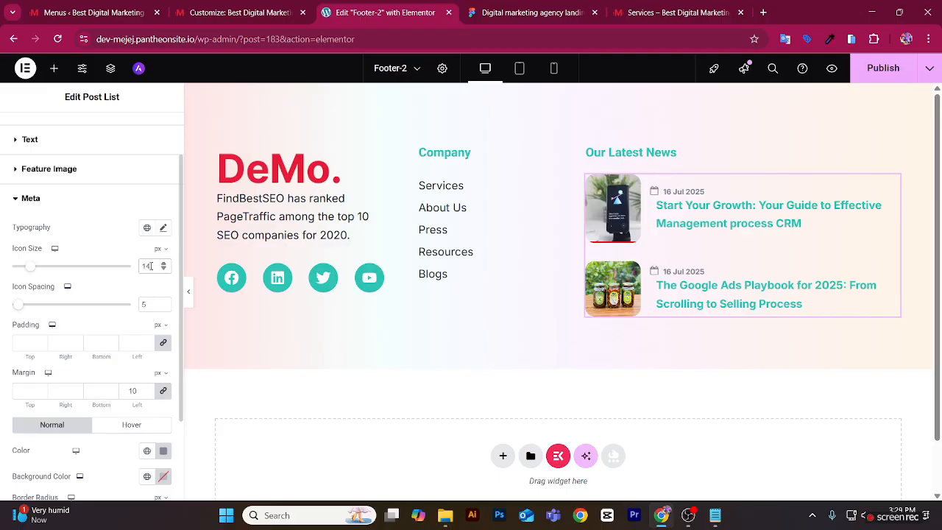
pyautogui.click(163, 264)
pyautogui.click(164, 263)
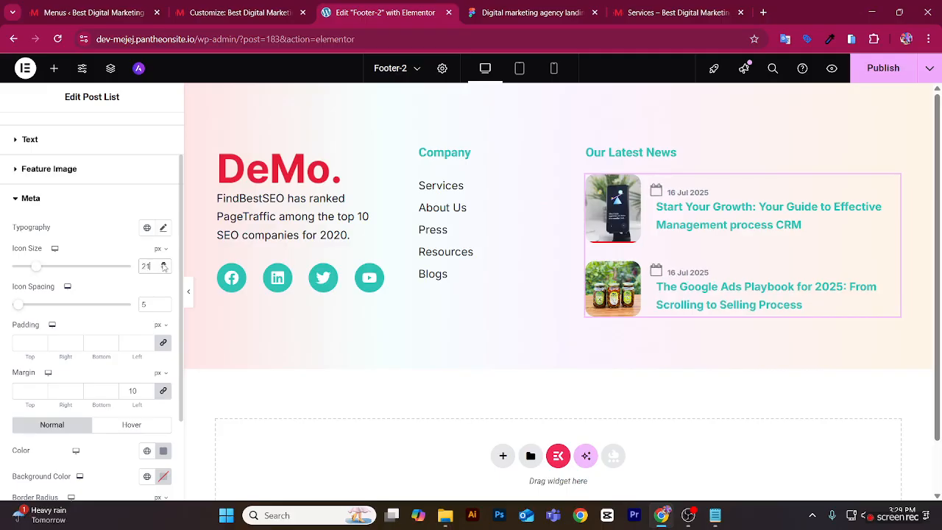
# Set the post list's meta icon size to 17 px and its icon spacing to 4.
pyautogui.click(163, 268)
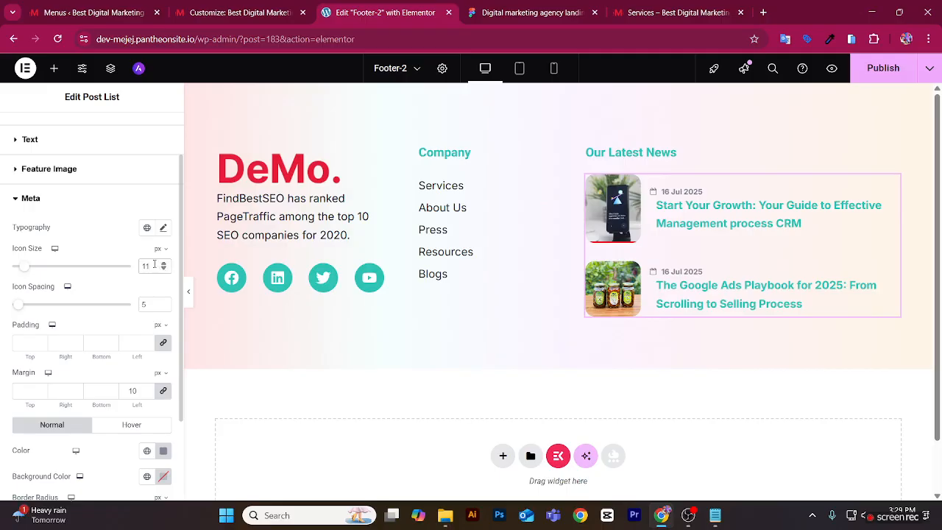
pyautogui.moveTo(155, 265); pyautogui.dragTo(134, 267)
pyautogui.write('18')
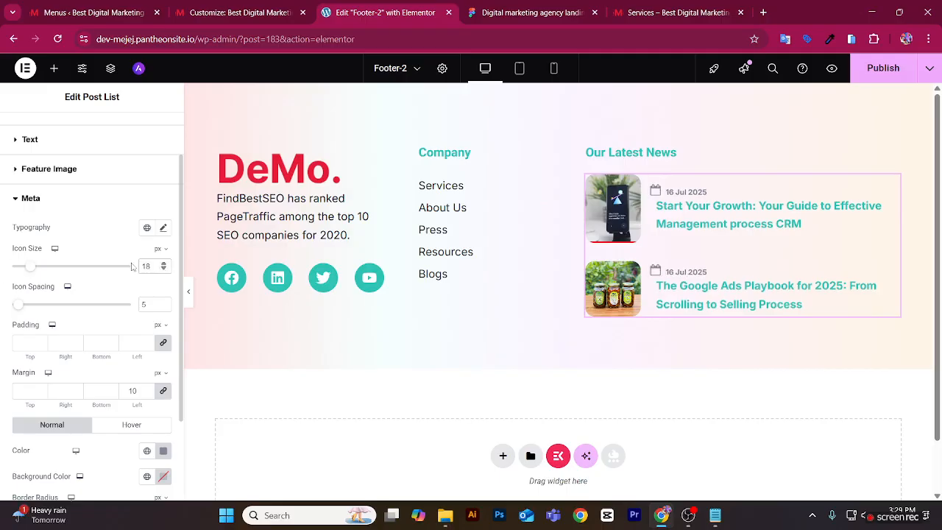
pyautogui.press('Down')
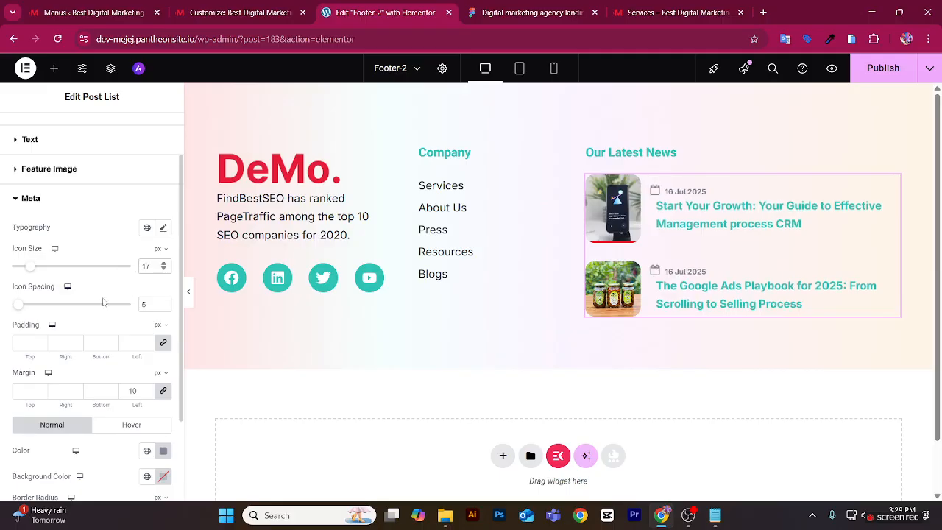
pyautogui.moveTo(21, 312); pyautogui.dragTo(20, 310)
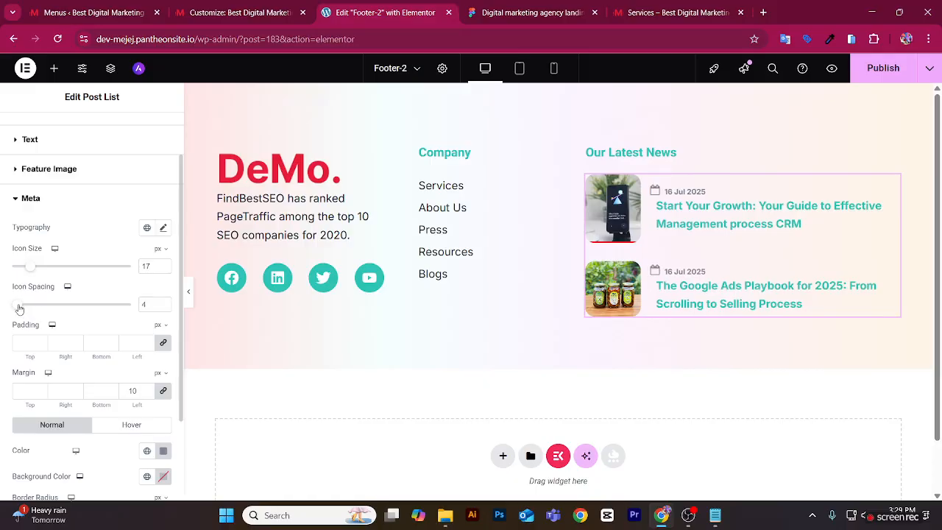
# Change the post list's normal meta color to red #FF0000.
pyautogui.click(61, 206)
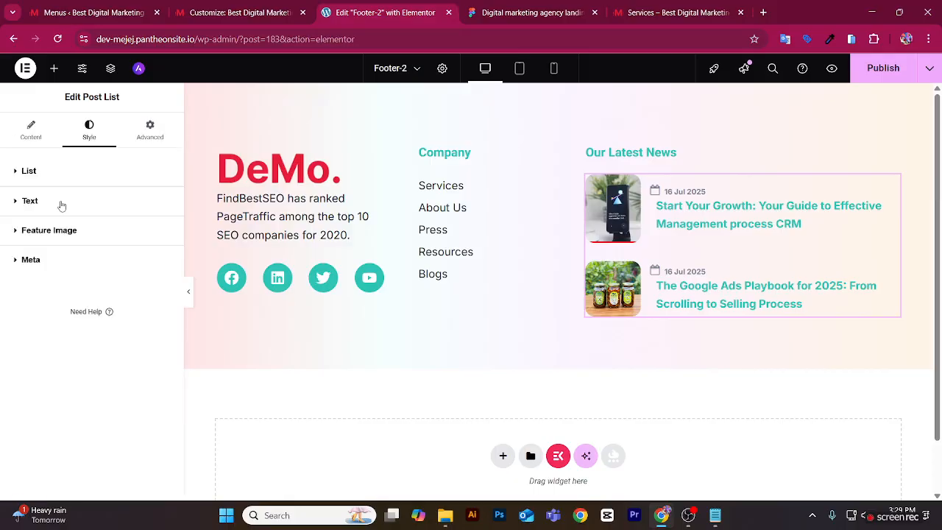
pyautogui.click(61, 206)
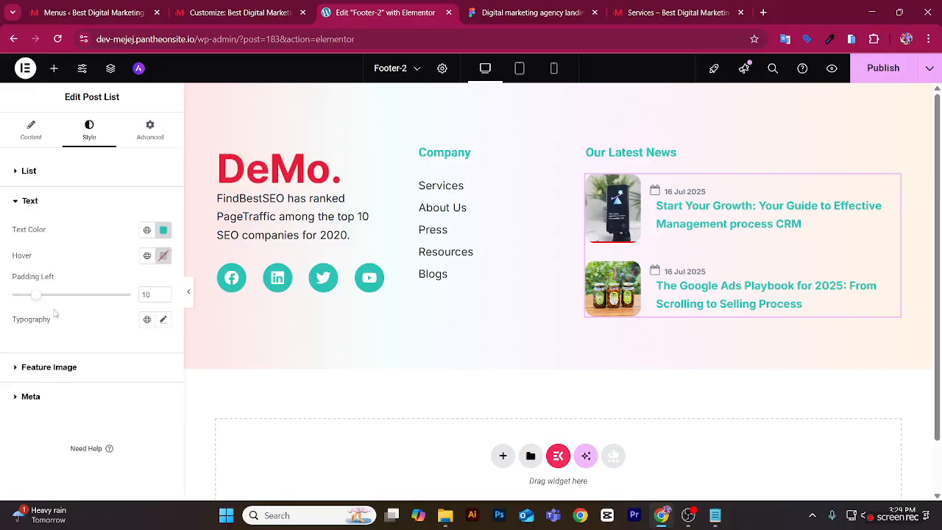
pyautogui.click(41, 404)
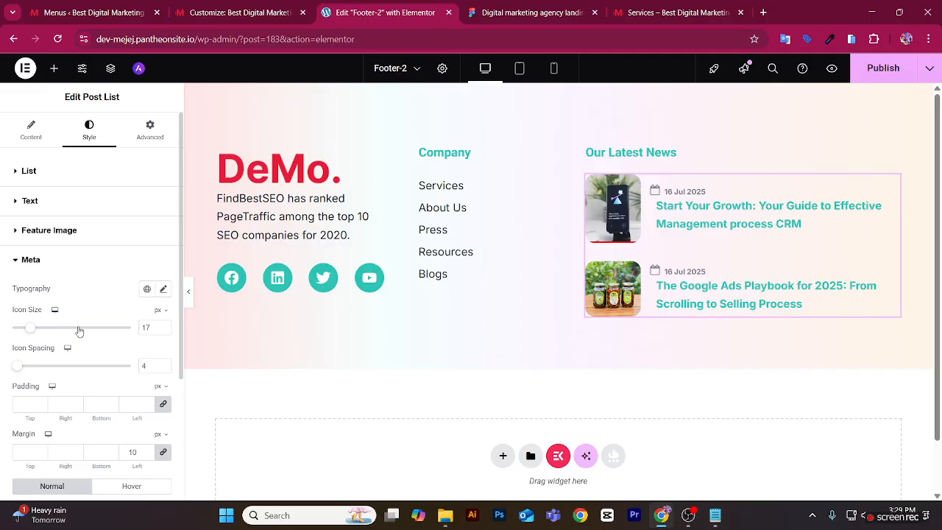
pyautogui.scroll(-1, 80, 330)
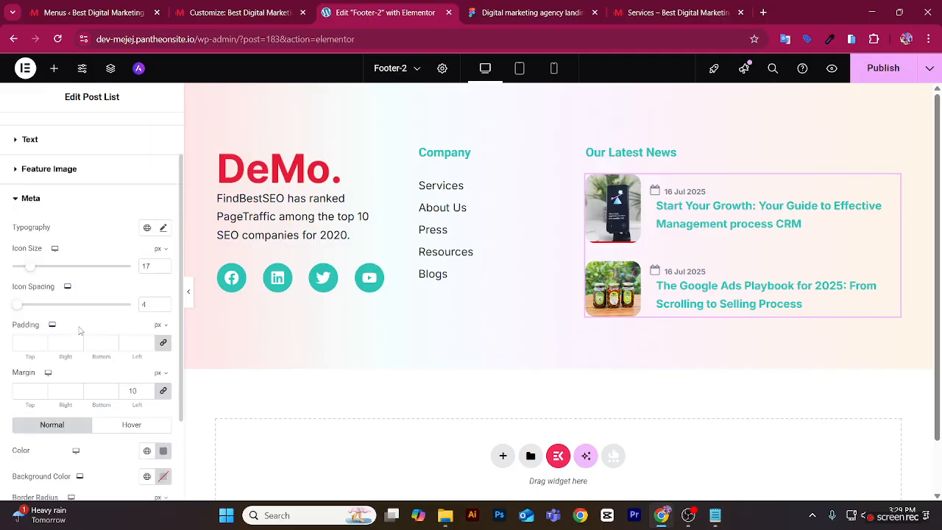
pyautogui.scroll(-1, 81, 331)
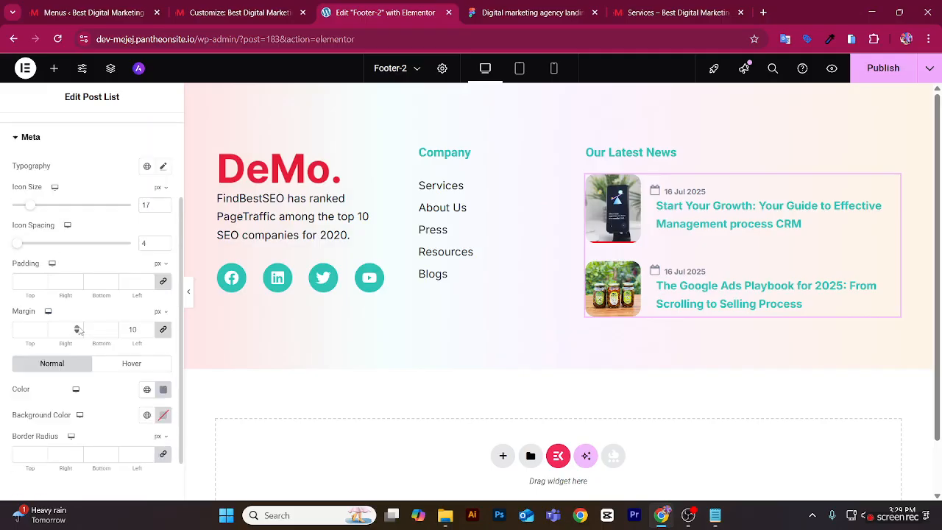
pyautogui.click(163, 390)
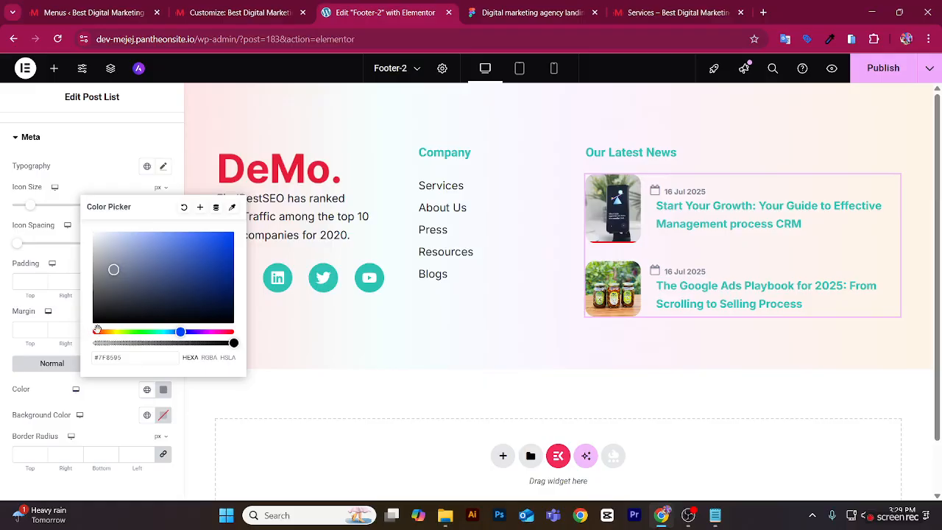
pyautogui.click(96, 332)
pyautogui.moveTo(113, 270); pyautogui.dragTo(247, 227)
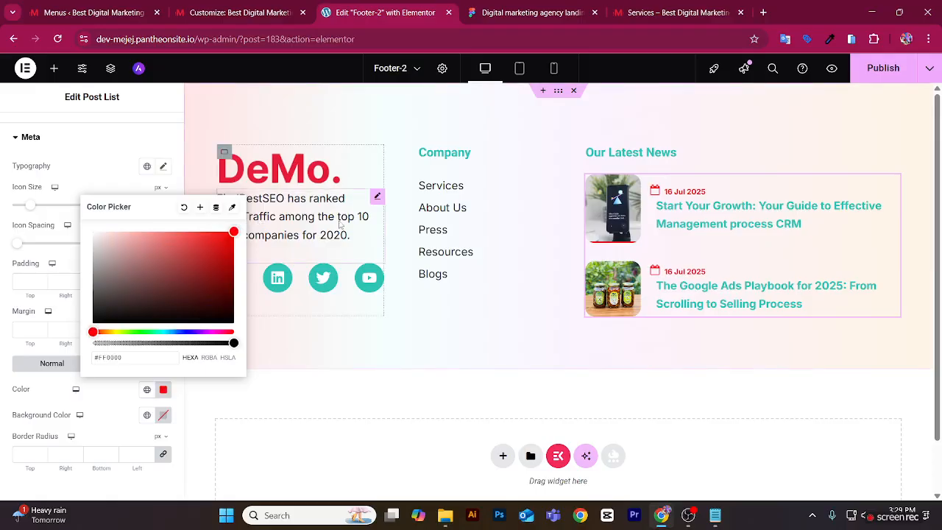
pyautogui.click(498, 356)
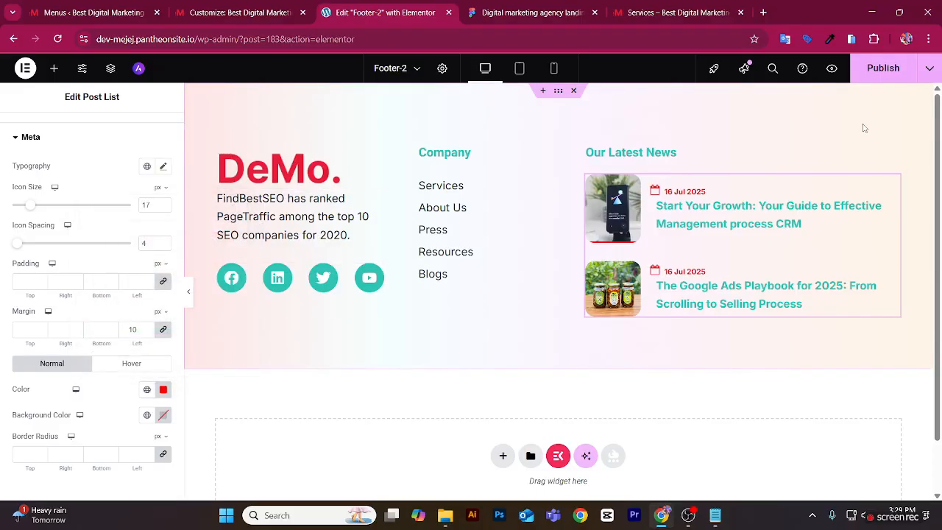
# Publish the Footer-2 template and preview it on the site.
pyautogui.click(884, 68)
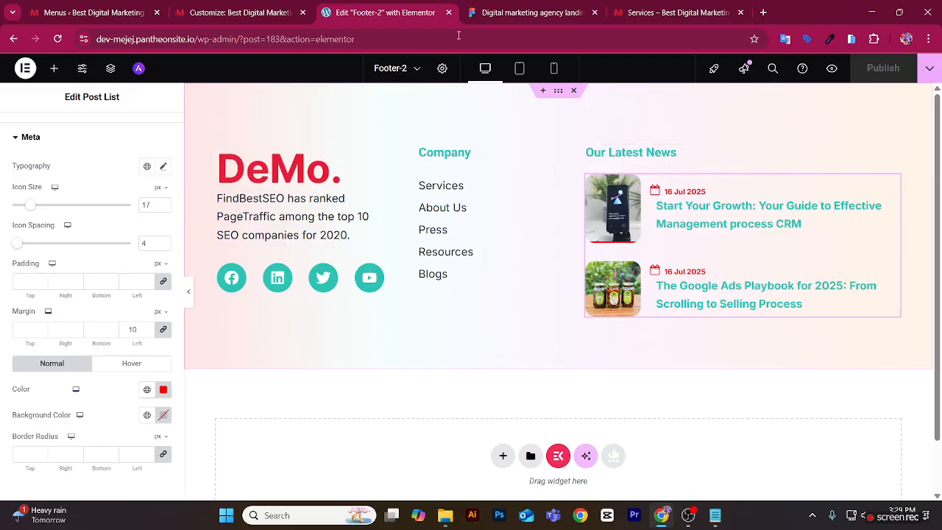
pyautogui.click(831, 68)
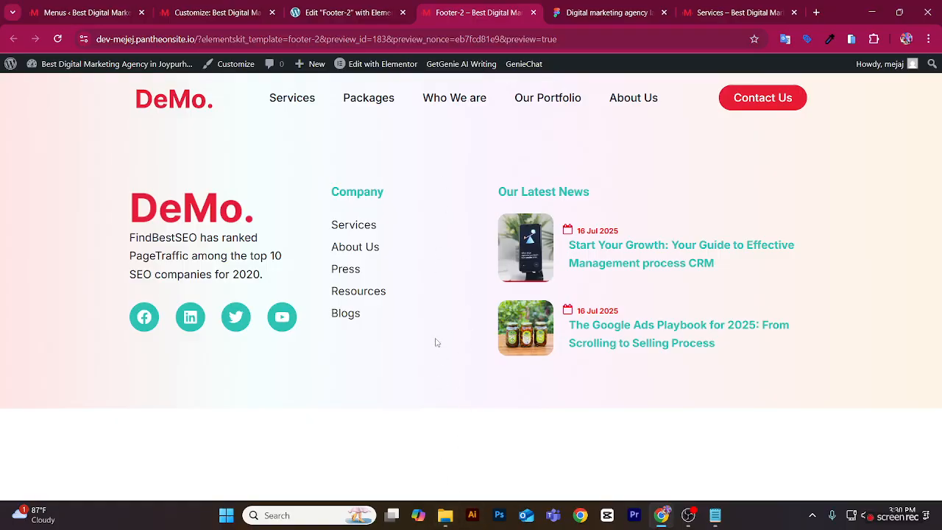
pyautogui.click(657, 524)
pyautogui.click(657, 525)
# Back in the Elementor editor, narrow the Company column container to a width of 12%.
pyautogui.click(335, 7)
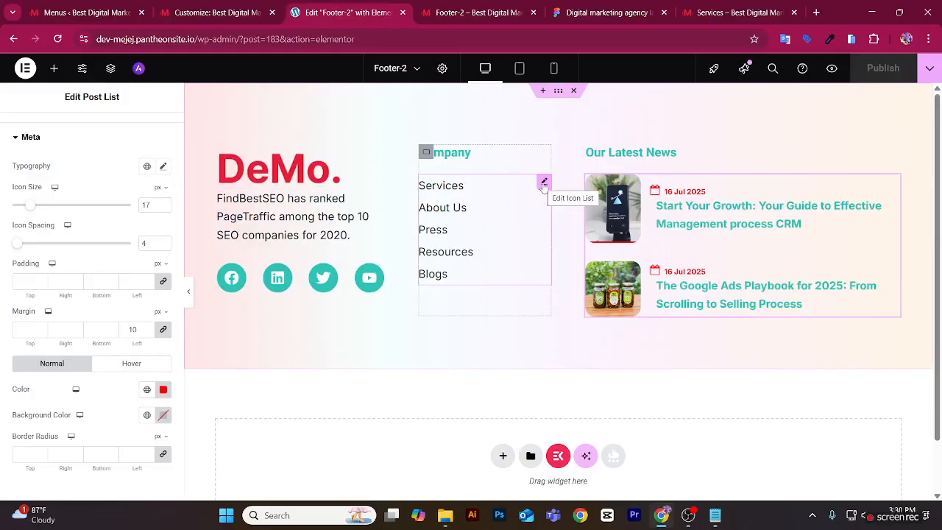
pyautogui.click(427, 154)
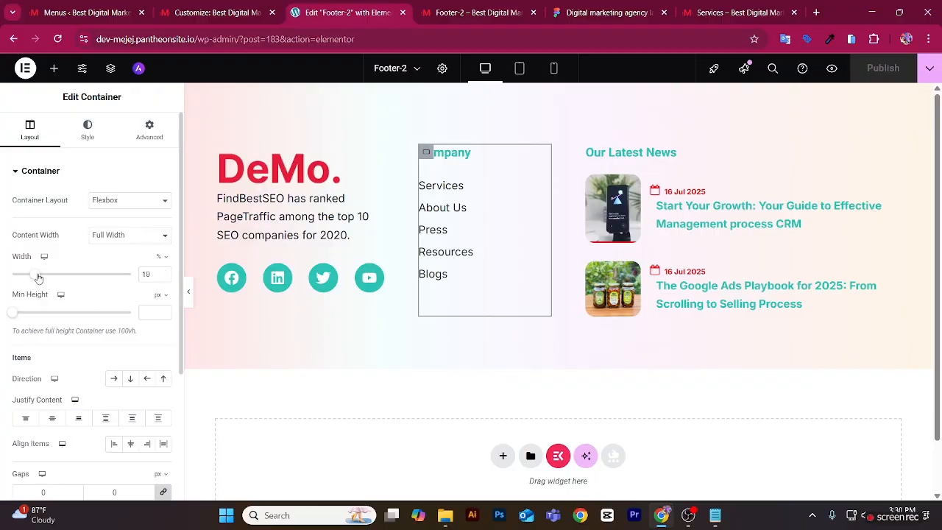
pyautogui.moveTo(39, 278); pyautogui.dragTo(29, 274)
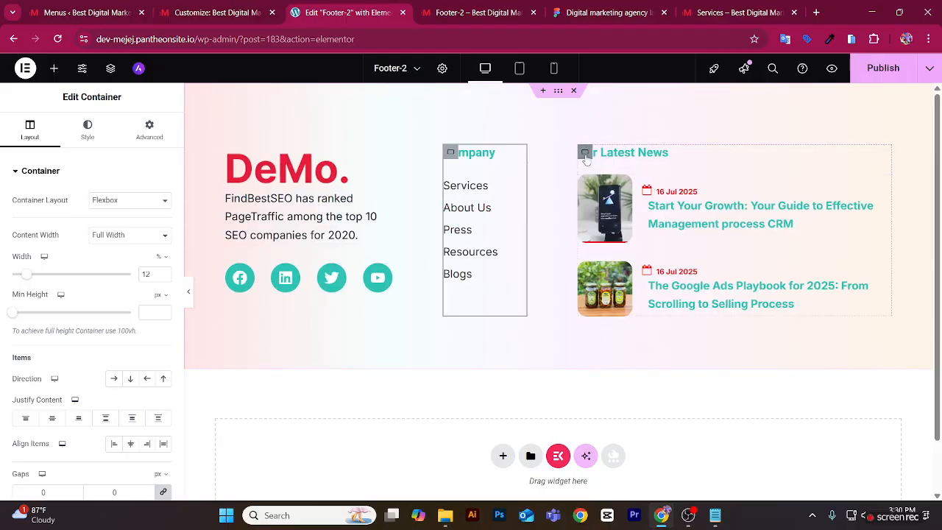
# Unlink the outer footer container's gaps, set the column gap to 15 px and the row gap to 0, and publish the template.
pyautogui.click(558, 89)
pyautogui.scroll(-2, 99, 412)
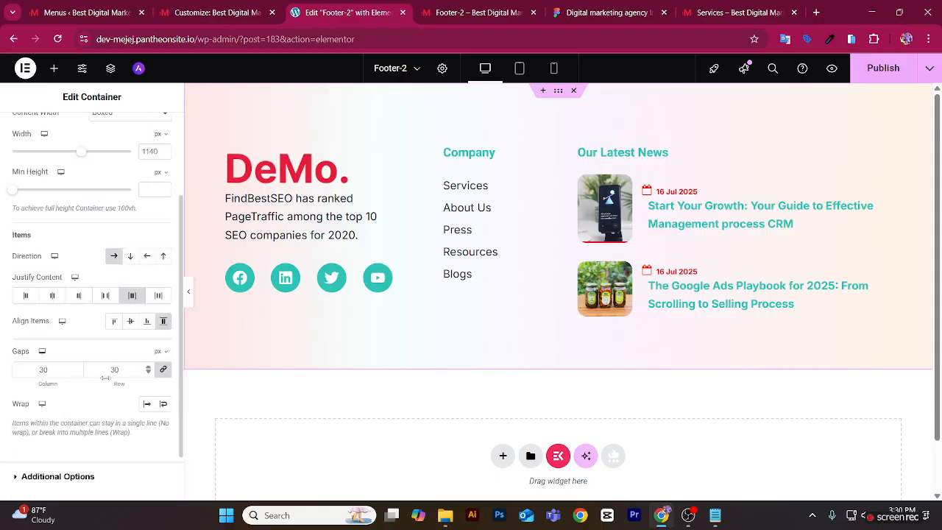
pyautogui.click(167, 371)
pyautogui.moveTo(47, 368); pyautogui.dragTo(38, 367)
pyautogui.write('15')
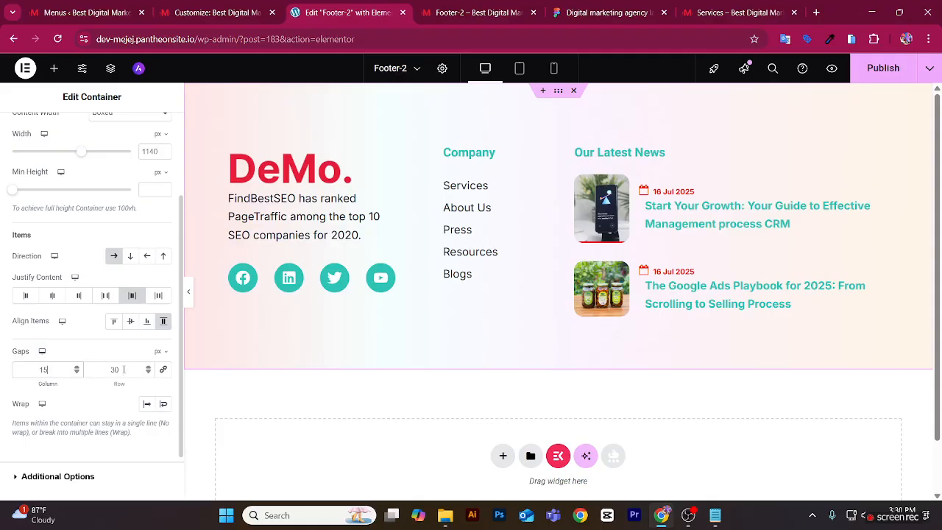
pyautogui.moveTo(124, 369); pyautogui.dragTo(111, 365)
pyautogui.write('0')
pyautogui.click(189, 296)
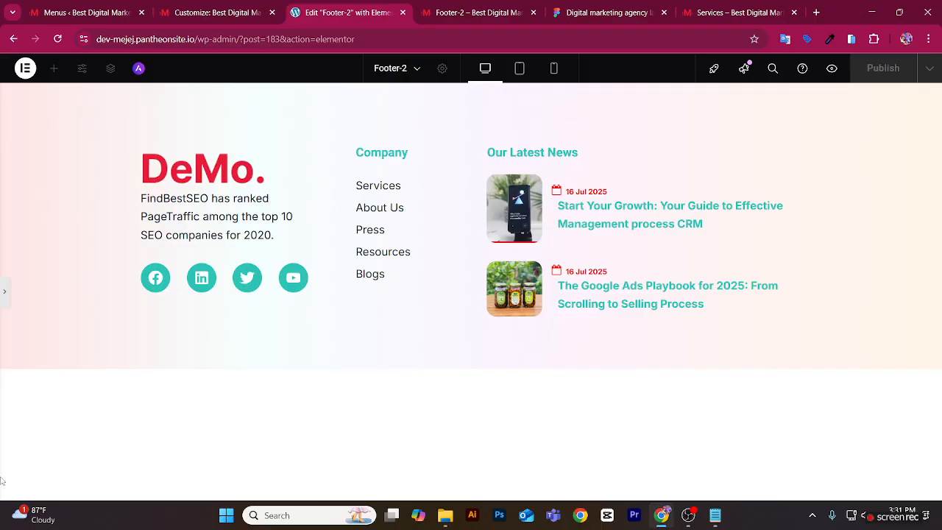
pyautogui.click(3, 294)
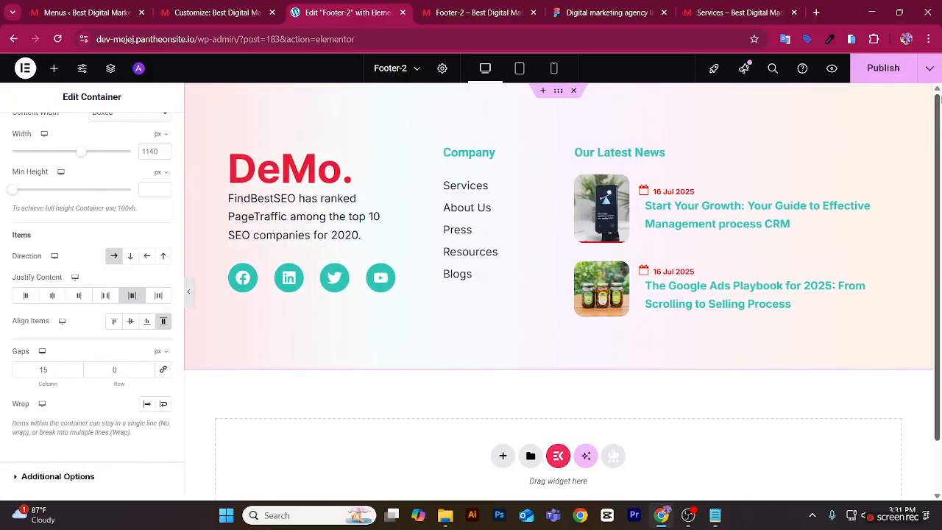
pyautogui.click(886, 69)
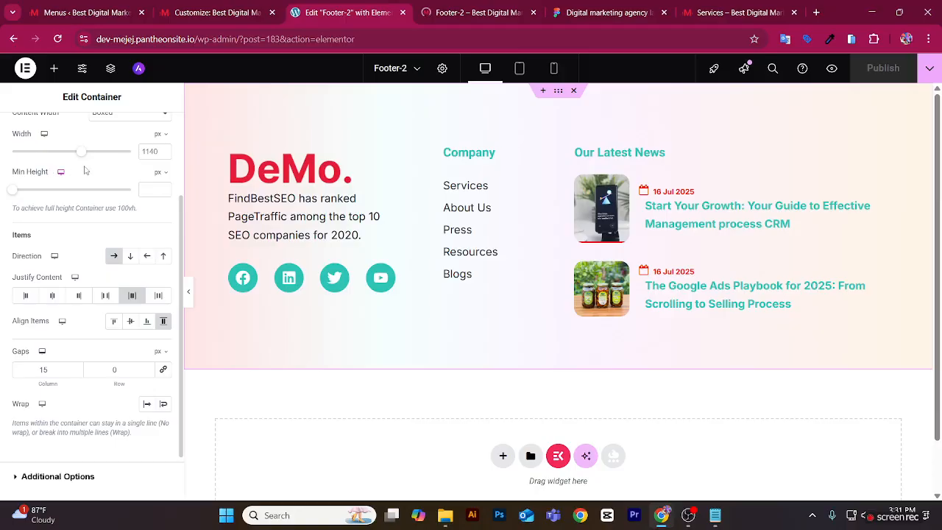
# Try a boxed width of 1316 px for the outer footer container, and return it to 1140 px.
pyautogui.moveTo(85, 158)
pyautogui.mouseDown()
pyautogui.moveTo(116, 154)
pyautogui.moveTo(100, 152)
pyautogui.mouseUp()
pyautogui.moveTo(160, 150); pyautogui.dragTo(130, 146)
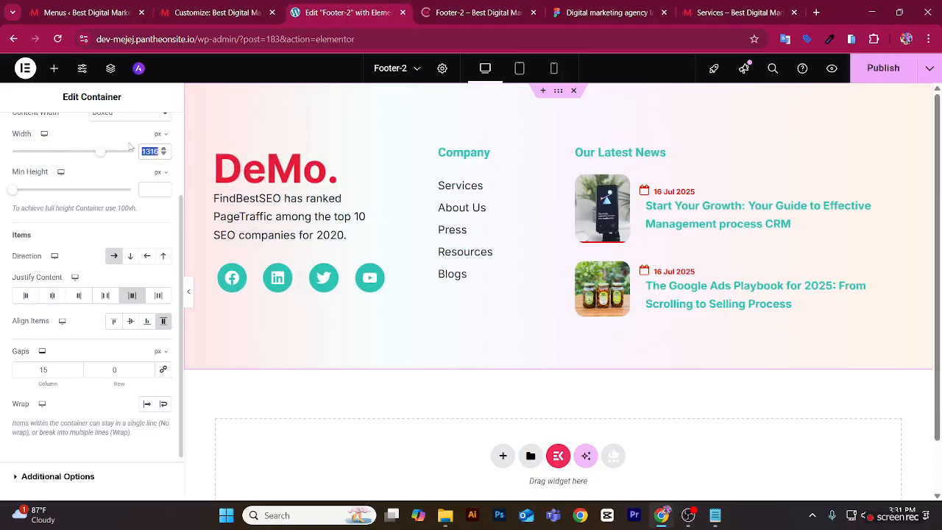
pyautogui.write('1140')
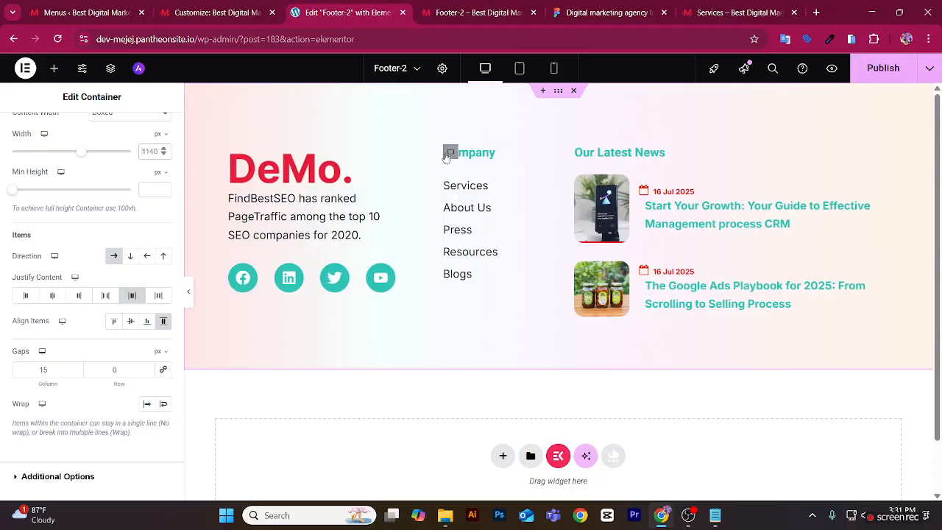
pyautogui.click(189, 293)
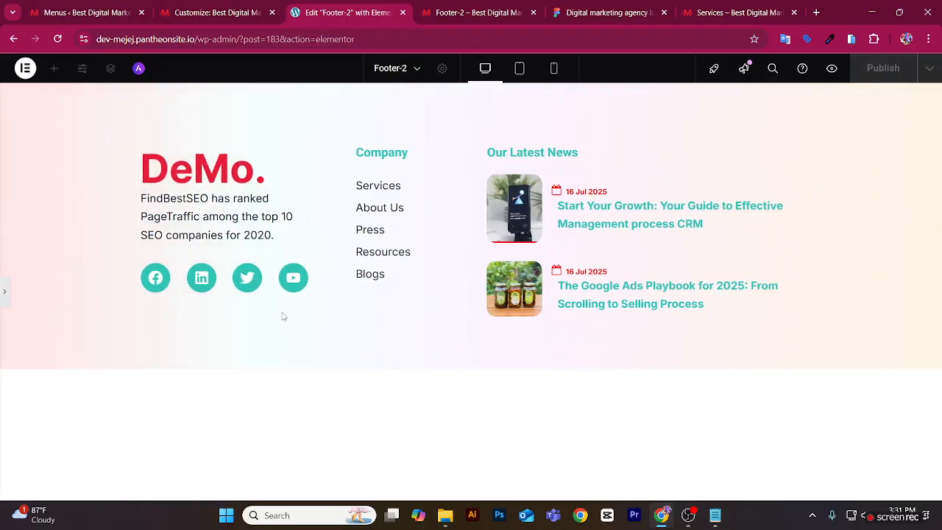
pyautogui.click(3, 295)
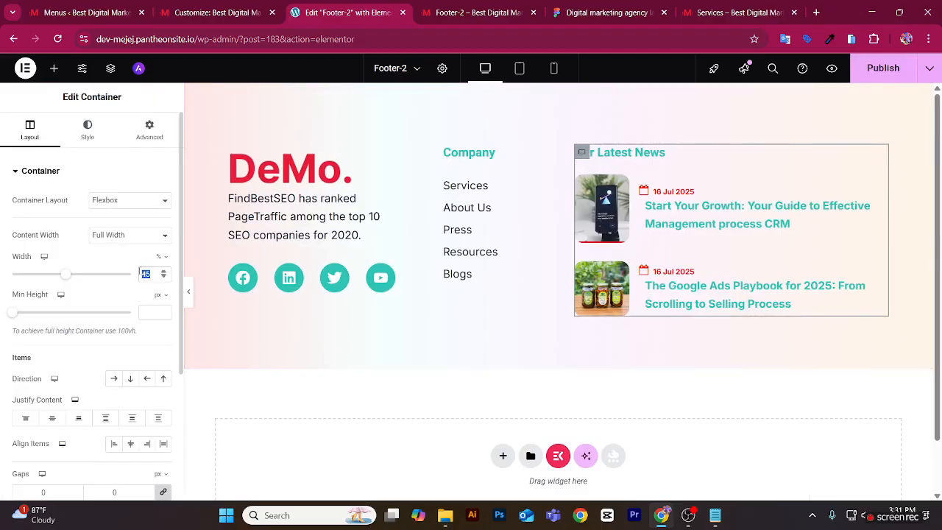
# Try Company column container widths from 15% up to 21%, and return the width to 12%.
pyautogui.click(451, 157)
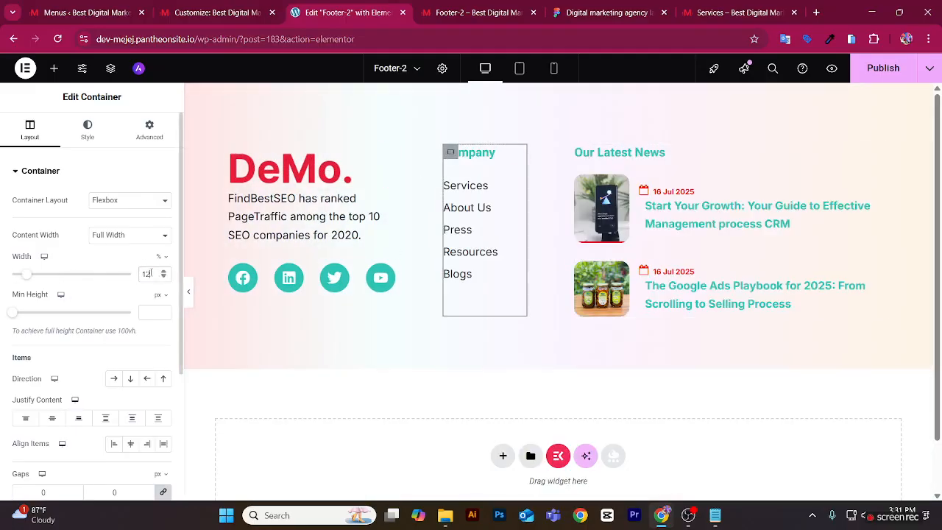
pyautogui.write('15')
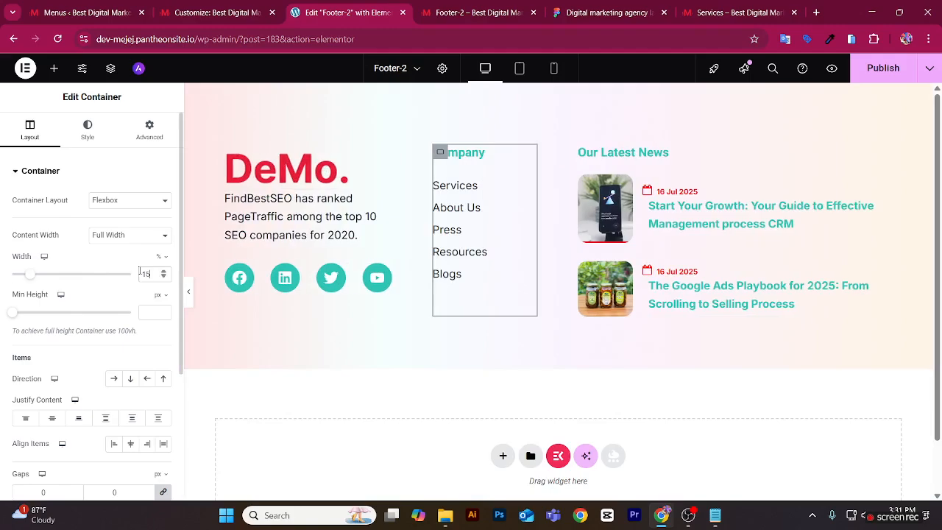
pyautogui.click(164, 272)
pyautogui.click(164, 272)
pyautogui.click(163, 272)
pyautogui.click(164, 272)
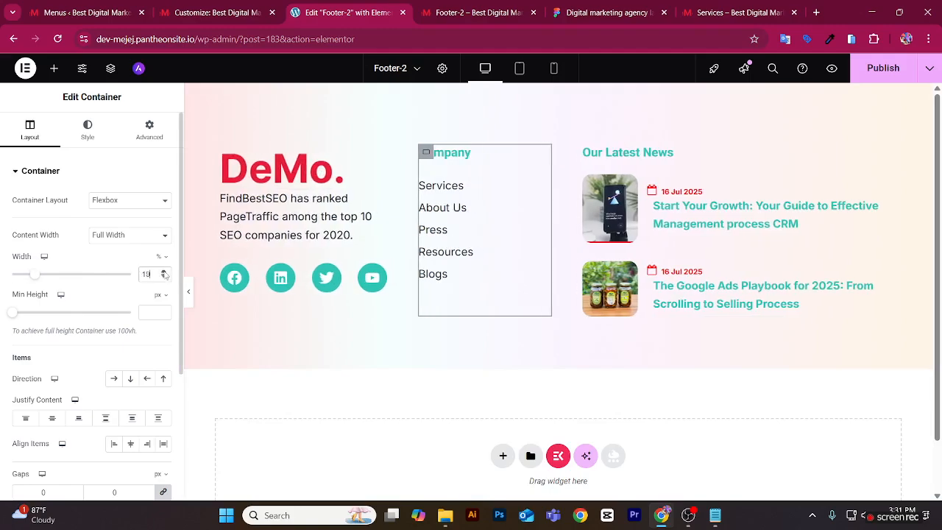
pyautogui.click(163, 272)
pyautogui.click(163, 273)
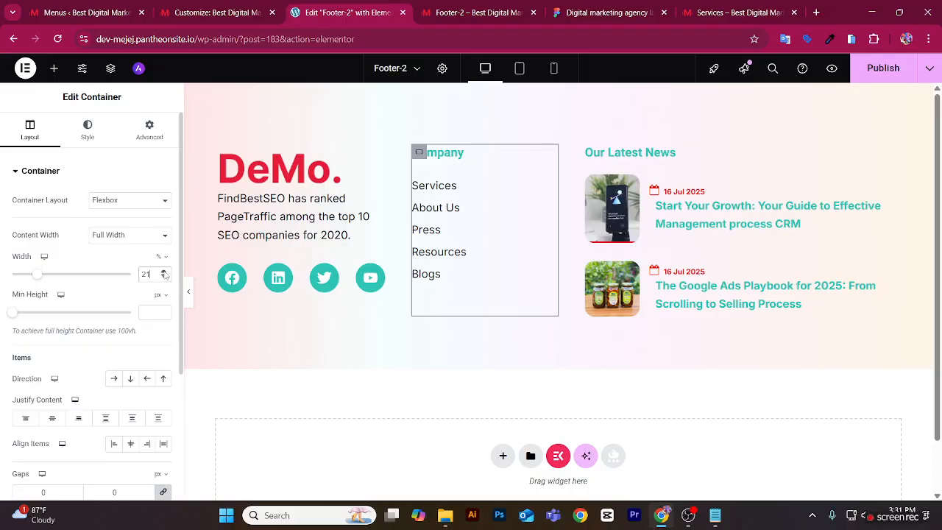
pyautogui.click(164, 276)
pyautogui.click(165, 277)
pyautogui.click(164, 276)
pyautogui.click(164, 277)
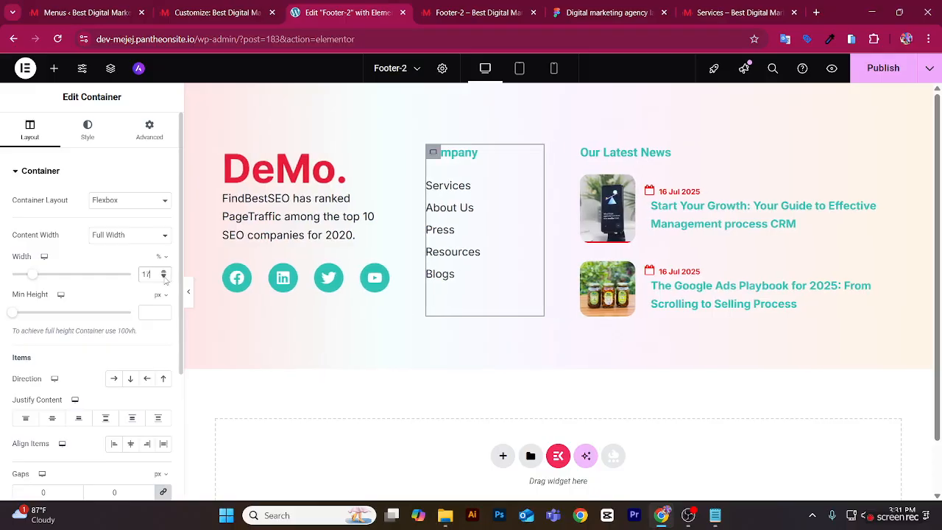
pyautogui.click(165, 276)
pyautogui.click(164, 276)
pyautogui.click(164, 276)
pyautogui.click(164, 277)
pyautogui.click(164, 277)
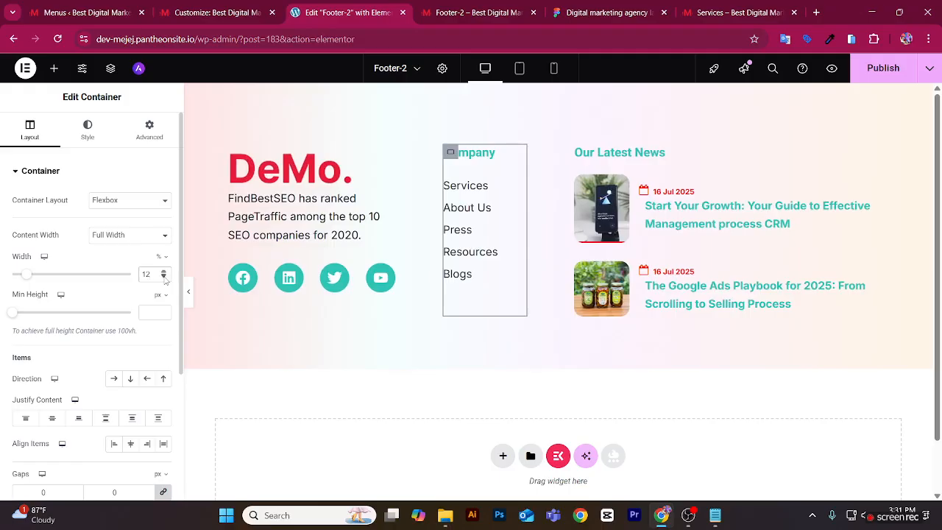
# Publish the footer template, and close the Customizer in its browser tab to return to the WordPress admin.
pyautogui.click(872, 66)
pyautogui.click(233, 6)
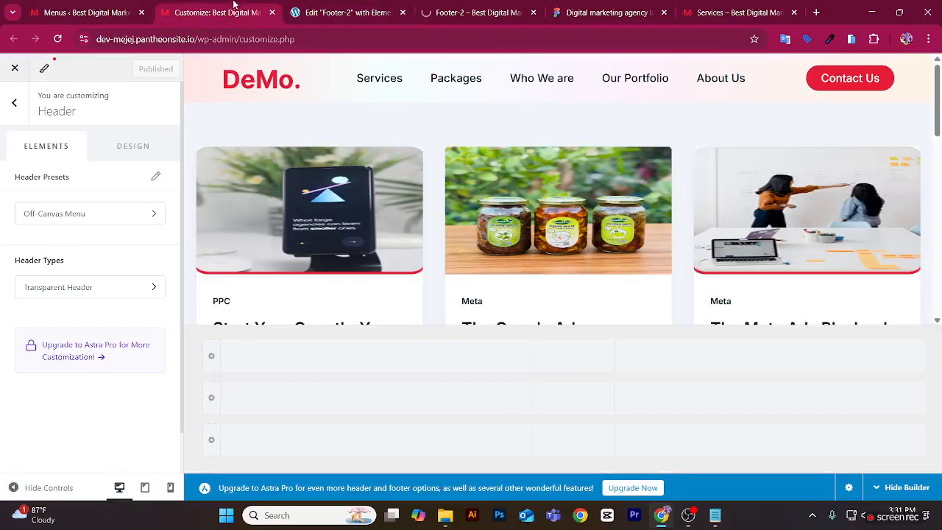
pyautogui.scroll(-8, 476, 293)
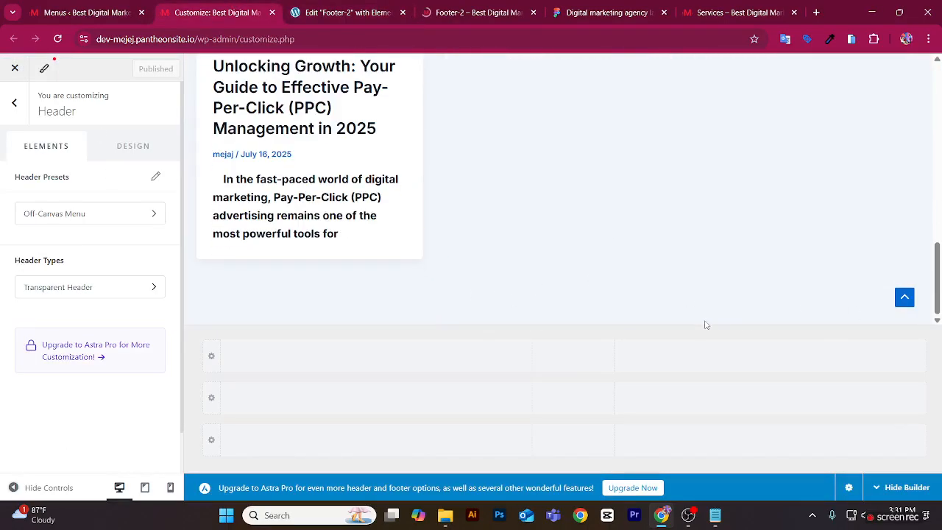
pyautogui.scroll(10, 710, 321)
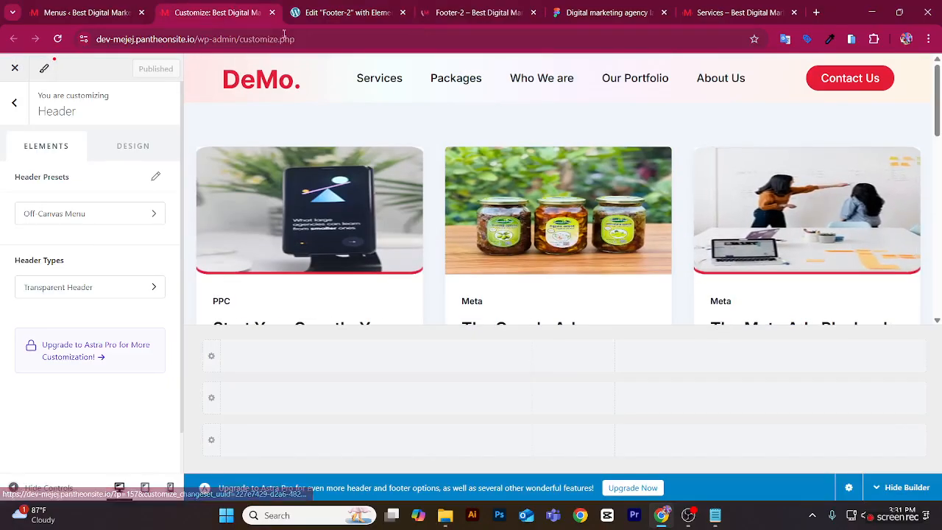
pyautogui.click(14, 67)
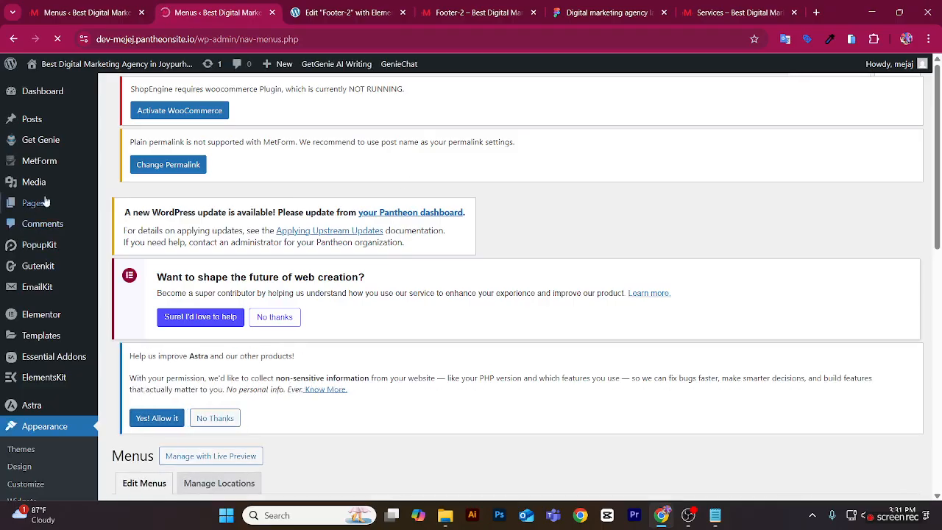
pyautogui.moveTo(48, 72)
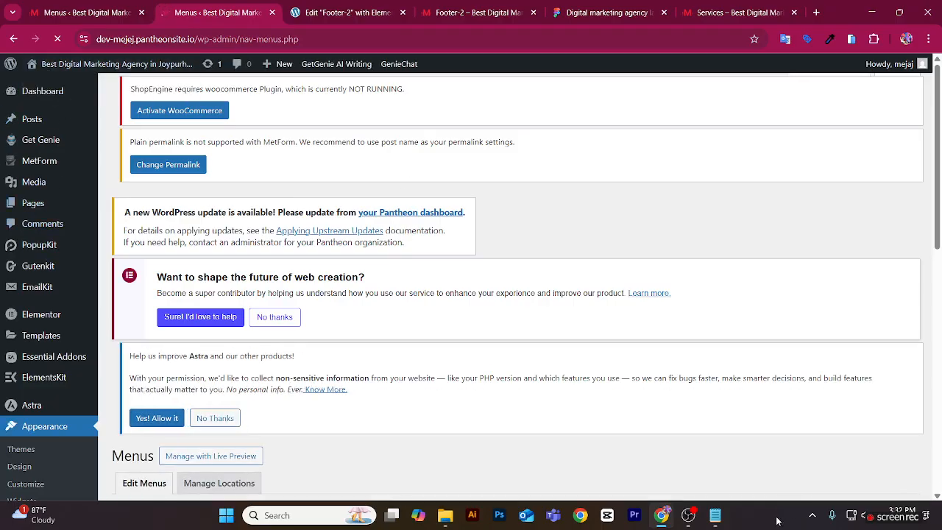